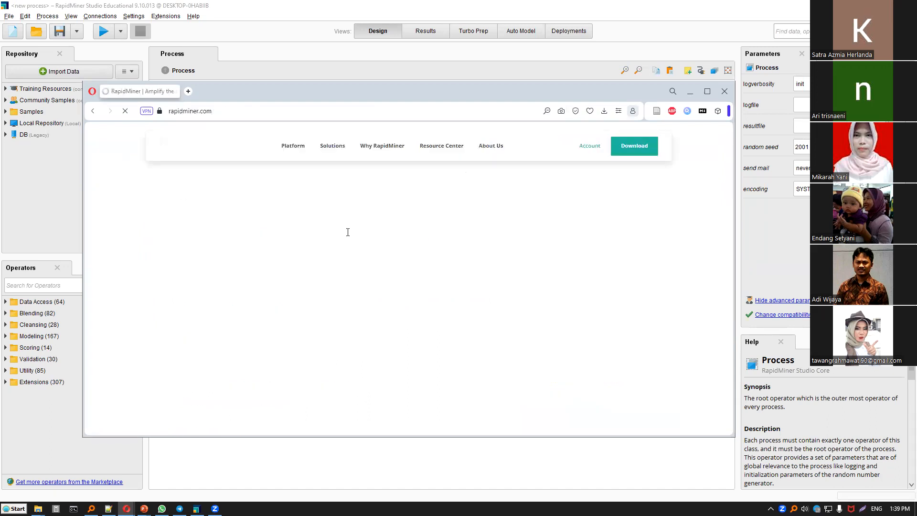
Open the RapidMiner Studio download from rapidminer.com, cancel saving the installer, and return to RapidMiner Studio.
left_click(633, 145)
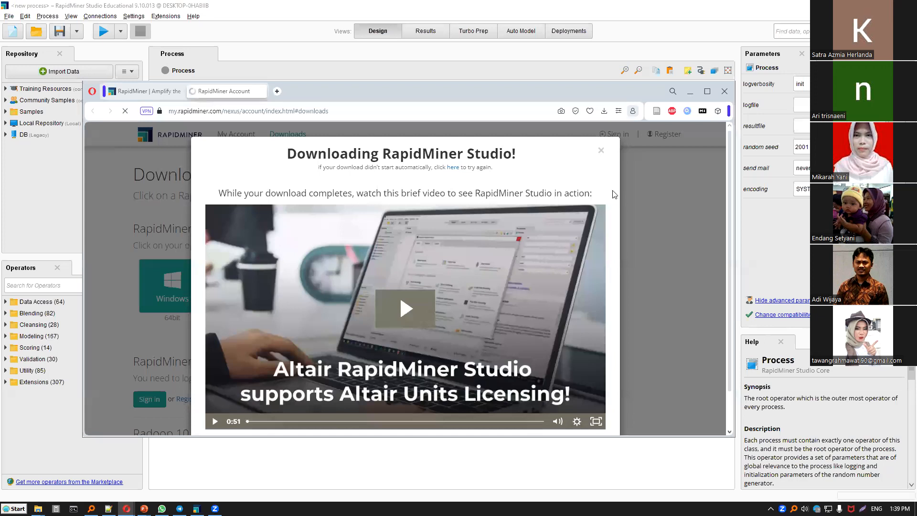
scroll(593, 207, "down", 3)
scroll(353, 180, "up", 3)
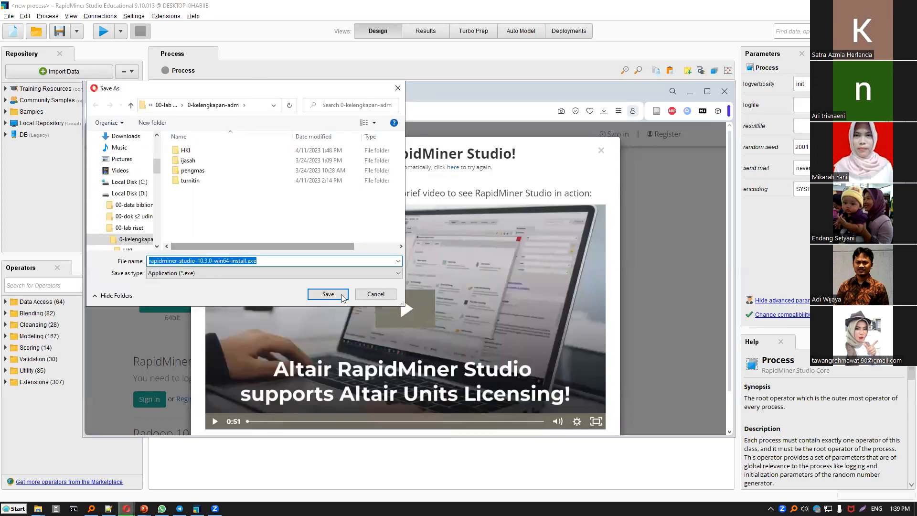
left_click(376, 294)
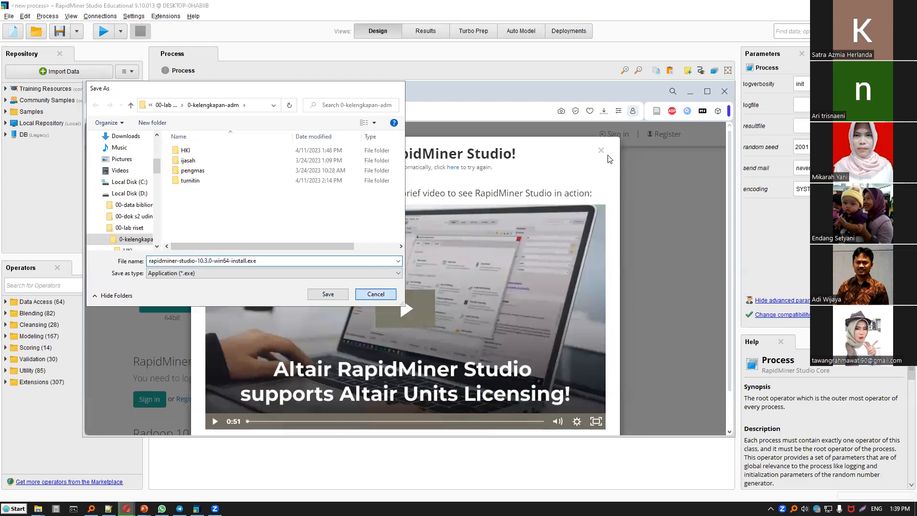
left_click(696, 95)
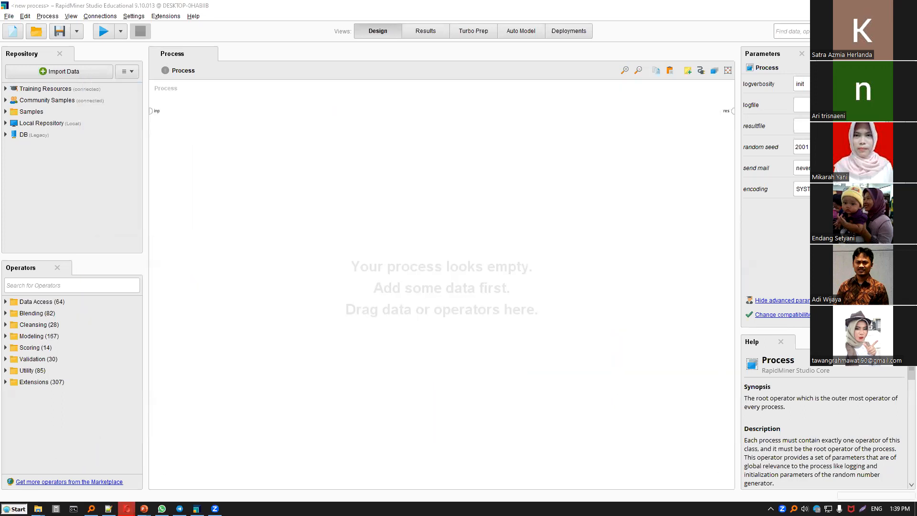
Locate the RapidMiner Studio entry among the computer's installed programs without launching it.
left_click(14, 508)
mouse_move(77, 297)
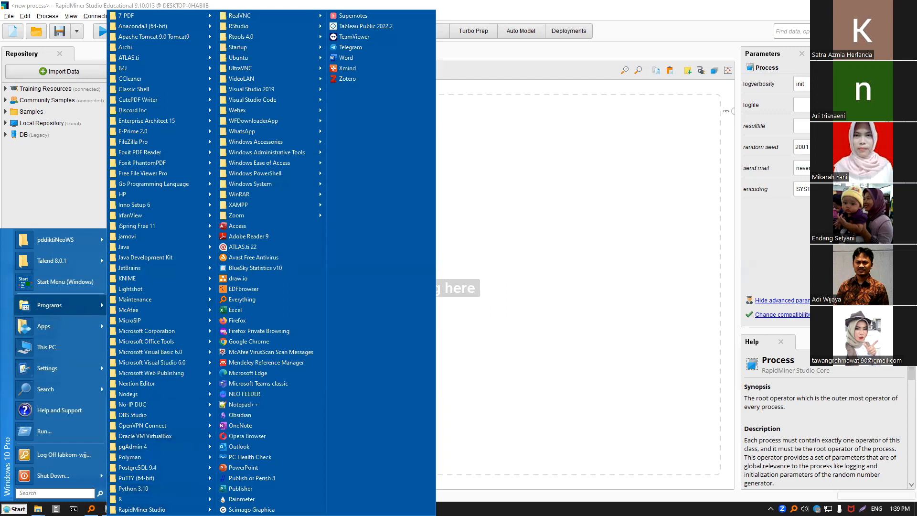
mouse_move(162, 510)
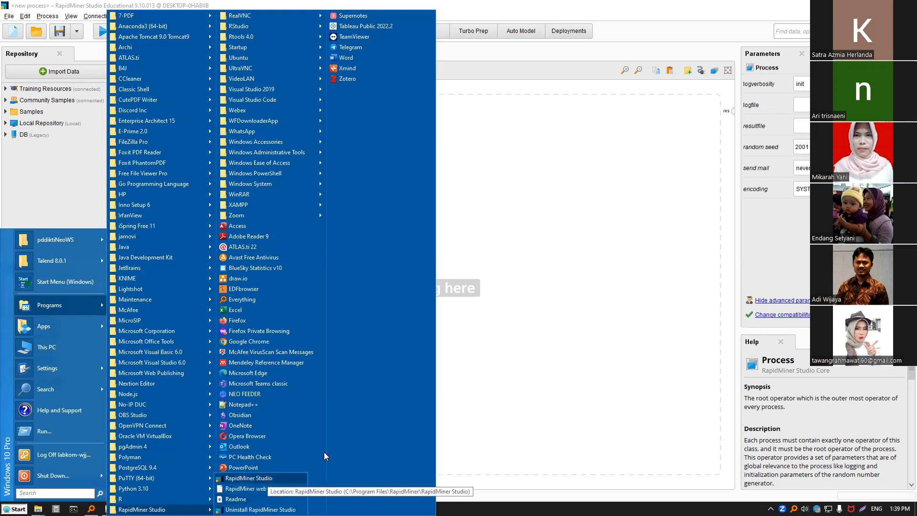
left_click(481, 327)
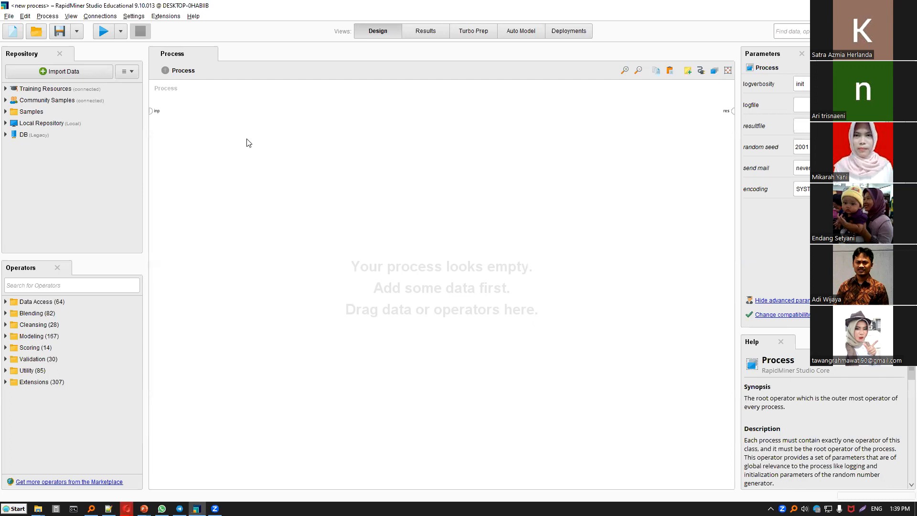
Add a note to the empty process canvas with the heading "data mining, ada 4 tugas utama:".
double_click(301, 136)
type("da")
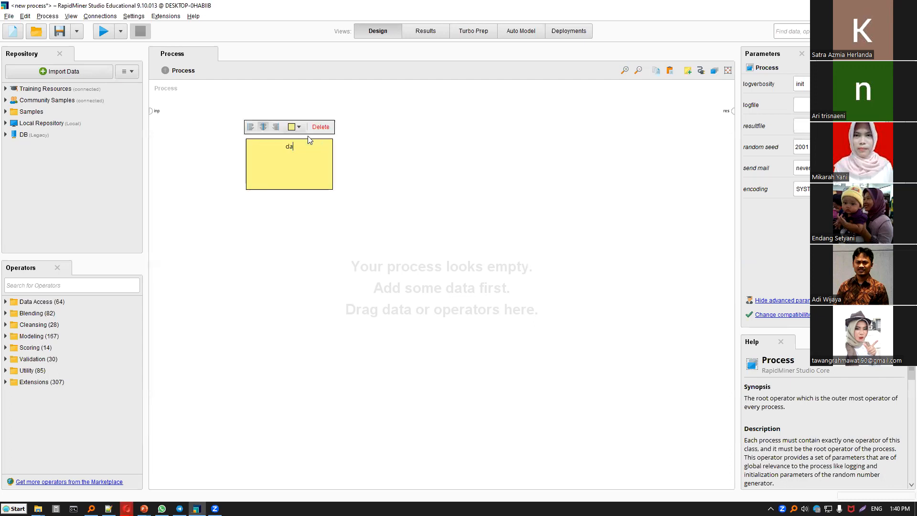
type("ta mining, ada 4 tugas utama:")
key("Return")
Left-align the note's text and add the first list item, "1. estimasi/regresi".
left_click(250, 126)
type("imasi /regresi")
key("Return")
Add the list items "2. klasifikasi", "3. klastering" and "4. asosiasi" to the note.
type("2. klafi")
key("BackSpace")
key("BackSpace")
type("sifikasi")
key("Return")
type("3. klastering")
key("Return")
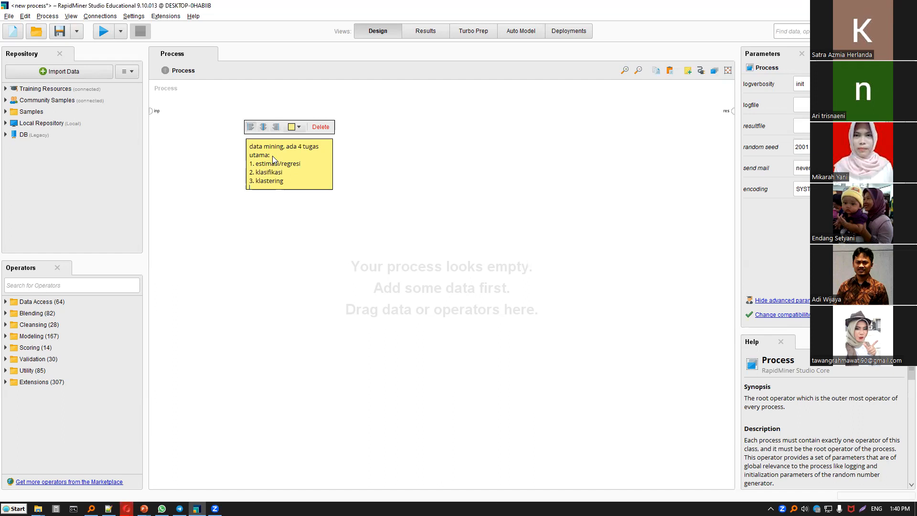
type("4. asosiasi")
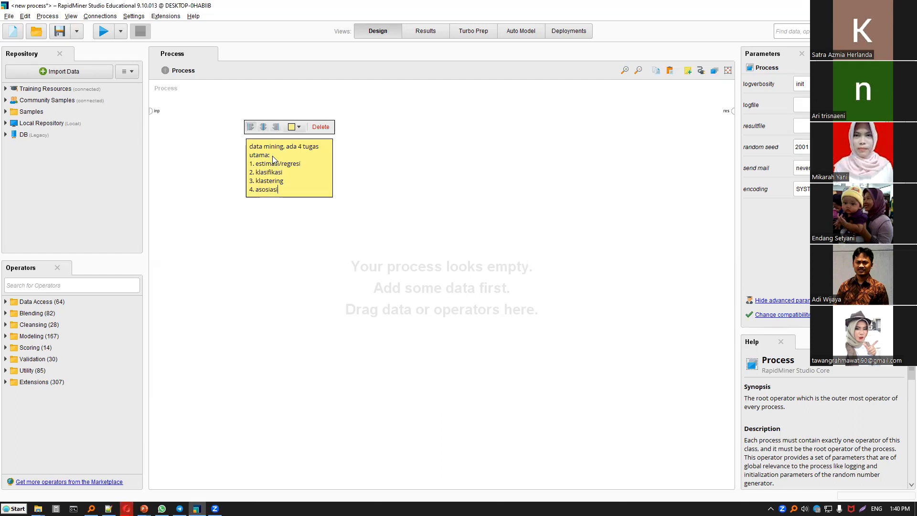
Place the note in the upper-left corner of the process canvas and widen it so the heading fits on one line.
left_click(363, 156)
left_click(276, 157)
left_click_drag(309, 182, 234, 145)
left_click(290, 149)
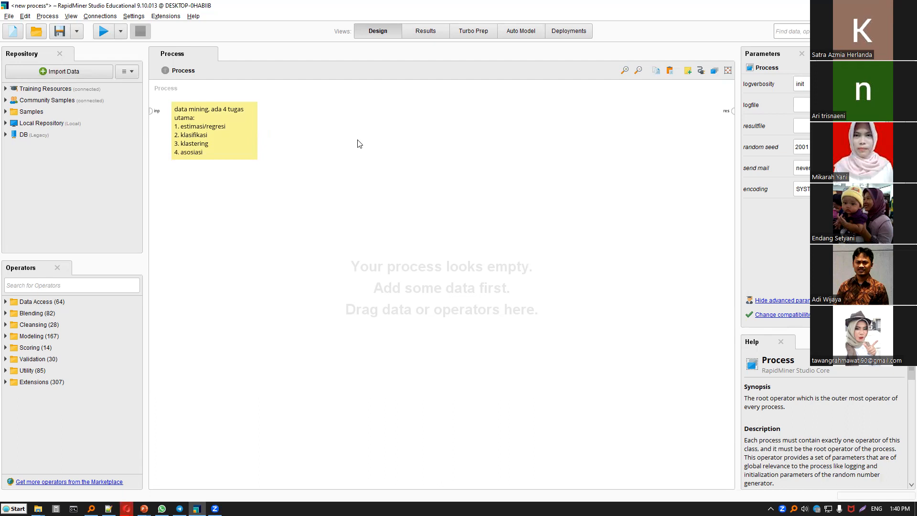
left_click_drag(257, 159, 323, 168)
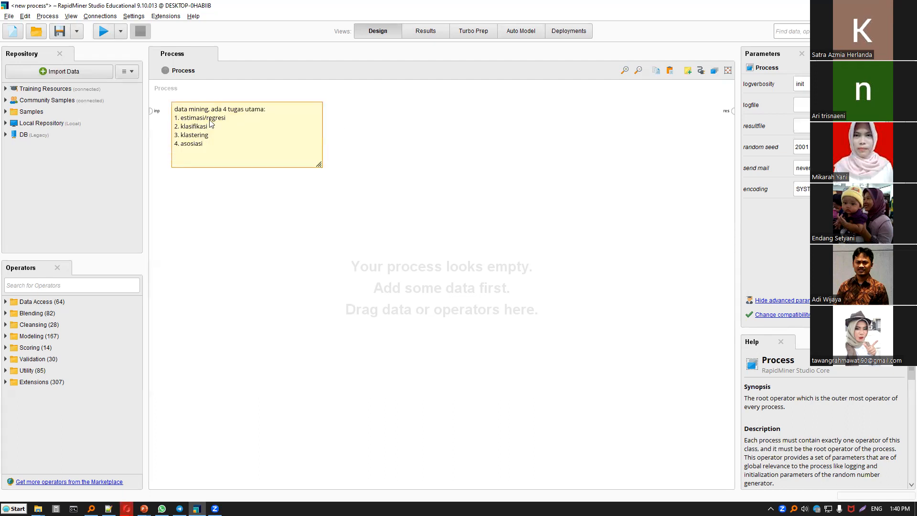
Append "--> memprediksi bilangan/number" to the estimasi/regresi item and widen the note to keep it on one line.
double_click(229, 121)
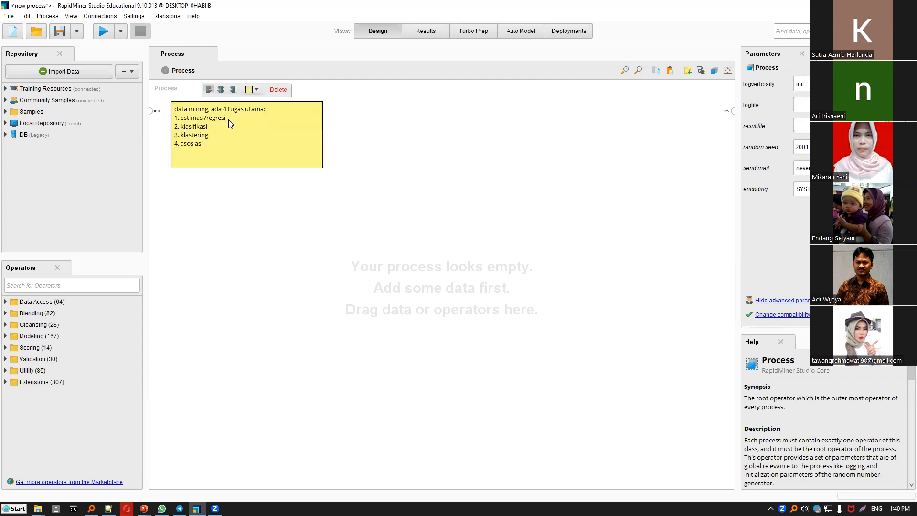
type("--> memprediksi bilangan/number")
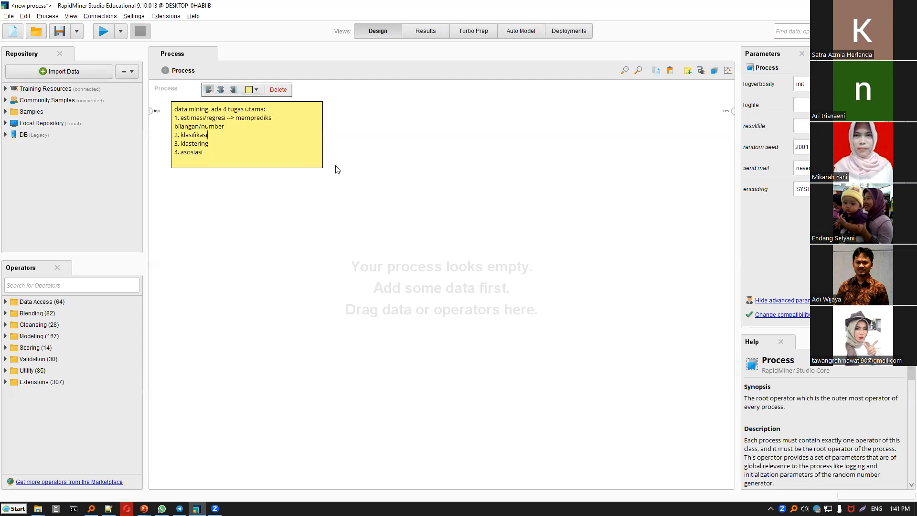
left_click_drag(321, 164, 361, 165)
left_click(284, 121)
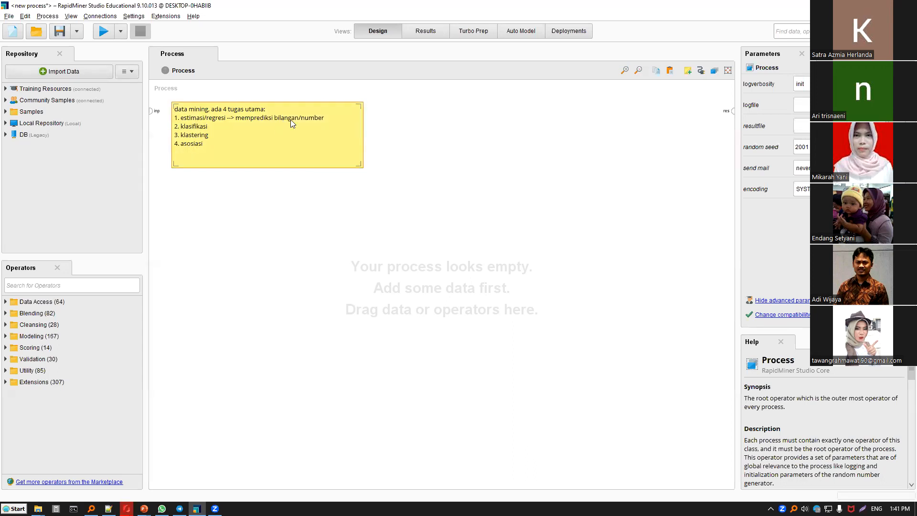
Append "--> memprediksi kelas/kategori" to the klasifikasi item of the note.
left_click(233, 125)
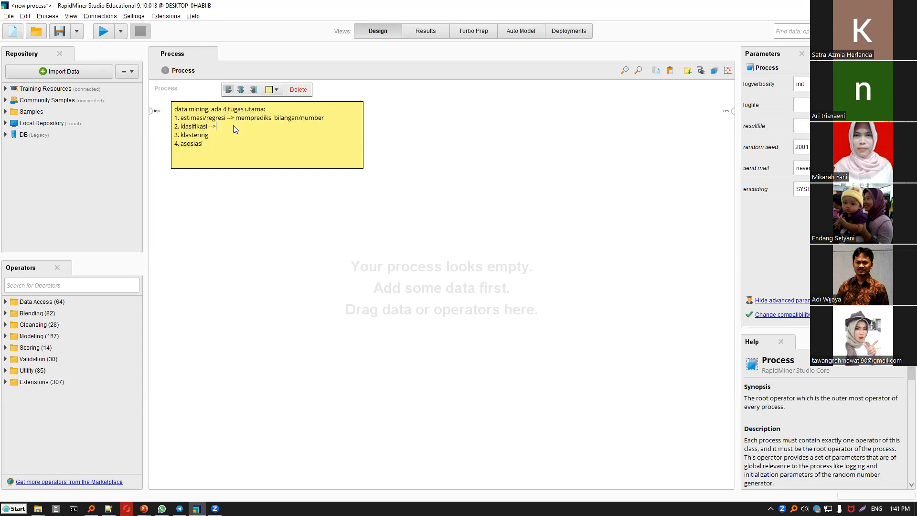
type("mempre")
type("diks")
type("i kelas/kat")
type("egori 3. klastering ")
type("-->")
type(" membuat")
type(" kelompok")
type("/klaster")
Append "--> memetakan hubungan" to the asosiasi item and shrink the note to fit its text.
key("Down")
type("--> memeta")
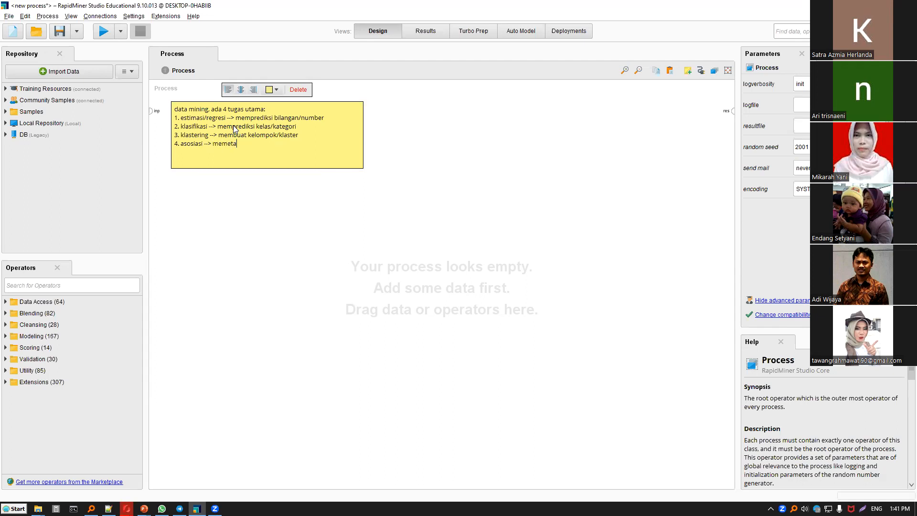
type("kan hubungan")
left_click(403, 112)
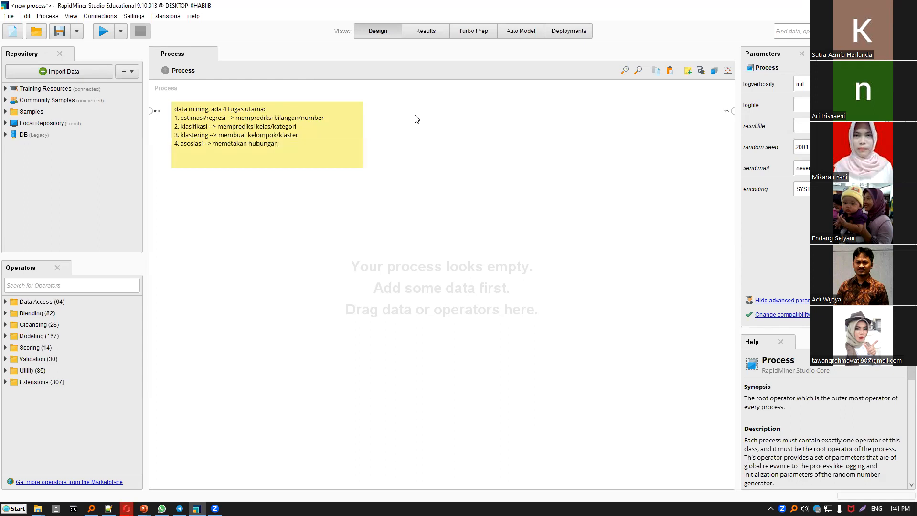
left_click_drag(357, 167, 331, 153)
left_click(343, 139)
Create a second note, place it directly beside the first one and widen it to a similar height.
double_click(370, 146)
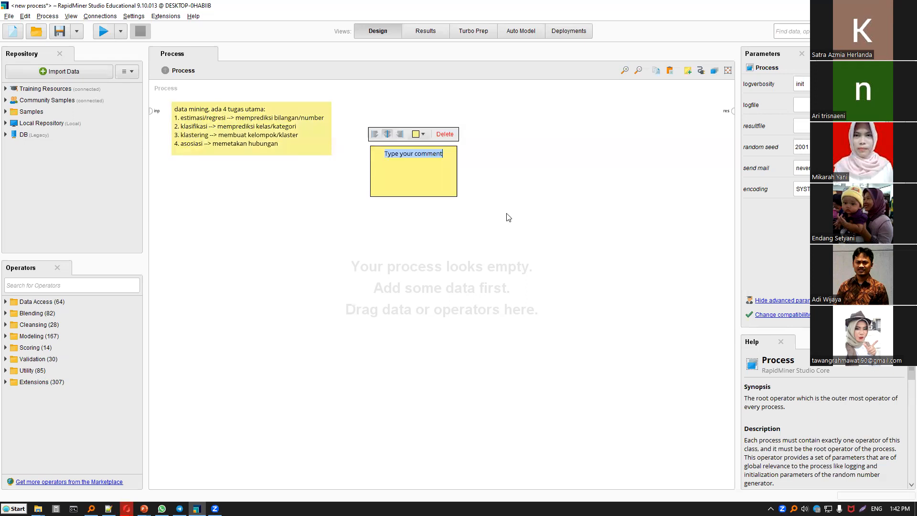
left_click_drag(412, 182, 239, 193)
left_click_drag(346, 178, 520, 155)
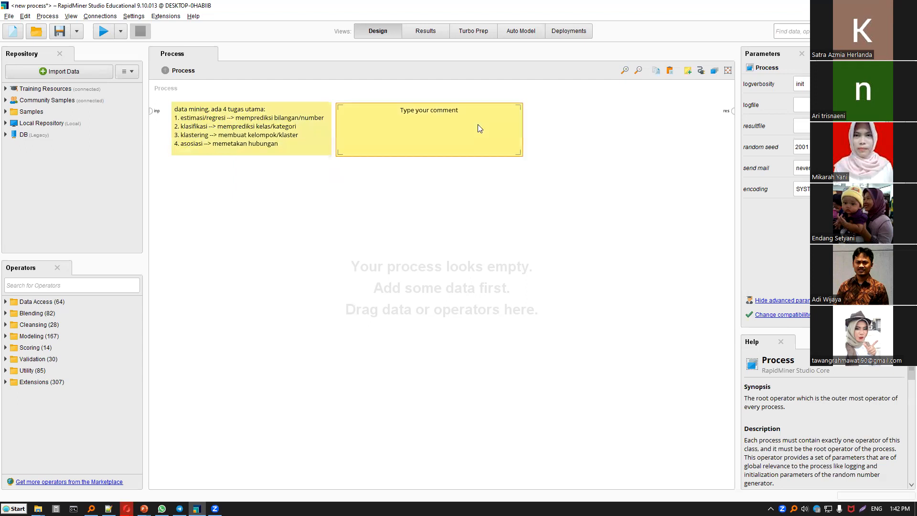
Left-align the second note's text and enter "komponen utama dari data mining adalah algoritma." in it.
double_click(477, 124)
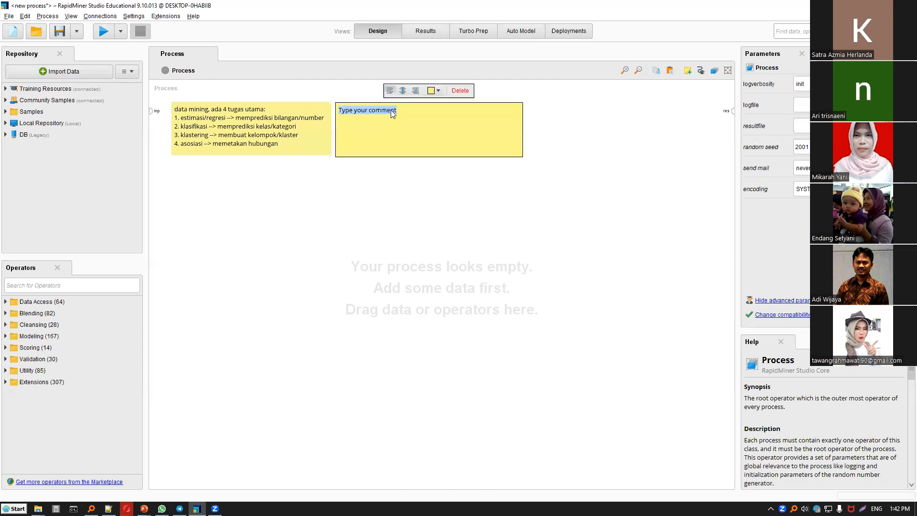
type("kompo")
type("ari data mining ada")
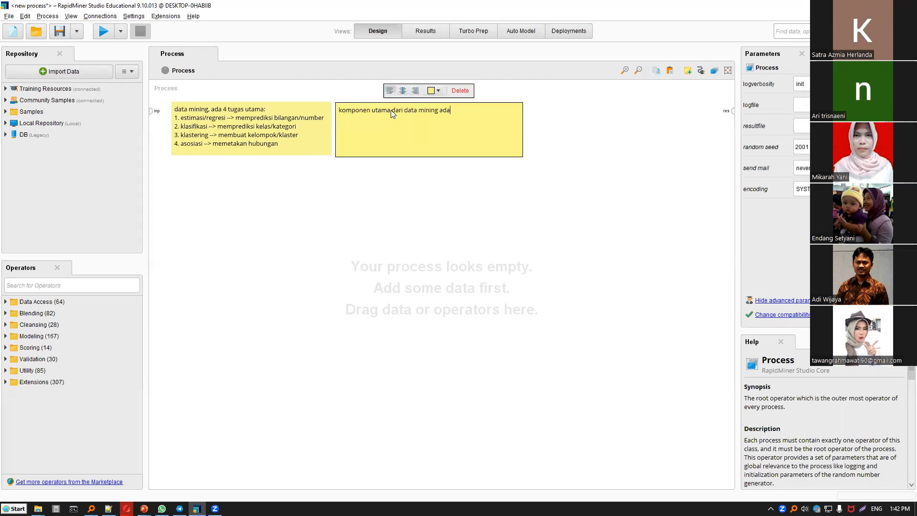
type("lah")
type(" algoritma")
Add the sentence "algoritma ini disebut juga machine learning." to the second note.
type("algorutm")
key("BackSpace")
key("BackSpace")
key("BackSpace")
type("itma ini merupakan")
key("BackSpace")
key("BackSpace")
key("BackSpace")
key("BackSpace")
key("BackSpace")
key("BackSpace")
key("BackSpace")
key("BackSpace")
key("BackSpace")
type("disebt juga machine learning")
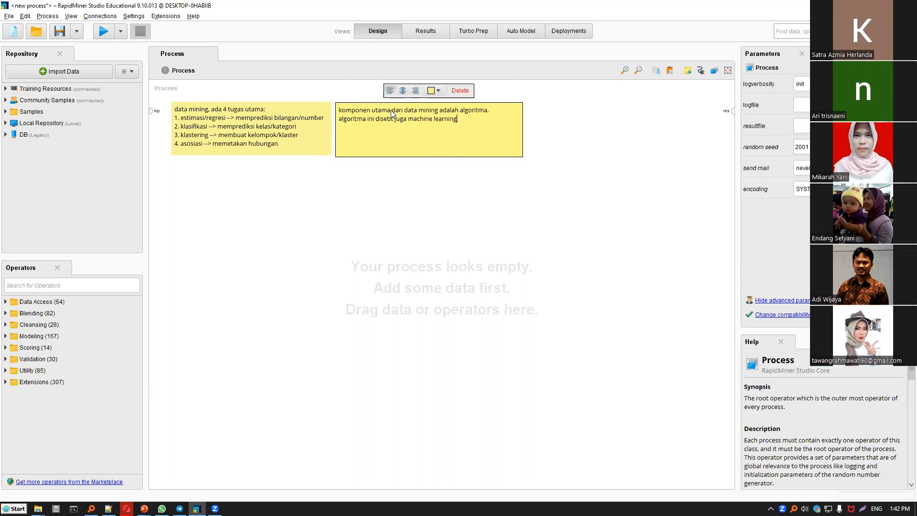
type(".")
left_click(392, 119)
type("u")
left_click(207, 120)
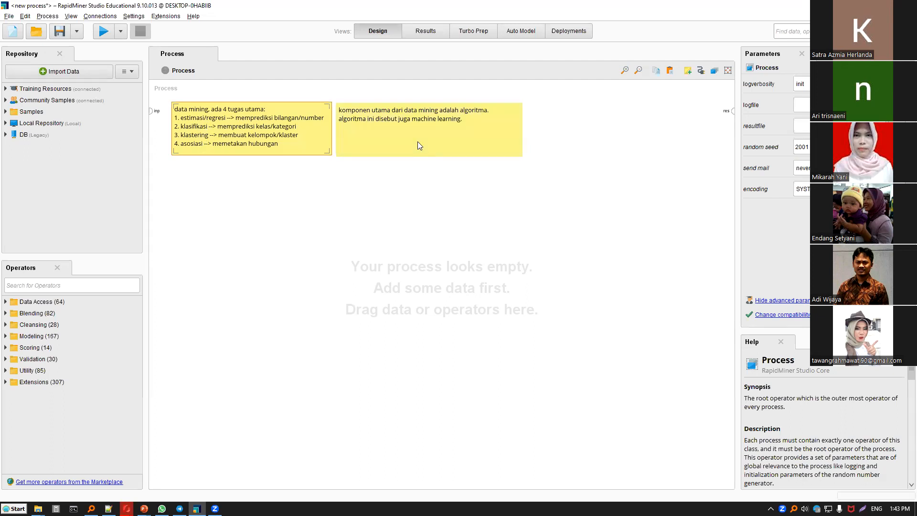
Add "(ML)" after "machine learning" and a new paragraph "kenapa disebut ML --> karena ada proses learning (pembelajaran)" to the second note.
double_click(455, 123)
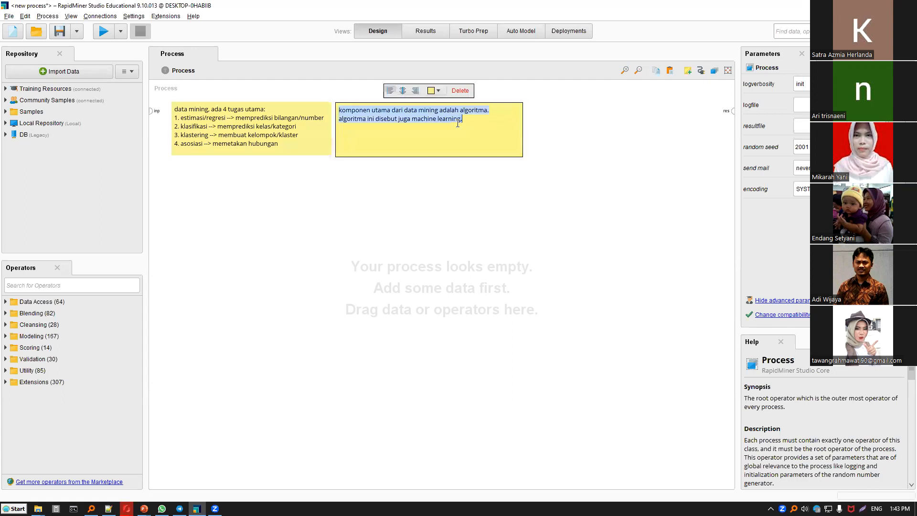
left_click(463, 122)
key("Return")
key("Return")
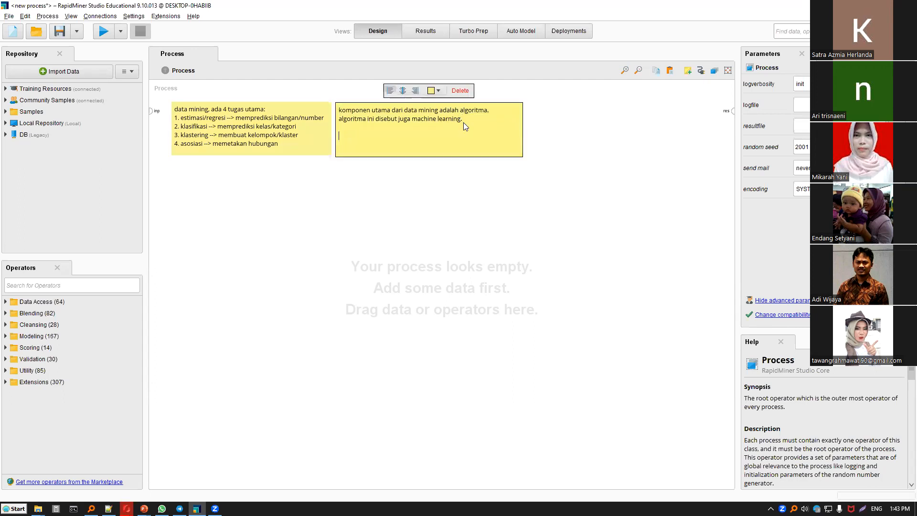
type("kenap disebut ML")
key("Home")
type("a proses learning (pembelajaran")
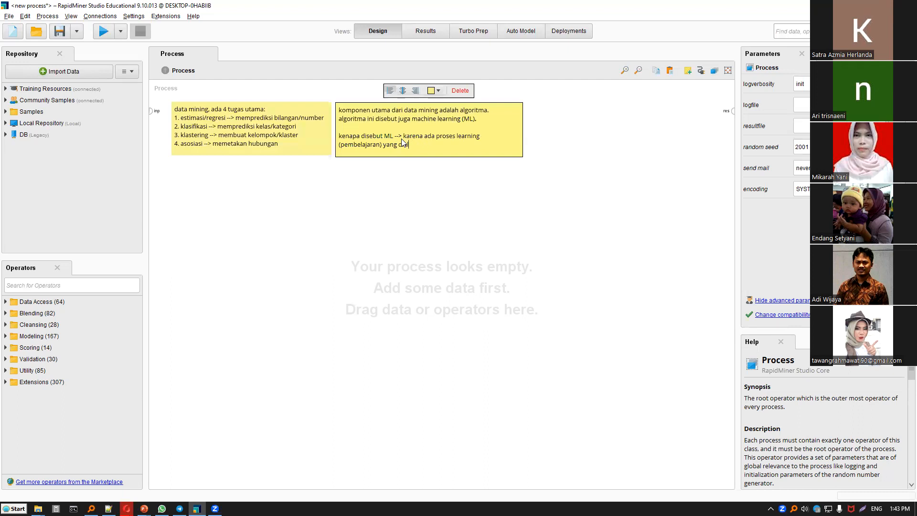
Complete the second note's last sentence with "yang dilakukan oleh mesin (komputer)".
type("akukan oleh mesin (komputer)")
key("Left")
key("Left")
key("BackSpace")
left_click(623, 184)
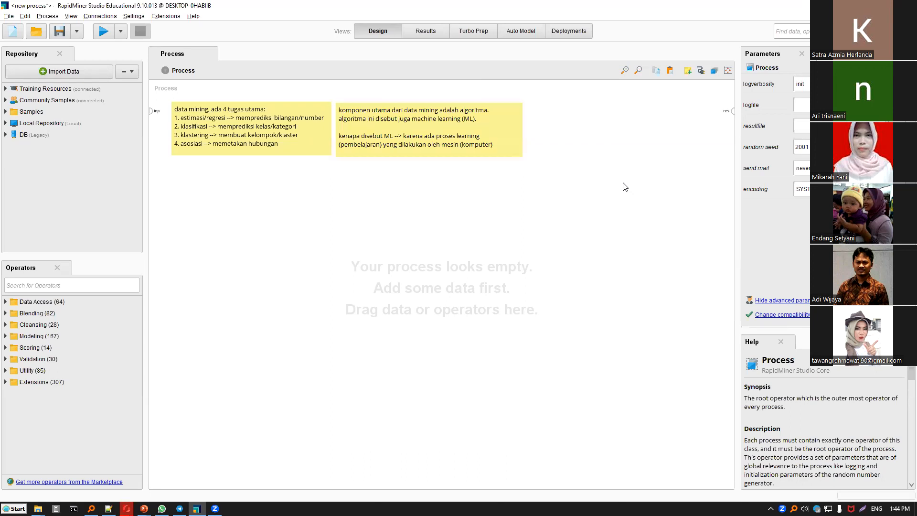
Create a third note on the free canvas area with the heading "pembelajaran dalma ML,, ada 2 jenis:".
double_click(591, 155)
type("PEMEBALAJA")
key("BackSpace")
key("BackSpace")
key("BackSpace")
key("BackSpace")
key("BackSpace")
key("BackSpace")
key("BackSpace")
key("BackSpace")
key("BackSpace")
key("BackSpace")
type("pembela")
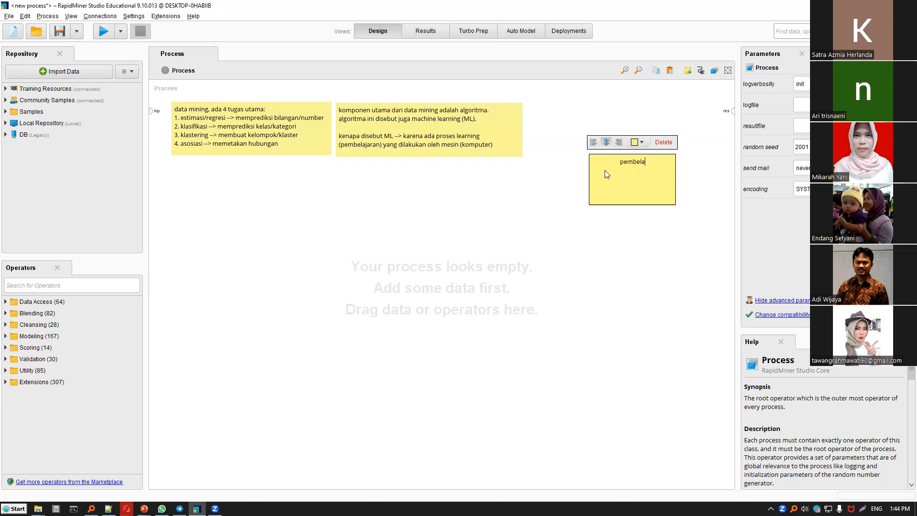
type("jaran dalma ML,, ada 2 jenis:")
Left-align the third note's text, then place the note beside the second one and widen it to fit the heading.
left_click(594, 141)
key("ctrl+a")
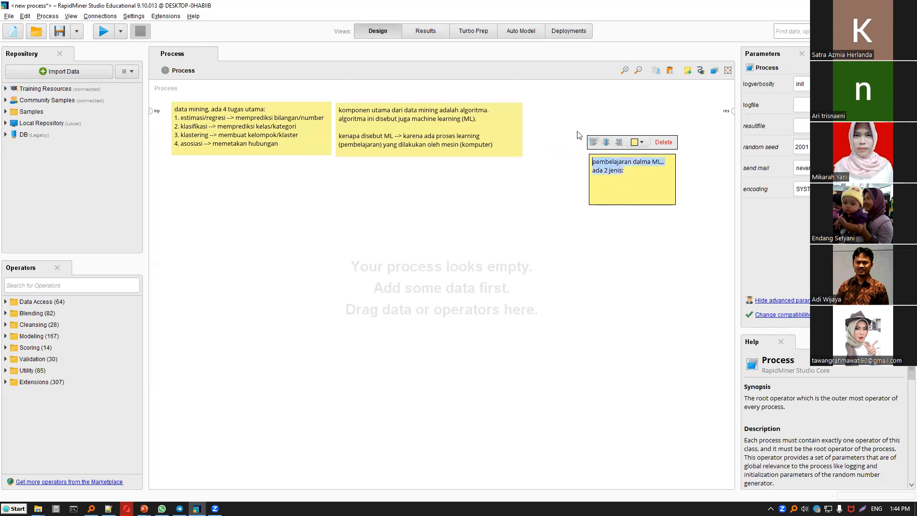
left_click(637, 153)
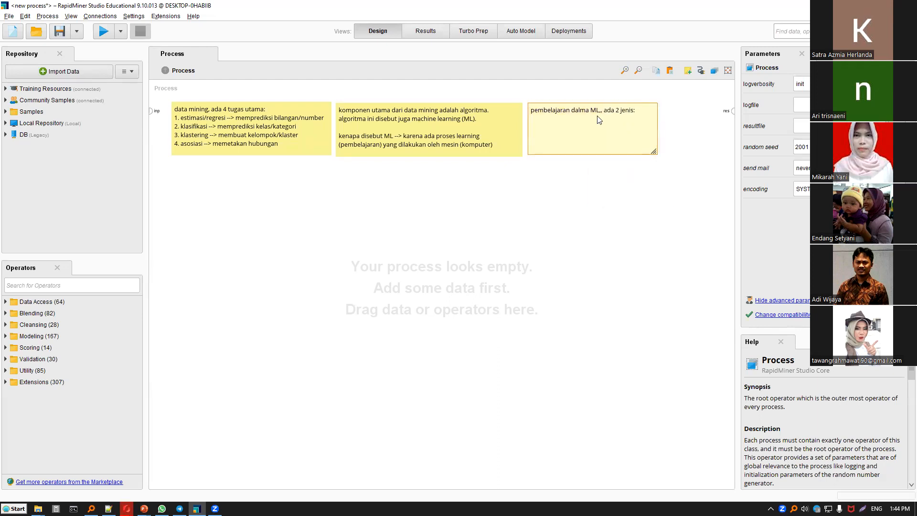
left_click(611, 123)
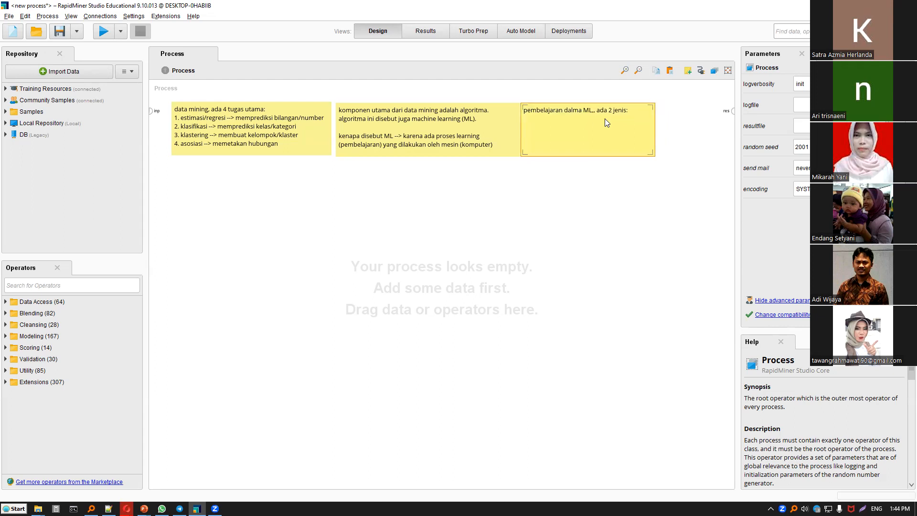
left_click_drag(602, 115, 601, 114)
Fix the doubled comma after "ML" in the third note's heading.
double_click(601, 113)
left_click(602, 111)
key("BackSpace")
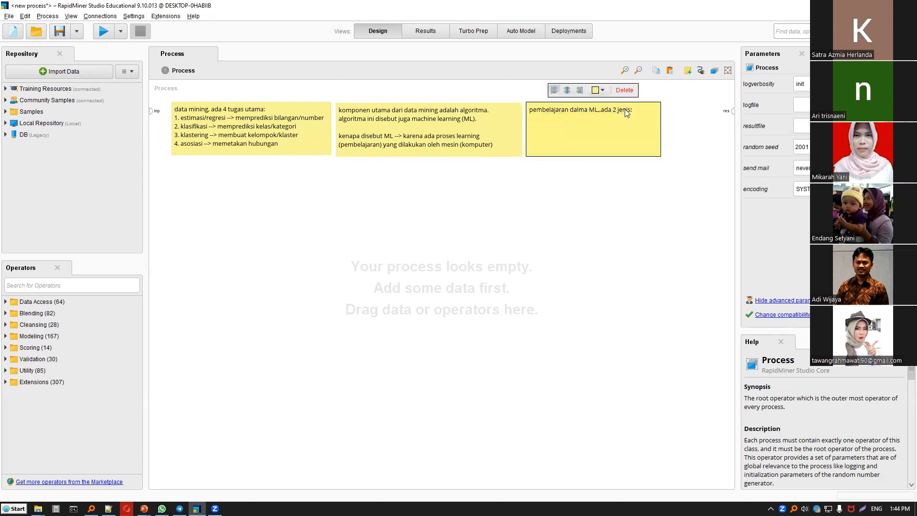
Add the list items "1. supervised learning" and "2. unsupervised learning" to the third note.
key("Return")
type("1. supervid")
key("BackSpace")
key("BackSpace")
type("ised lea")
type("rning")
type("2. un")
type("supervise")
type("d learning")
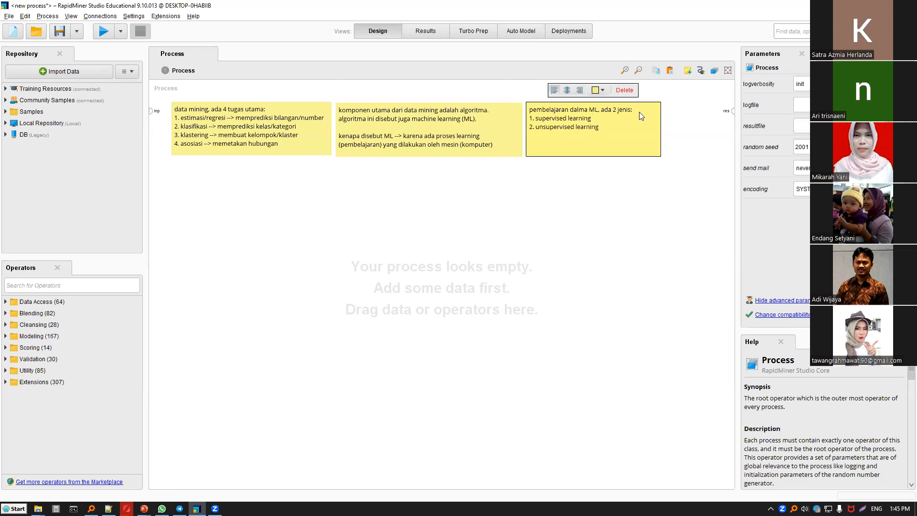
type(" --> ada ")
type(", ada terg")
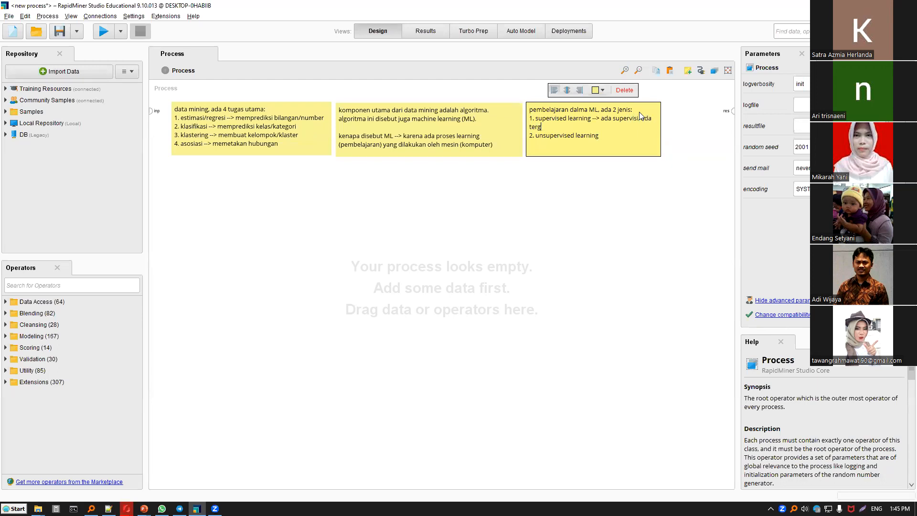
Extend the supervised learning item in the third note with "--> ada supervisi, ada target pembelajaran/ada labelnya".
key("BackSpace")
key("BackSpace")
key("BackSpace")
type("a")
type("rget pemebel")
key("BackSpace")
key("BackSpace")
key("BackSpace")
key("BackSpace")
type("belajaran/ada labelnya")
Narrow the second note to fit its text, then move the third note beside it and widen it.
left_click(669, 116)
left_click_drag(658, 155, 716, 158)
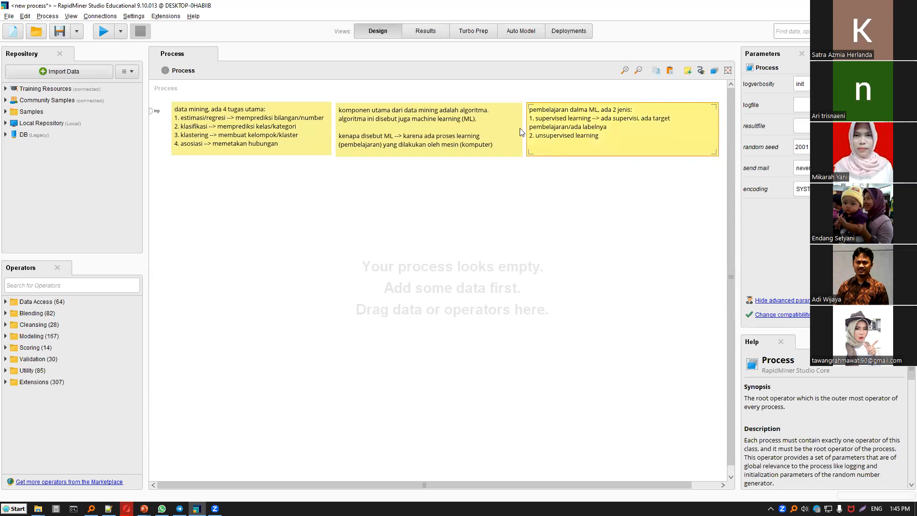
left_click_drag(512, 151, 502, 154)
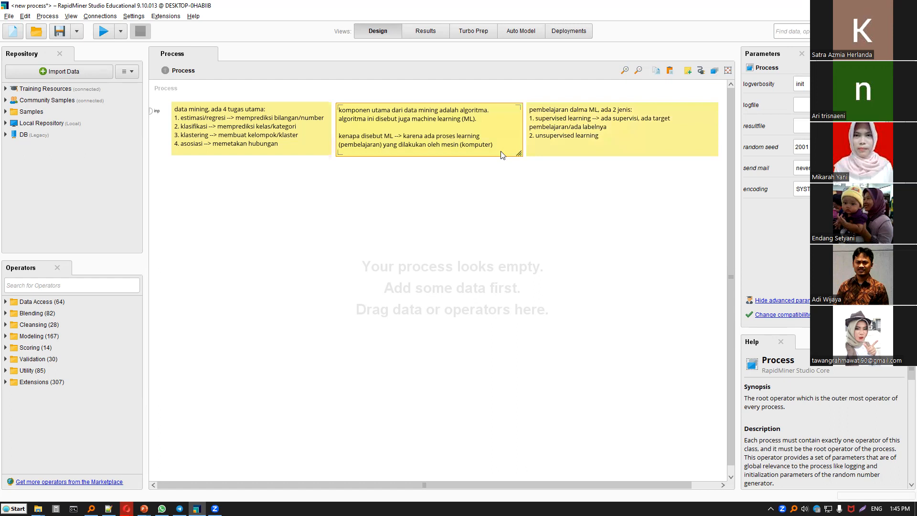
mouse_move(711, 153)
left_mouse_down()
mouse_move(693, 153)
mouse_move(721, 153)
left_mouse_up()
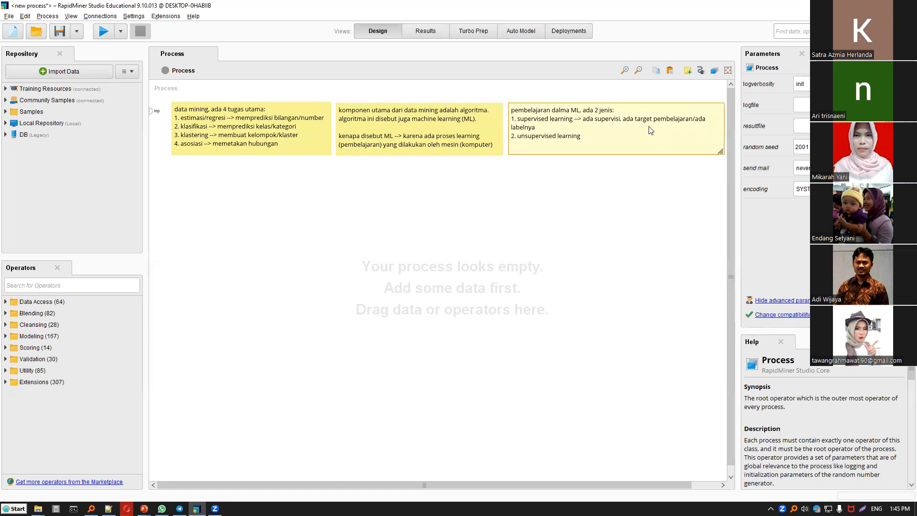
Append ", ada pengetahuan mana yg seharusnya" to the supervised learning item in the third note.
left_click(638, 122)
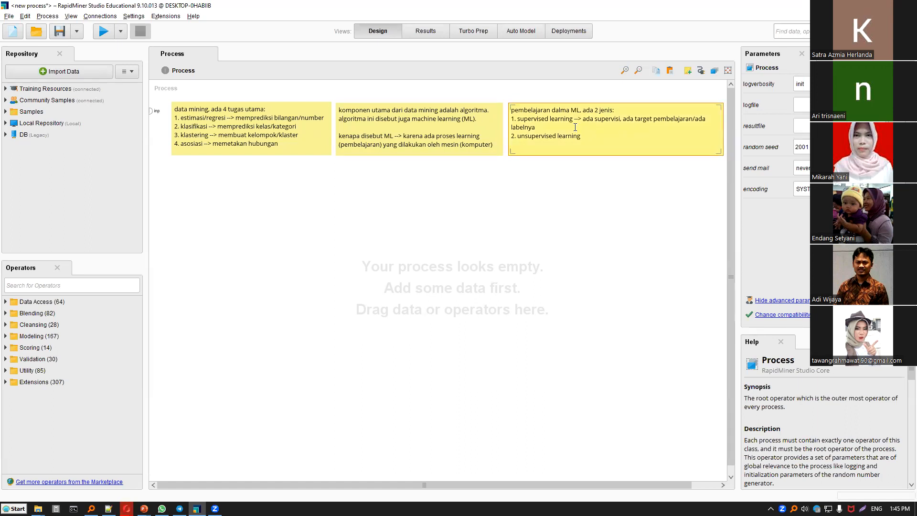
double_click(545, 131)
type(", ada pengetahuan mana yg seharusnya 2.")
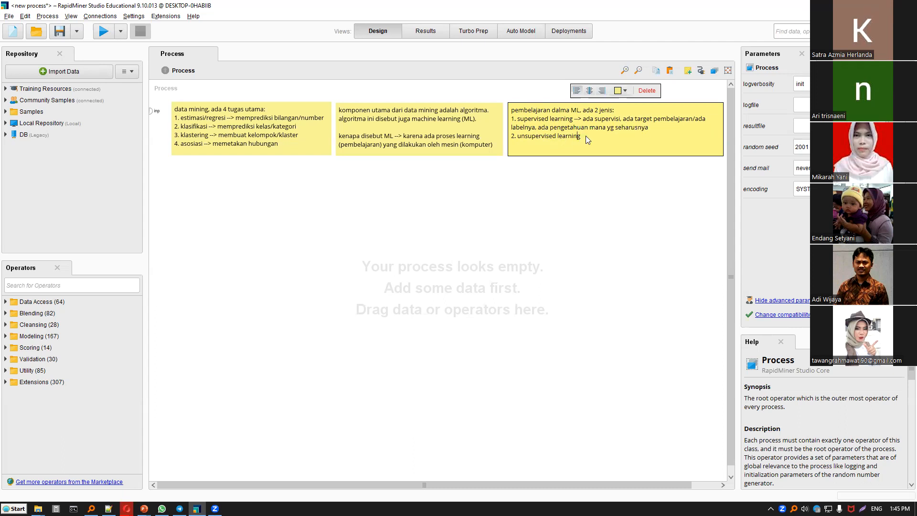
type(" unsupervised learning --> tidak ada supervisi, tidak ada informasi mana yang seharusnya")
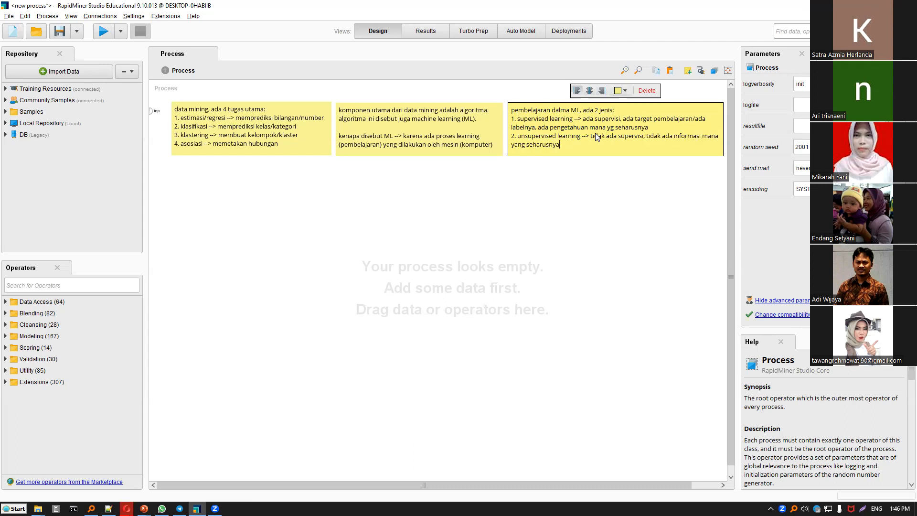
type(", tidak ada labelnya, tidak ada targetnya")
Append ", tidak ada labelnya, tidak ada targetnya" to the unsupervised learning item in the third note.
left_click(616, 191)
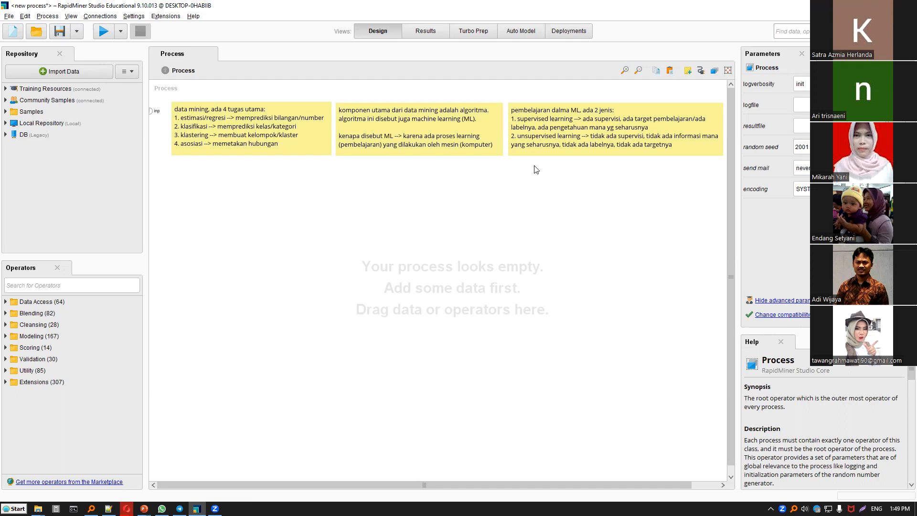
Create a left-aligned fourth note below the third with the heading "tugas DM vs. seupervised/Unsupervised learning:".
double_click(538, 179)
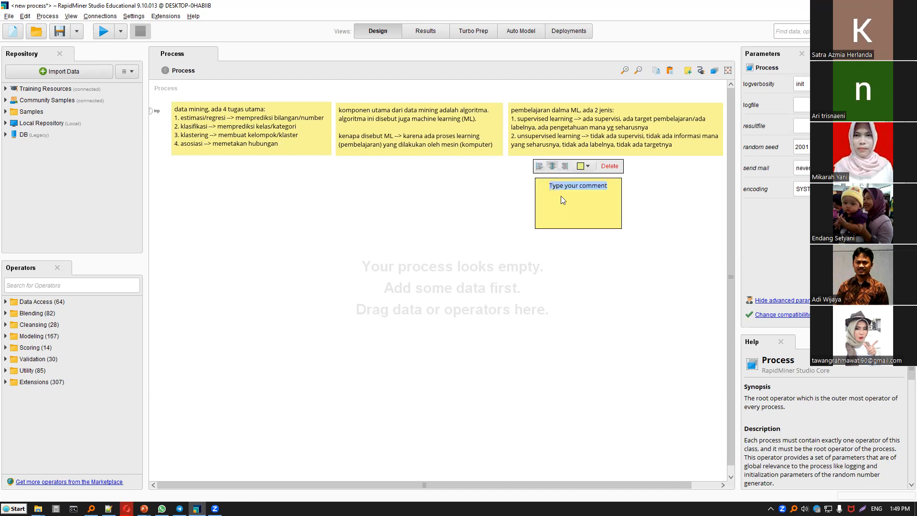
type("tugas DM:")
left_click(539, 166)
type("vs. seupervised/unsupervised learninhg")
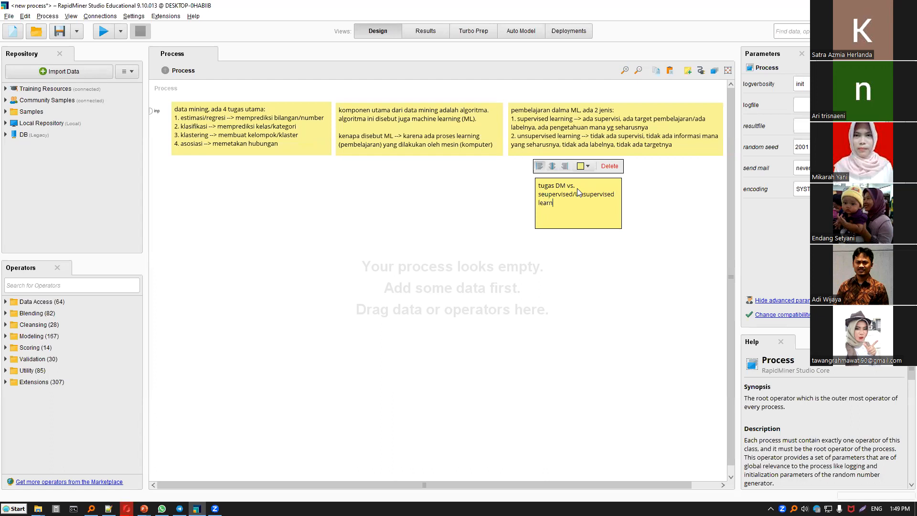
key("BackSpace")
key("BackSpace")
type("g")
Place the fourth note directly under the first note and widen it to match that note's width.
left_click(552, 290)
left_click_drag(616, 210, 328, 210)
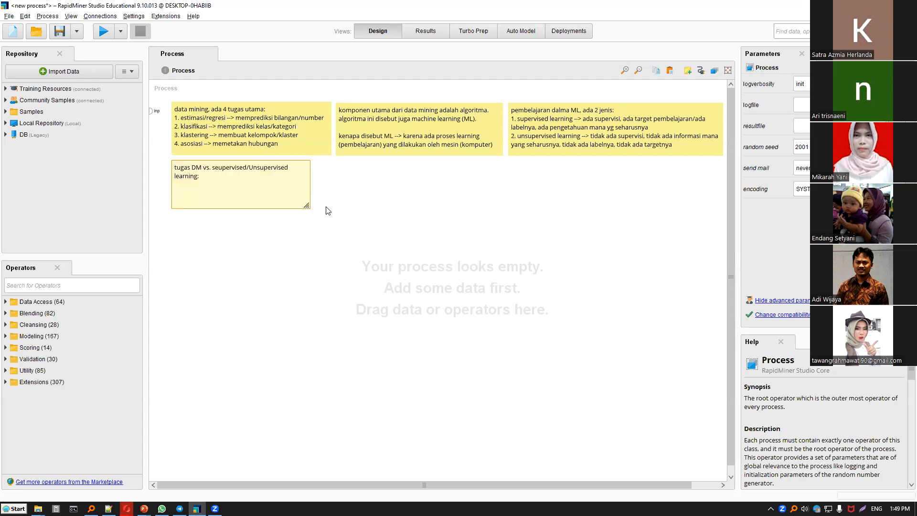
Add the list item "1. estimasi/regresi --> supervised learning" below the fourth note's heading.
double_click(315, 172)
key("Return")
type("1. estimasi./")
key("BackSpace")
key("BackSpace")
type("/regresi ")
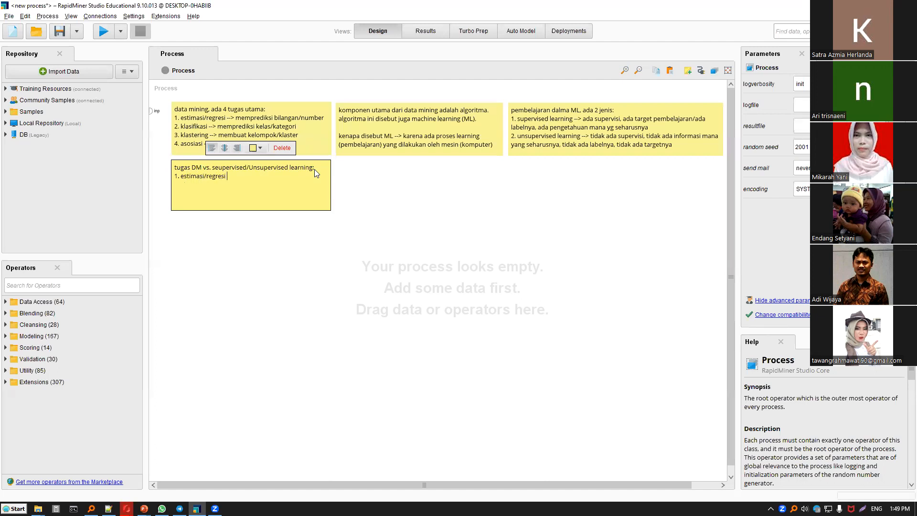
type("--> supervised learning 2.")
Add the list item "2. klafikasi --> supervised learning" to the fourth note.
type("kalsifikasi")
key("BackSpace")
key("BackSpace")
key("BackSpace")
key("BackSpace")
key("BackSpace")
key("BackSpace")
key("BackSpace")
key("BackSpace")
key("BackSpace")
key("BackSpace")
key("BackSpace")
type("lafikasi --> supervised le")
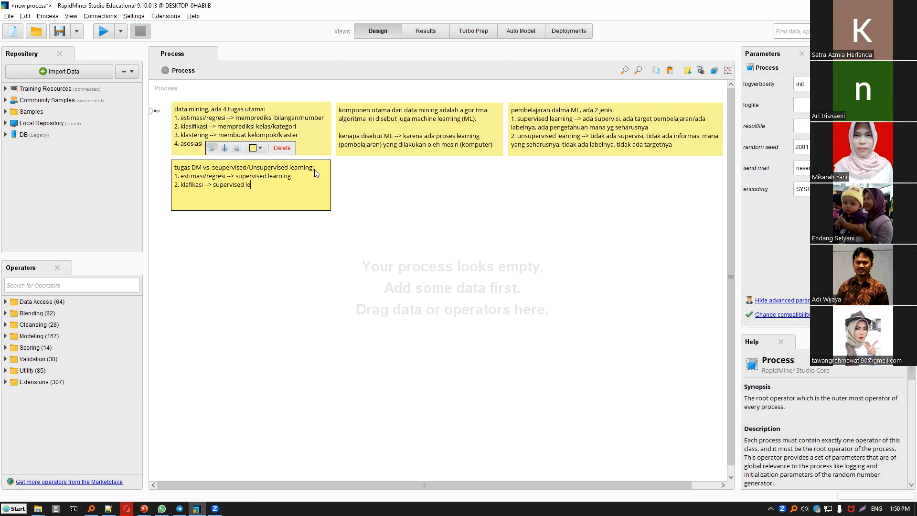
type("arning ")
type("3. kalsterin")
type("g -->")
Add the list item "3. klastering --> unsupervised learning" to the fourth note.
key("BackSpace")
key("Left")
key("Left")
key("Left")
key("BackSpace")
key("Right")
type("astering --> unsupervised learning ")
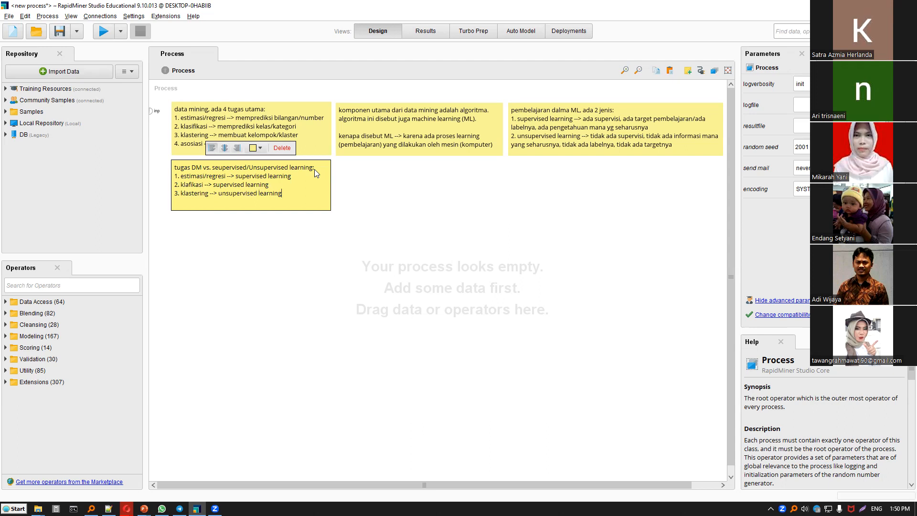
type("4. asosiasi --> unsupervised learning")
Add the list item "4. asosiasi --> unsupervised learning" to finish the fourth note's list.
left_click(353, 208)
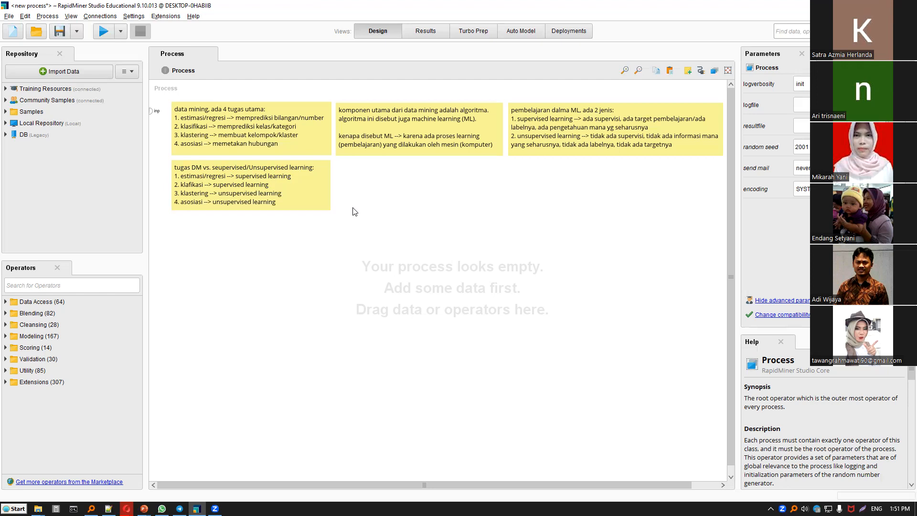
Correct the misspelled "klafikasi" to "klasifikasi" in the fourth note's second item.
left_click(189, 189)
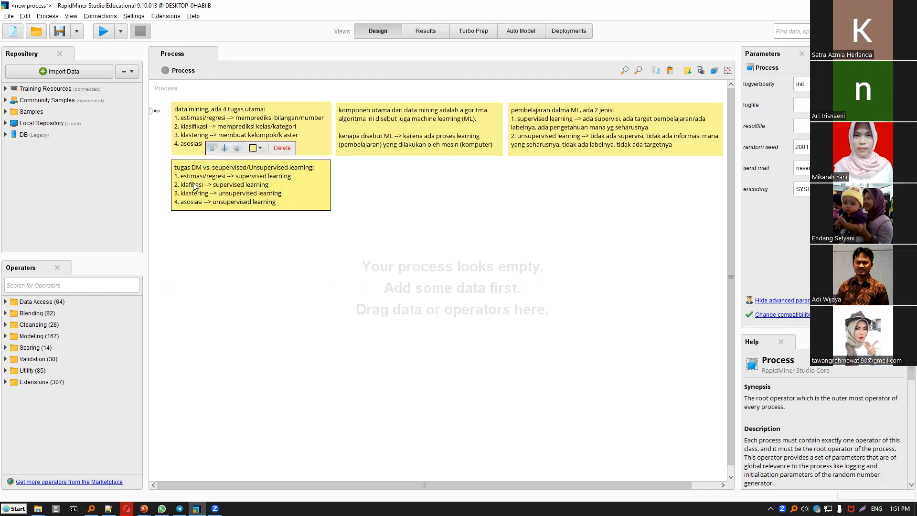
left_click(431, 230)
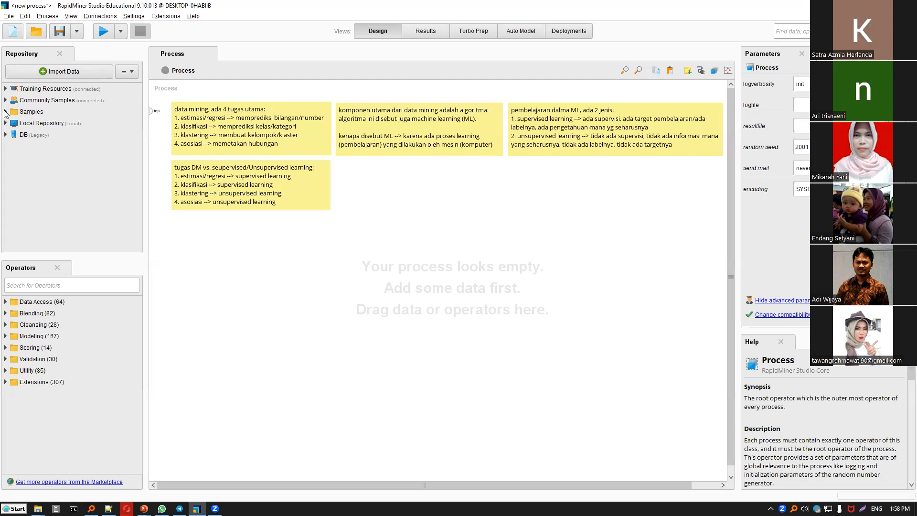
Expand the Samples data folder in the repository and select the Golf-Testset dataset.
double_click(42, 113)
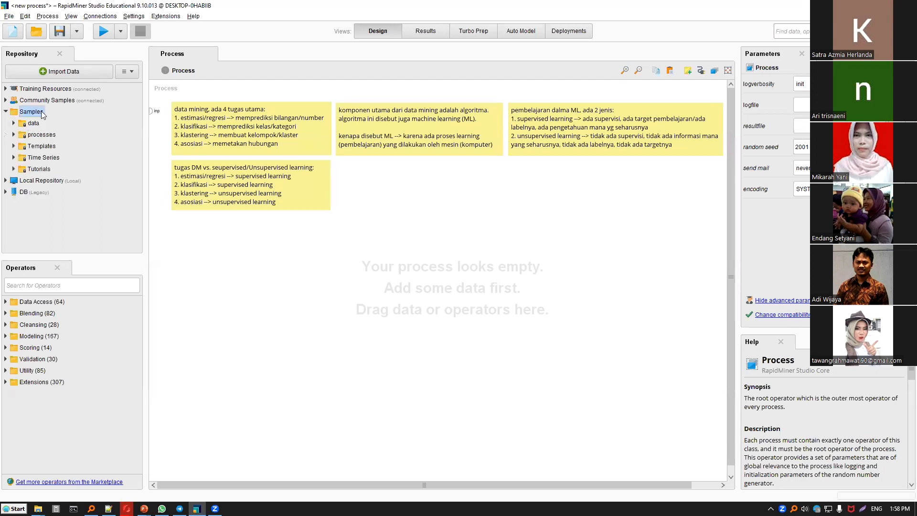
double_click(34, 123)
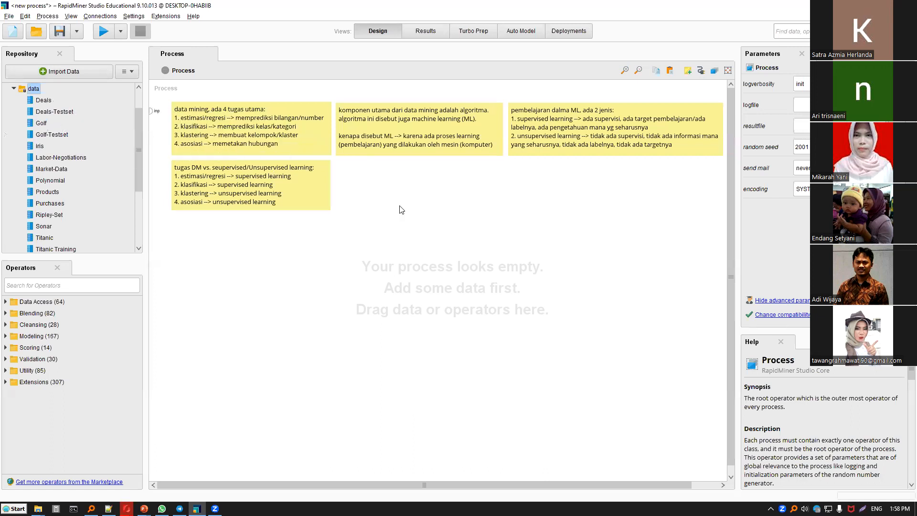
left_click(42, 123)
left_click(56, 135)
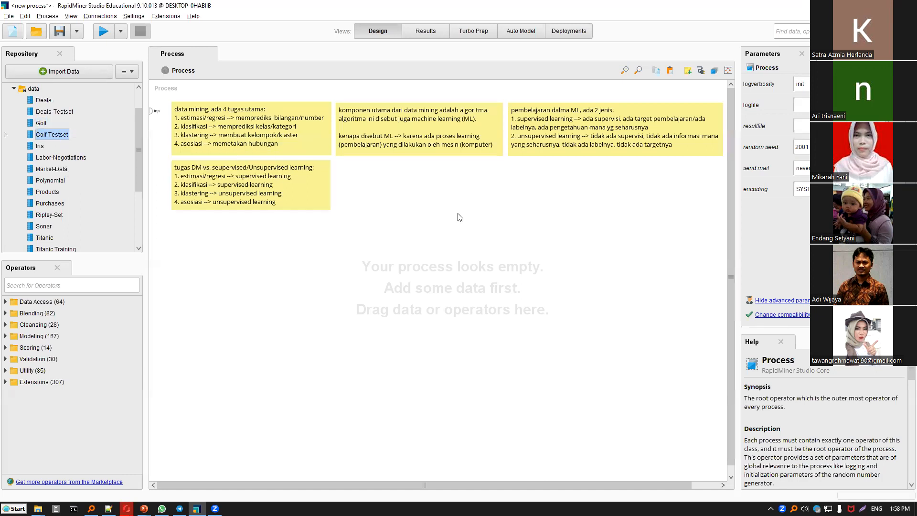
Add a note reading "training (pembelajaran) --> membangun model", place it below the existing notes and enlarge it.
double_click(504, 251)
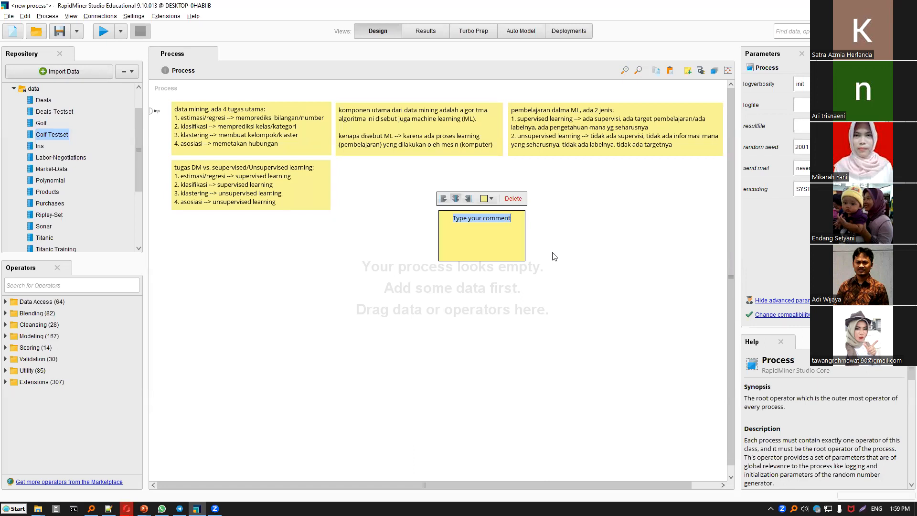
type("traini")
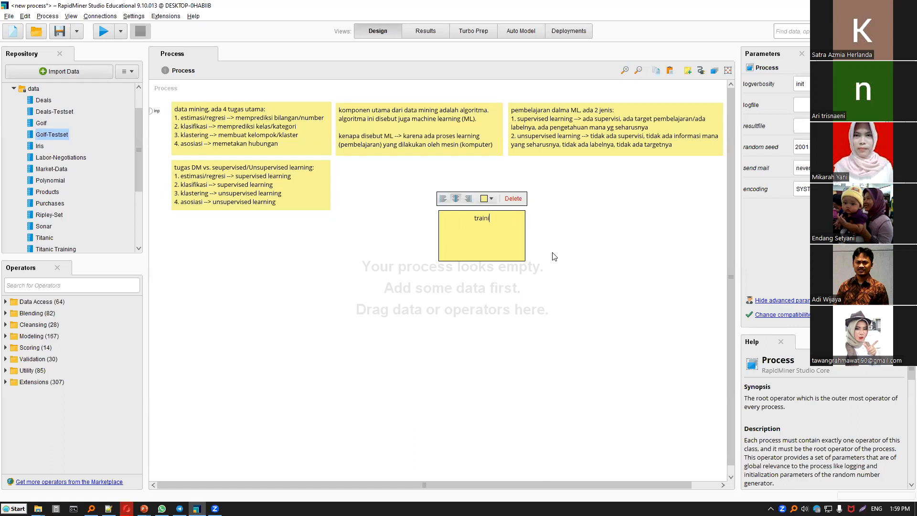
type("ng (pembelajaran) --> membangun model")
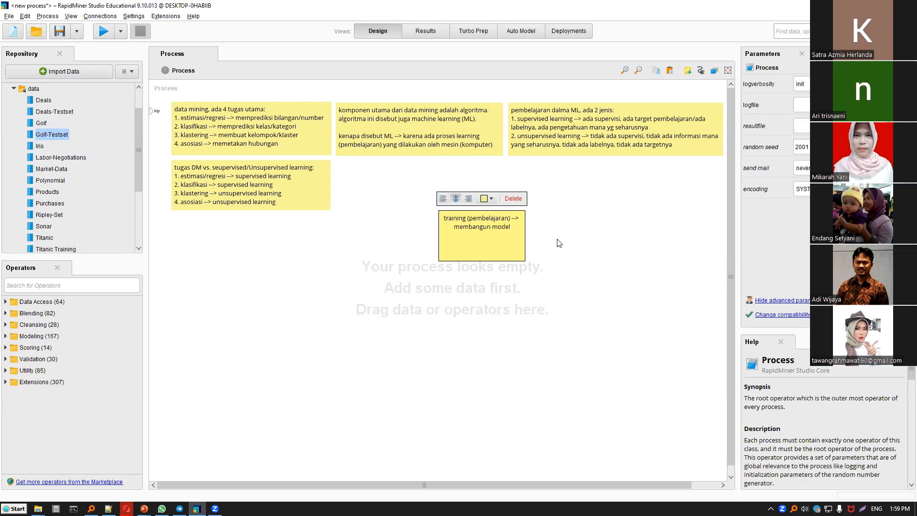
left_click(558, 239)
left_click_drag(503, 233, 315, 253)
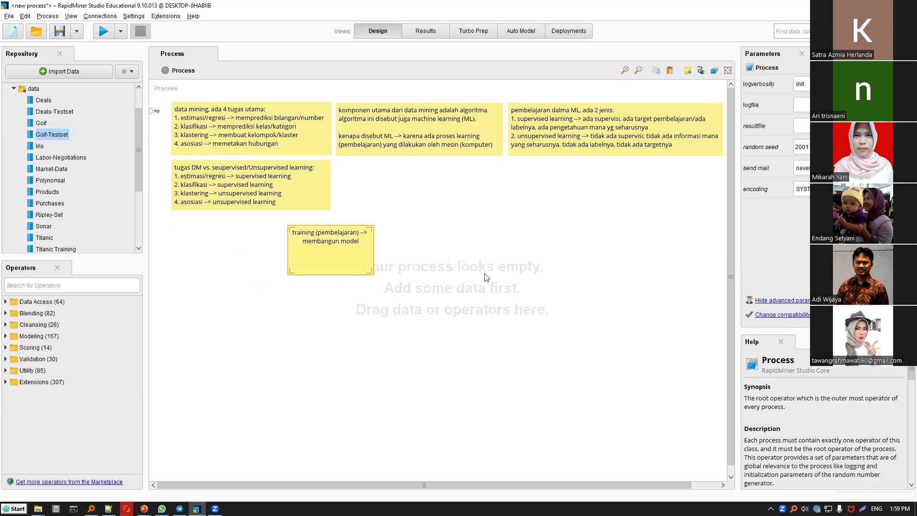
left_click_drag(370, 272, 497, 286)
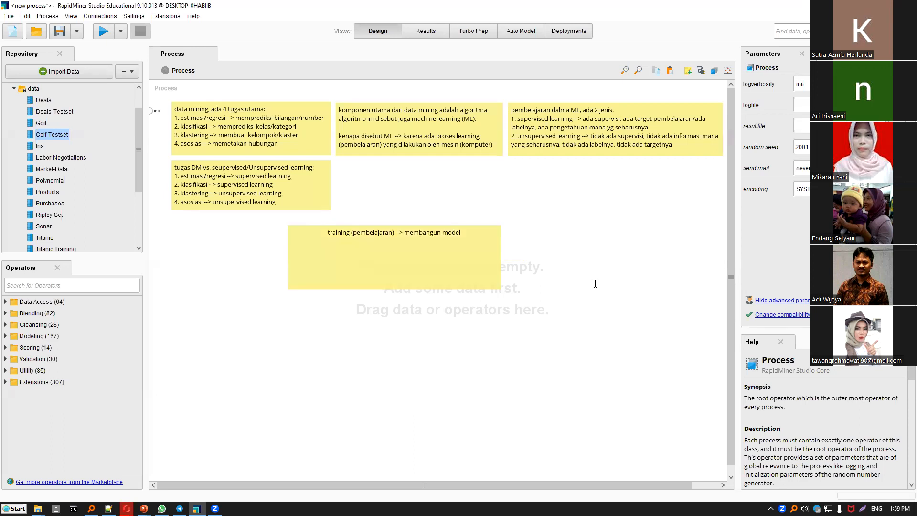
Add another note reading "testing (menguji) model" on the empty canvas.
double_click(594, 283)
type("test")
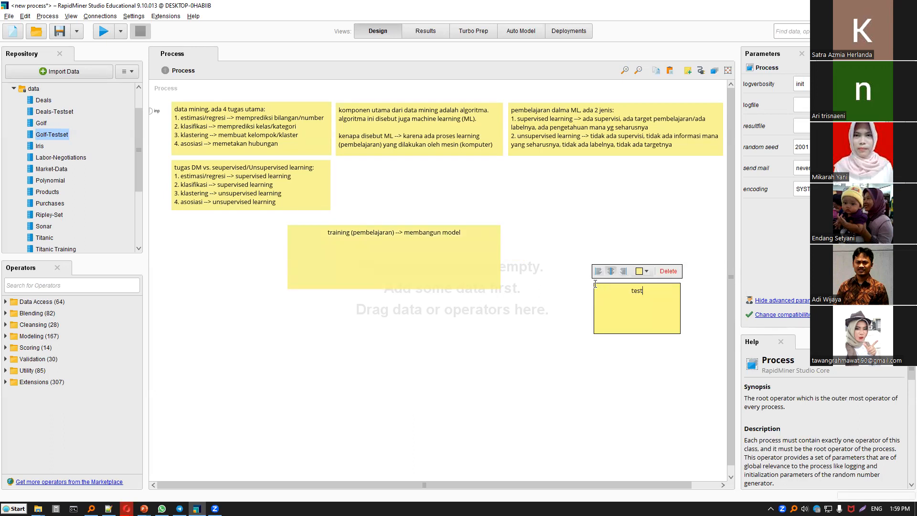
type("ing (menguji) model")
Change the training note's background colour to pink.
left_click(458, 236)
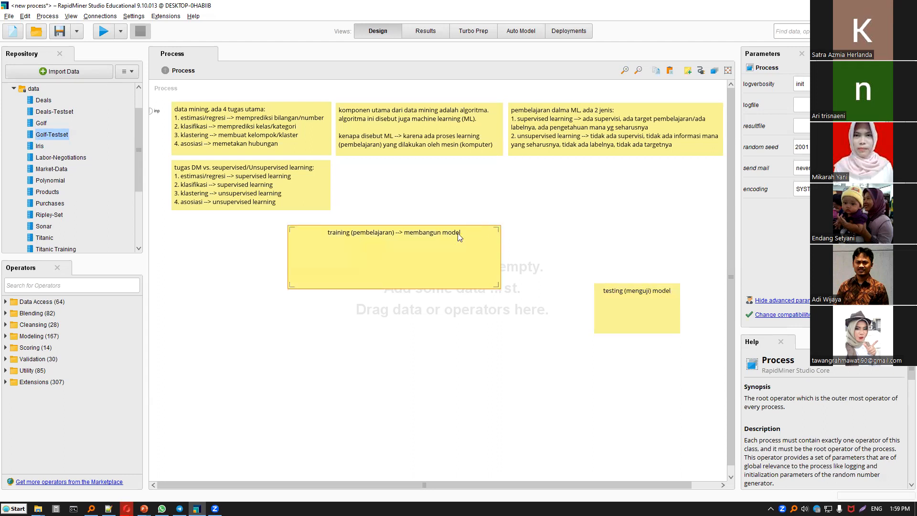
double_click(487, 235)
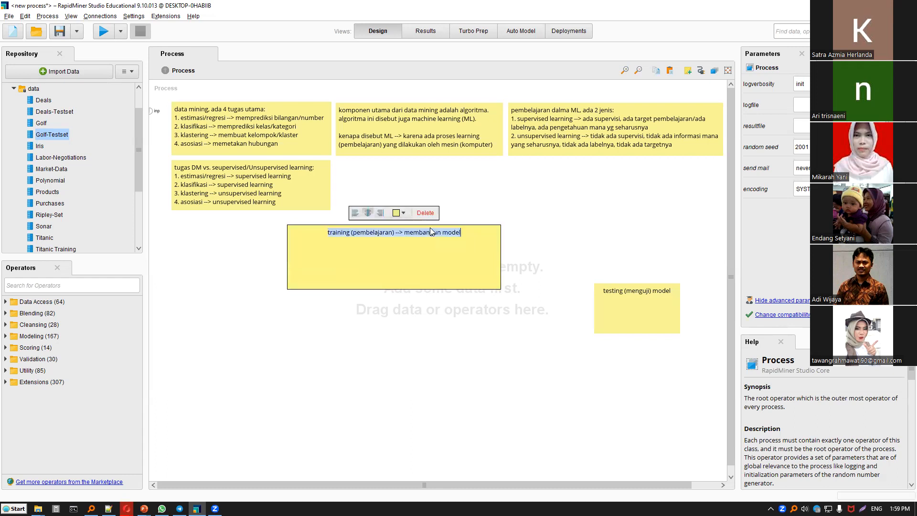
left_click(400, 213)
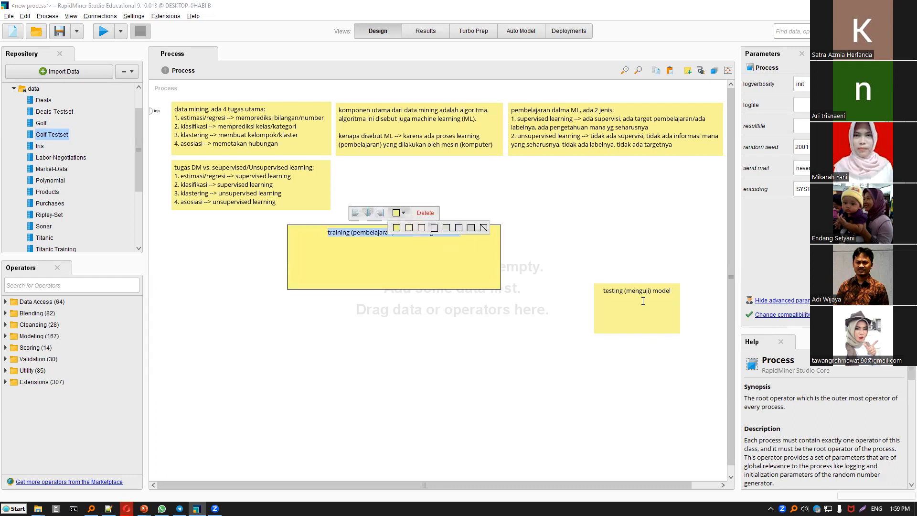
left_click(655, 277)
Colour the testing note green, place it directly below the training note and enlarge it to match the width.
double_click(674, 286)
left_click(646, 271)
left_click(691, 288)
left_click_drag(650, 315, 497, 376)
left_click(595, 360)
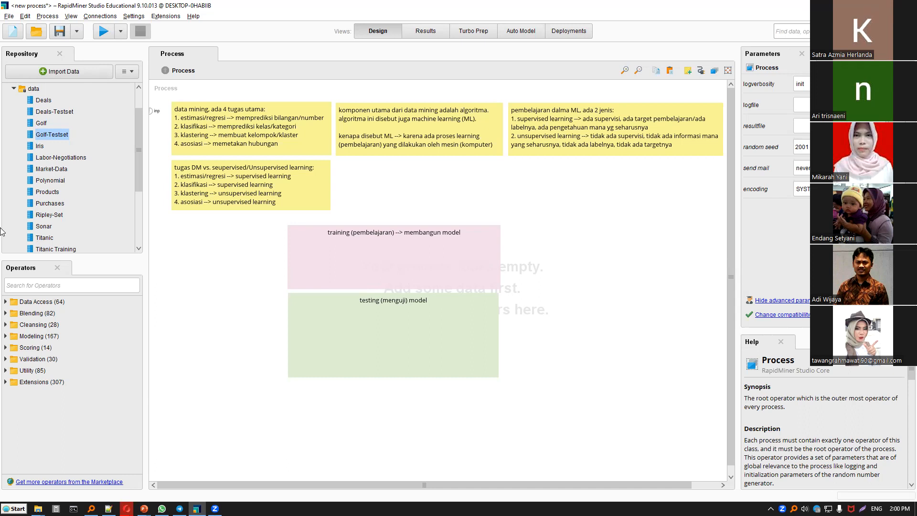
Add the Golf dataset inside the training note and the Golf-Testset dataset inside the testing note.
left_click_drag(41, 122, 318, 263)
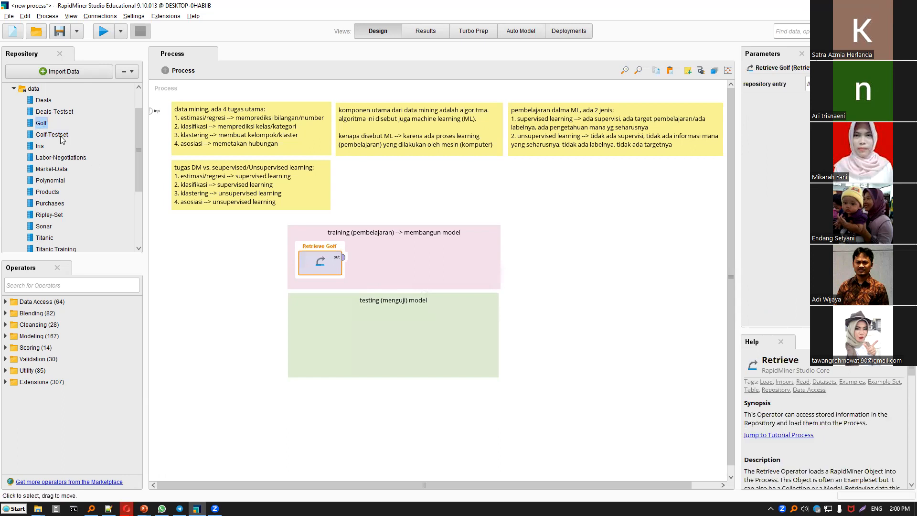
left_click_drag(52, 134, 327, 333)
left_click(390, 399)
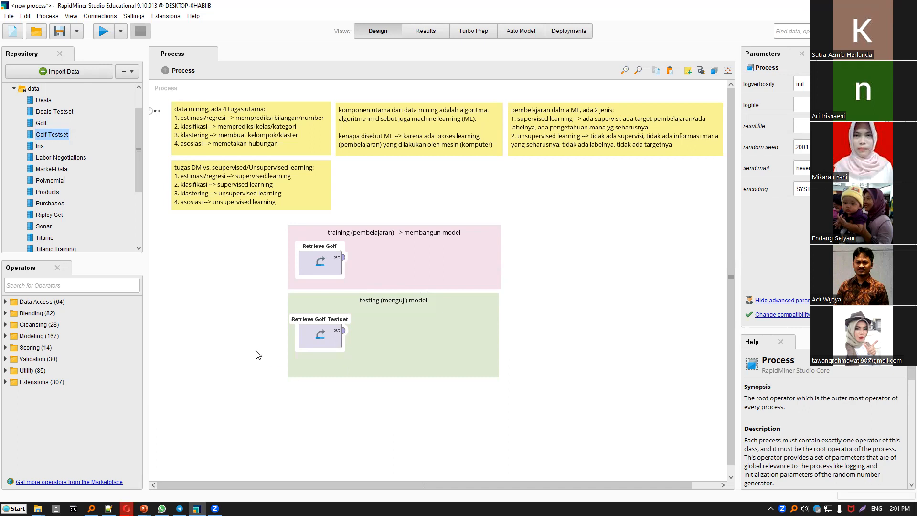
Connect Retrieve Golf to the process result port, run the process and examine the Golf table's columns, including the Play label.
left_click_drag(344, 262, 729, 97)
left_click(728, 71)
left_click(103, 32)
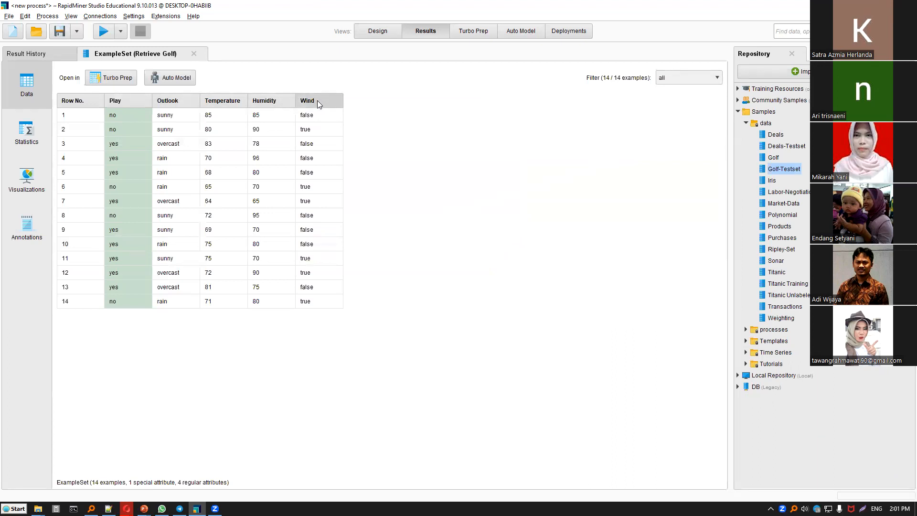
mouse_move(317, 101)
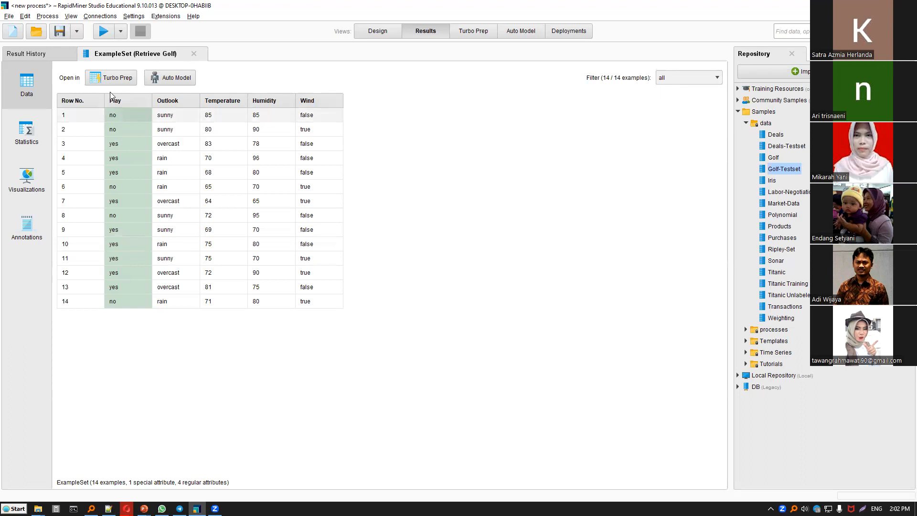
mouse_move(107, 101)
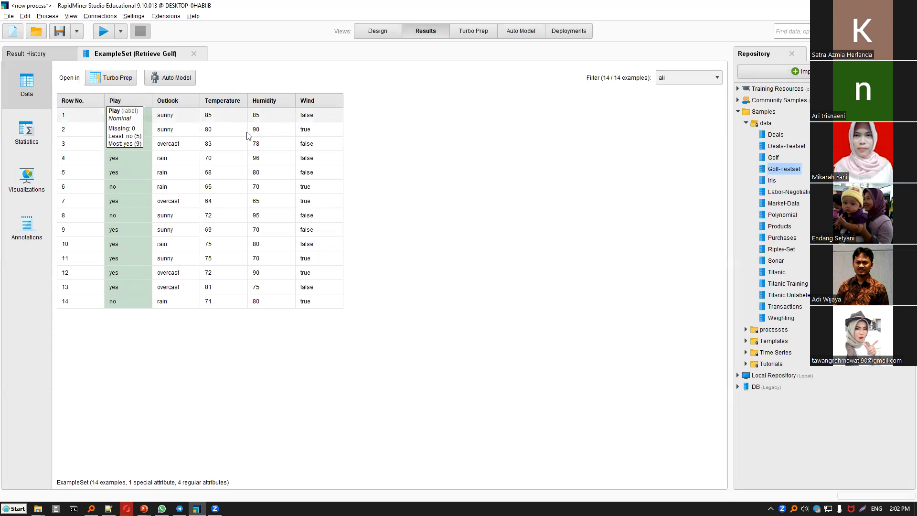
mouse_move(308, 108)
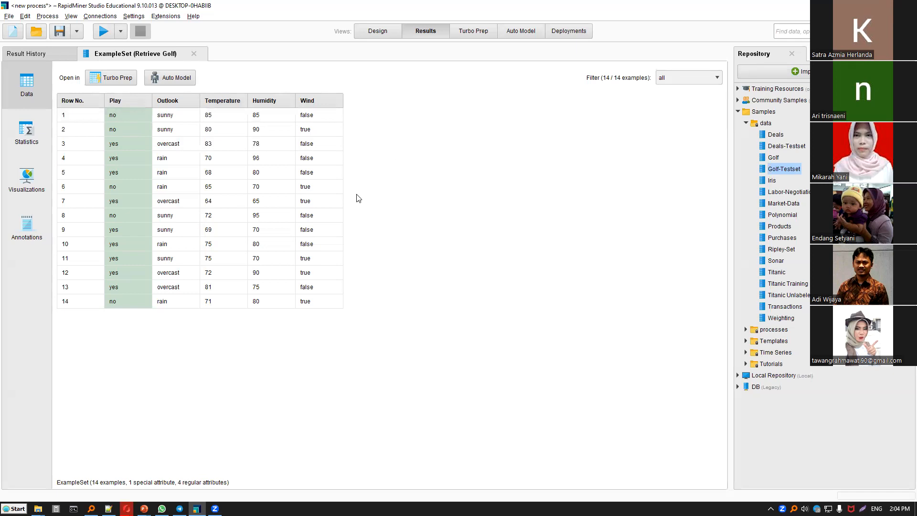
Replace the result connection with one from Retrieve Golf-Testset and run the process to view the test data.
key("F8")
left_click(336, 258)
key("Delete")
left_click(326, 330)
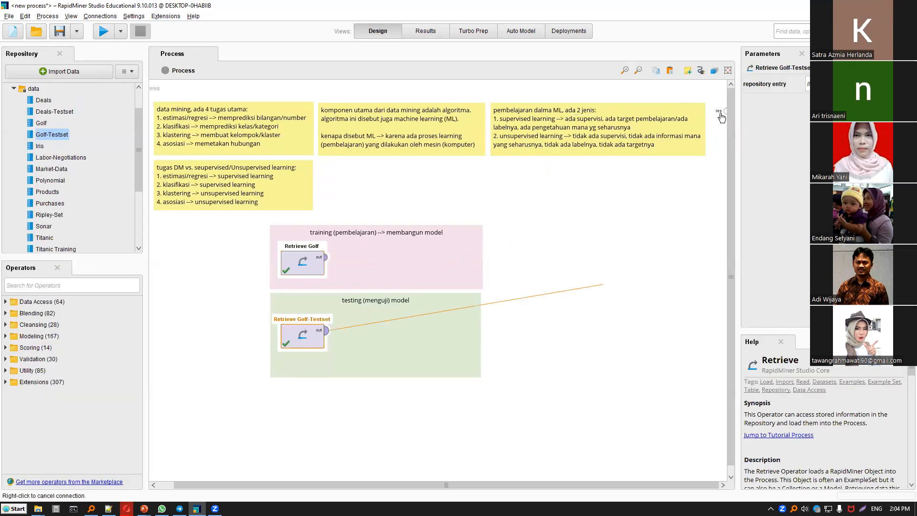
left_click(104, 32)
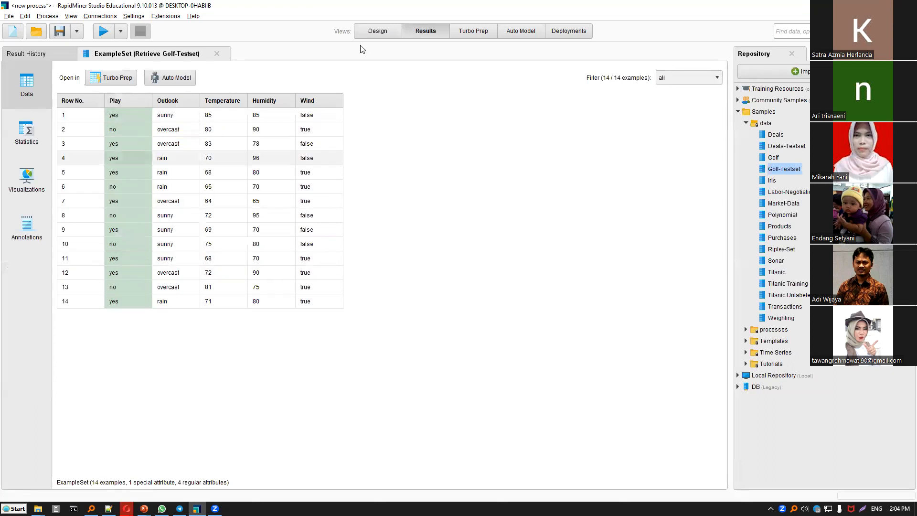
left_click(378, 31)
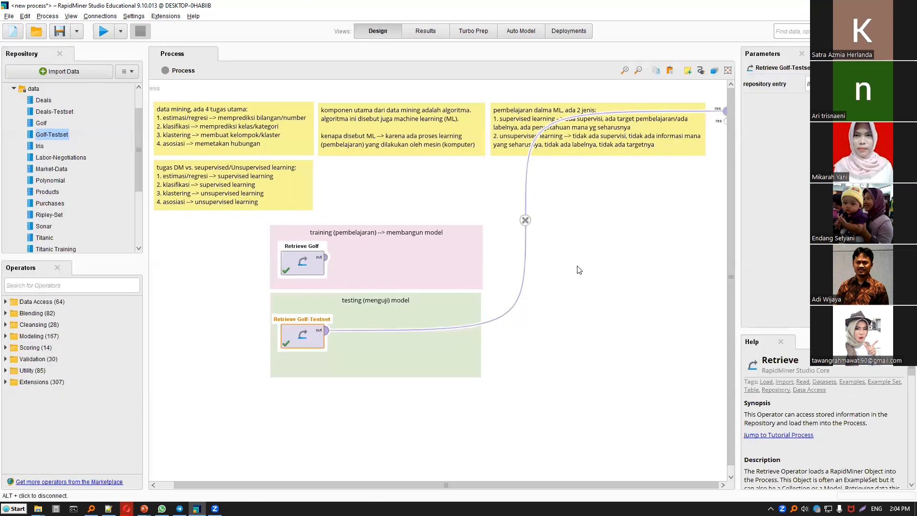
Switch the result connection back to Retrieve Golf and rerun the process to review the training data.
key("Delete")
left_click(308, 266)
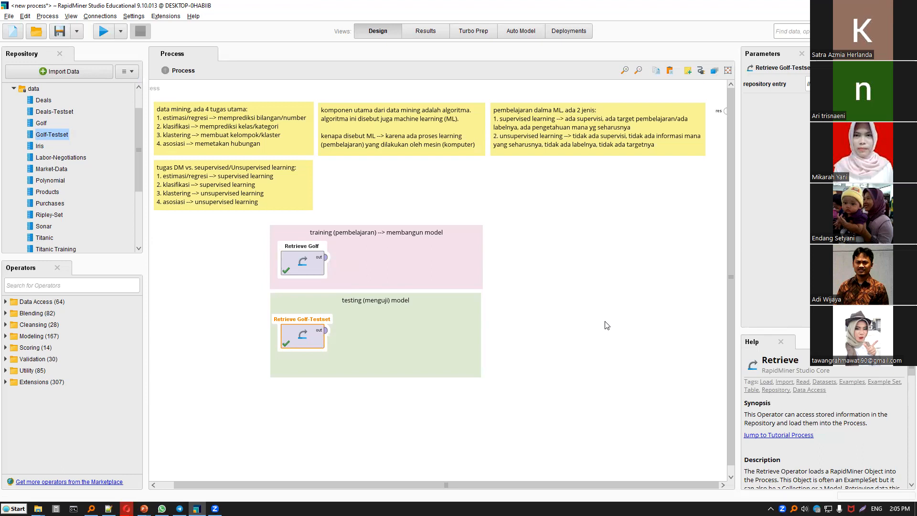
left_click(301, 263)
left_click(325, 257)
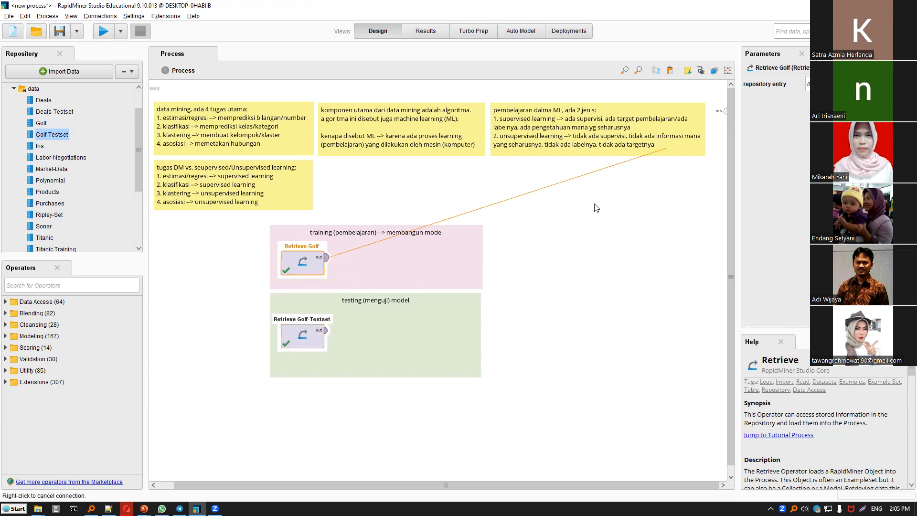
left_click(725, 111)
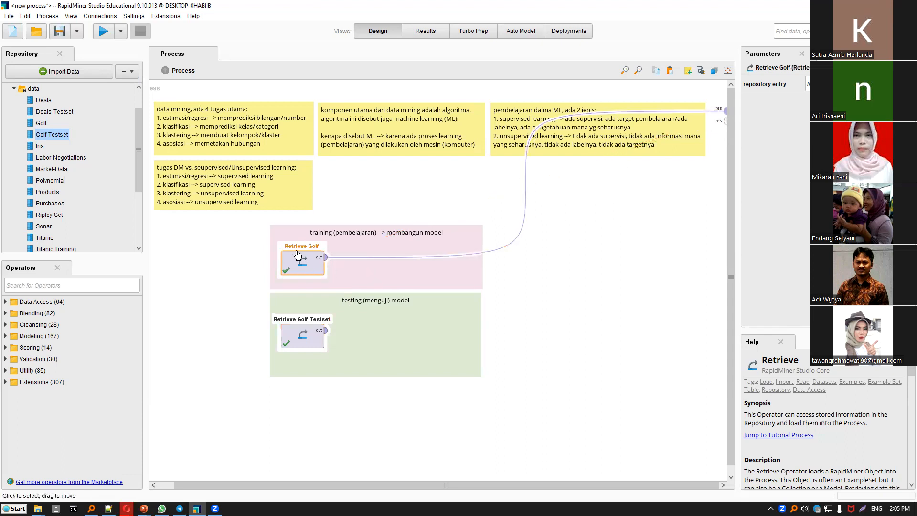
left_click(120, 31)
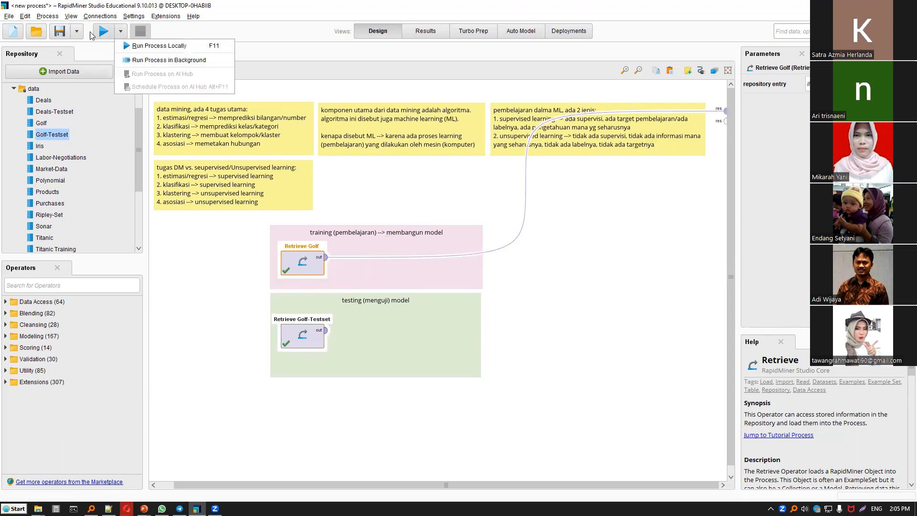
left_click(104, 32)
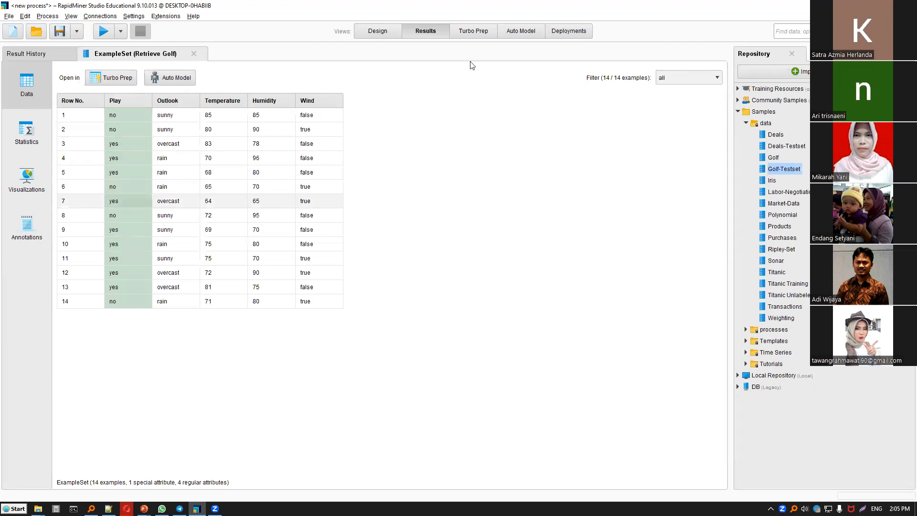
left_click(377, 31)
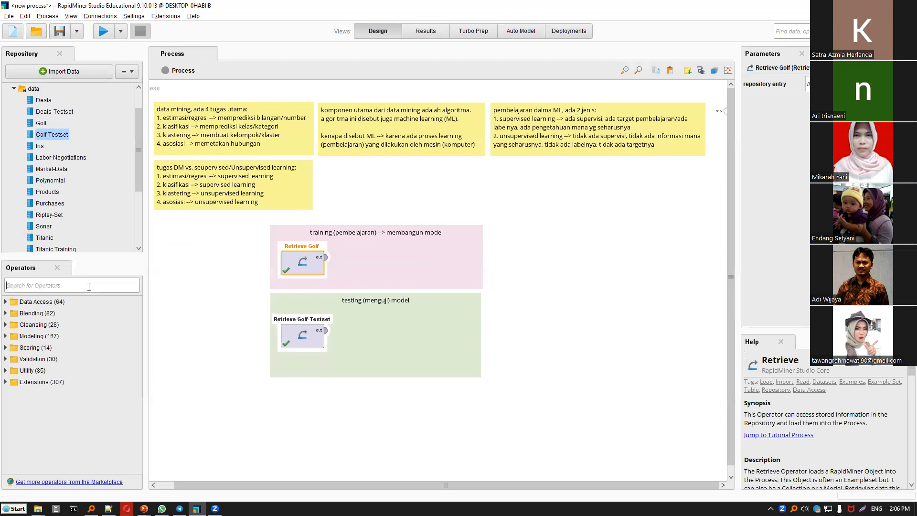
left_click(89, 286)
left_click(6, 302)
left_click(14, 313)
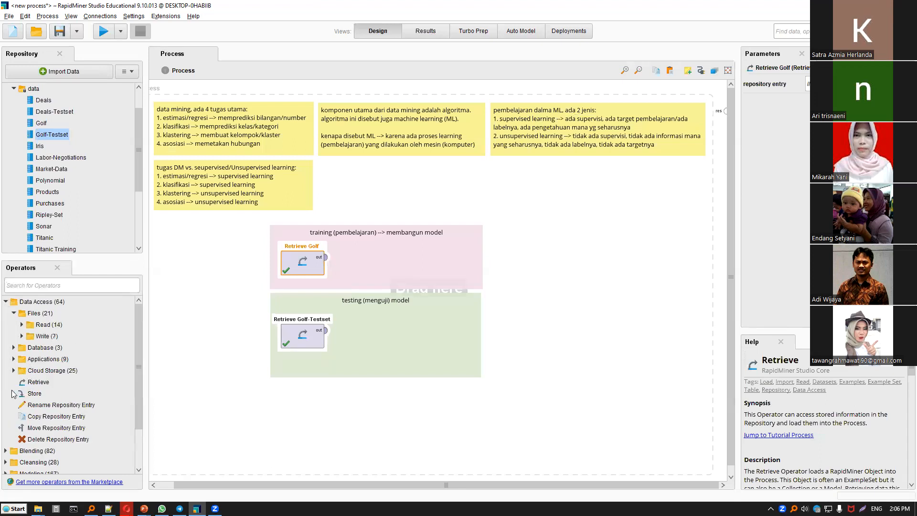
left_click(14, 347)
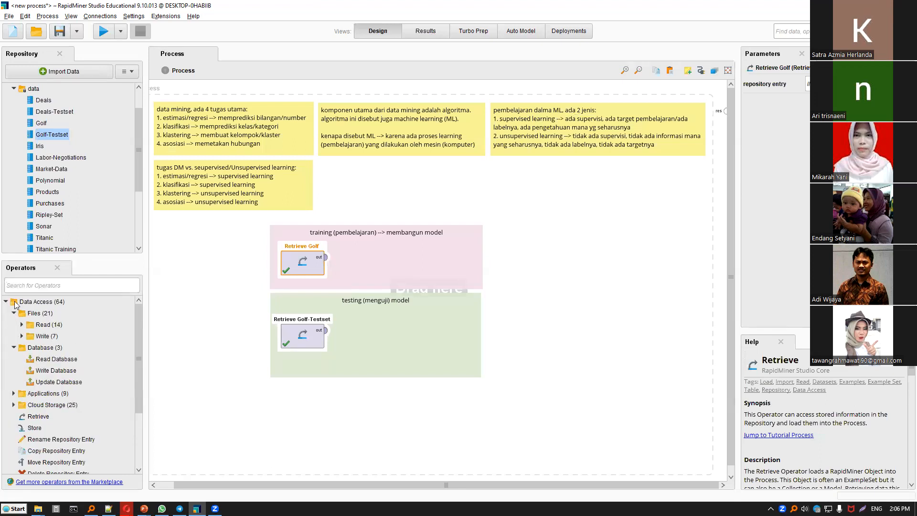
Search the operators for "tree" and add Decision Tree beside Retrieve Golf in the training note.
left_click(16, 286)
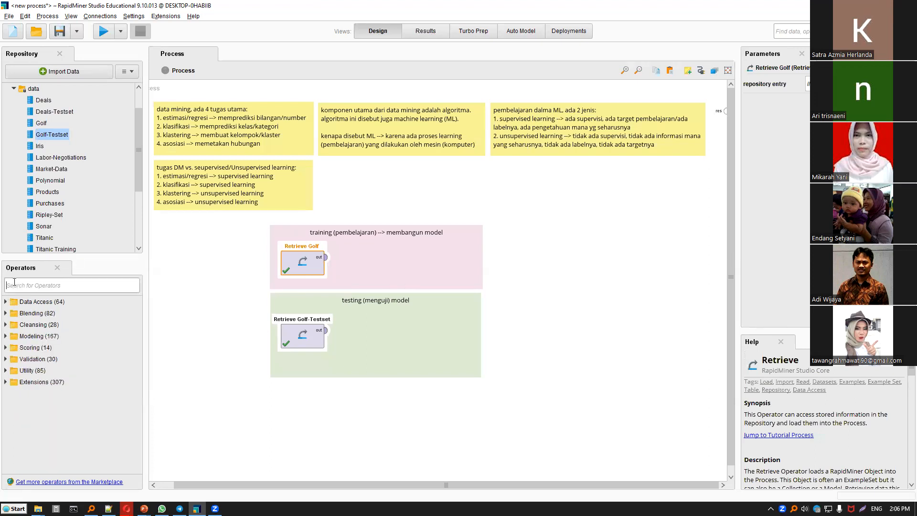
type("tree")
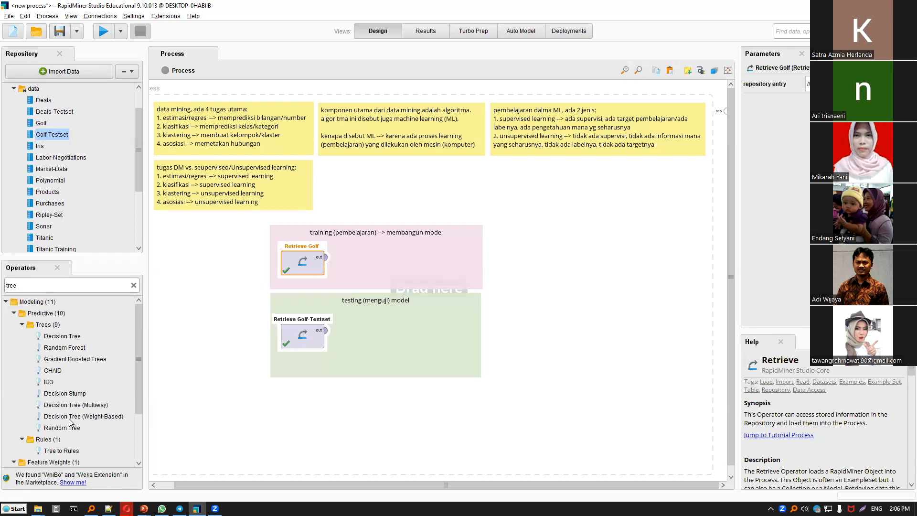
left_click(79, 337)
left_click_drag(368, 253, 378, 256)
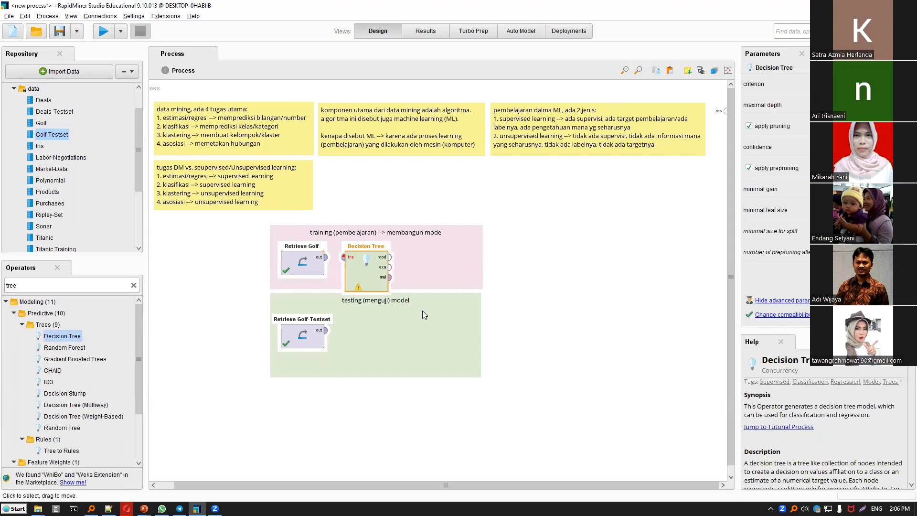
Move the green testing note slightly down to leave room below the Decision Tree operator.
left_click(386, 332)
left_click_drag(384, 331, 386, 341)
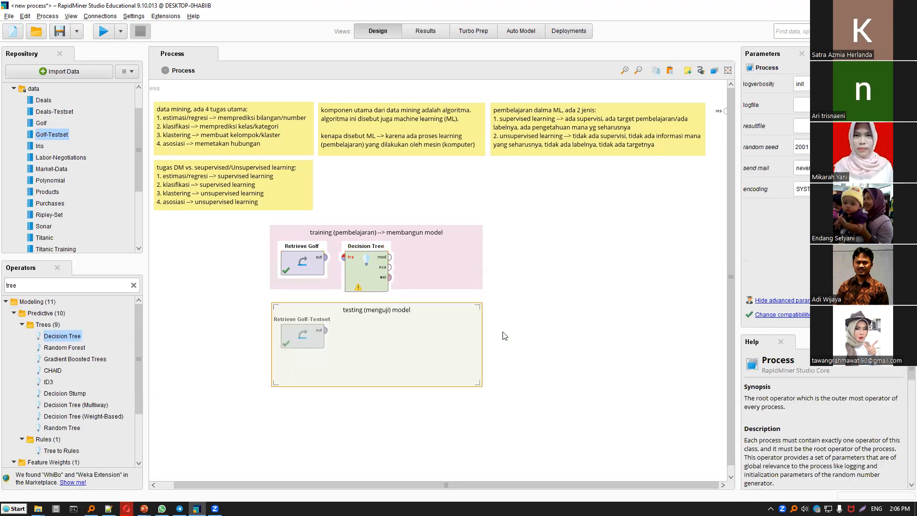
left_click_drag(412, 308, 406, 308)
left_click(487, 294)
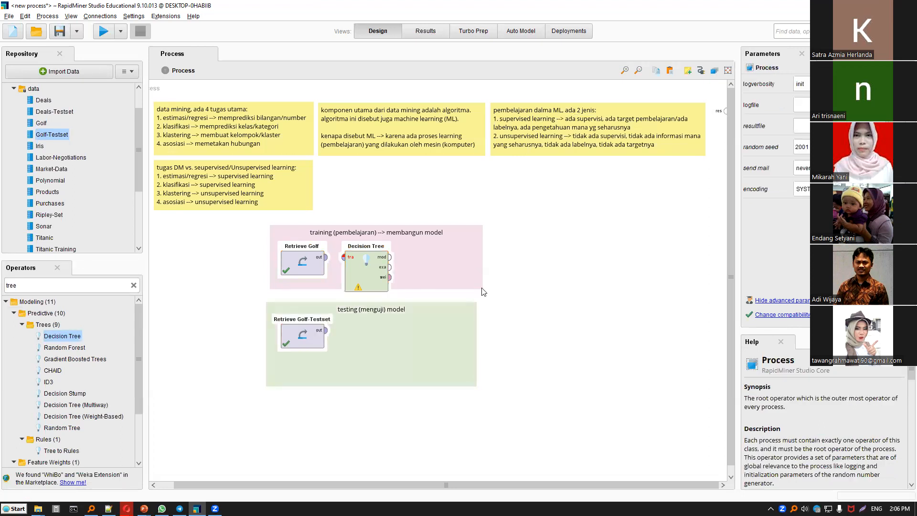
Enlarge the pink training note until it fully encloses the Decision Tree operator.
left_click(481, 287)
left_click(544, 300)
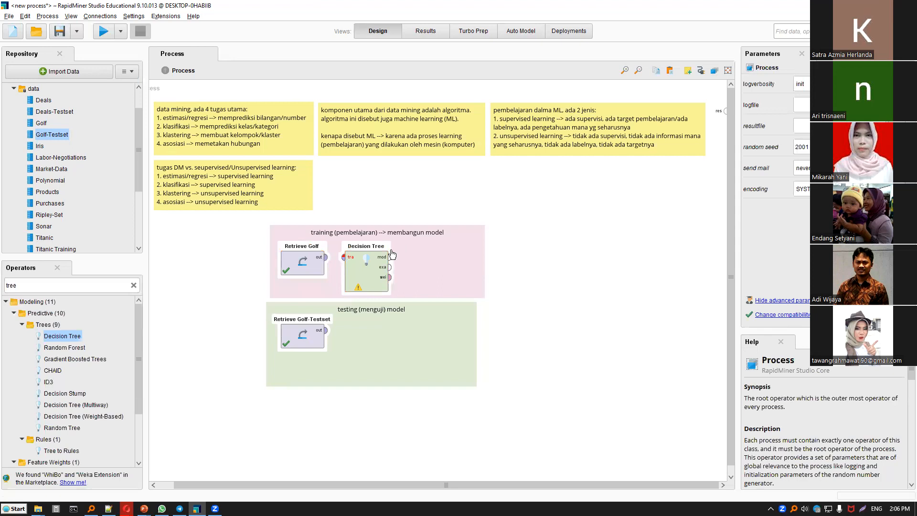
left_click(385, 279)
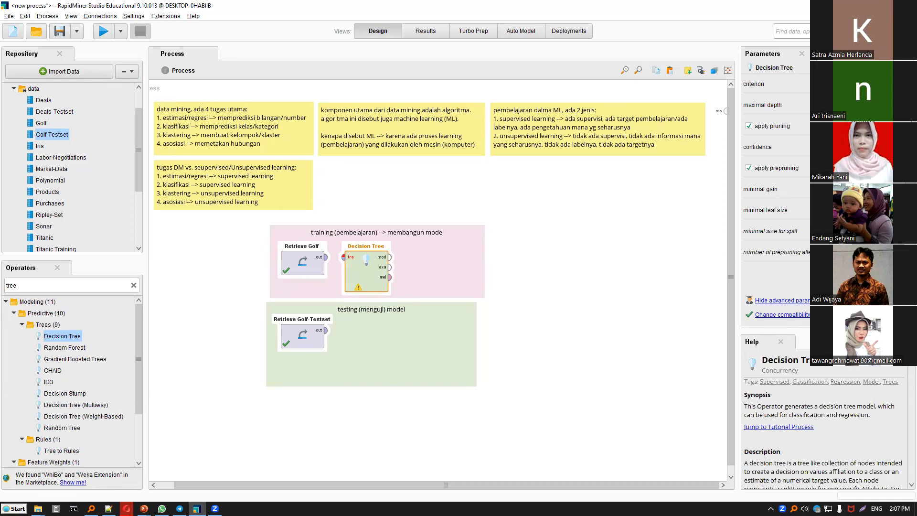
left_click(541, 238)
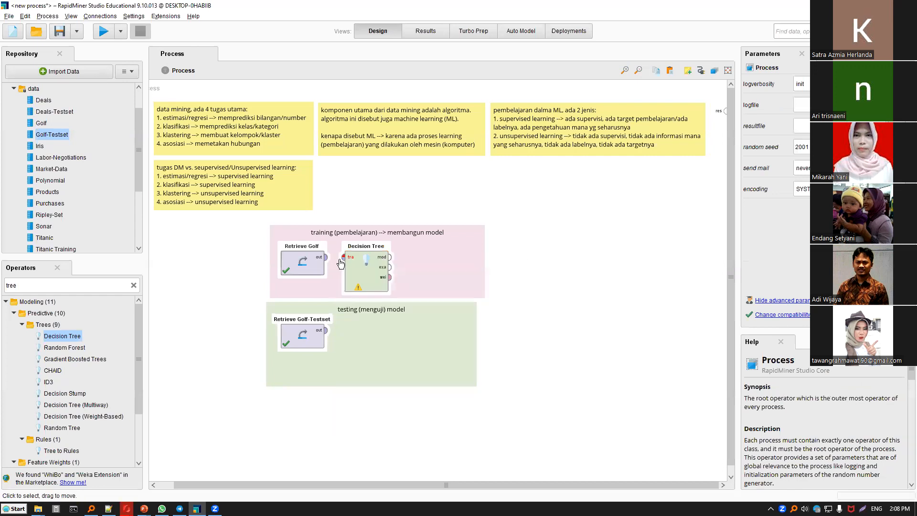
Wire Retrieve Golf through Decision Tree's training input and model output to the process result and run the process.
left_click(325, 257)
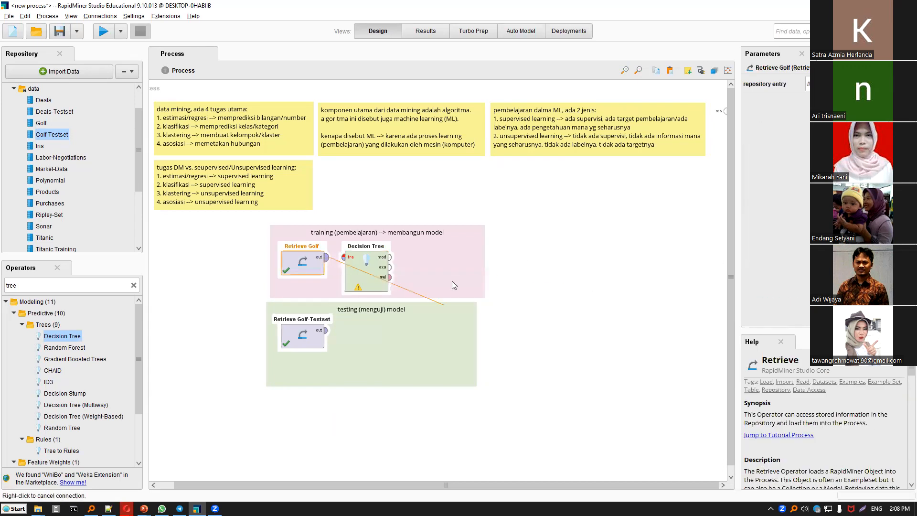
left_click(342, 258)
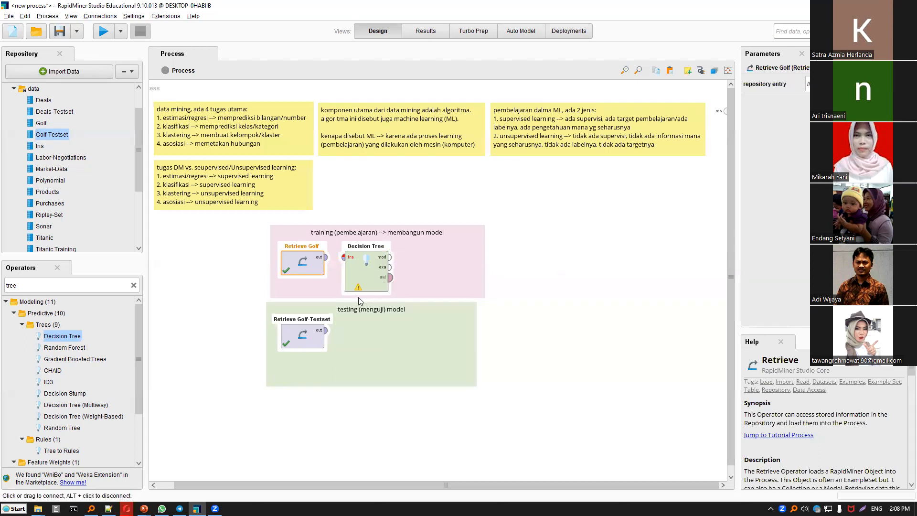
left_click(327, 258)
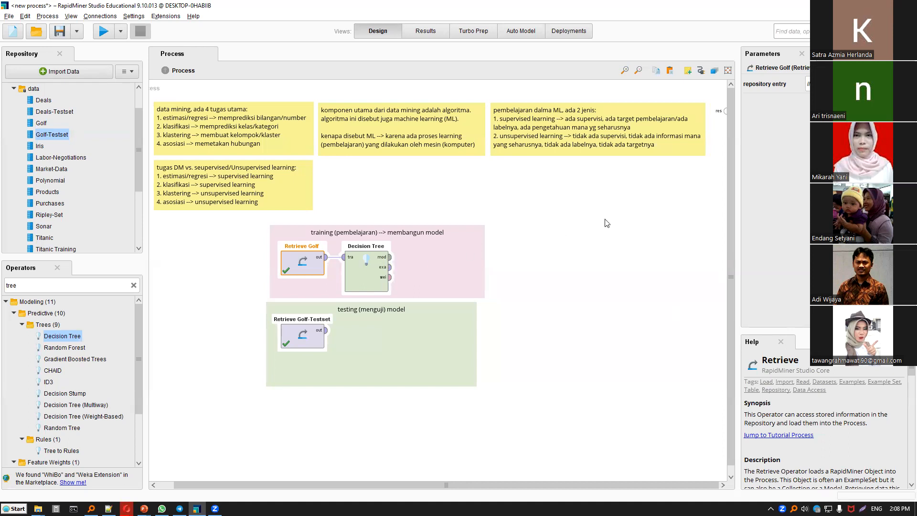
left_click_drag(390, 257, 725, 110)
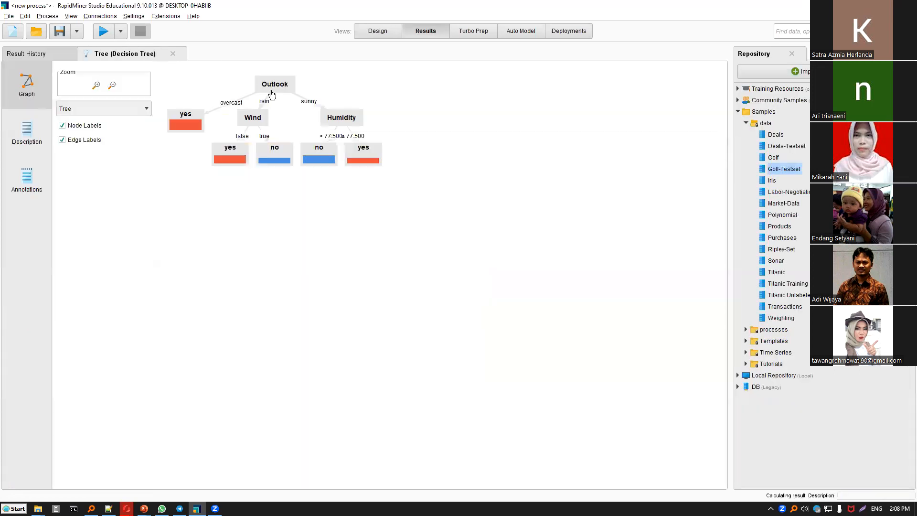
Spread out the tree graph by moving the yes and no leaves of the Humidity and Wind nodes further down.
left_click_drag(369, 160, 404, 195)
left_click_drag(329, 157, 338, 193)
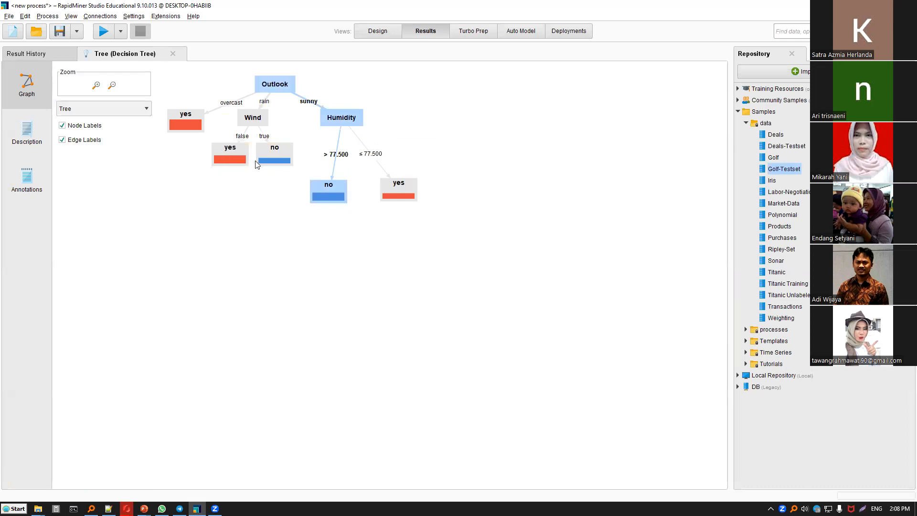
left_click_drag(283, 150, 285, 170)
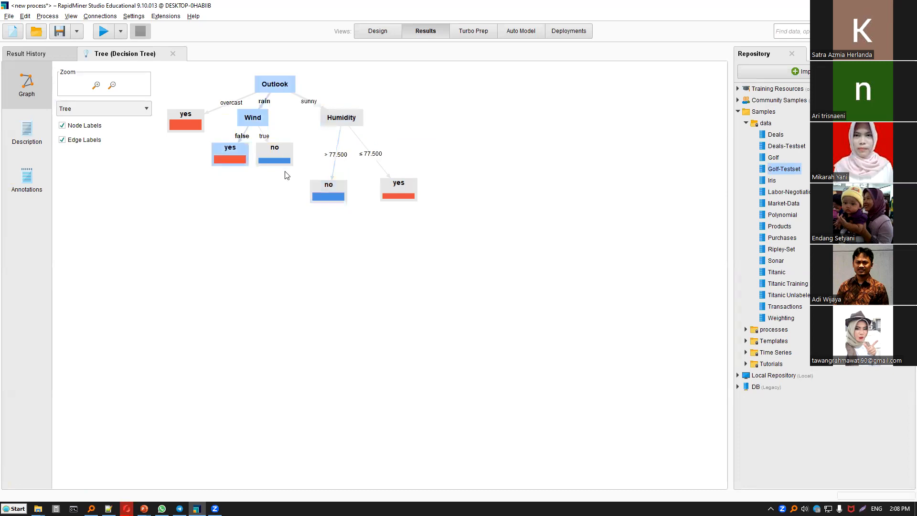
left_click(342, 260)
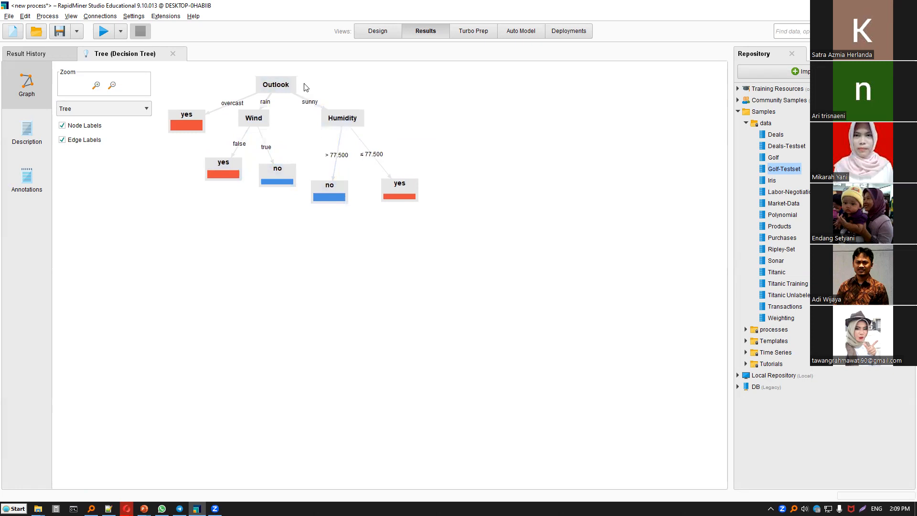
Trace every decision path in the tree graph from Outlook through Wind and Humidity to the yes and no leaves.
left_click(277, 86)
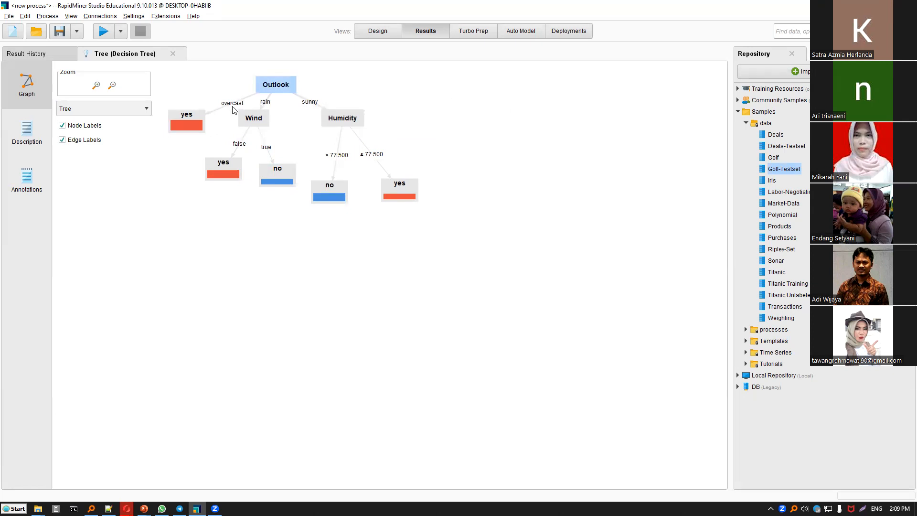
left_click(192, 122)
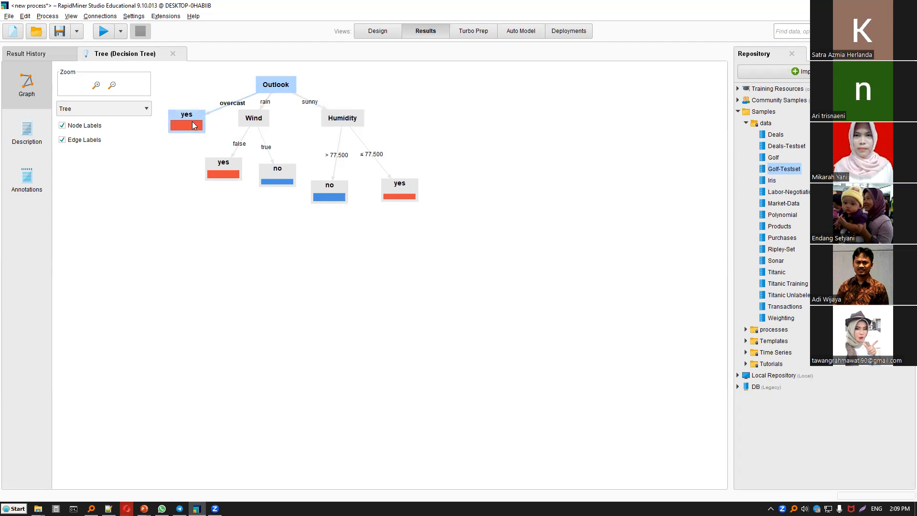
left_click(265, 106)
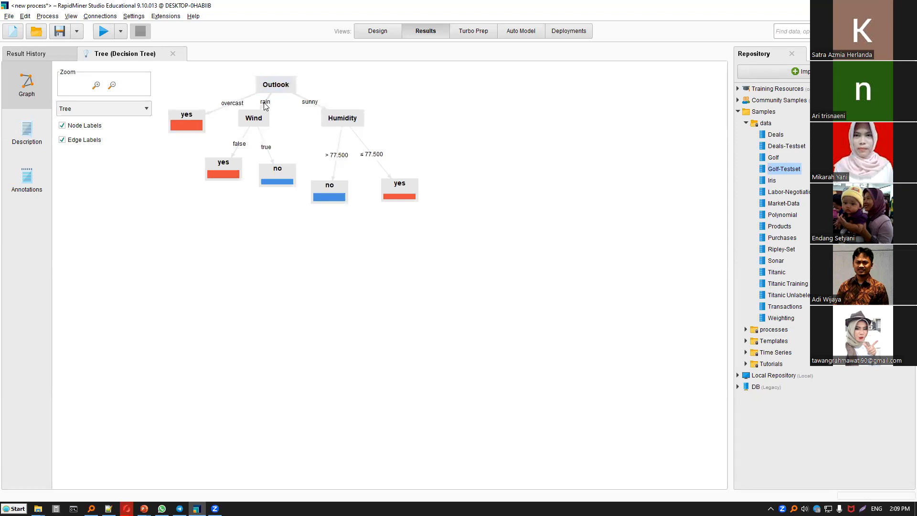
left_click(267, 123)
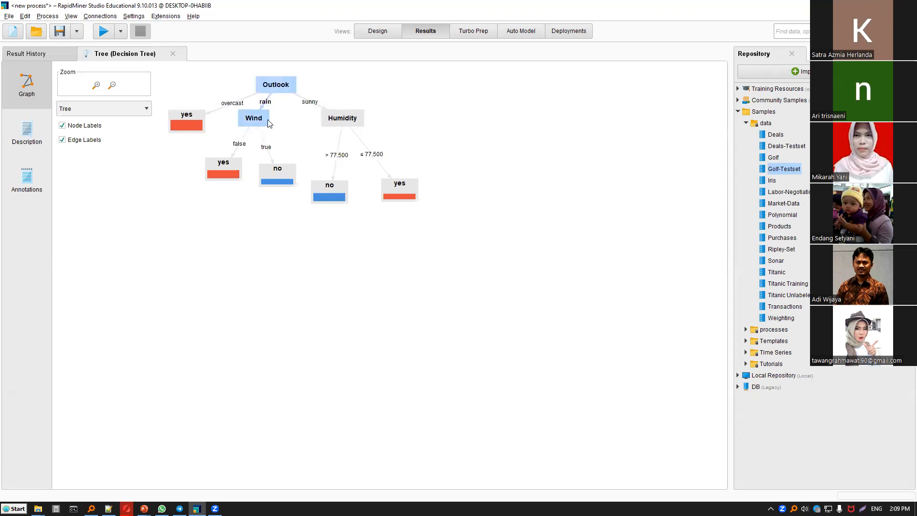
mouse_move(268, 121)
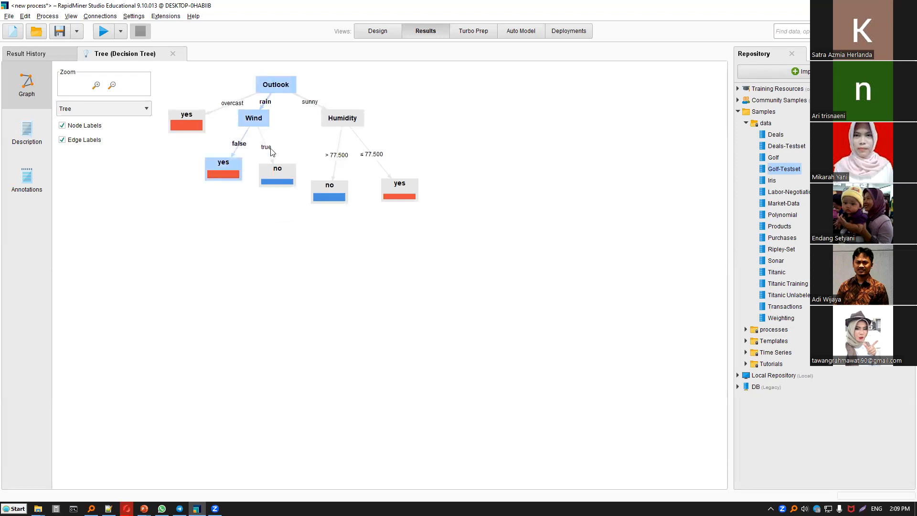
left_click(277, 176)
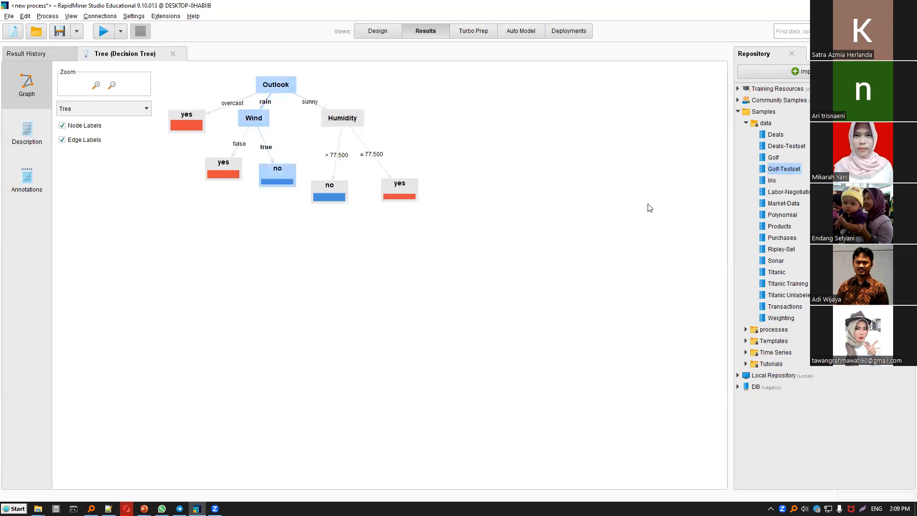
left_click(310, 101)
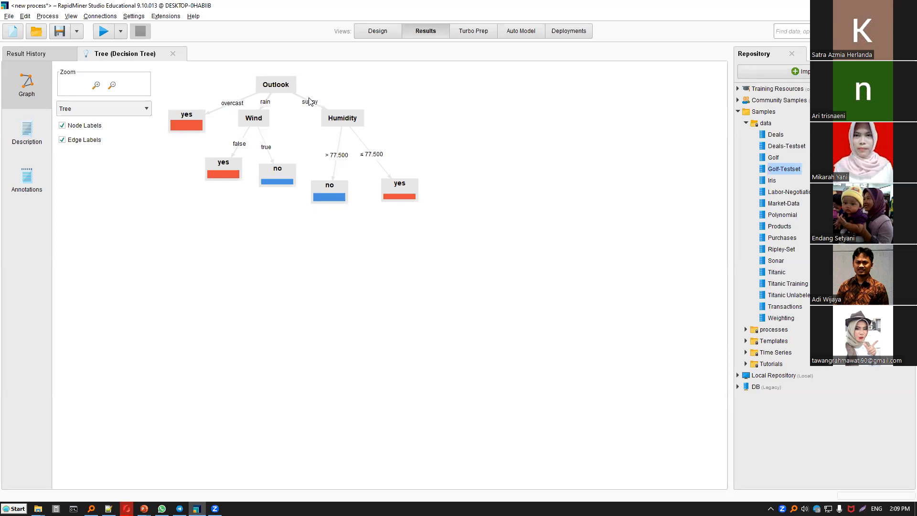
left_click(325, 112)
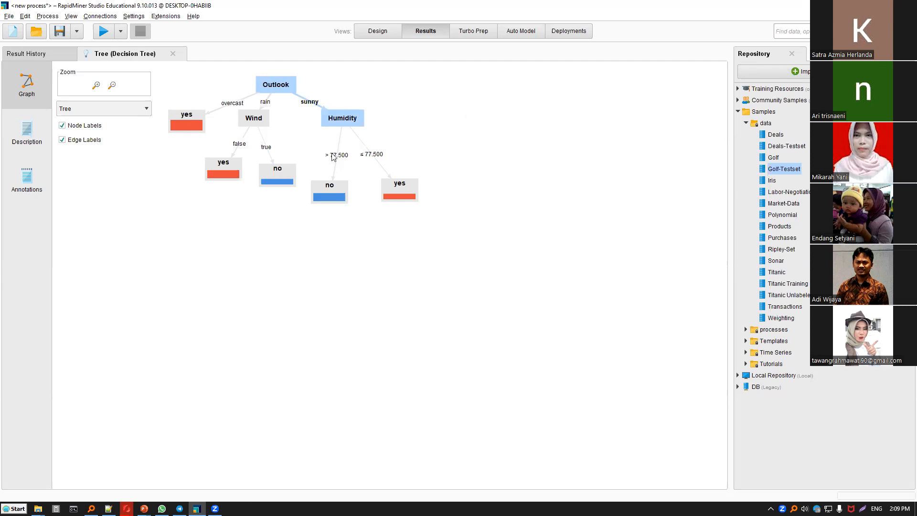
left_click(336, 190)
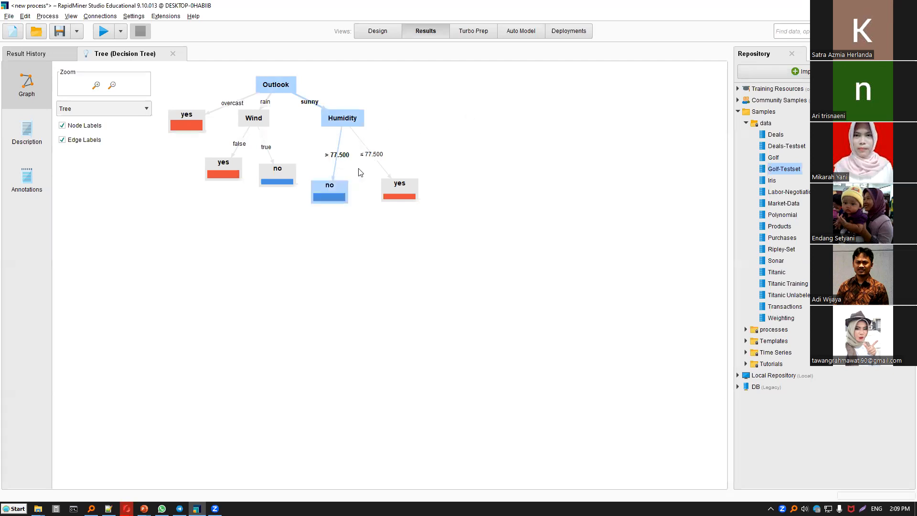
left_click(427, 202)
left_click(426, 201)
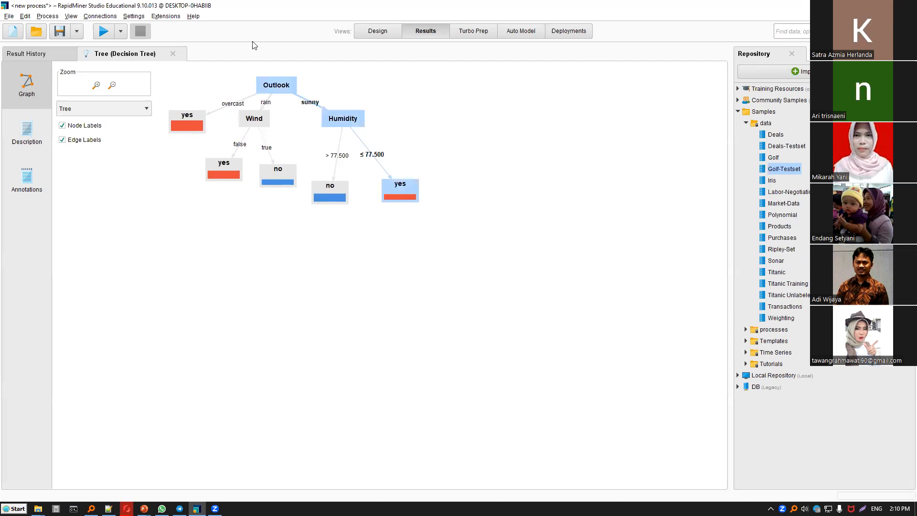
Return to the process design and delete the connection from Decision Tree's model output to the process result.
left_click(381, 32)
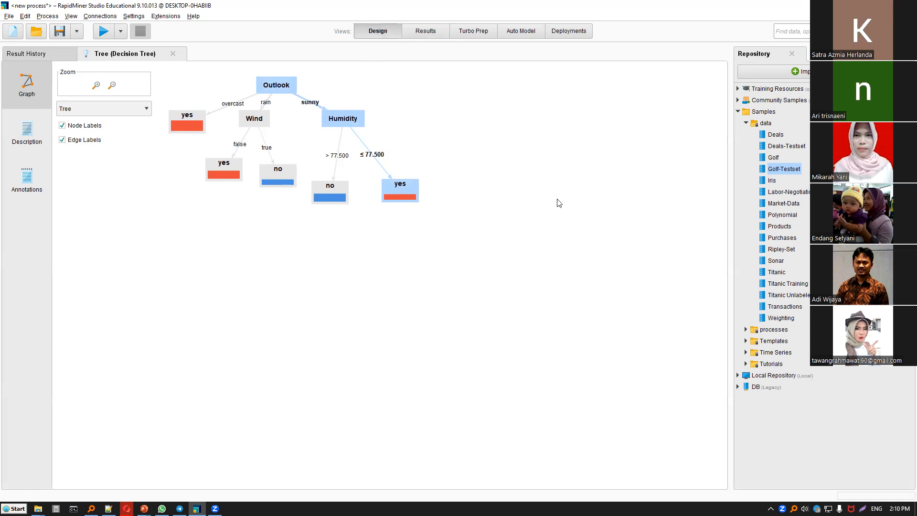
key("Delete")
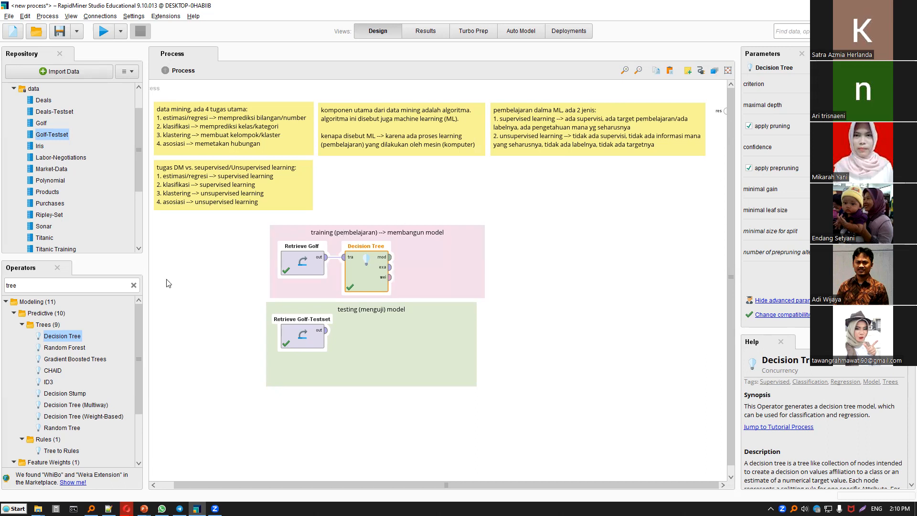
Search the operators for "apply model" and add Apply Model beside Retrieve Golf-Testset in the testing note.
left_click(133, 285)
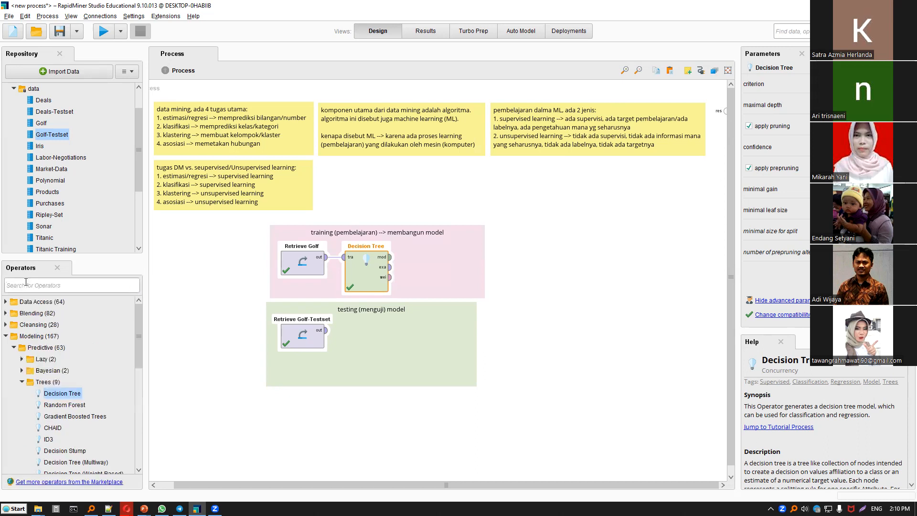
type("apply model")
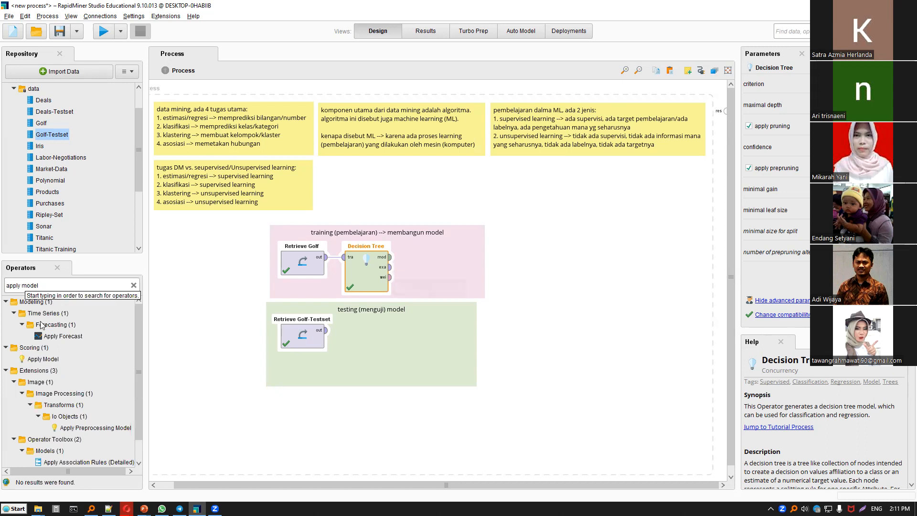
left_click(47, 359)
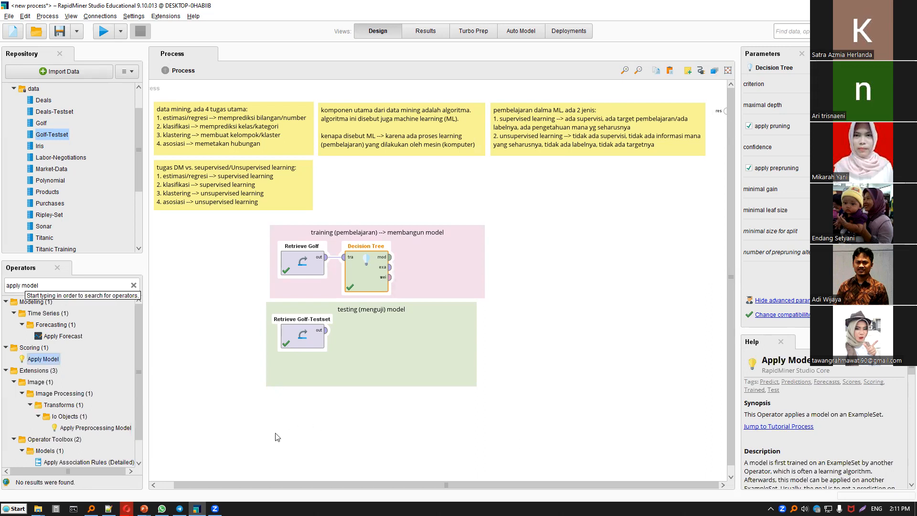
left_click_drag(36, 358, 72, 365)
left_click_drag(382, 341, 439, 334)
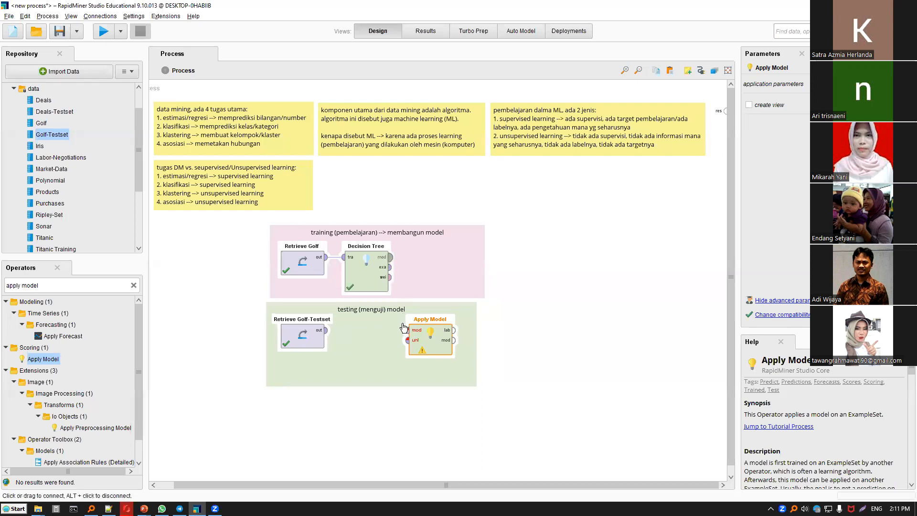
Connect Decision Tree's model output and the Retrieve Golf-Testset output to Apply Model's model and unlabelled data inputs.
left_click(390, 257)
left_click(407, 330)
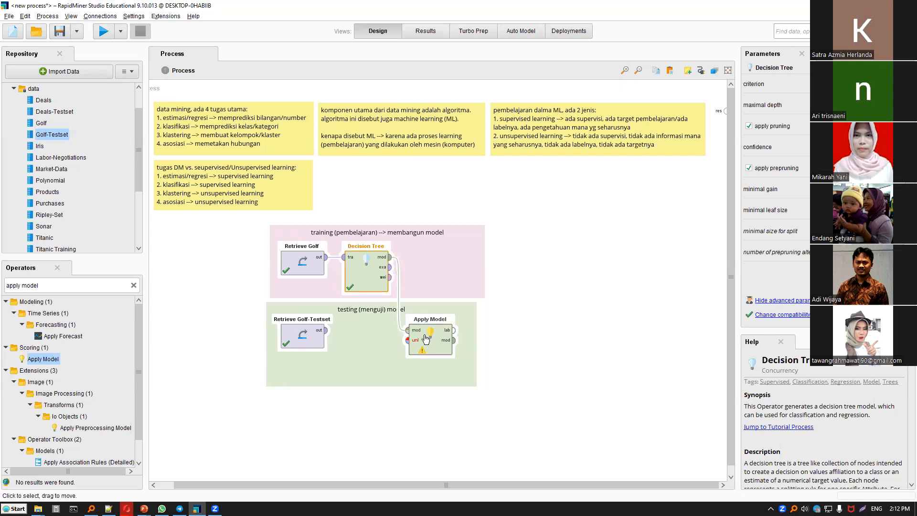
left_click(309, 337)
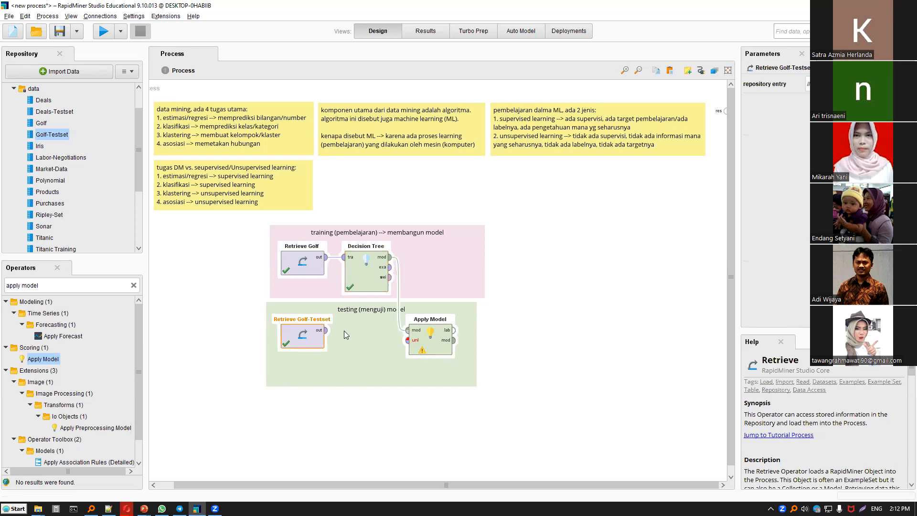
left_click(326, 330)
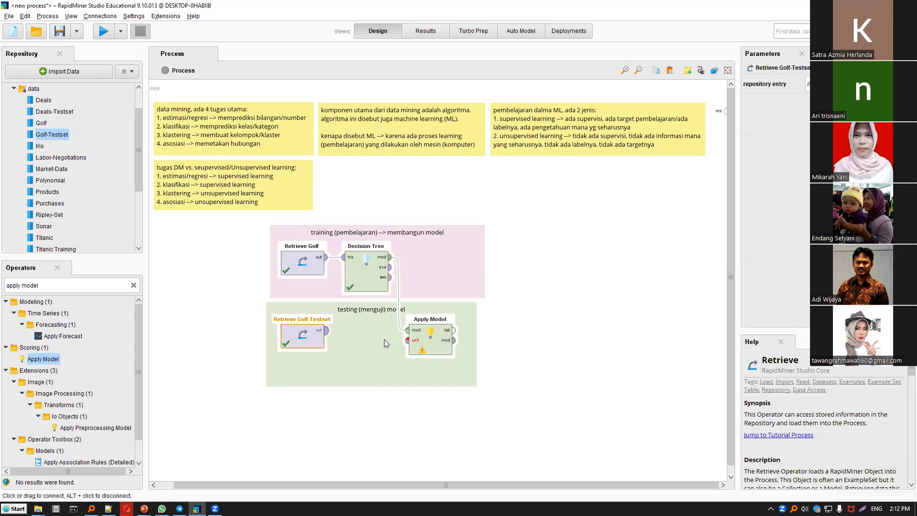
left_click(407, 340)
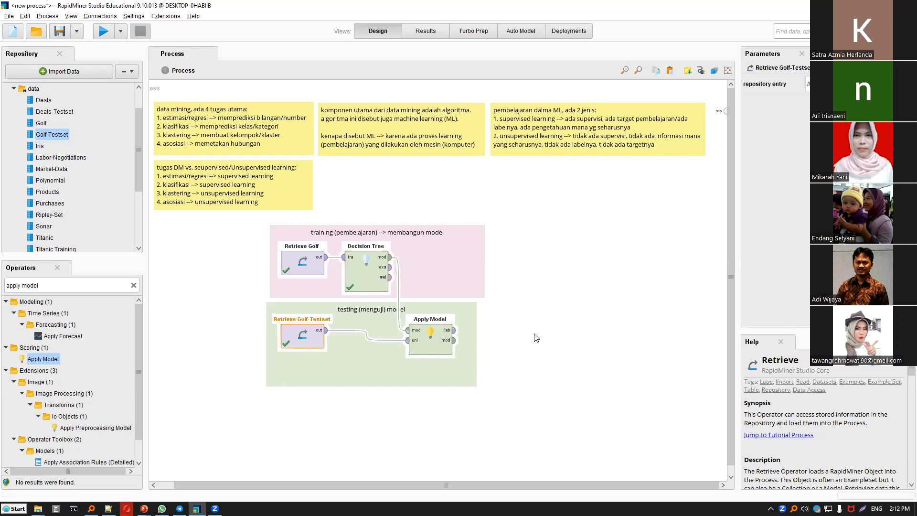
Run the process with Apply Model's labelled data output as the result and widen the prediction(Play) column for comparison with Play.
left_click(453, 330)
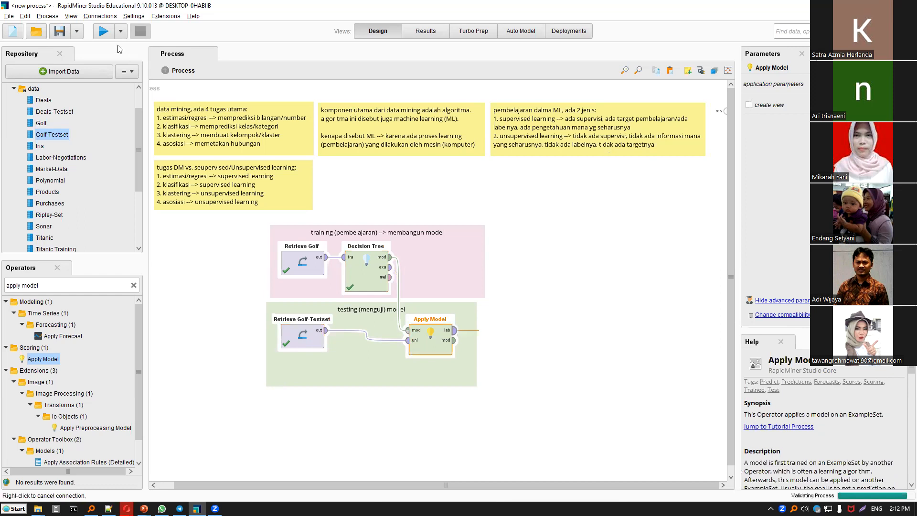
key("F11")
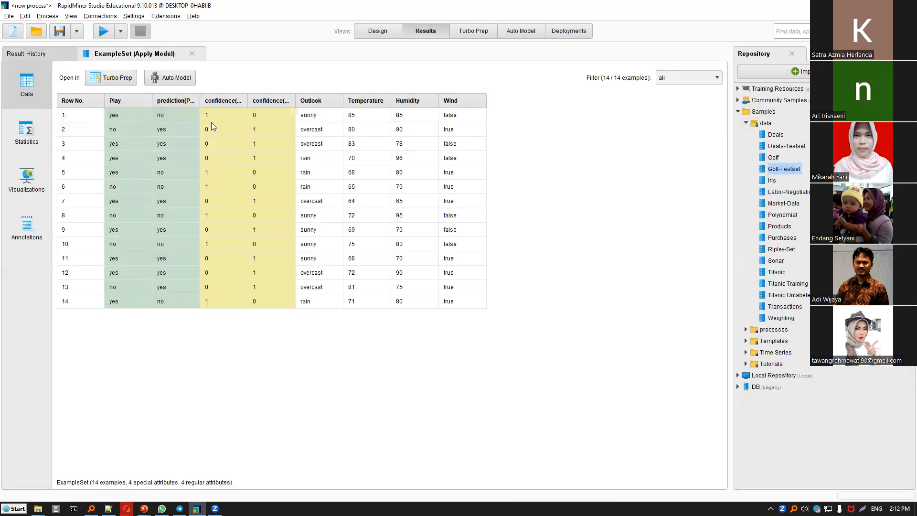
left_click_drag(200, 101, 311, 101)
left_click(224, 300)
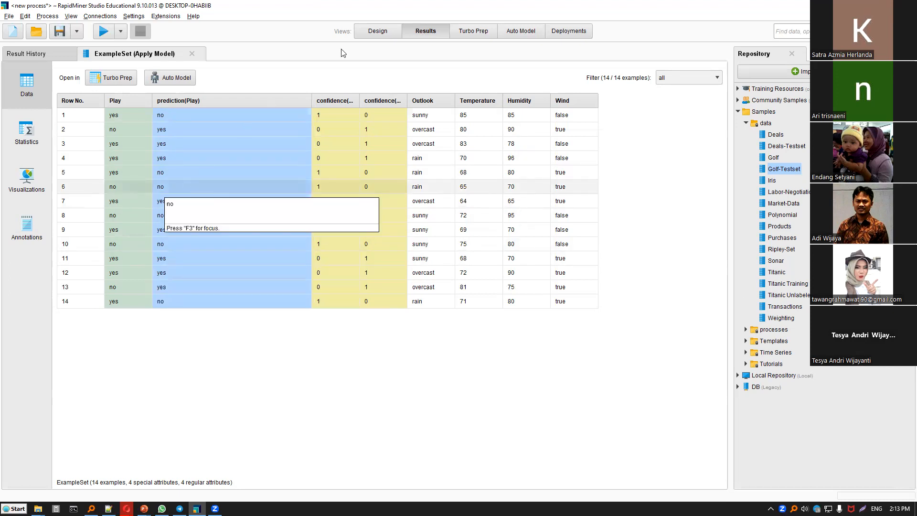
Delete the connection from Apply Model to the process result and widen the green testing note to make room beside the operator.
key("F8")
left_click(497, 331)
key("Delete")
left_click(373, 369)
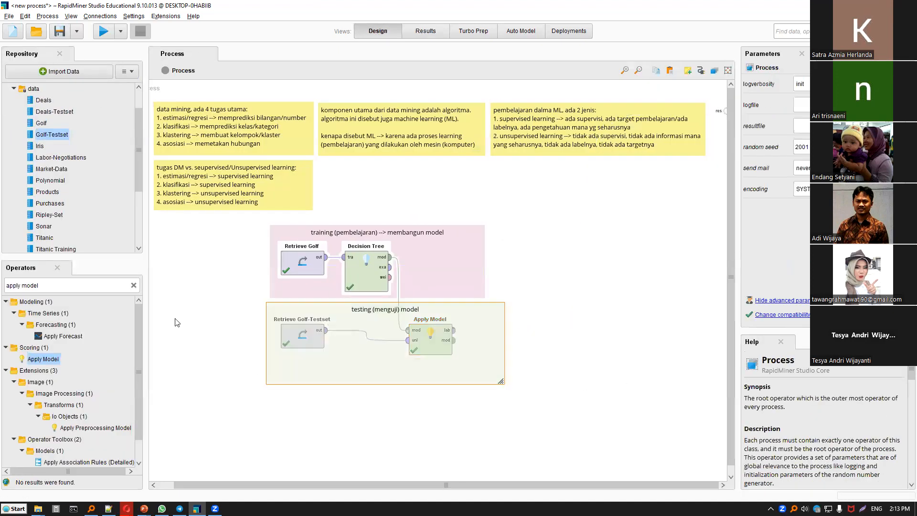
Search the operators for "performance" and add Performance (Binominal Classification) beside Apply Model in the testing note.
left_click(116, 285)
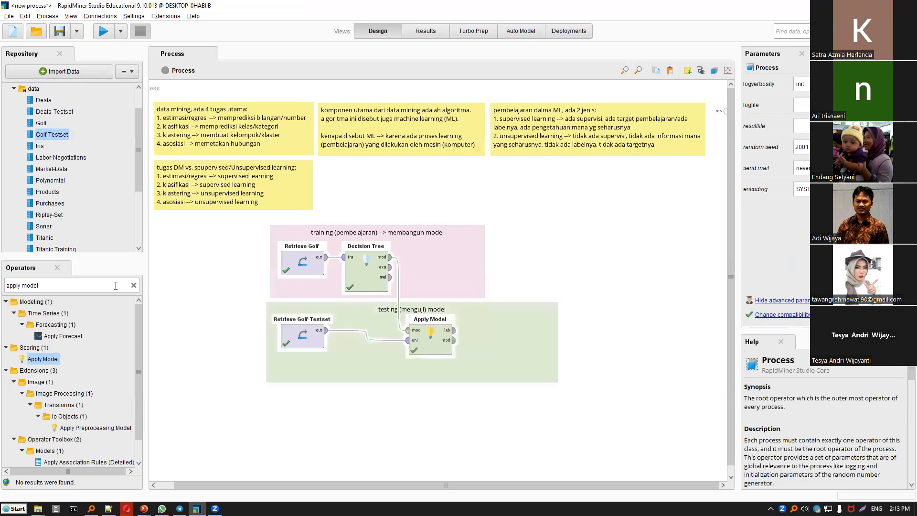
key("BackSpace")
type("performance")
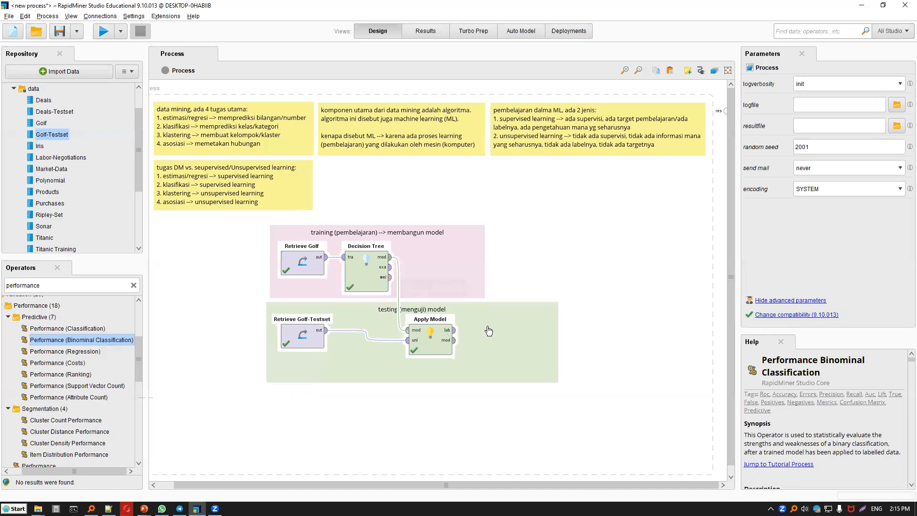
left_click_drag(461, 337, 465, 337)
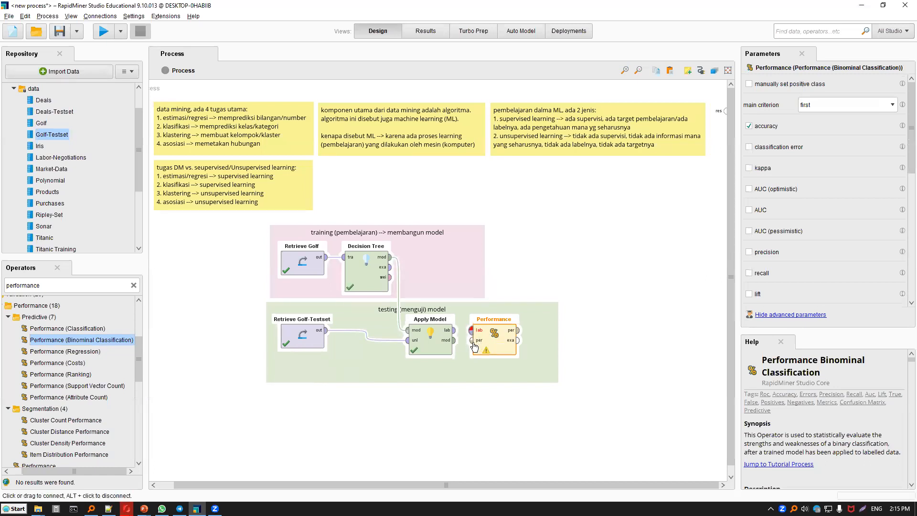
Connect Apply Model's labelled data to Performance, link Performance's per output to the process result, and run the process.
left_click(472, 330)
left_click(454, 330)
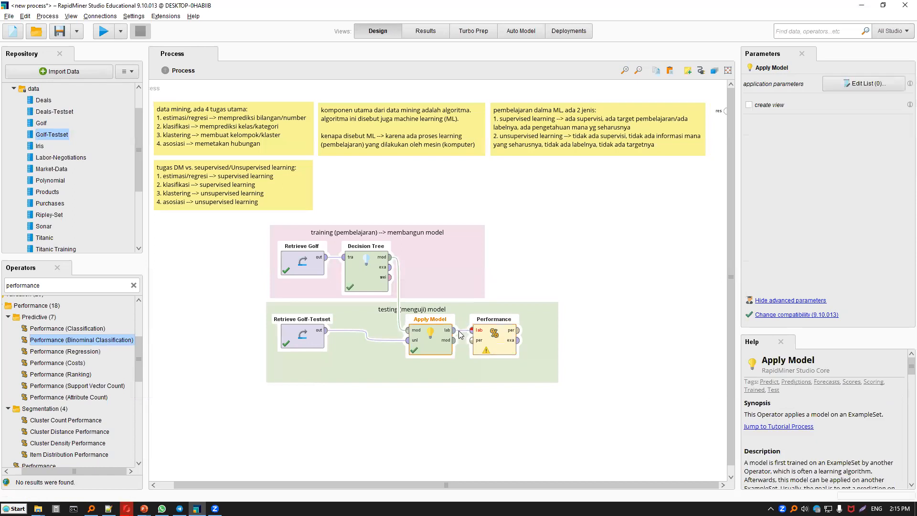
left_click(518, 330)
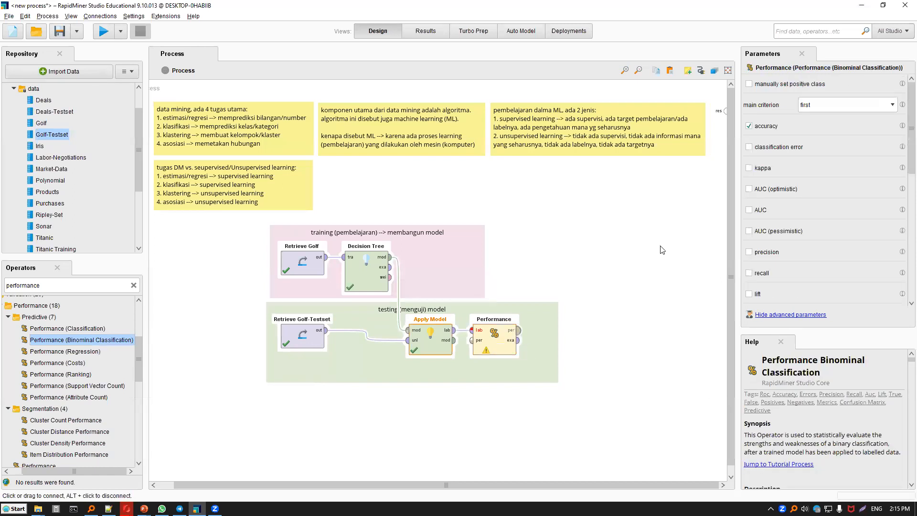
left_click(725, 111)
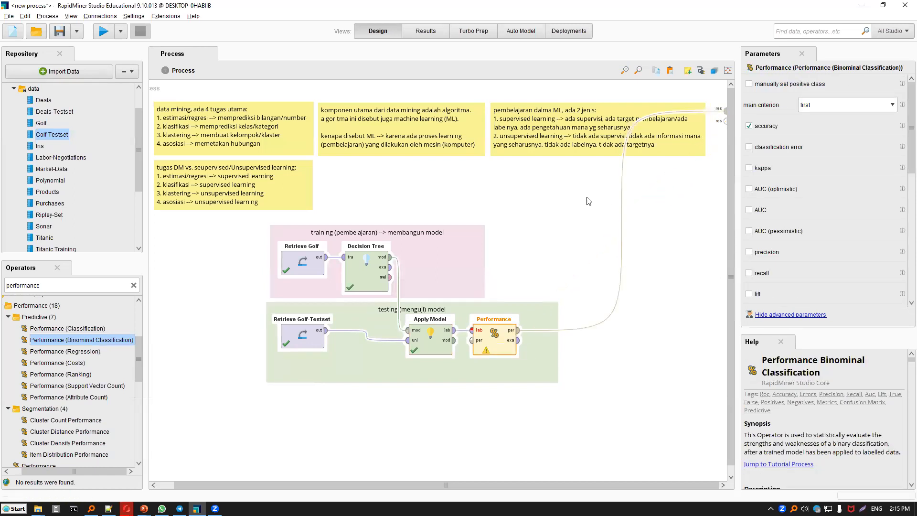
left_click(103, 31)
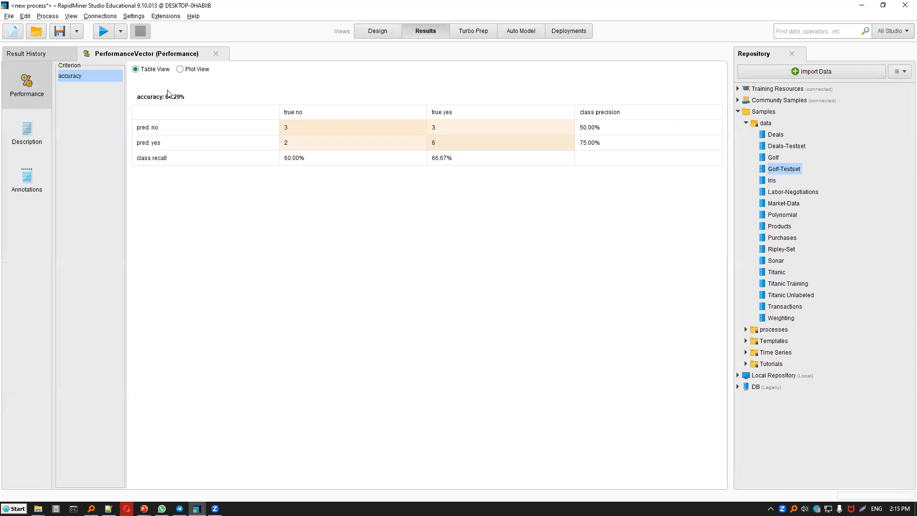
Examine the correct and wrong prediction counts for no and yes in the accuracy confusion matrix.
left_click(288, 130)
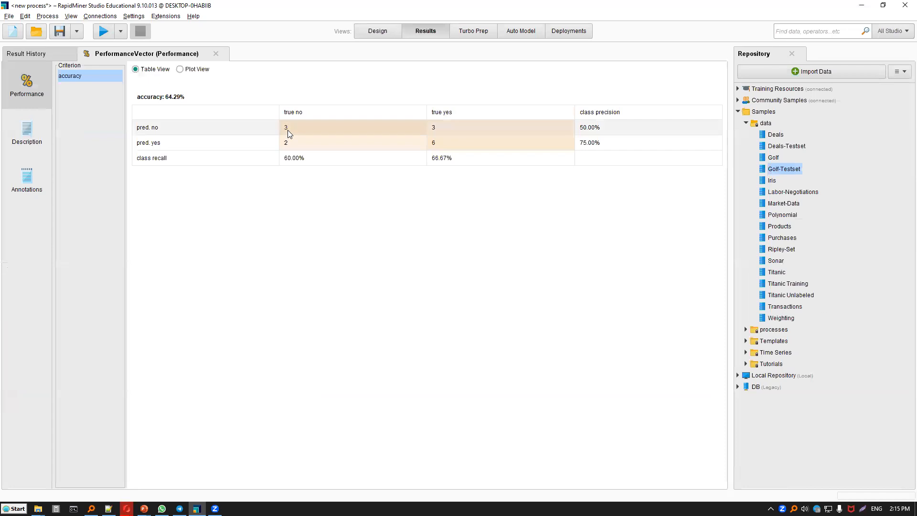
left_click(445, 143)
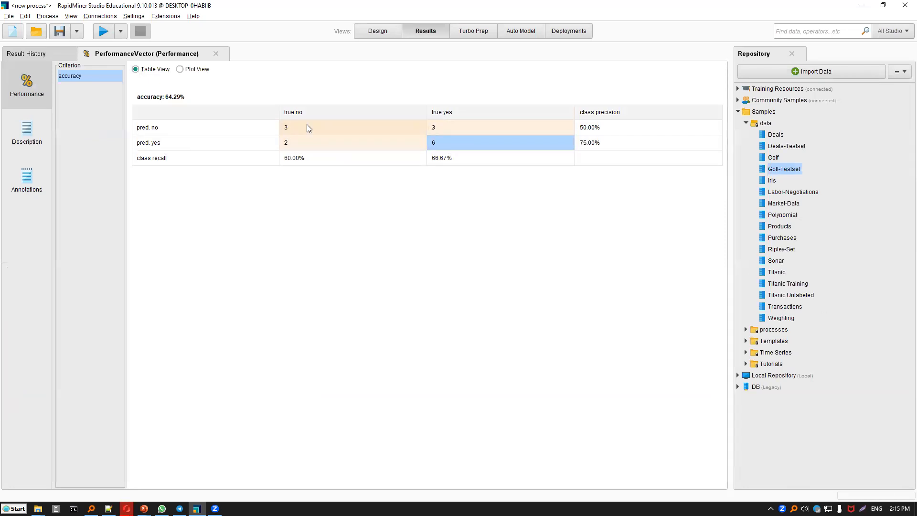
key("Up")
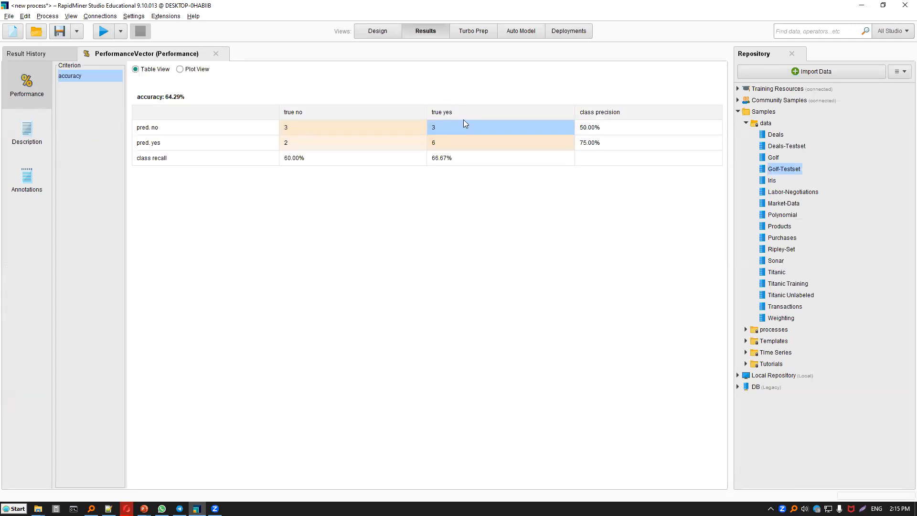
left_click(287, 139)
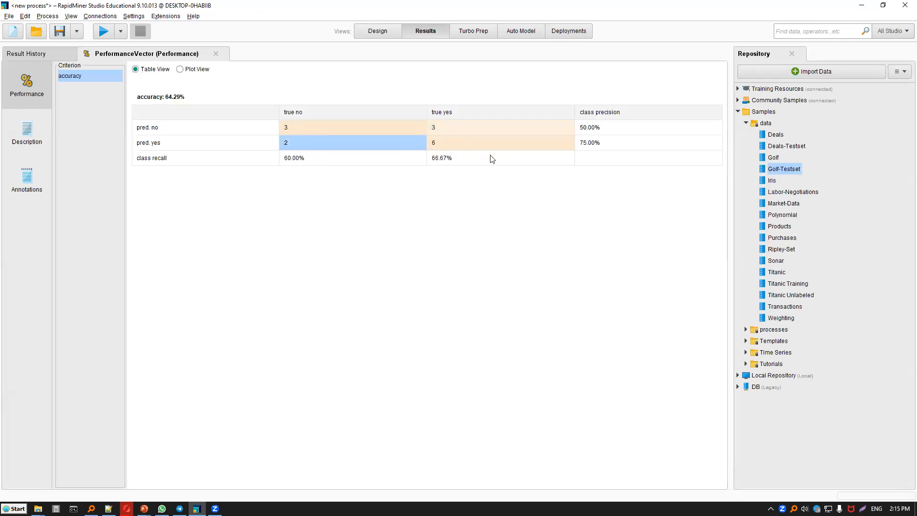
key("Right")
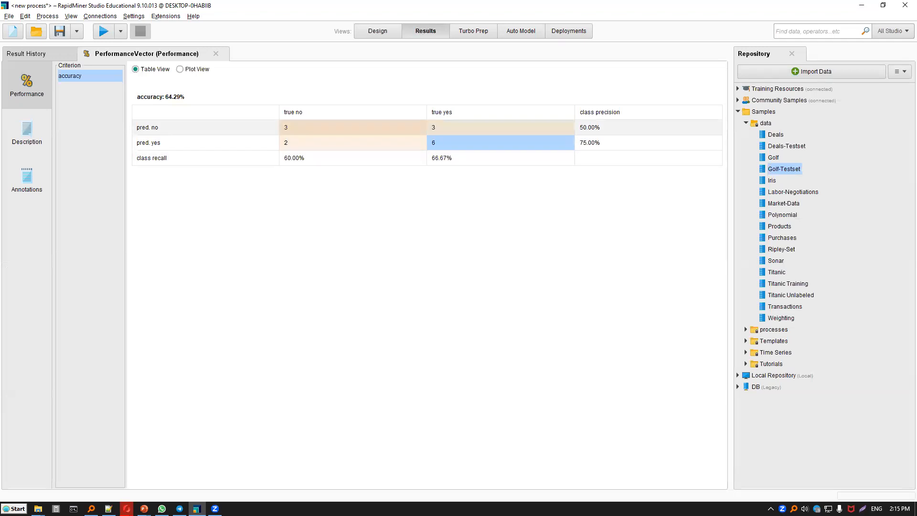
left_click(306, 128)
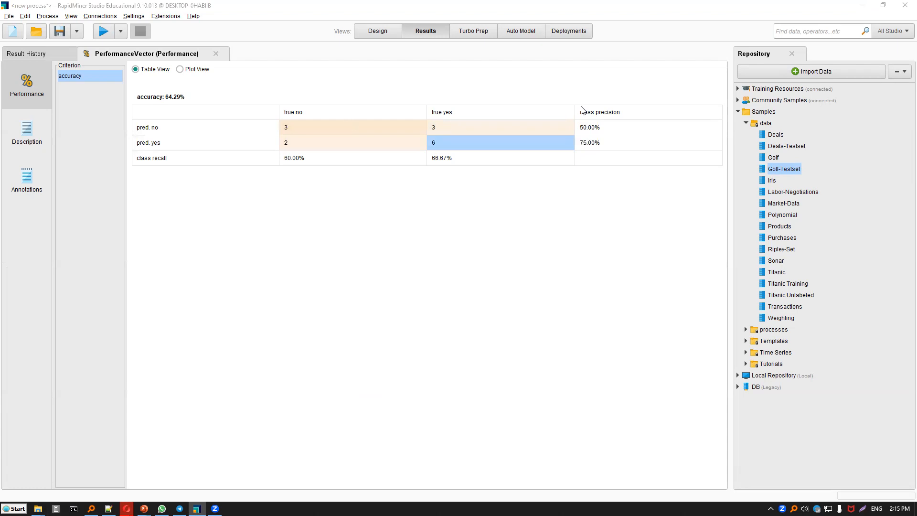
Switch to Calculator and compute 9 ÷ 14 × 100 to check the accuracy by hand.
left_click_drag(266, 77, 182, 94)
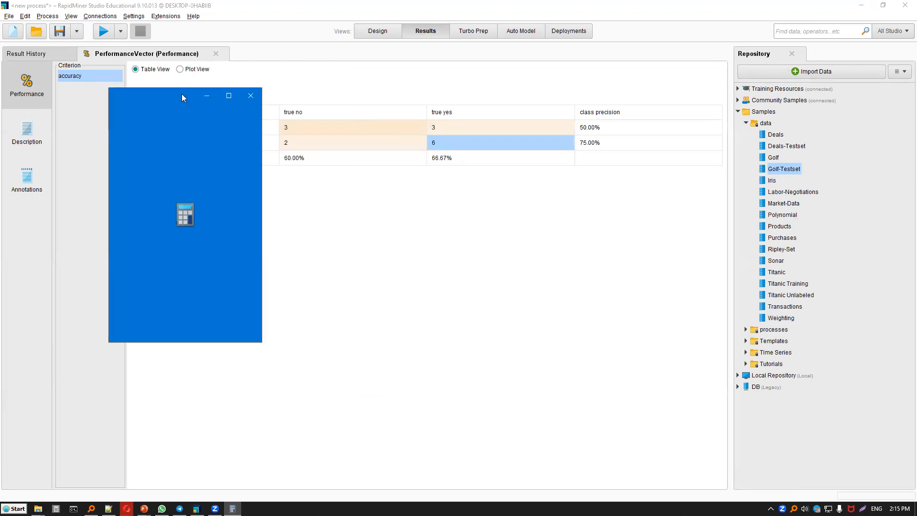
key("9")
key("slash")
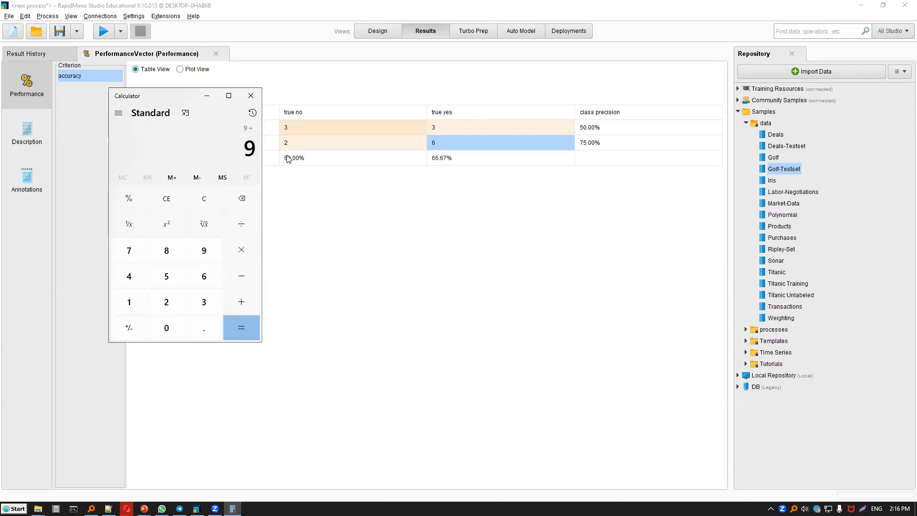
key("1")
key("4")
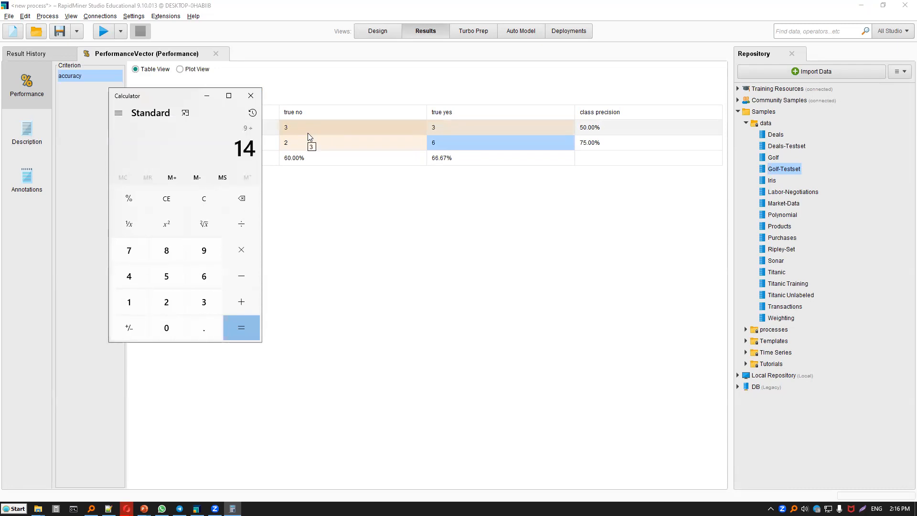
key("Return")
key("asterisk")
type("100")
key("Return")
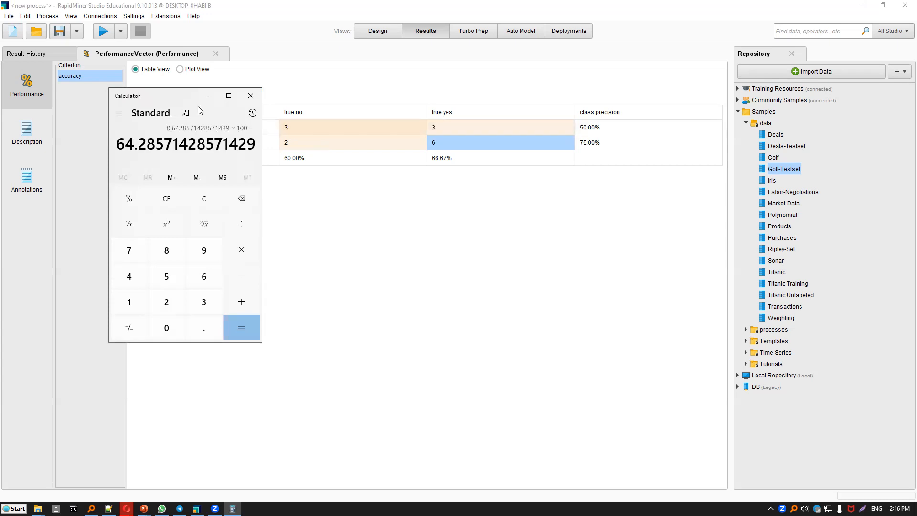
Compare the calculated percentage with the reported accuracy in the performance results, and close Calculator.
left_click_drag(199, 102, 290, 72)
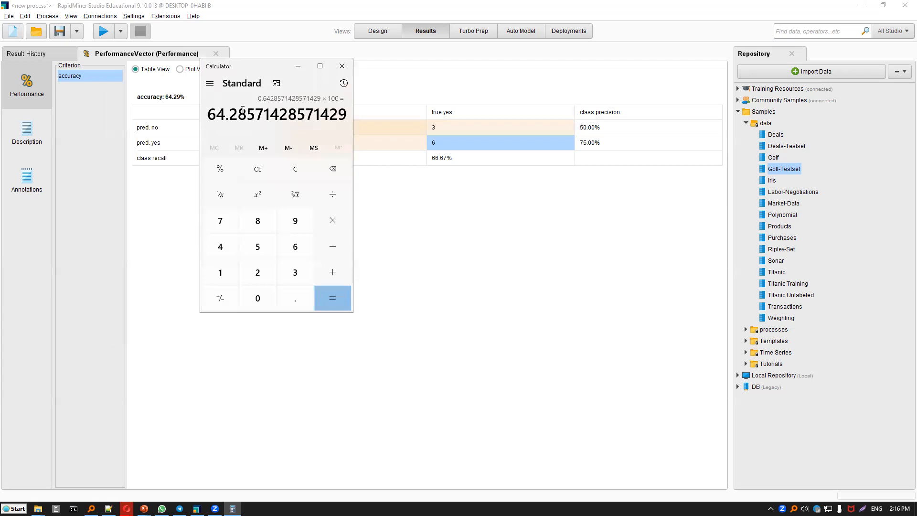
left_click_drag(238, 114, 230, 113)
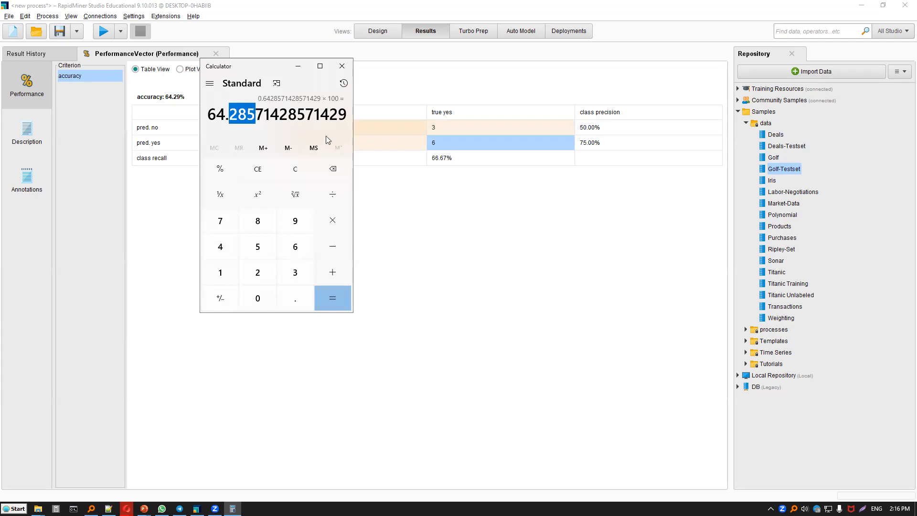
left_click_drag(207, 115, 255, 114)
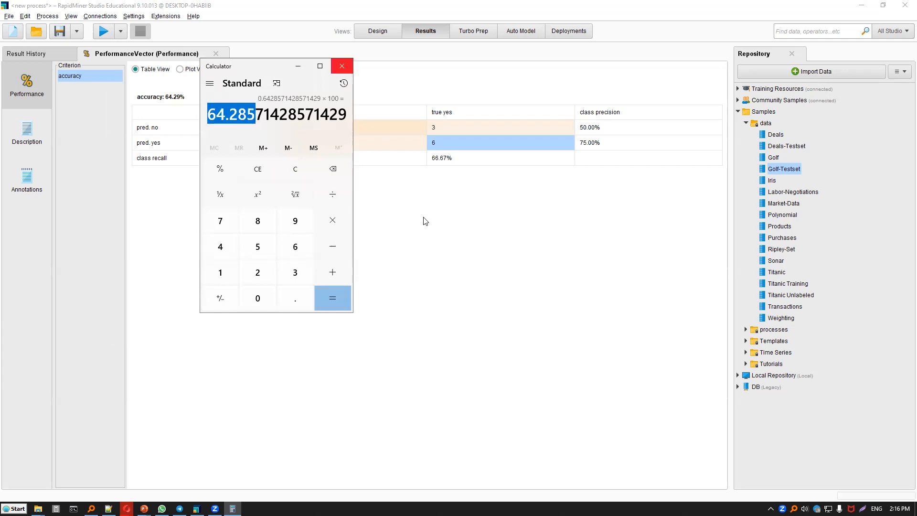
left_click(342, 66)
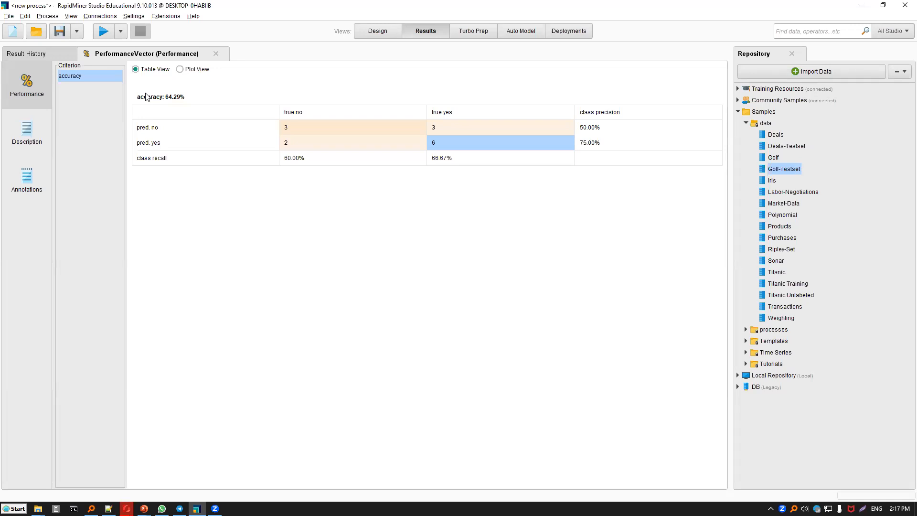
Set the Decision Tree's criterion to information_gain in the design view and rerun the process.
left_click(364, 33)
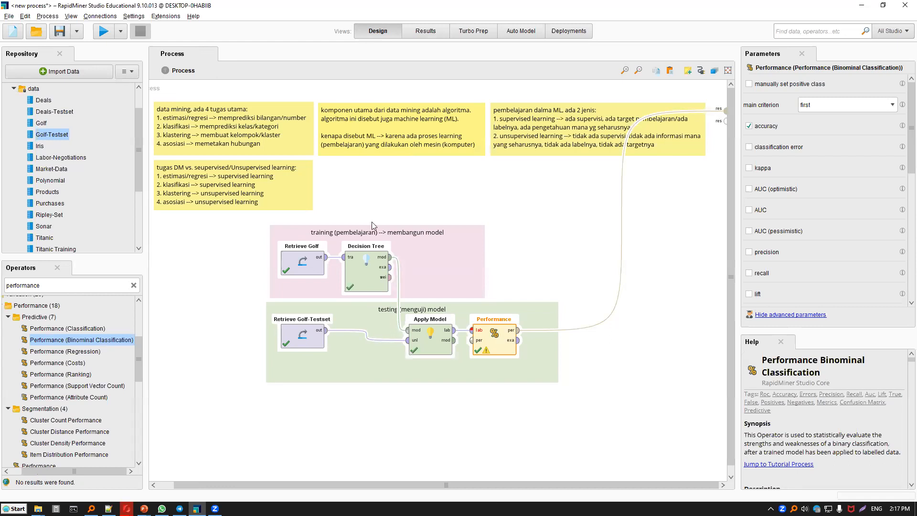
left_click(375, 260)
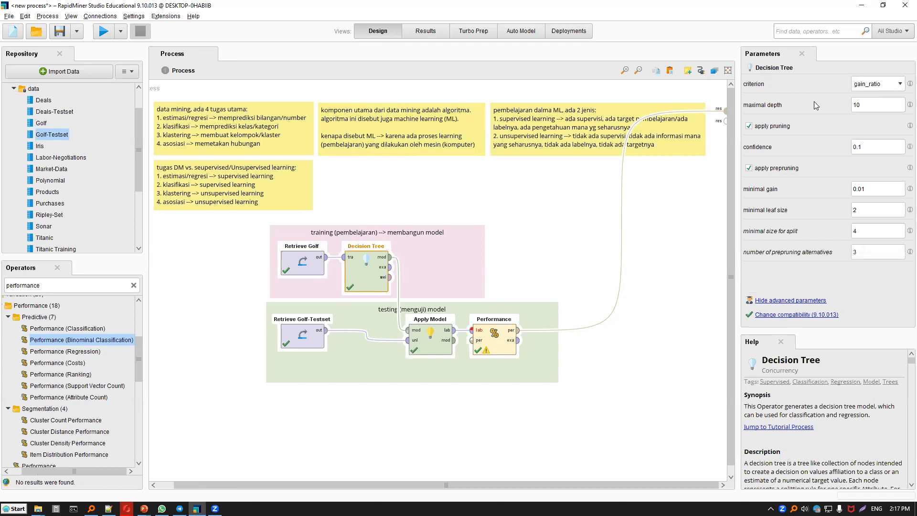
left_click(870, 85)
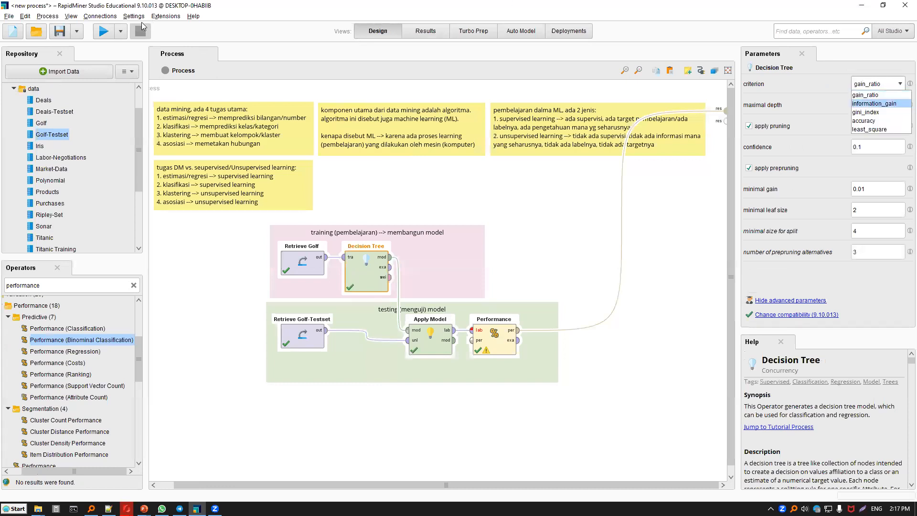
left_click(106, 30)
left_click(106, 30)
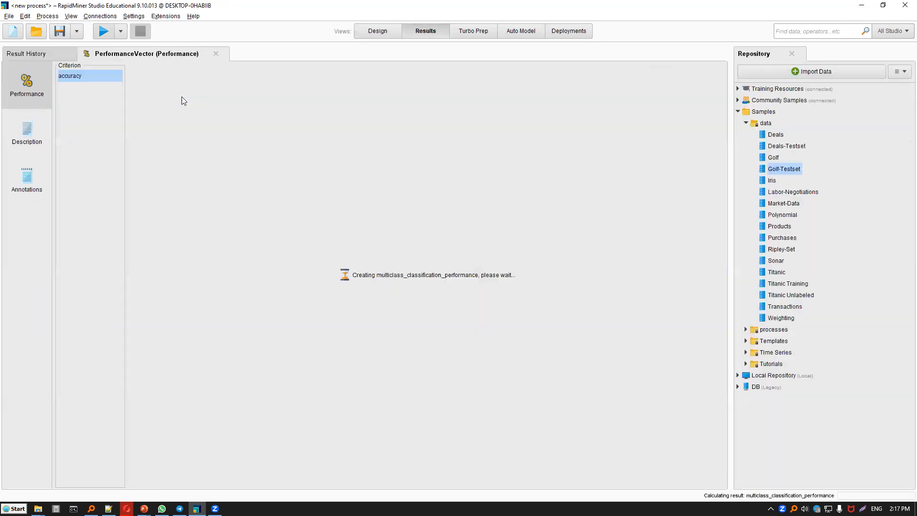
Try further criteria for the Decision Tree up to accuracy, rerunning the process after each change and returning to the design view.
key("F8")
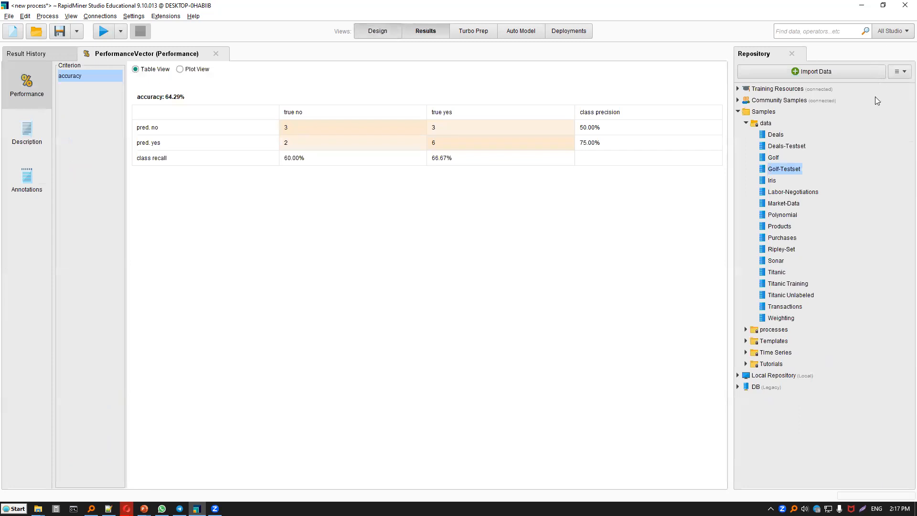
key("Down")
key("Down")
key("Return")
key("F11")
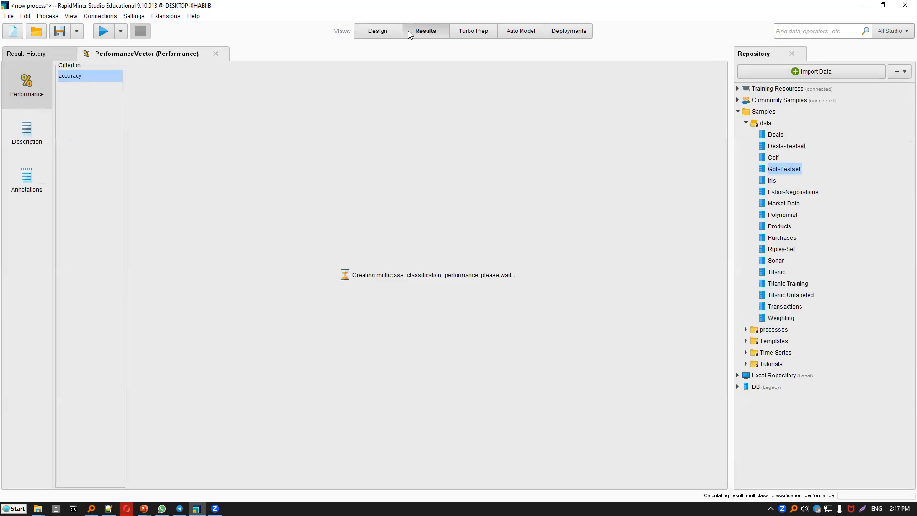
key("F8")
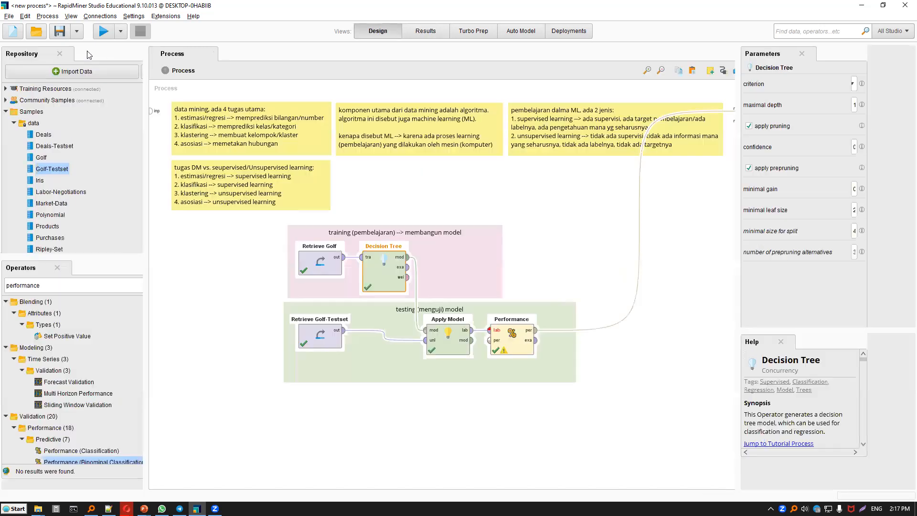
left_click(97, 33)
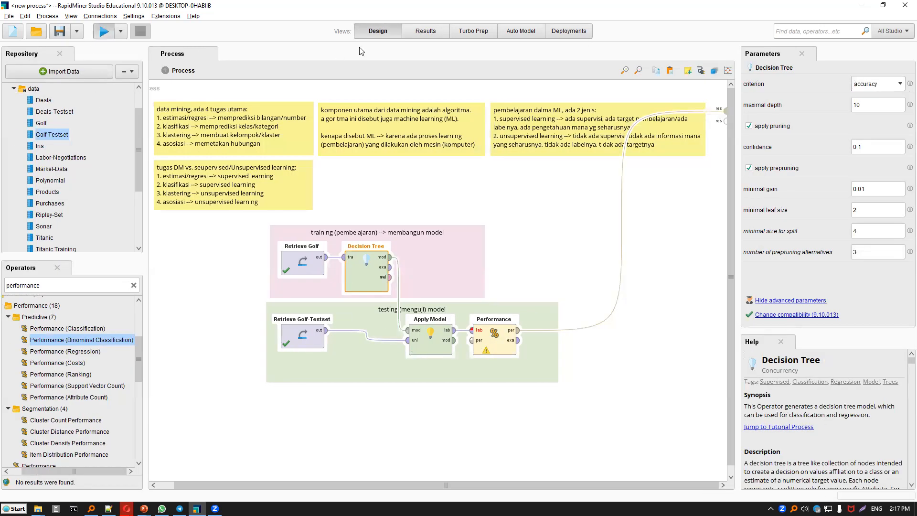
key("F8")
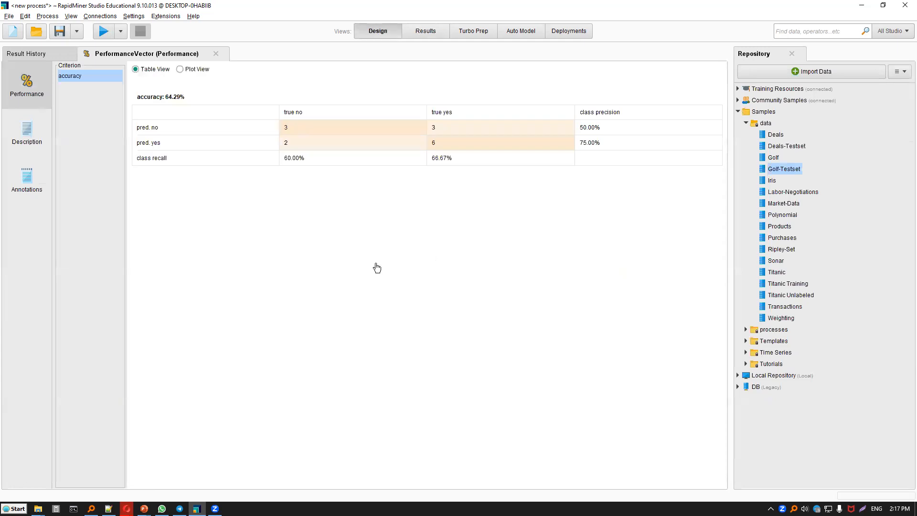
Delete the Decision Tree operator from the training note.
key("Delete")
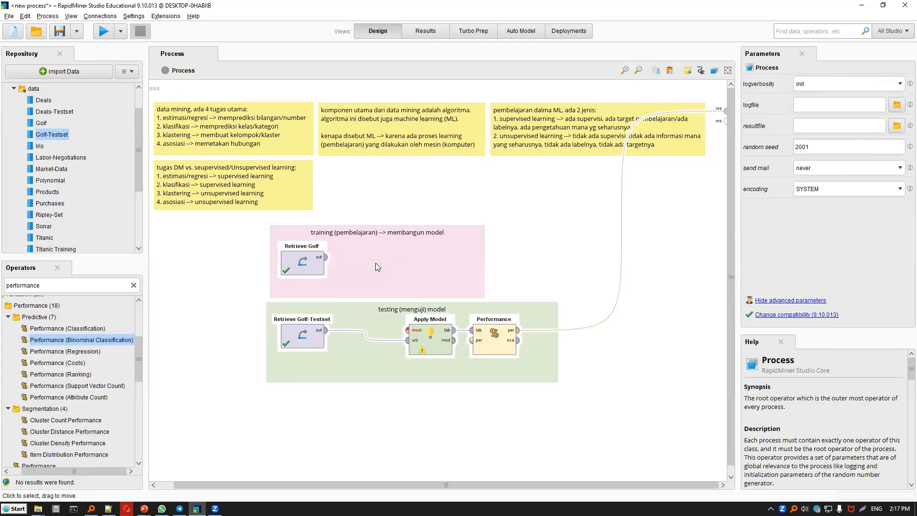
key("ctrl+z")
right_click(367, 262)
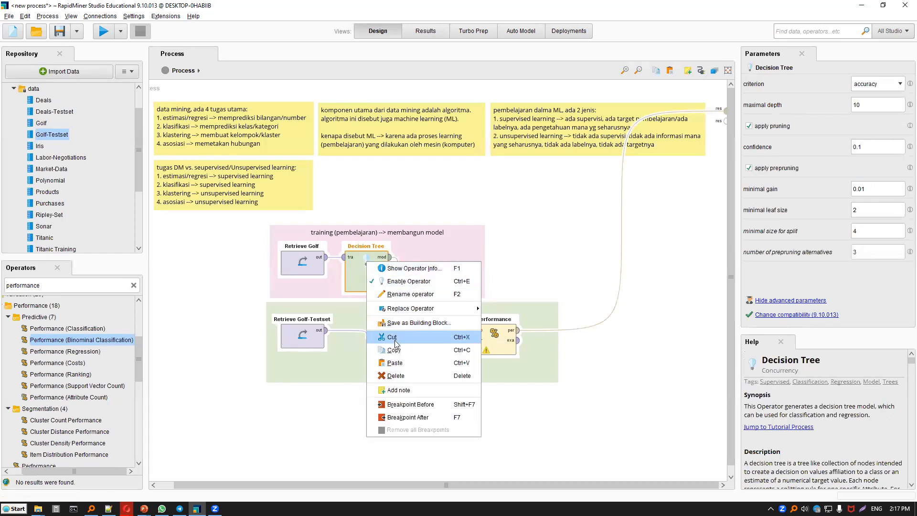
left_click(395, 377)
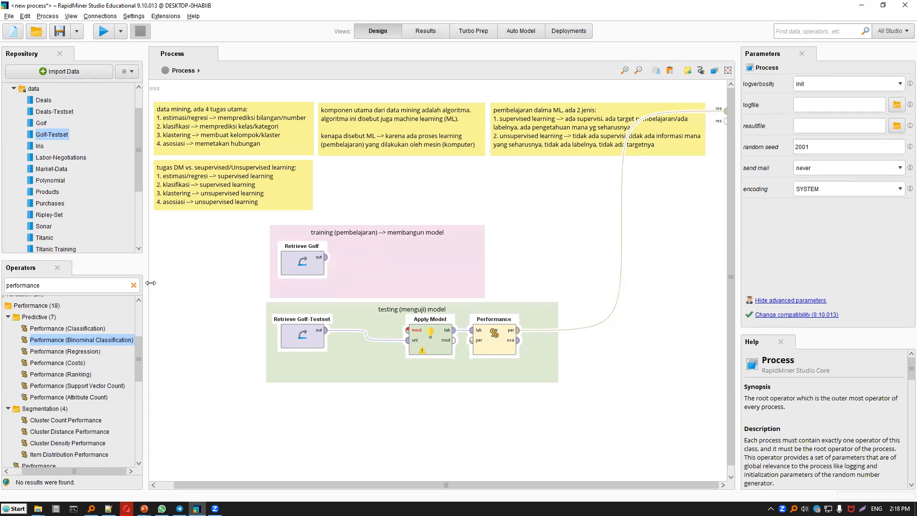
Search the operators for "tree" and place a Random Forest operator in the training note beside Retrieve Golf.
left_click(134, 285)
left_click(116, 285)
type("tree")
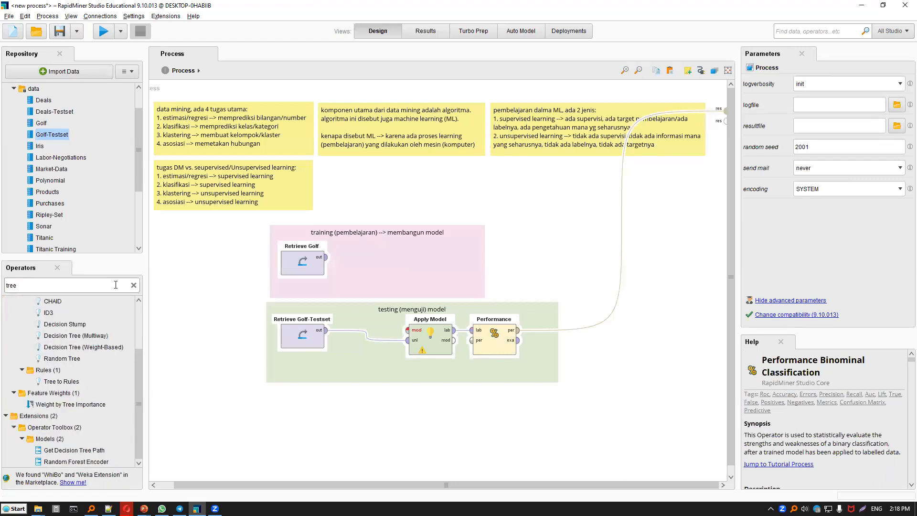
scroll(98, 349, "up", 2)
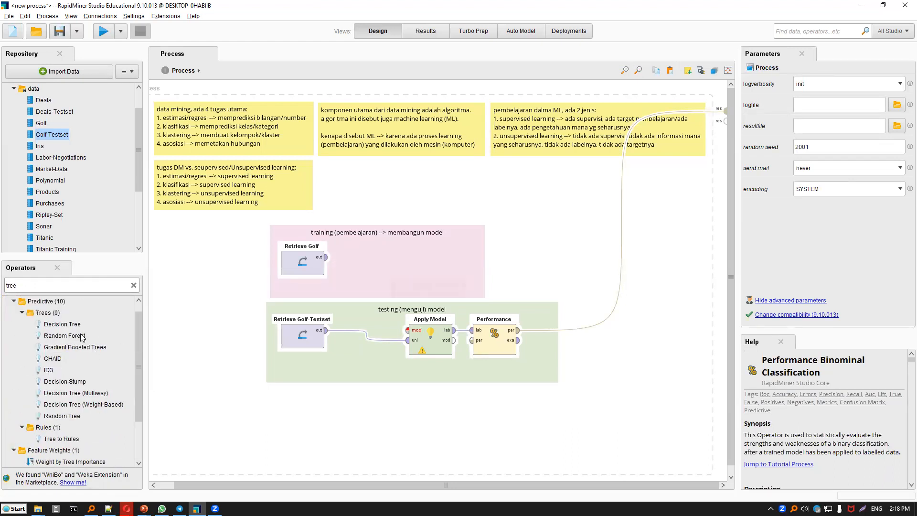
left_click(81, 336)
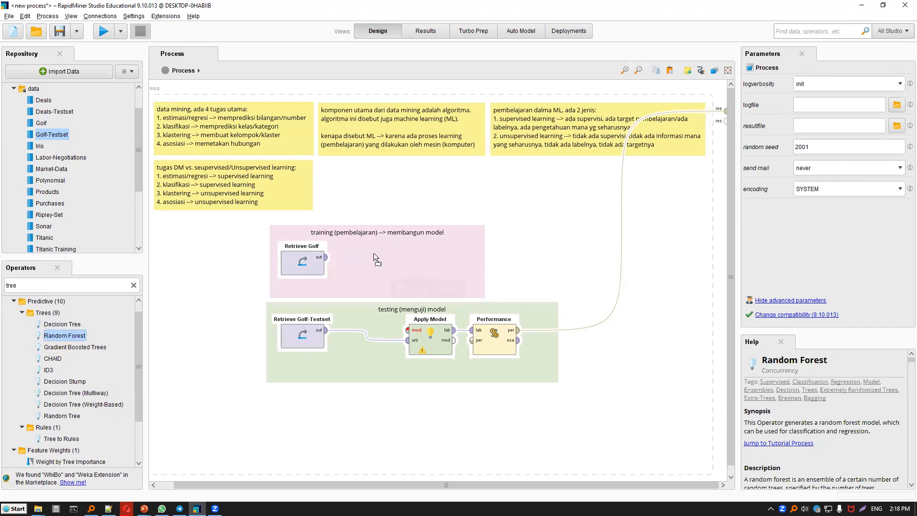
left_click_drag(374, 253, 369, 260)
Connect Retrieve Golf's output to Random Forest's training input and its model output to Apply Model's model input.
left_click(326, 257)
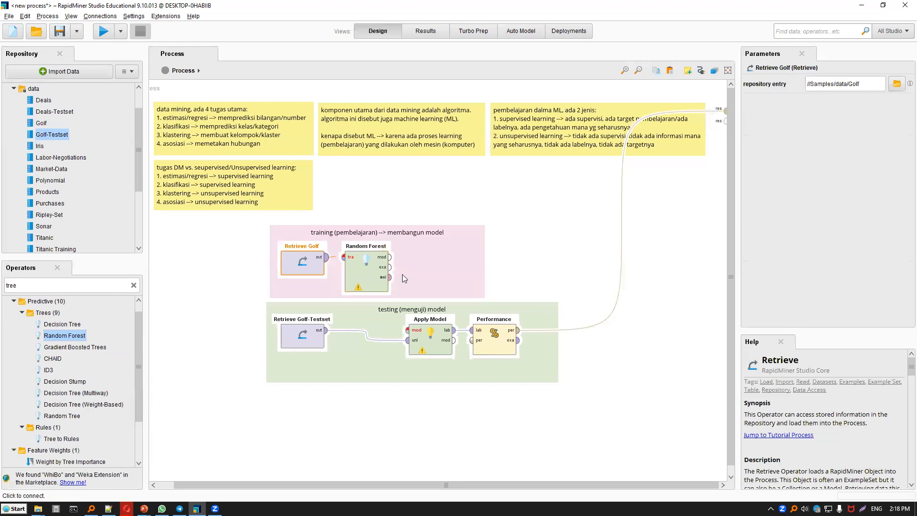
left_click(344, 257)
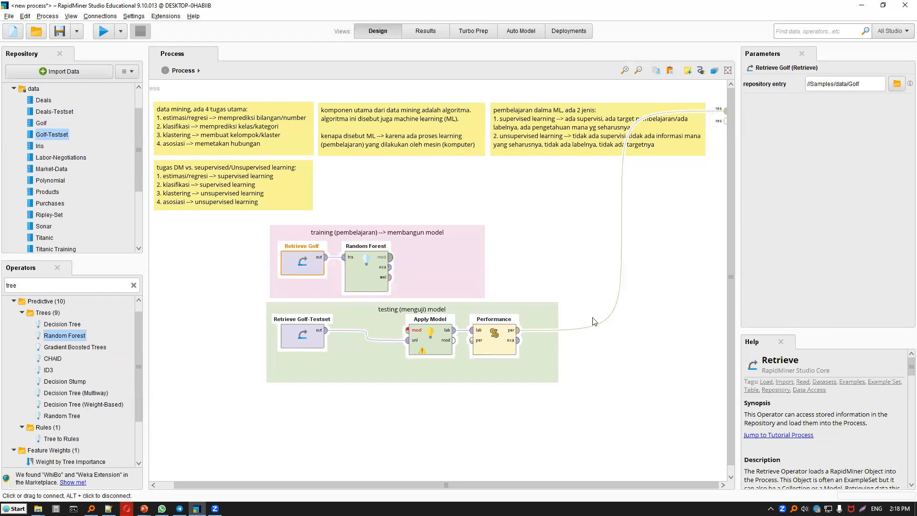
left_click(390, 257)
left_click(407, 330)
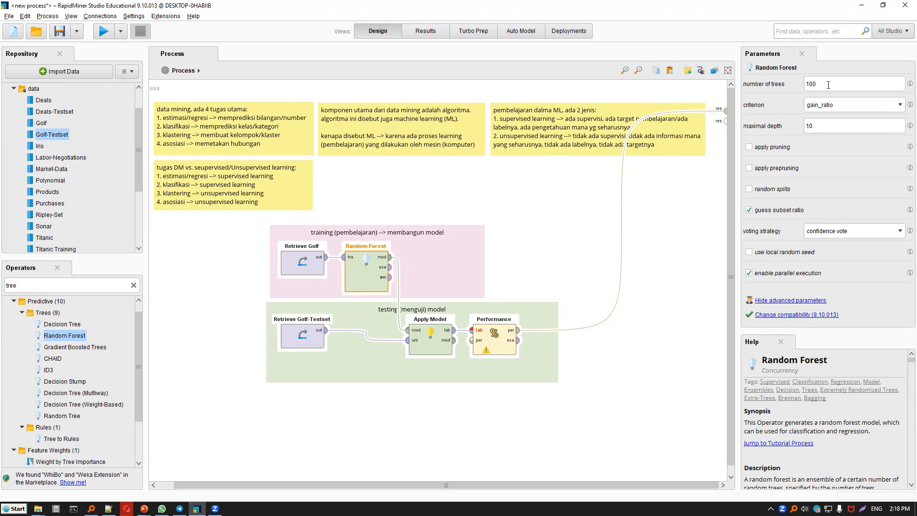
Set the Random Forest's number of trees to 10, run the process for its accuracy, and return to the design view.
left_click_drag(828, 85, 788, 84)
left_click(719, 165)
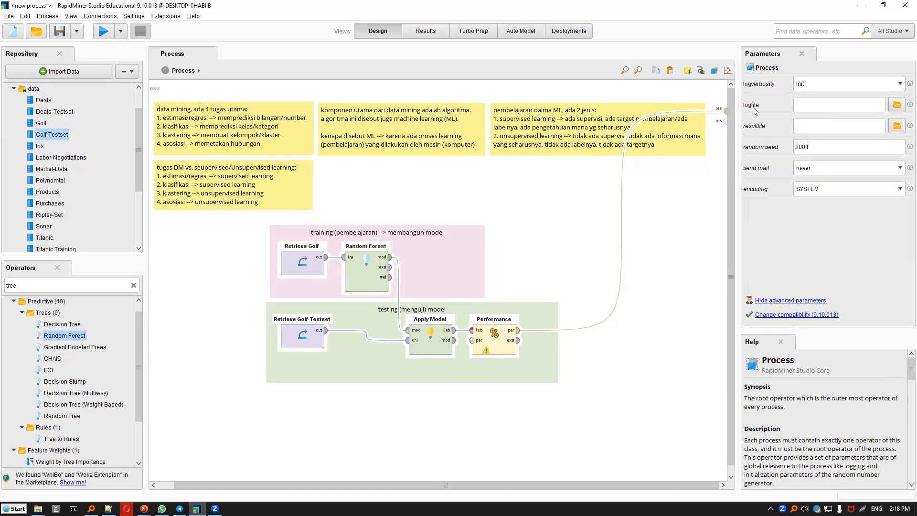
left_click(376, 275)
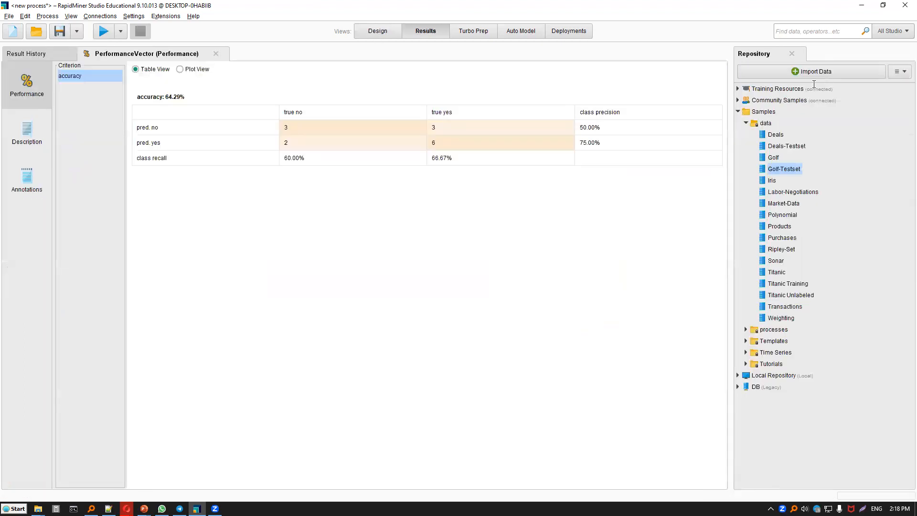
left_click(377, 30)
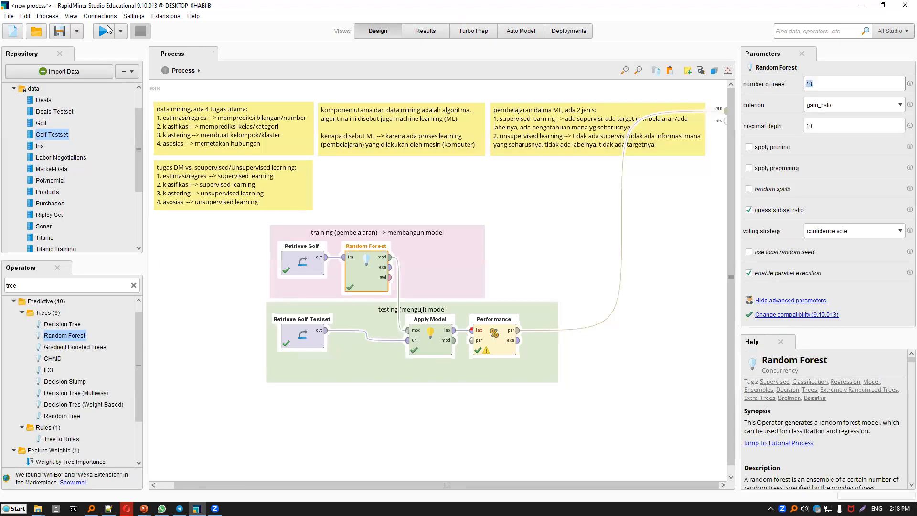
left_click(107, 25)
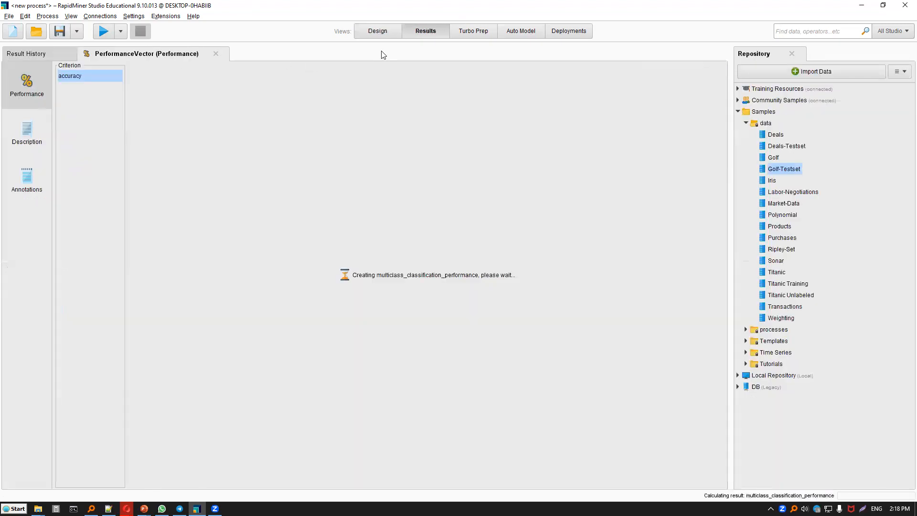
key("F8")
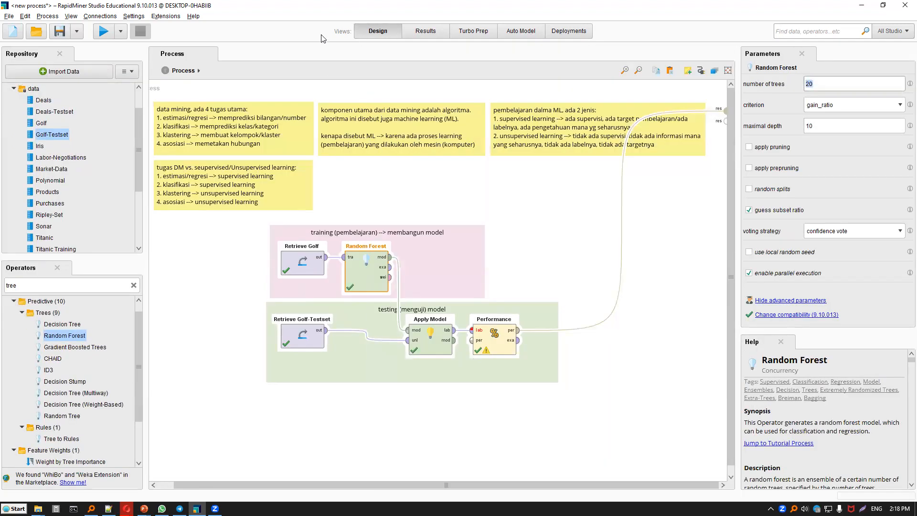
Test the Random Forest with 50 and 100 trees, running the process after each change and returning to the design view.
type("50")
left_click(120, 31)
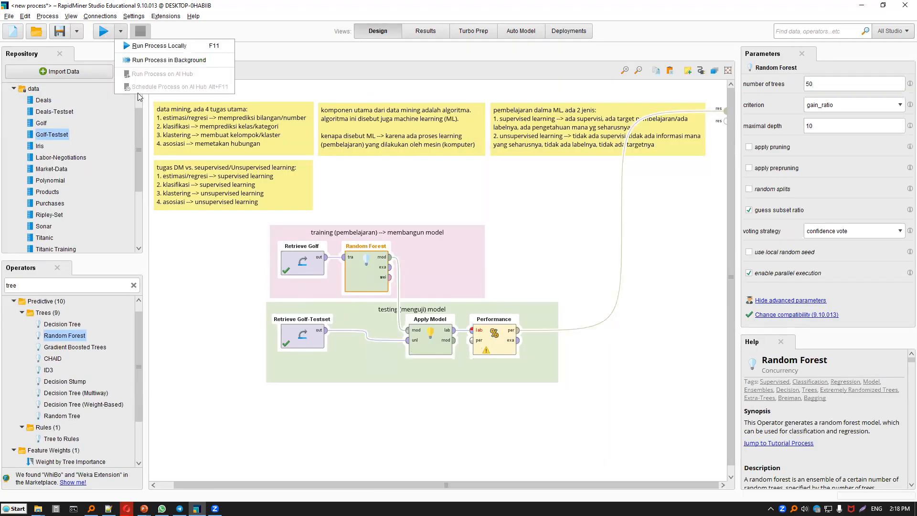
left_click(158, 43)
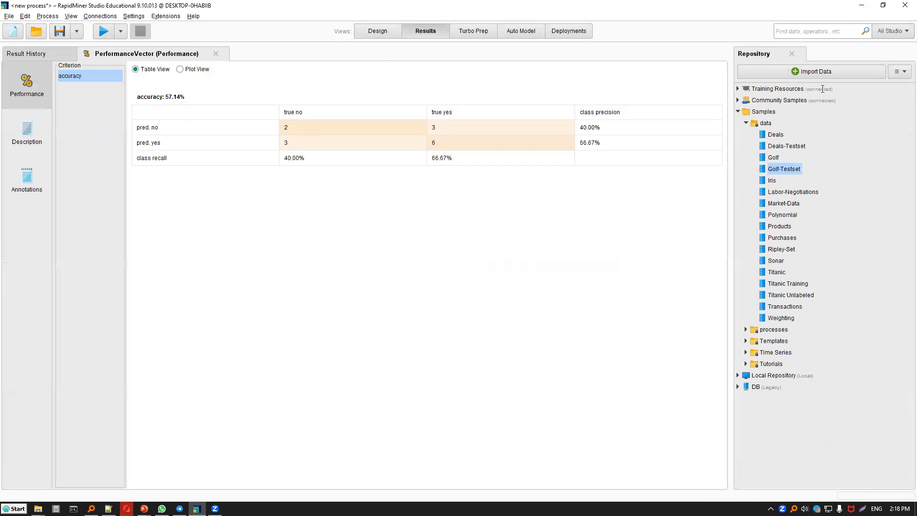
left_click(377, 31)
type("100")
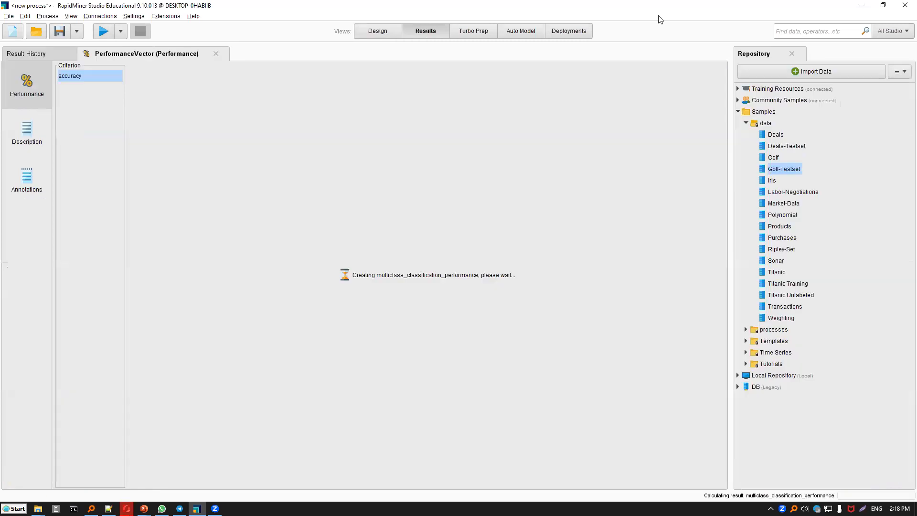
key("F8")
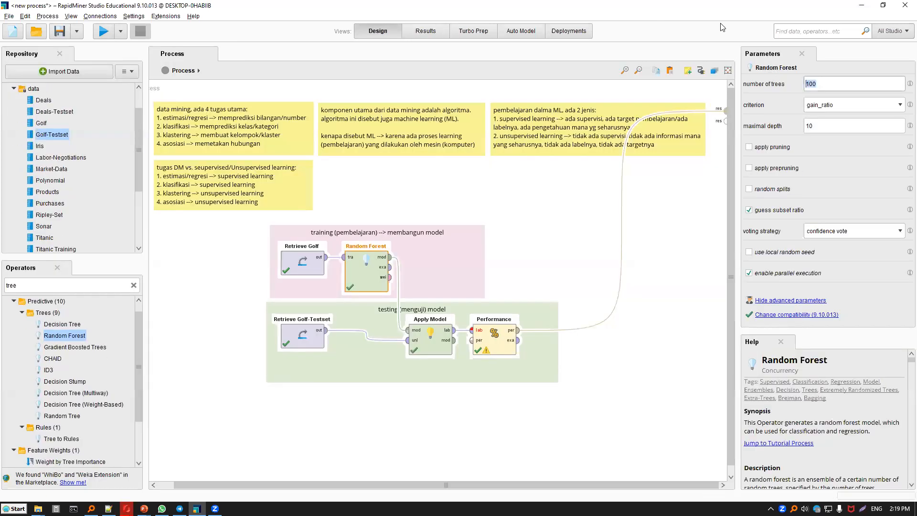
Test the Random Forest with 5 and 10 trees, rerunning the process for each value and returning to the design view.
type("5")
key("F11")
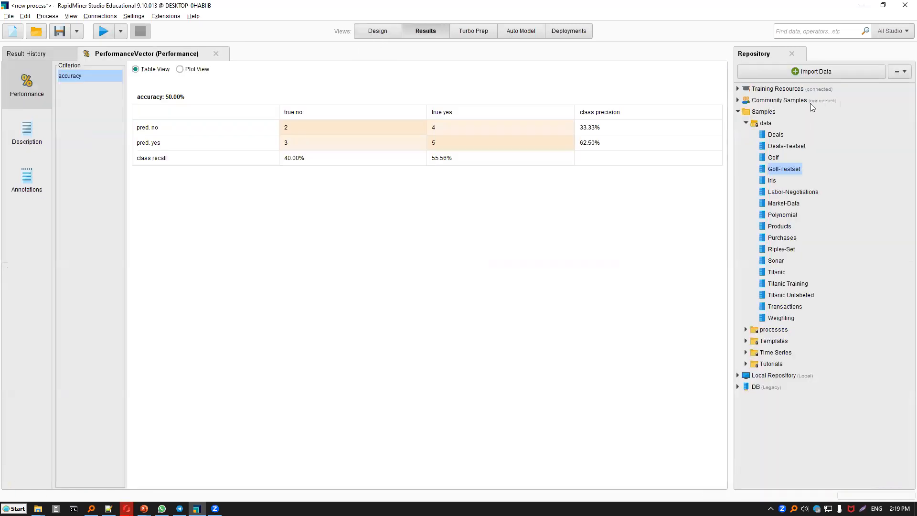
key("F8")
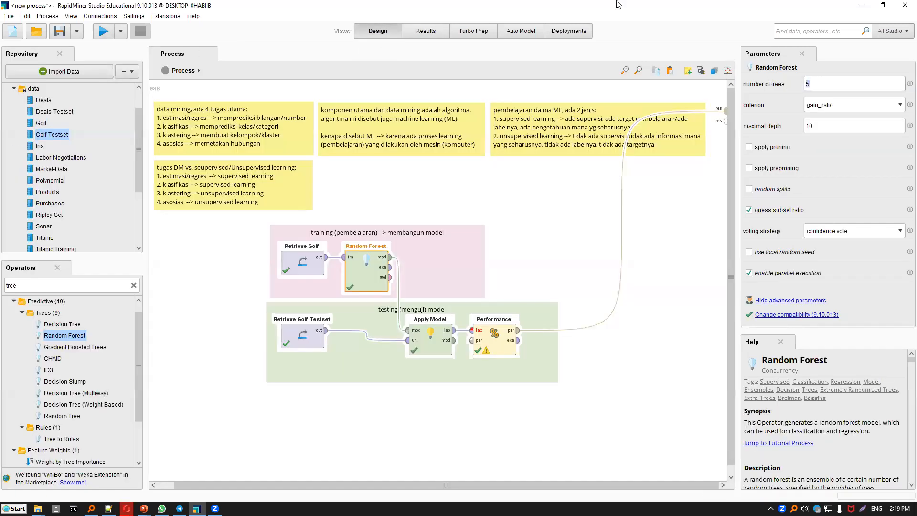
key("BackSpace")
type("10")
key("F11")
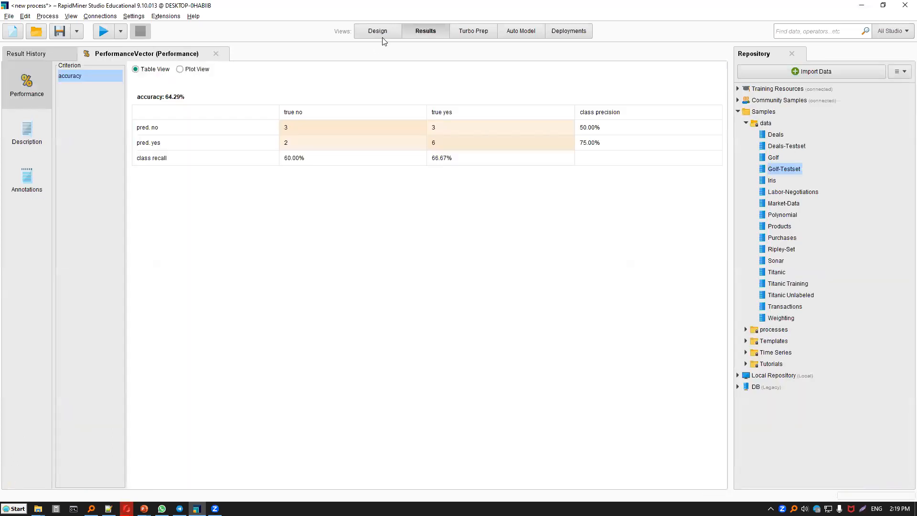
key("F8")
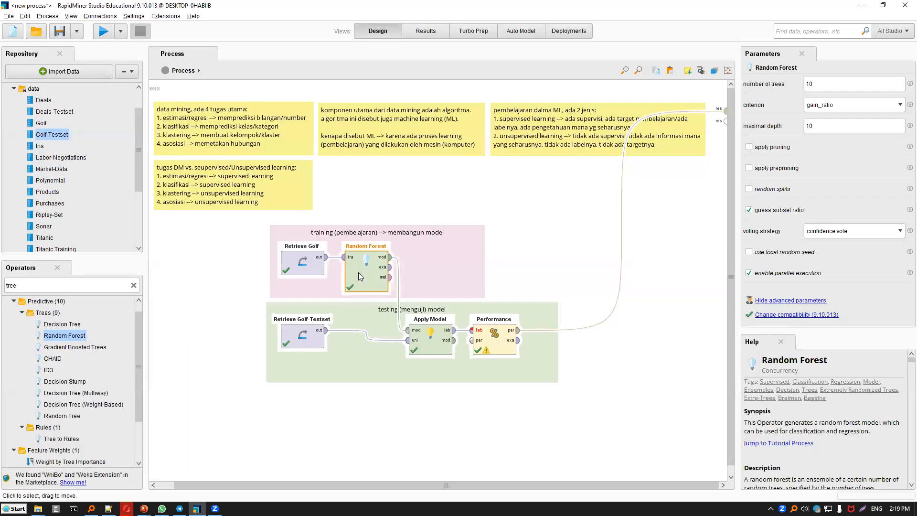
Replace Random Forest with a Naive Bayes operator wired from Retrieve Golf to Apply Model, and run the process for its accuracy.
key("Delete")
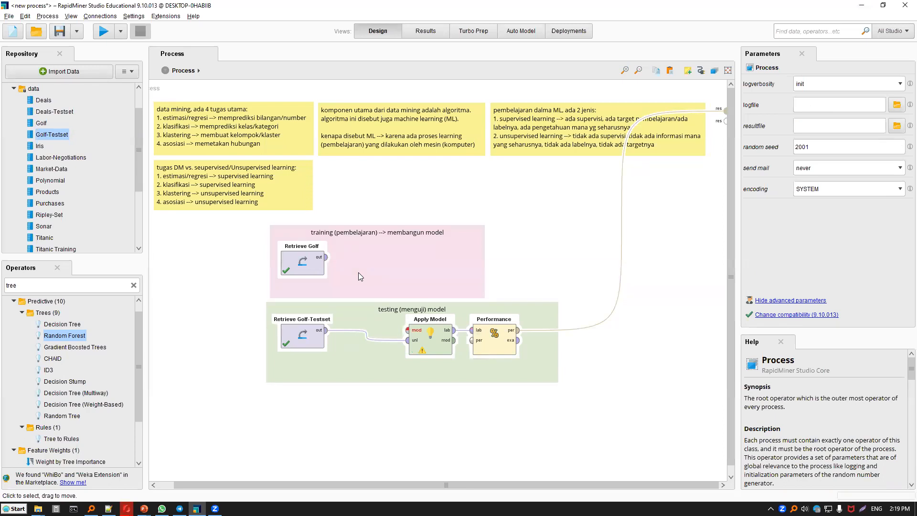
double_click(39, 286)
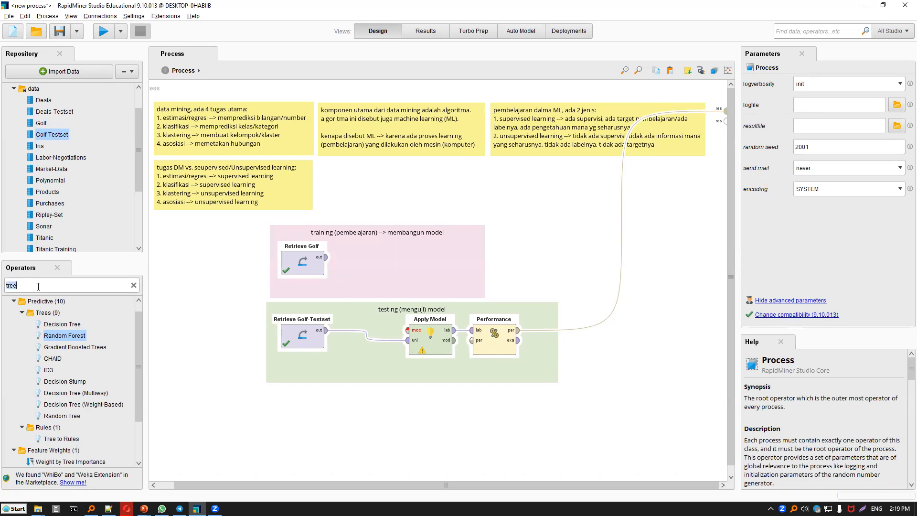
type("naive bayes")
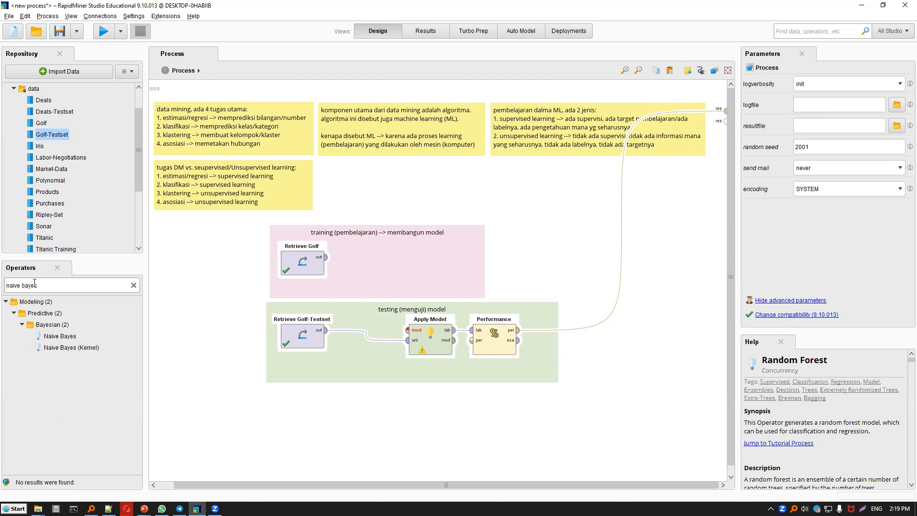
left_click(6, 285)
type("bayes")
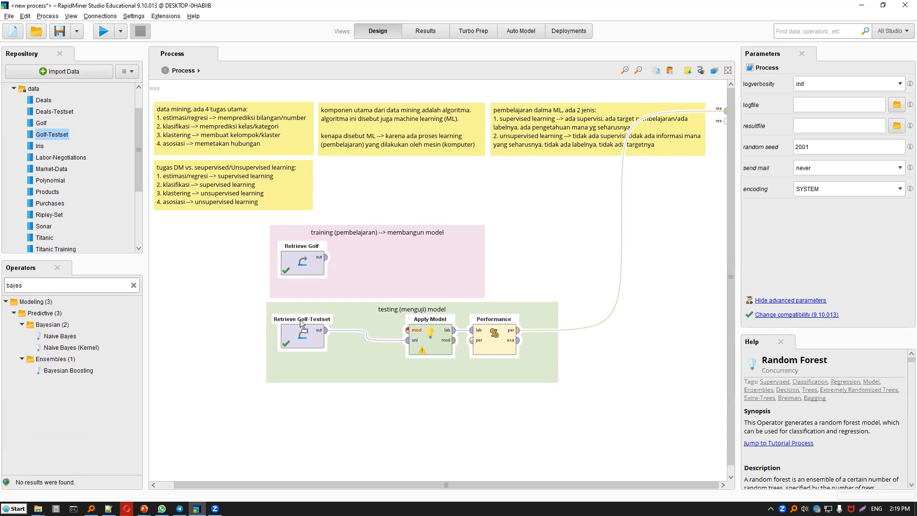
left_click(60, 336)
left_click_drag(60, 335, 407, 330)
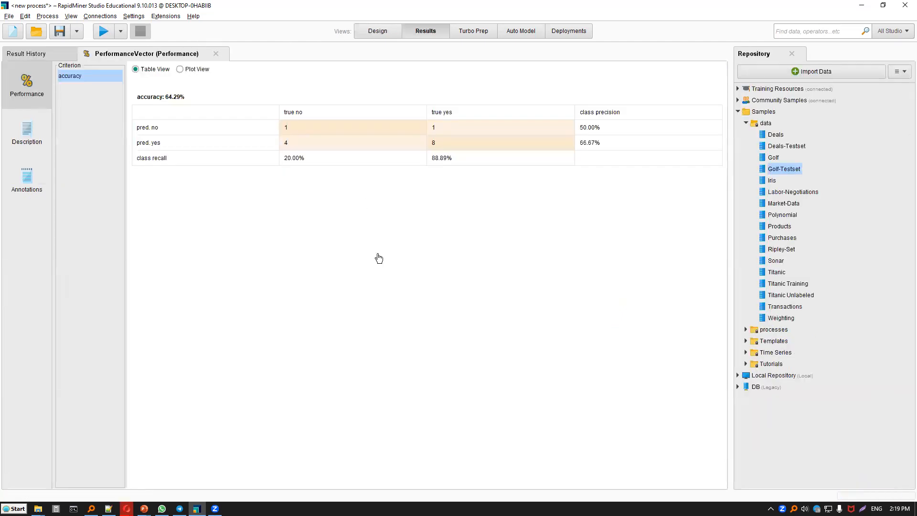
key("F8")
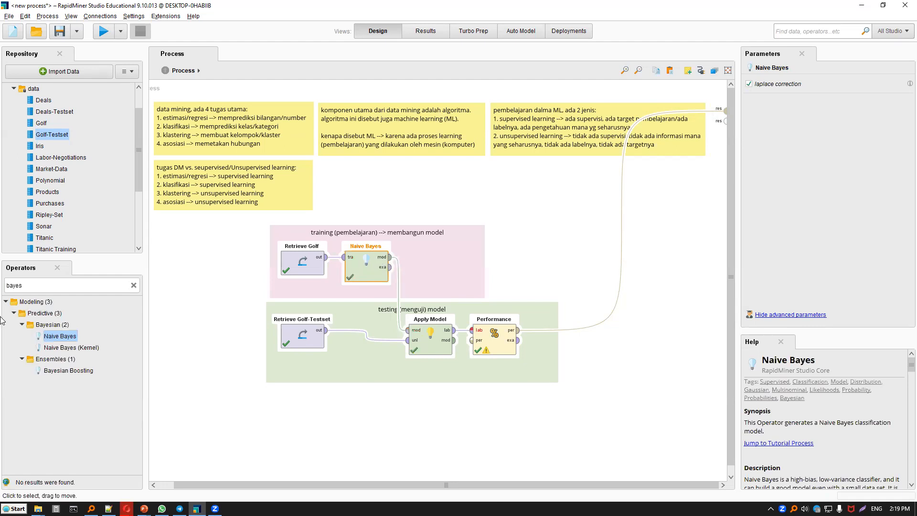
Replace Naive Bayes with a k-NN operator in the training note, wired from Retrieve Golf to Apply Model's model input.
key("Delete")
left_click(133, 285)
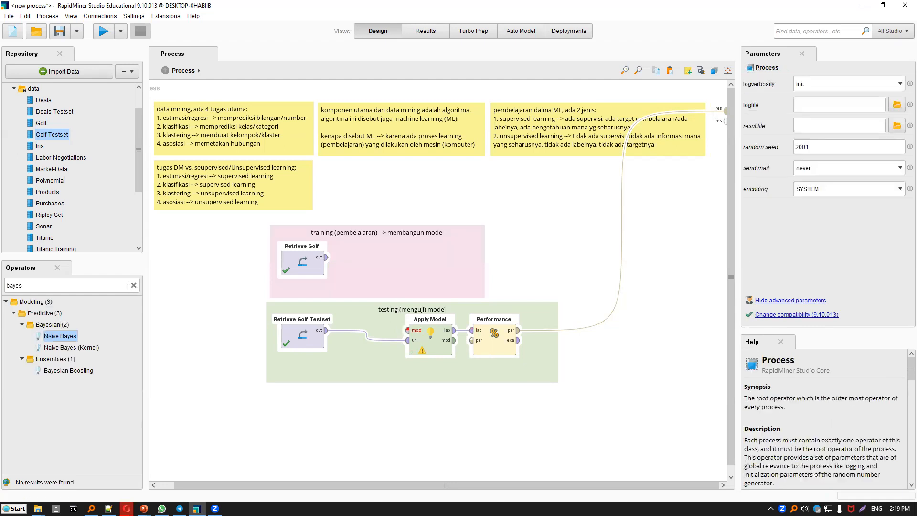
type("knn")
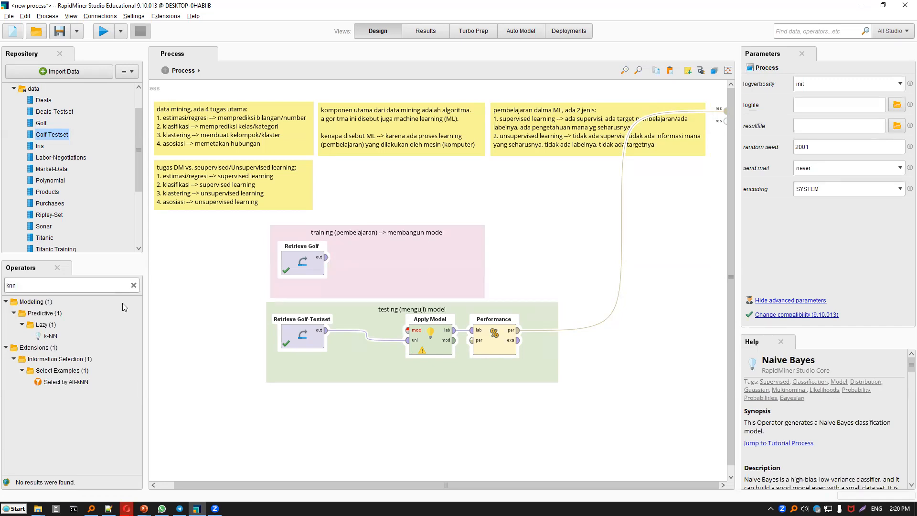
left_click(54, 335)
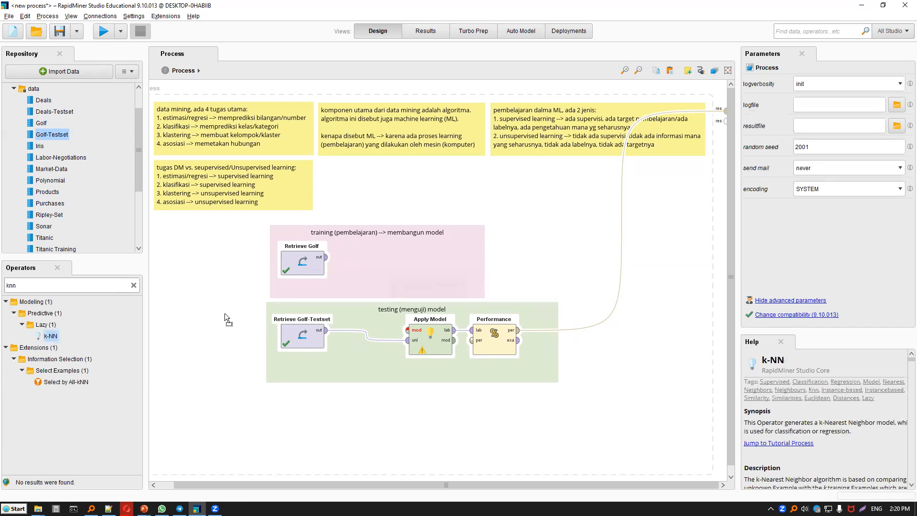
left_click_drag(326, 258, 407, 330)
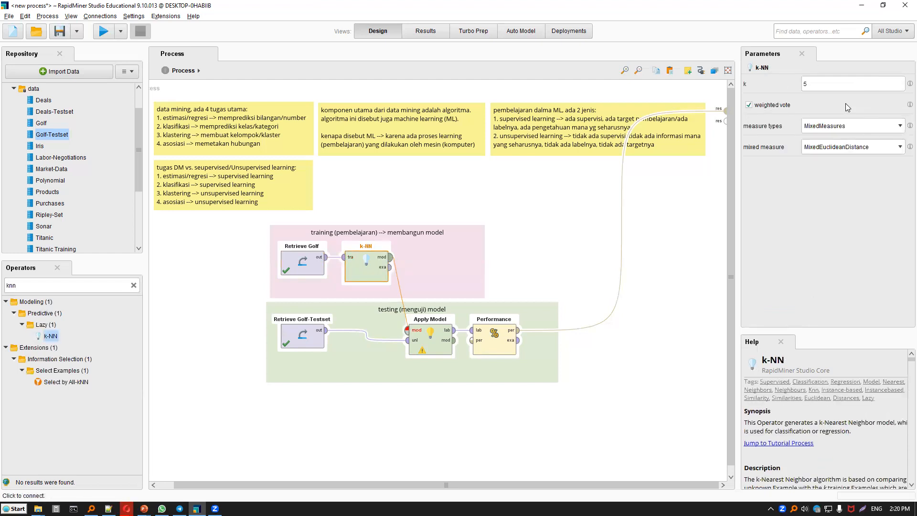
Set k to 3 for the k-NN operator, run the process for its accuracy, and return to the design view.
double_click(816, 87)
type("3")
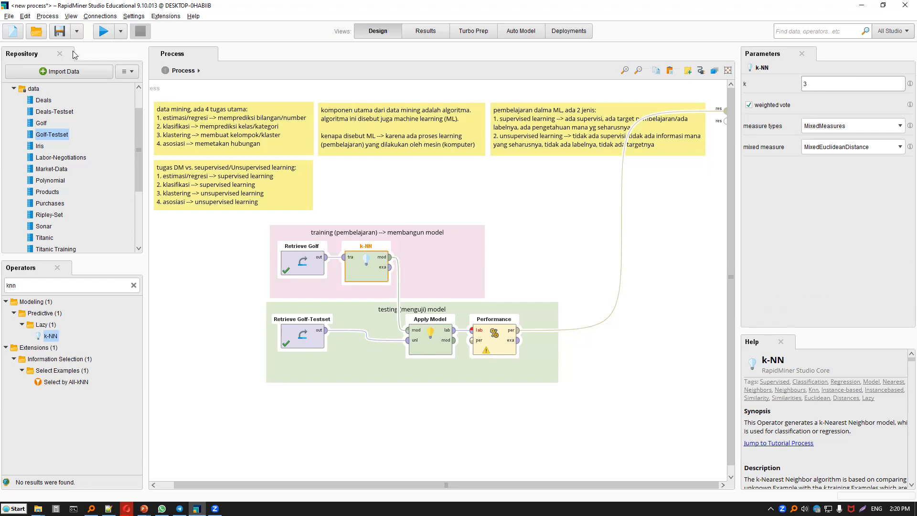
left_click(103, 31)
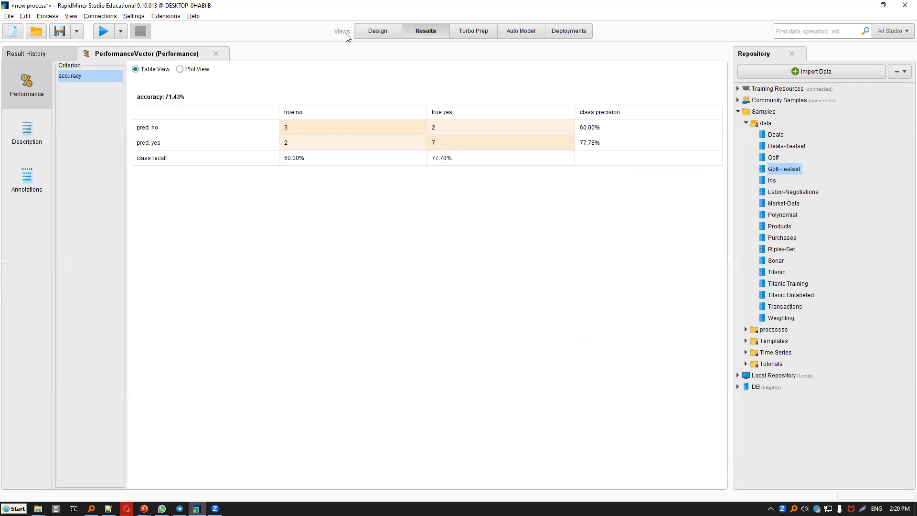
left_click(368, 34)
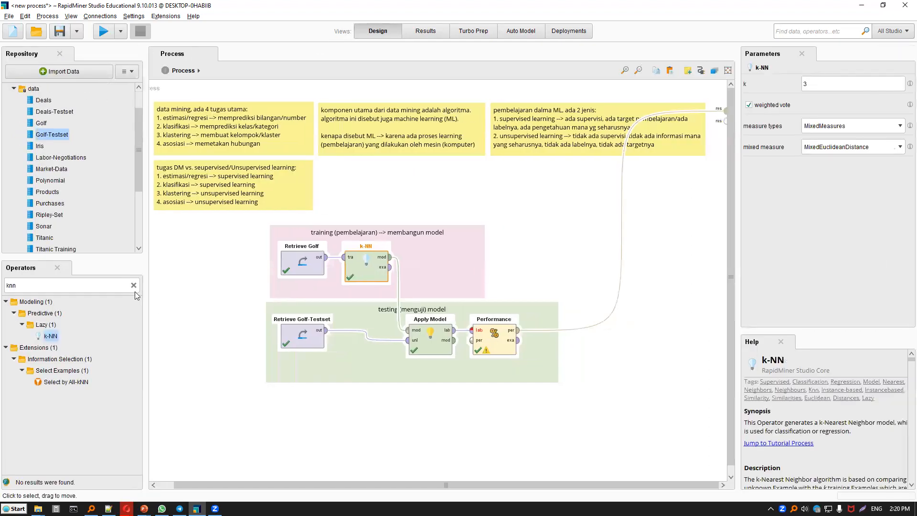
Try a Neural Net operator in place of k-NN, wired from Retrieve Golf to Apply Model's model input, and run the process.
key("Delete")
left_click(133, 285)
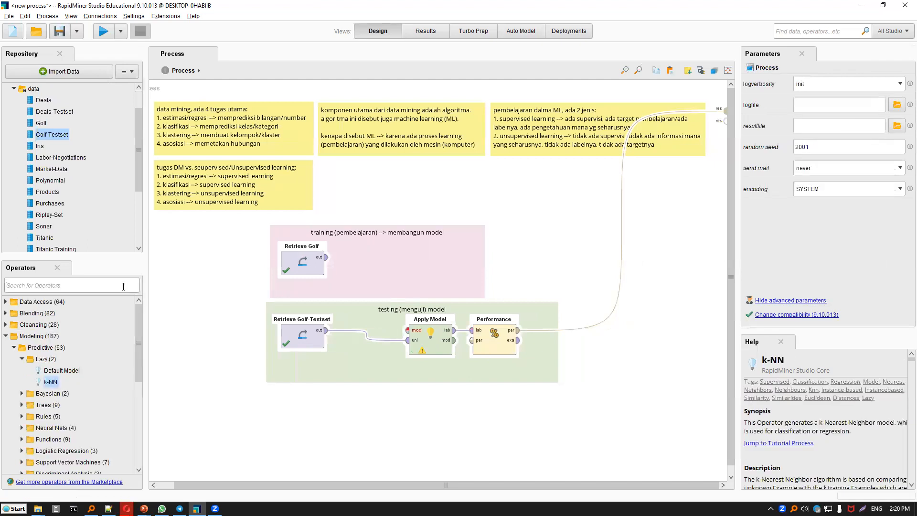
type("neural")
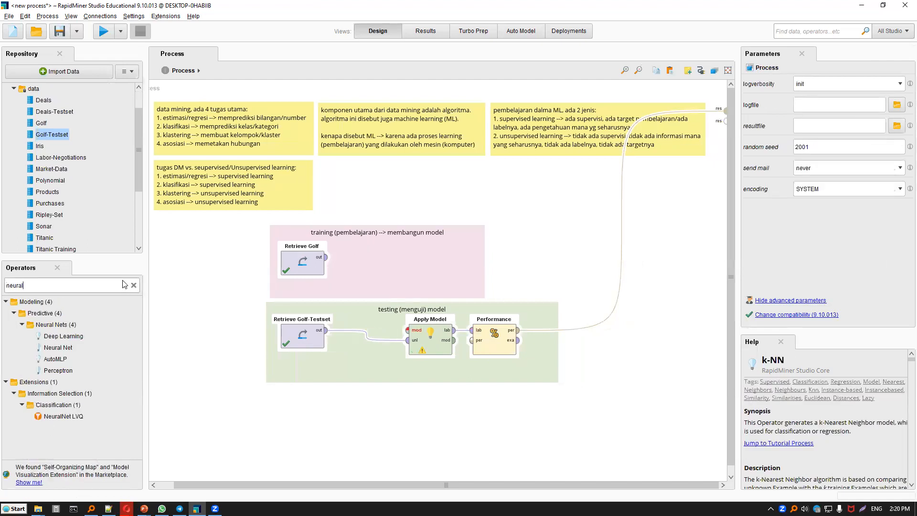
left_click_drag(72, 352, 66, 354)
left_click_drag(343, 298, 425, 260)
left_click_drag(327, 258, 376, 258)
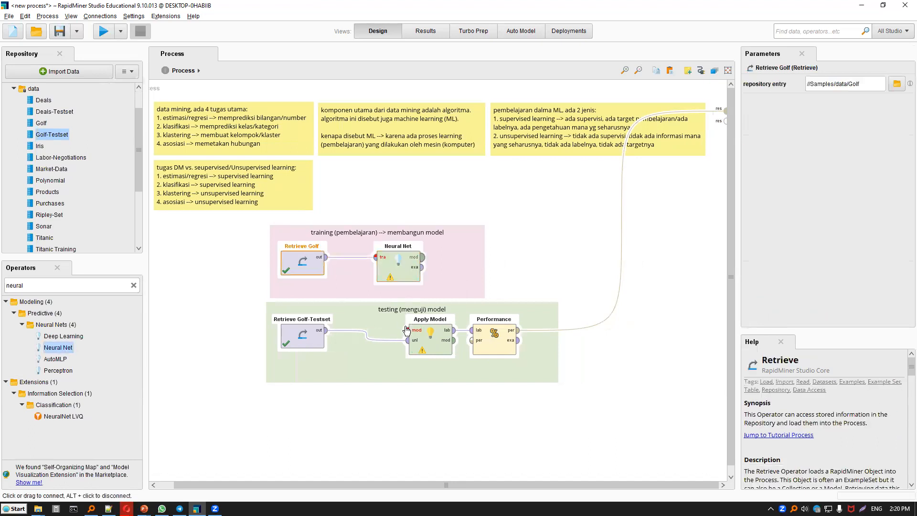
left_click_drag(406, 330, 422, 257)
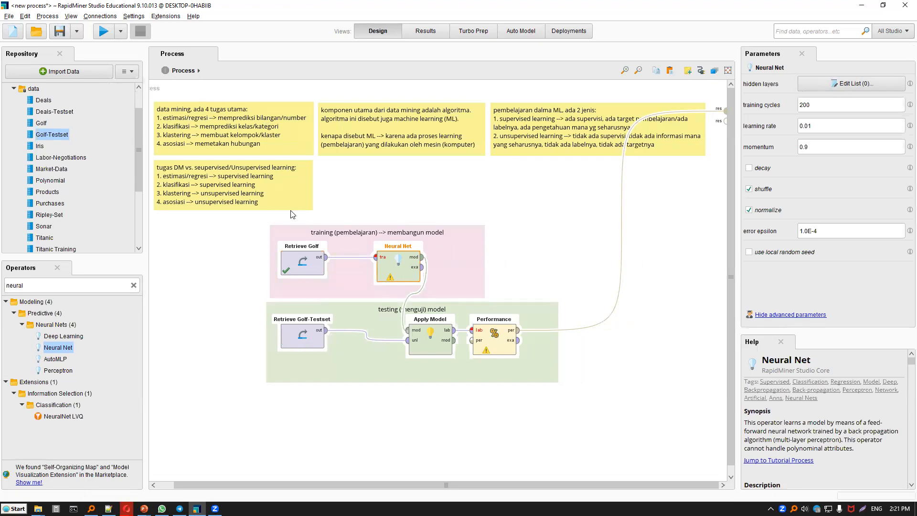
left_click(103, 31)
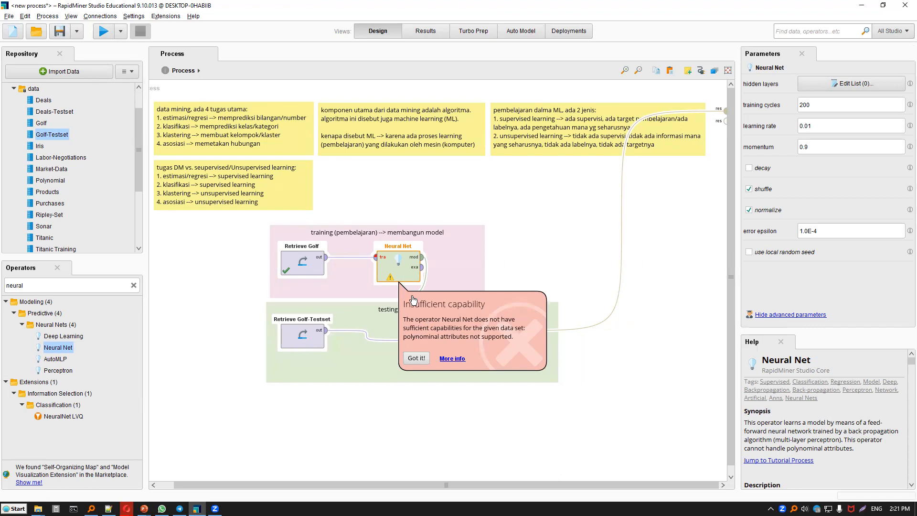
left_click(416, 358)
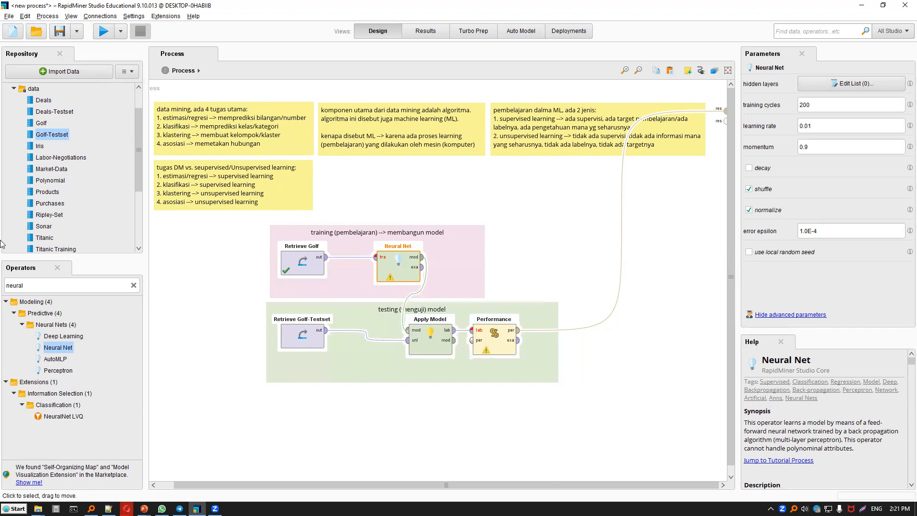
Try a Linear Discriminant Analysis operator in place of Neural Net, wired from Retrieve Golf to Apply Model, and run the process.
key("Delete")
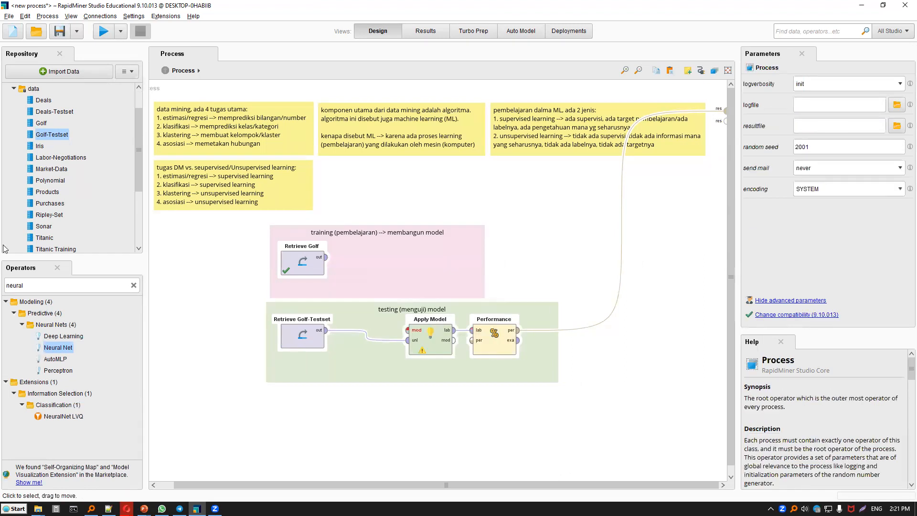
left_click(33, 284)
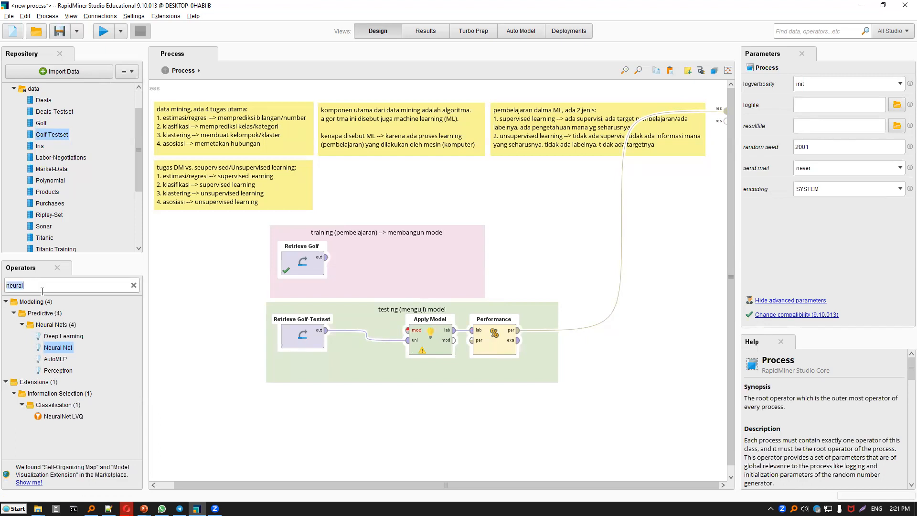
type("lda")
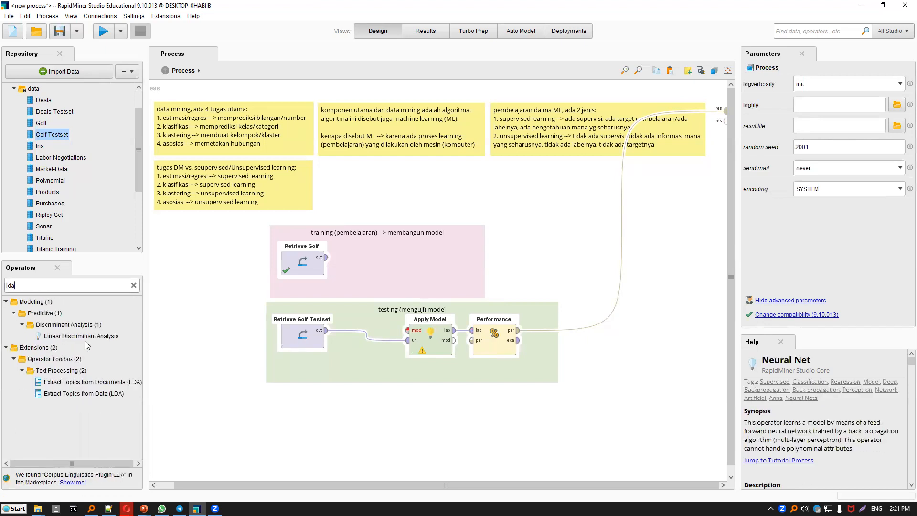
left_click(101, 338)
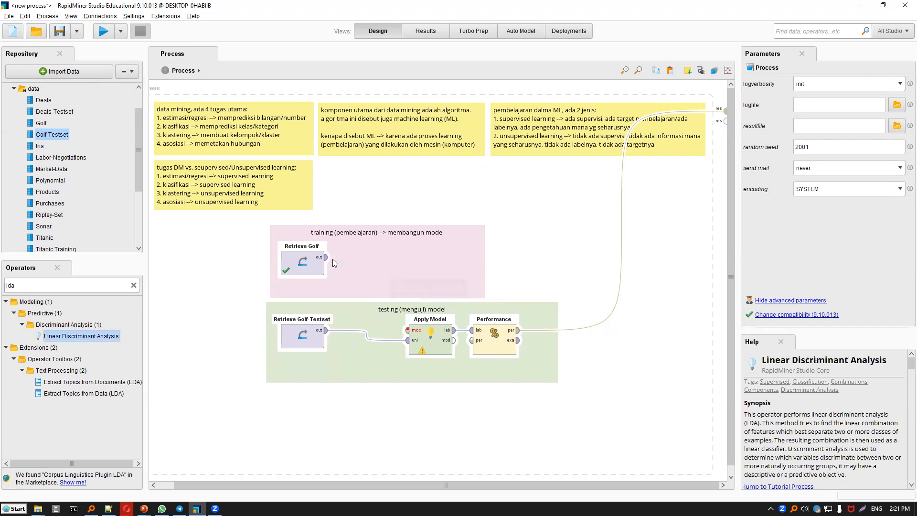
left_click_drag(330, 259, 343, 257)
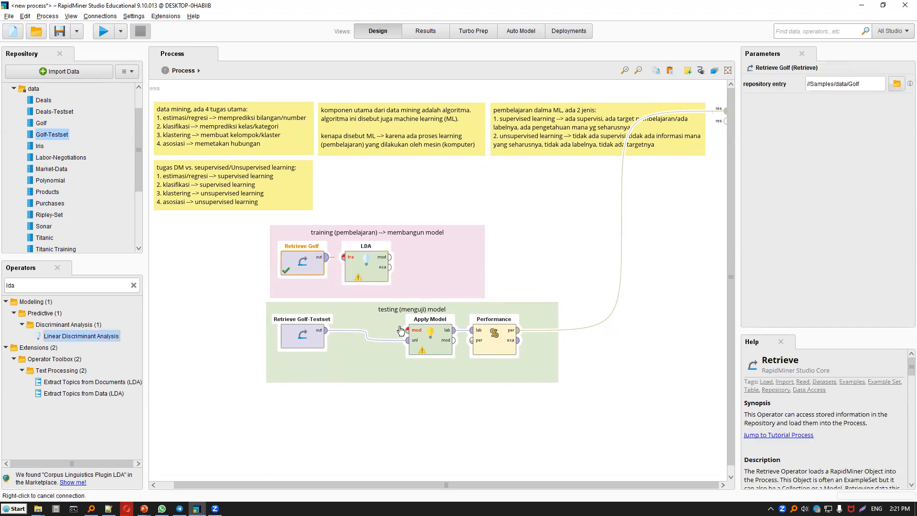
left_click_drag(406, 330, 390, 257)
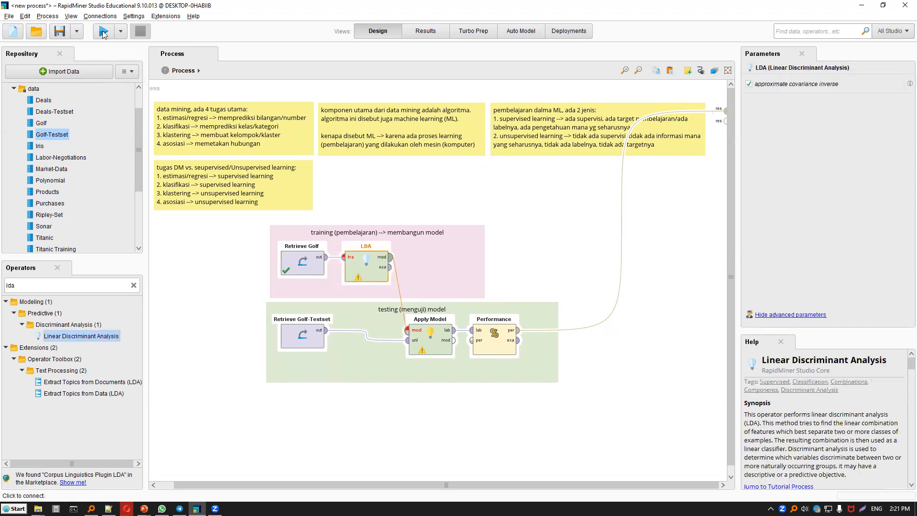
left_click(370, 276)
left_click(371, 276)
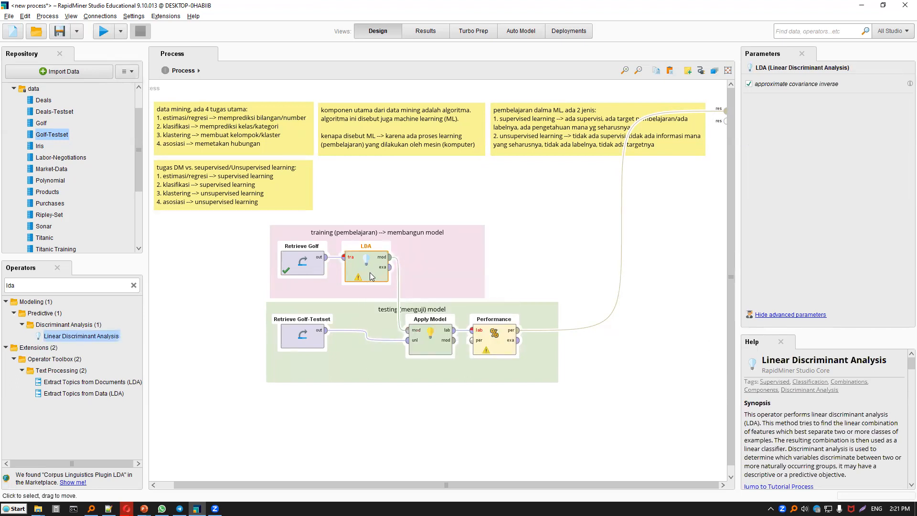
Replace the LDA operator with k-NN, wired from Retrieve Golf to Apply Model's model input.
key("Delete")
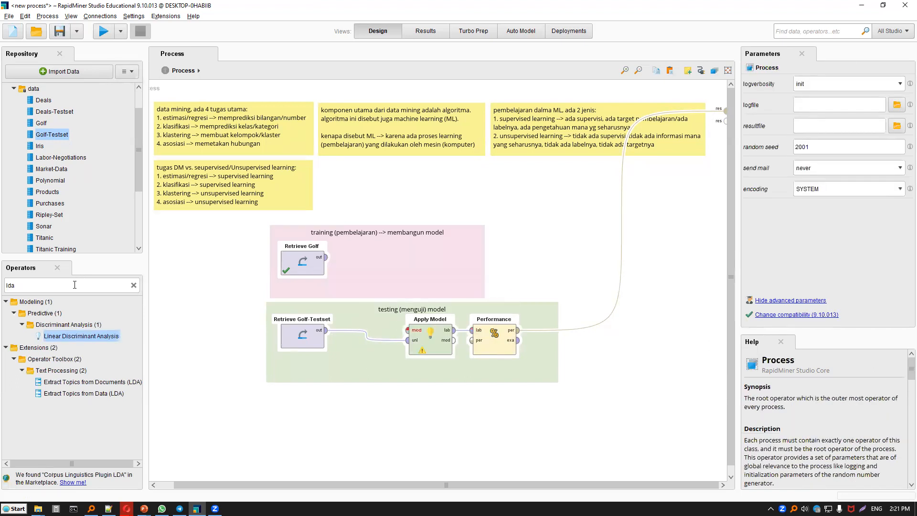
double_click(74, 285)
type("knn")
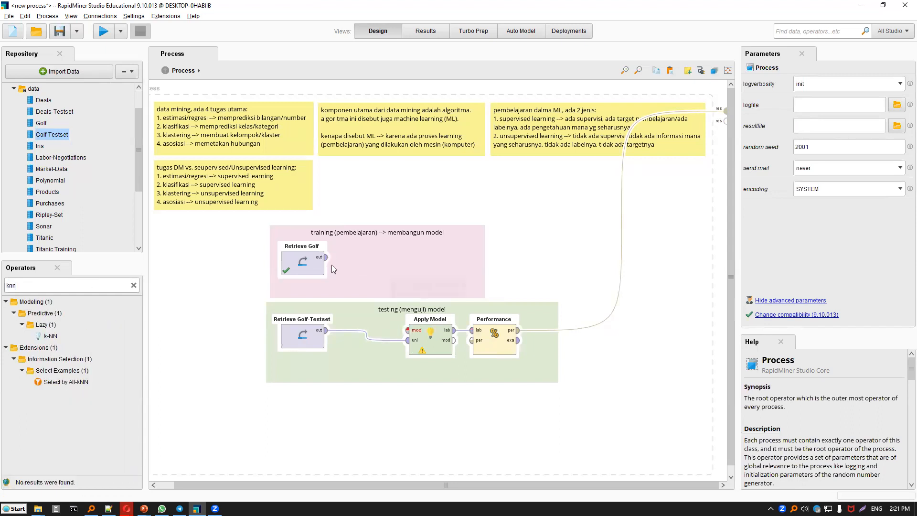
left_click_drag(333, 268, 334, 254)
left_click_drag(390, 257, 409, 330)
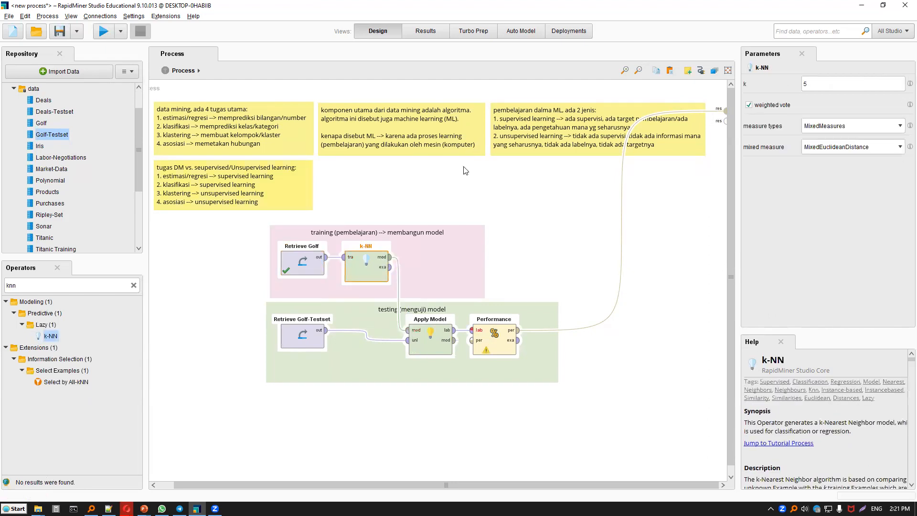
Run the k-NN process with k at 5 and again with k set to 3, returning to the design view each time.
left_click(98, 30)
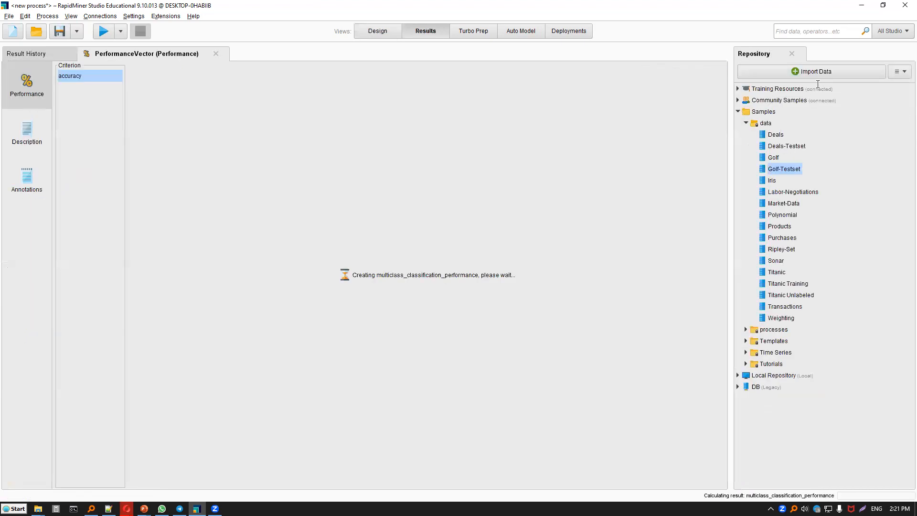
left_click(377, 31)
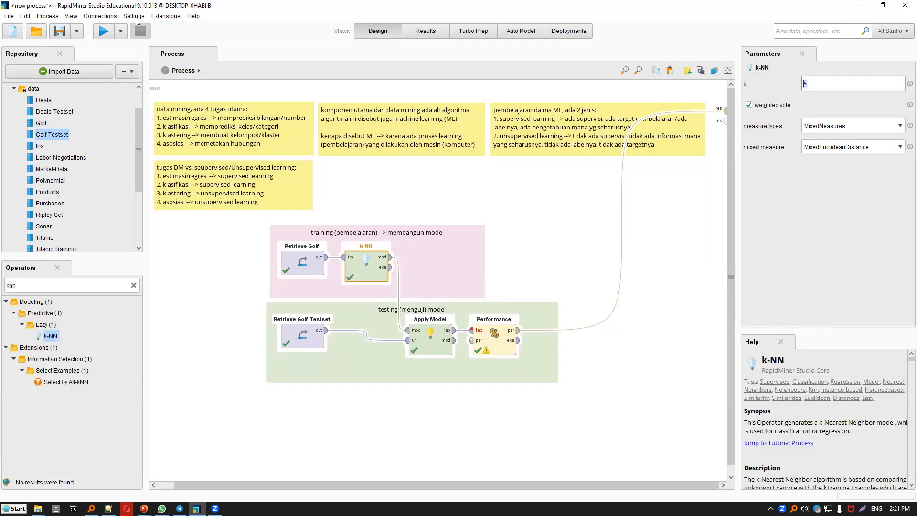
left_click(98, 29)
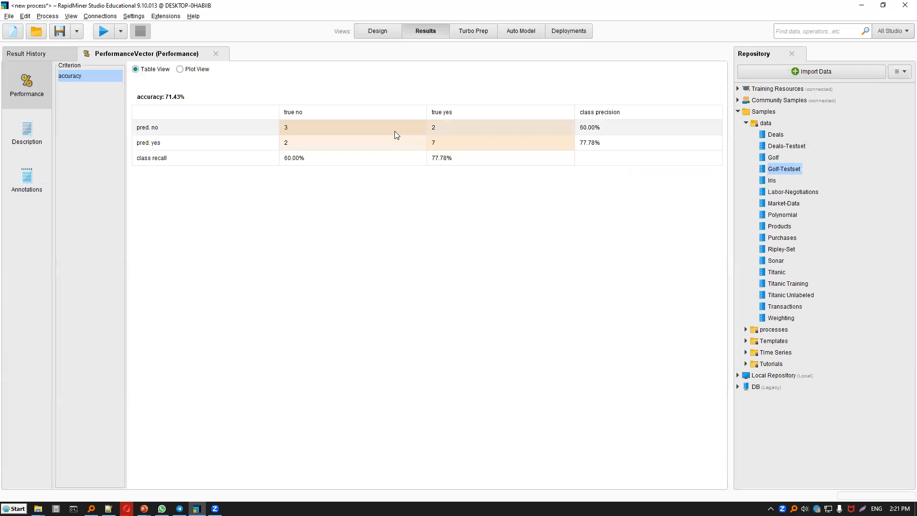
left_click(370, 27)
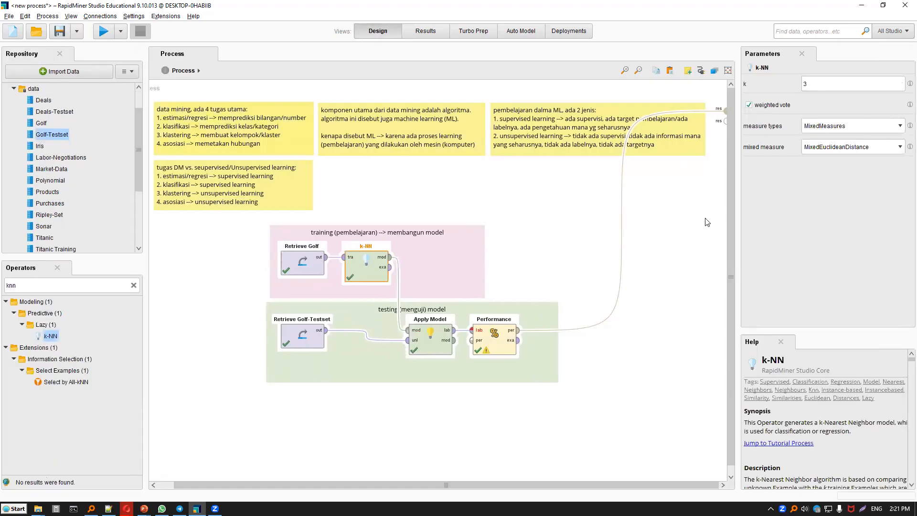
Connect Performance's example set output to a result port, run the process to view the predictions, and return to the design view.
left_click(518, 340)
left_click(104, 32)
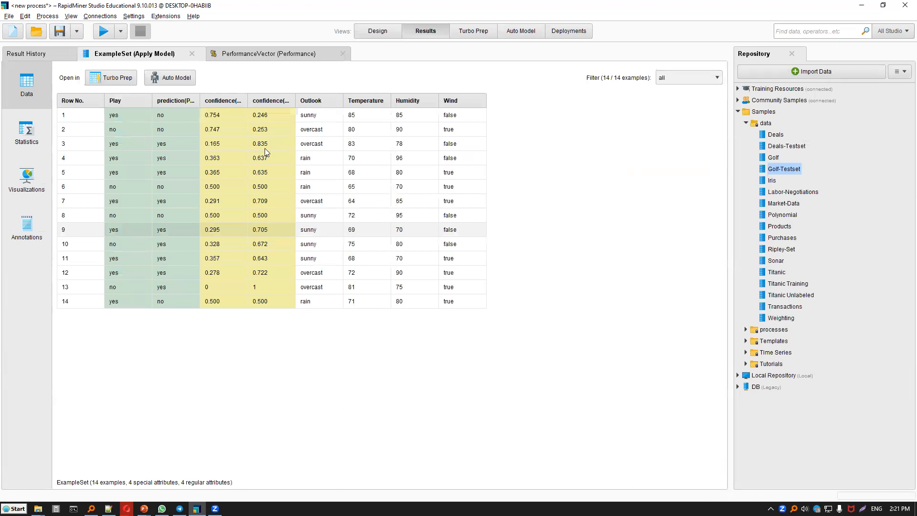
left_click(378, 33)
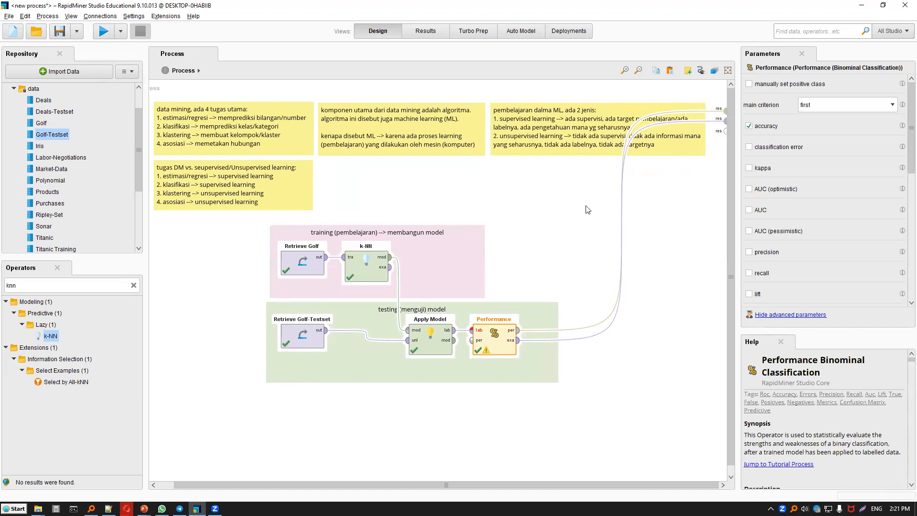
Remove the example set connection from Performance to the results, leaving only its performance output connected.
left_click(622, 220)
left_click(623, 225)
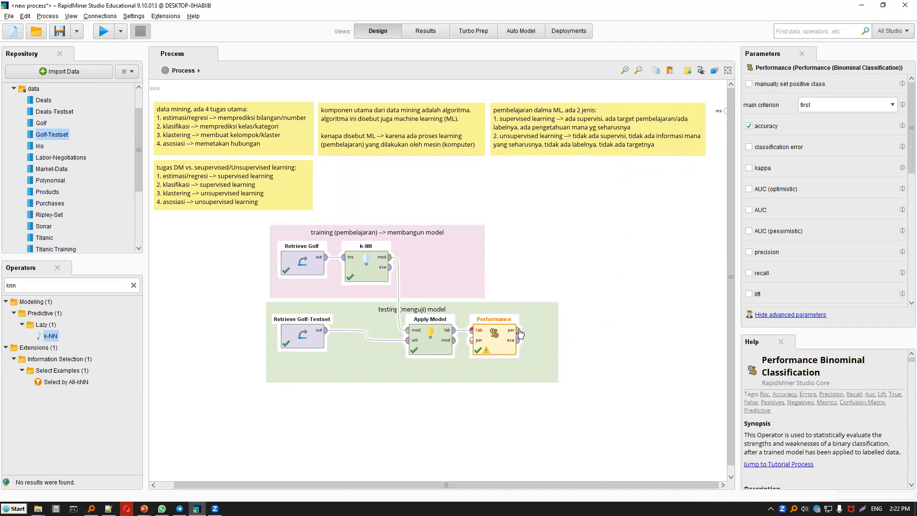
key("ctrl+z")
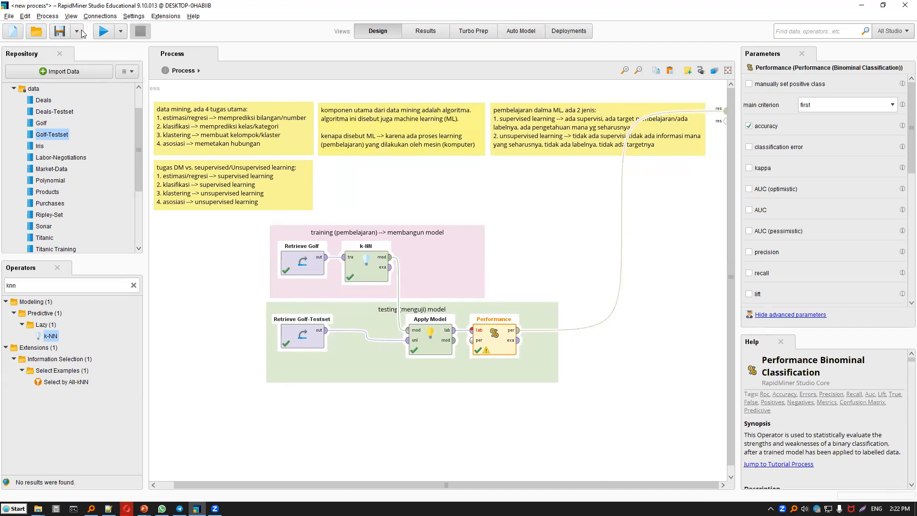
Save the process as klasifikasi-golf in the Local Repository's processes folder, and start a new blank process.
key("ctrl+s")
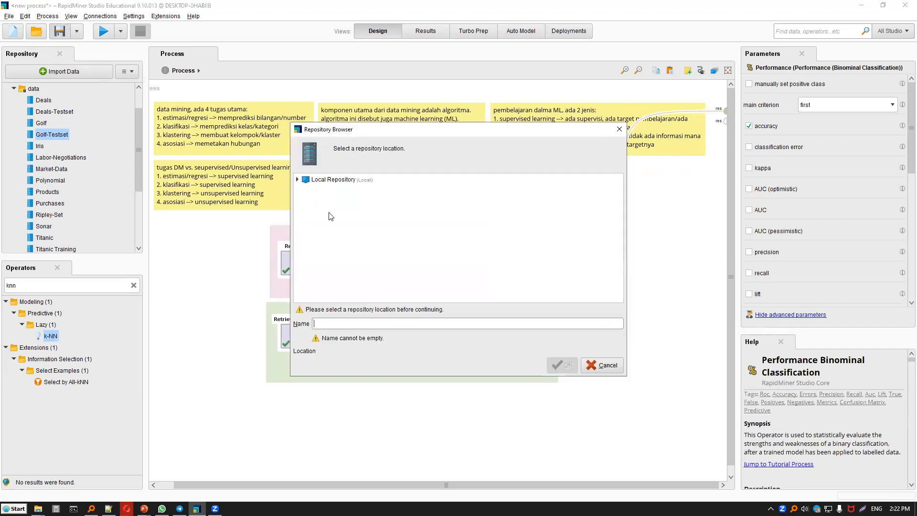
left_click(351, 326)
type("kalsifikasi")
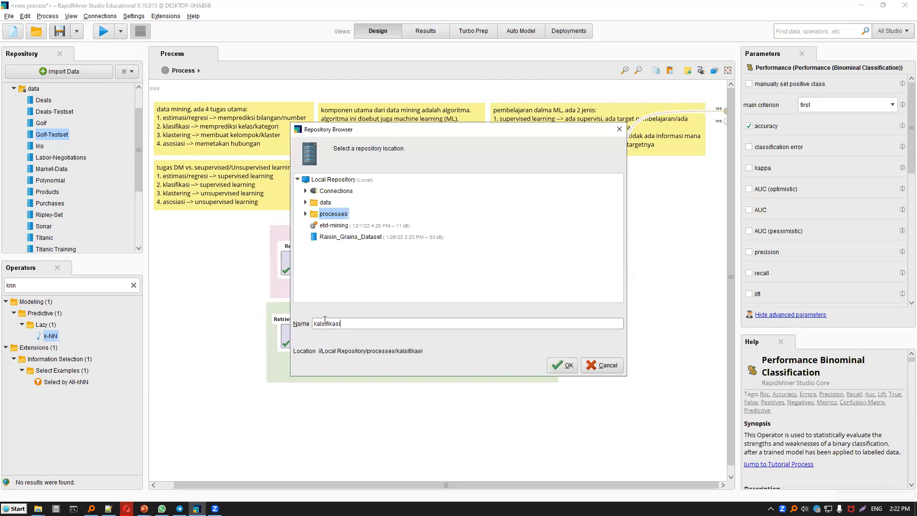
key("BackSpace")
key("Right")
type("a")
type("-f")
key("BackSpace")
type("gol")
left_click(566, 366)
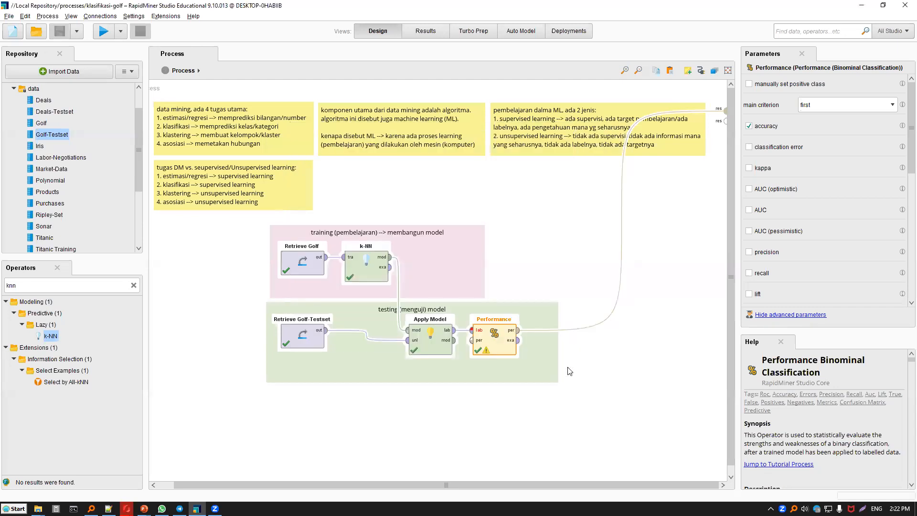
left_click(11, 38)
left_click(329, 182)
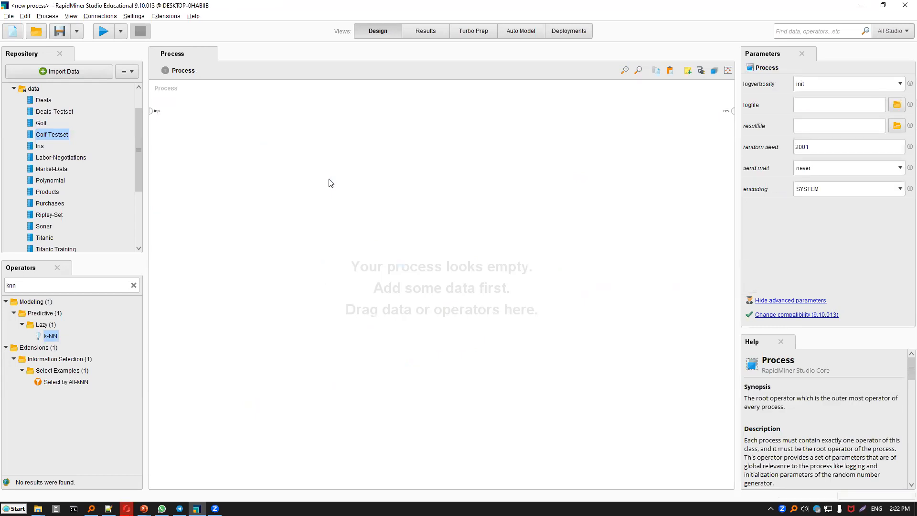
left_click(9, 17)
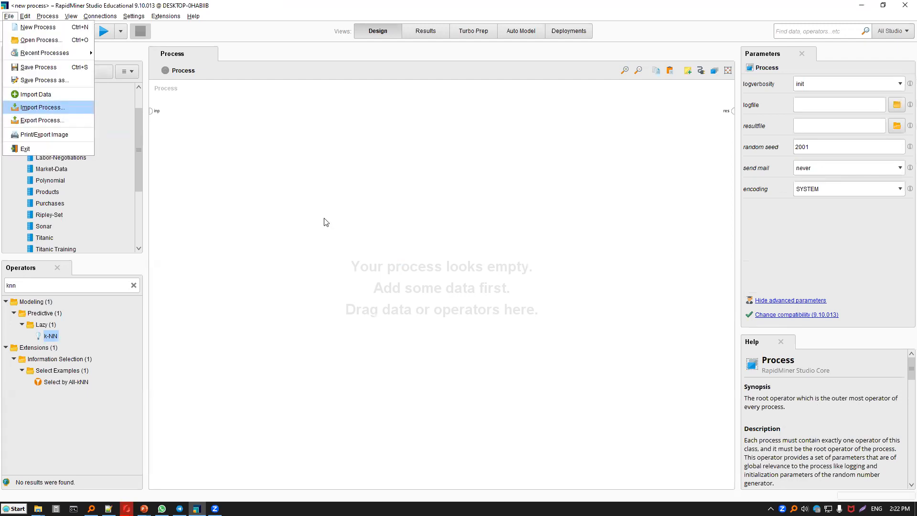
key("Return")
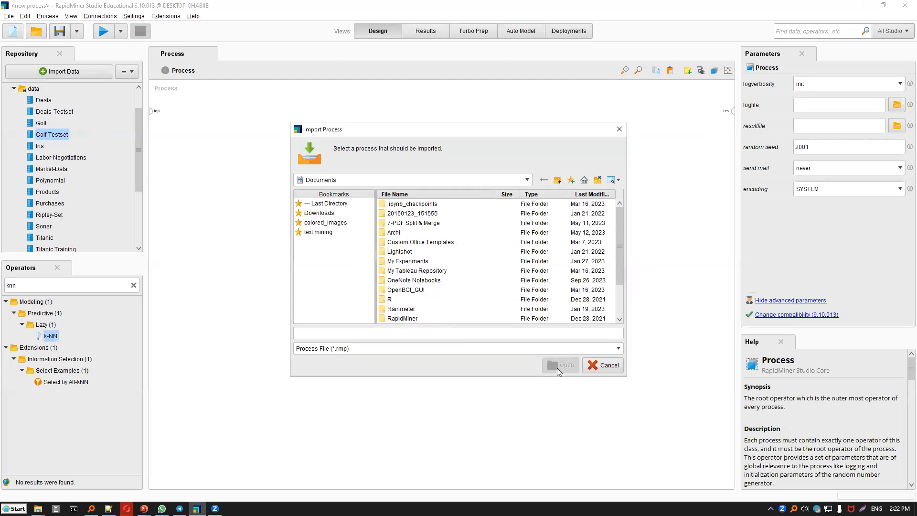
key("Escape")
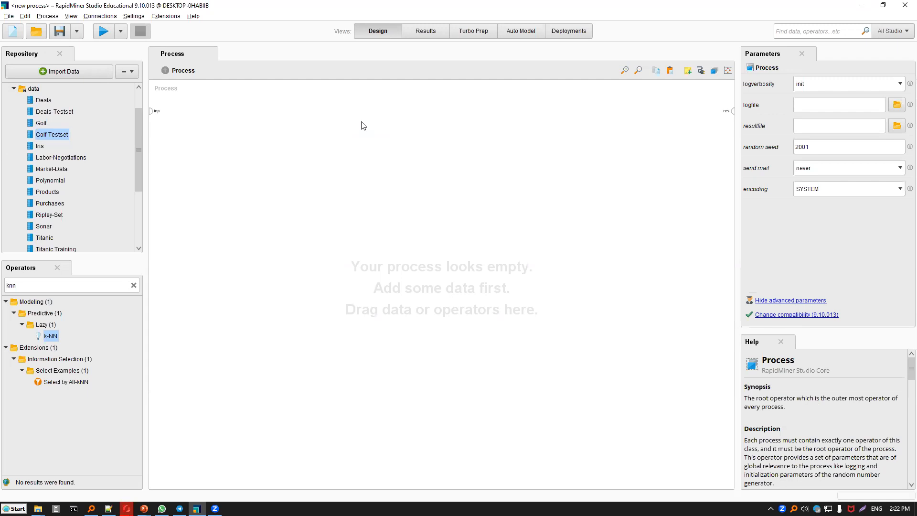
left_click(9, 16)
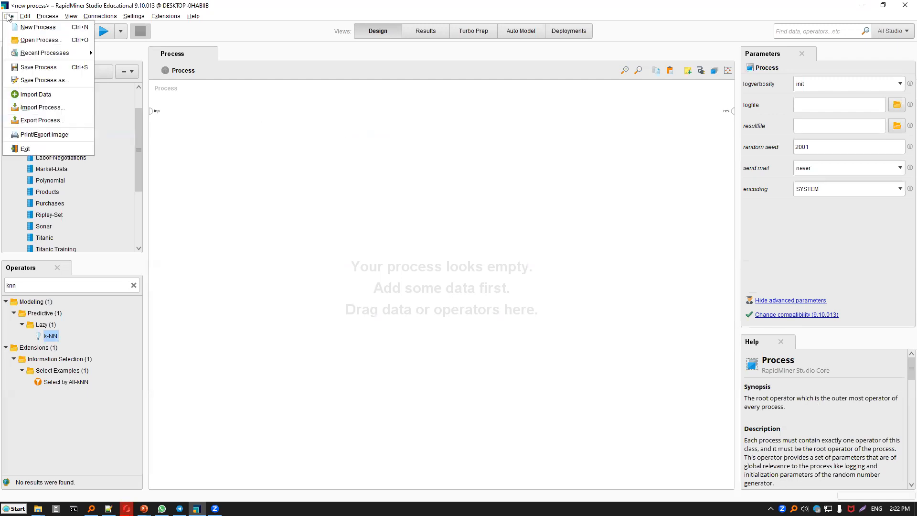
left_click(42, 109)
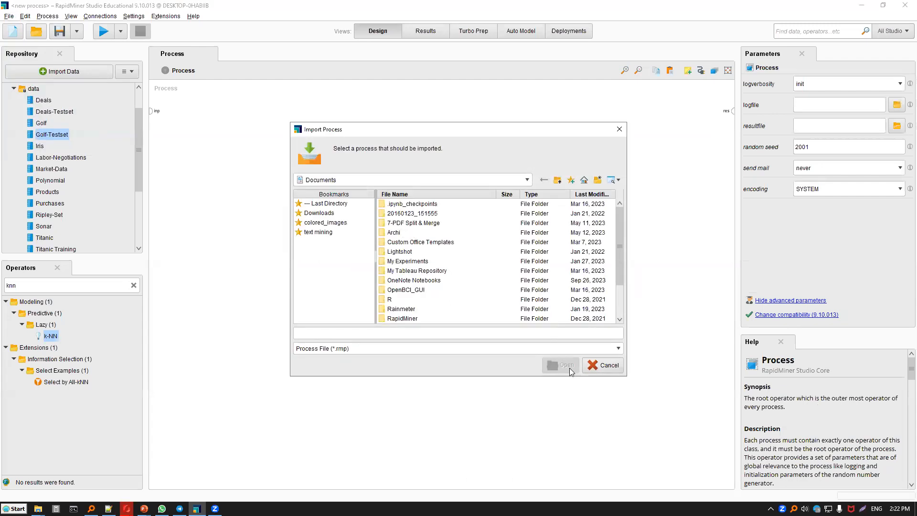
left_click(602, 366)
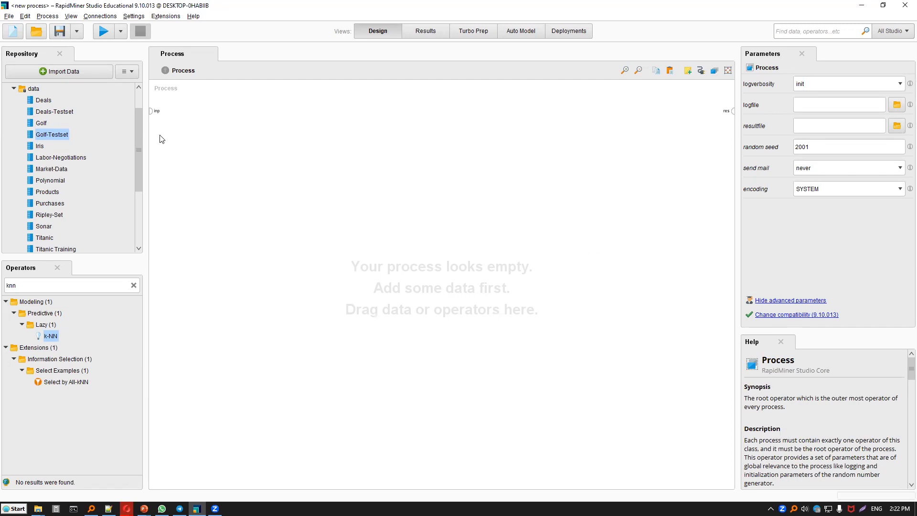
Add the Deals sample data to the process, connect its output to the results, and run the process to view the data.
left_click(49, 101)
left_click_drag(50, 103, 314, 164)
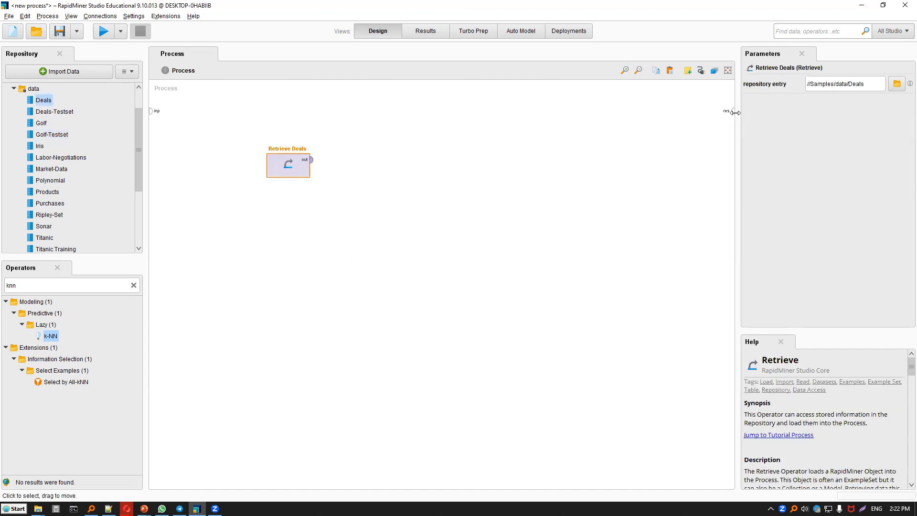
left_click(311, 159)
left_click(103, 32)
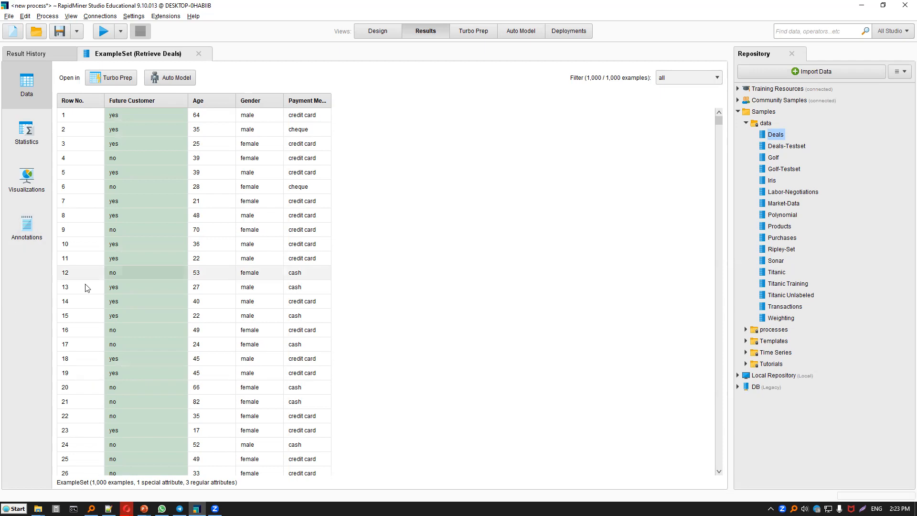
Return to the design view and remove the connection between Retrieve Deals and the results.
left_click(372, 33)
scroll(65, 134, "down", 1)
left_click(522, 138)
key("Delete")
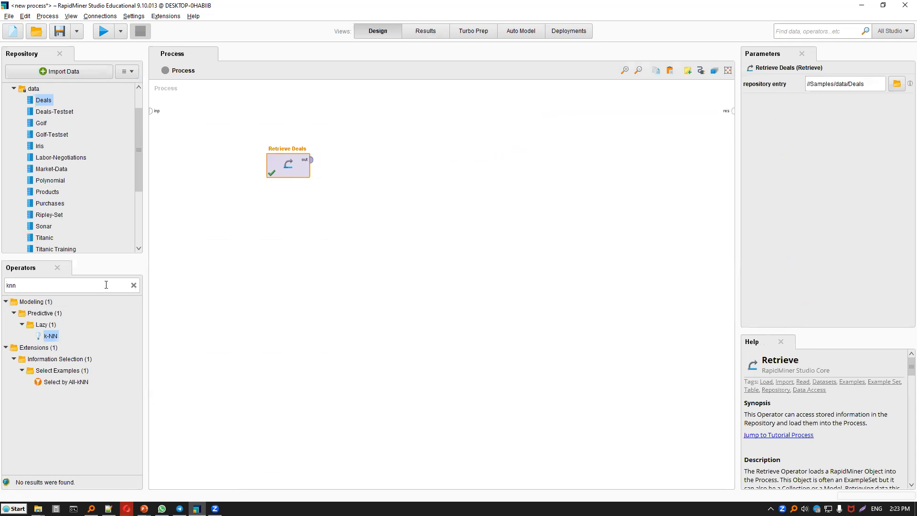
Add a Decision Tree operator trained on the Retrieve Deals output, and place the Deals-Testset data below Retrieve Deals.
left_click(134, 285)
type("tree")
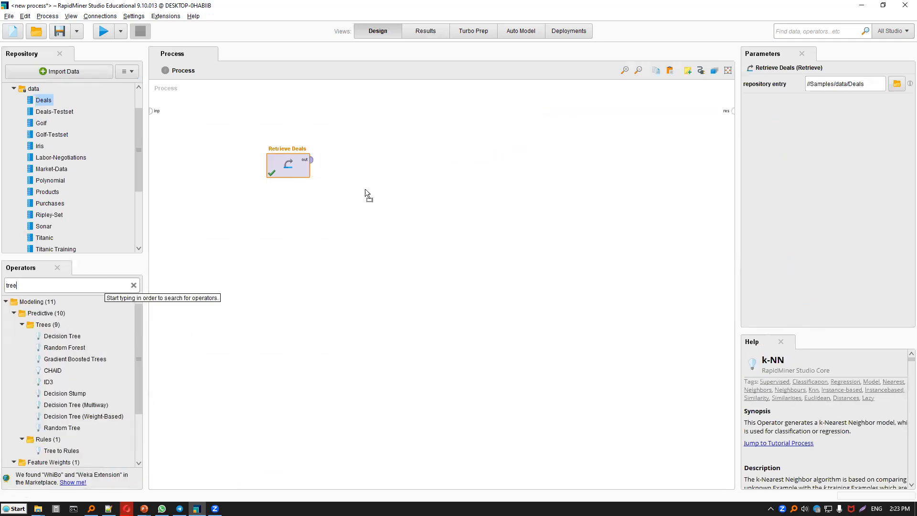
left_click_drag(365, 189, 335, 167)
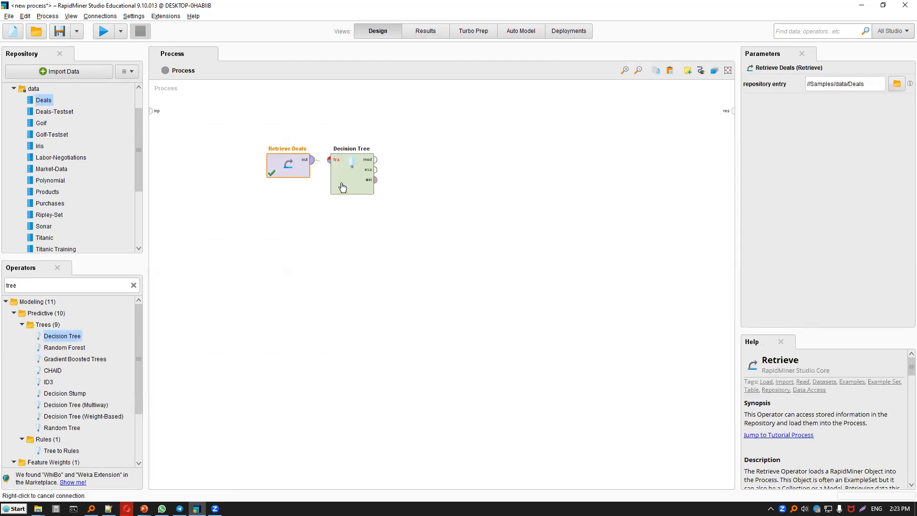
left_click_drag(267, 262, 282, 236)
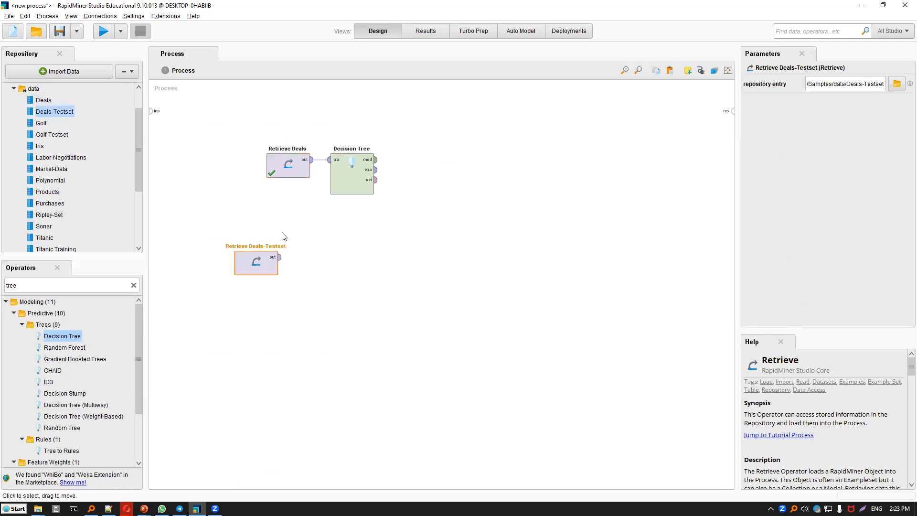
Add an Apply Model operator and connect the Decision Tree's model and the Deals-Testset output to its inputs.
left_click(134, 285)
type("apply")
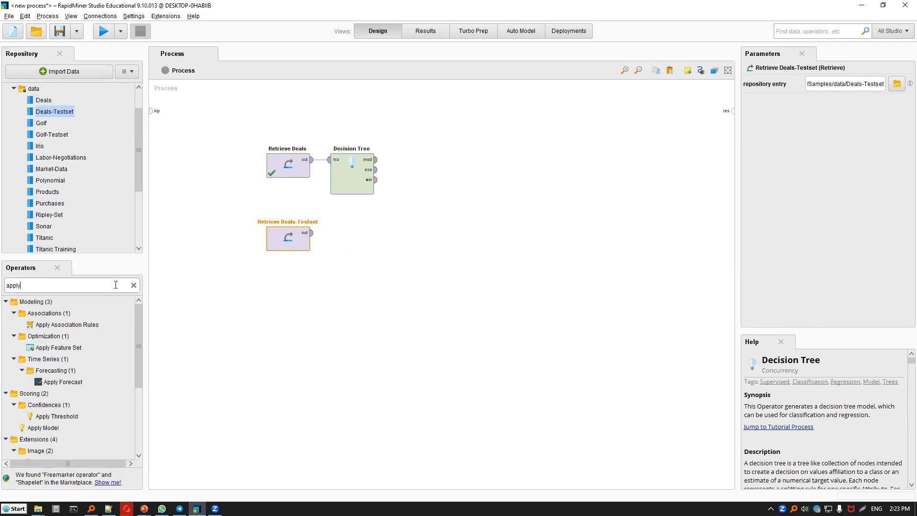
type(" model")
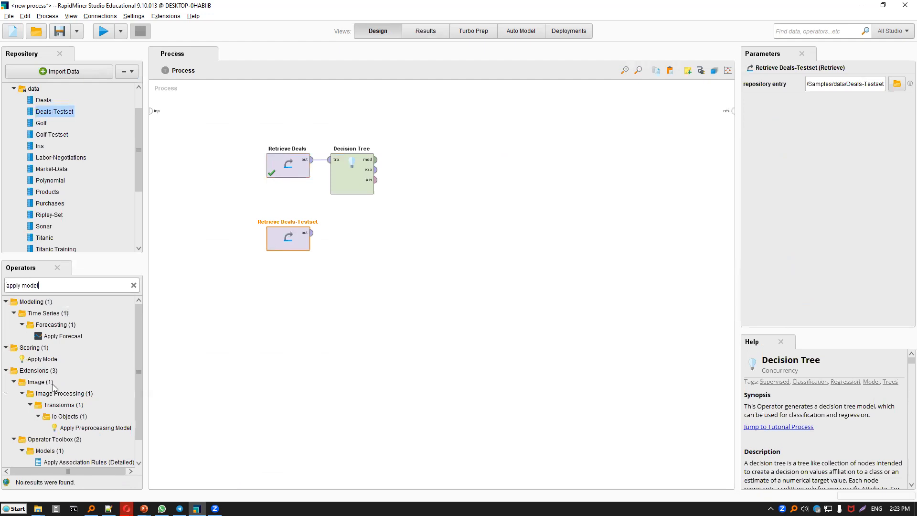
left_click_drag(40, 359, 370, 184)
left_click(376, 160)
left_click(361, 232)
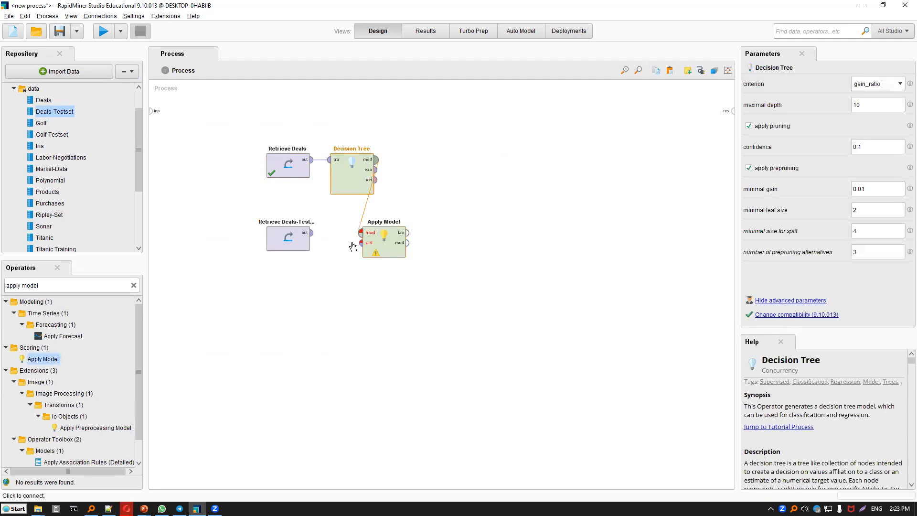
left_click(311, 233)
left_click(361, 243)
Add a Performance (Binominal Classification) operator and feed it the labelled output of Apply Model.
triple_click(125, 286)
type("perofe")
key("BackSpace")
type("rma")
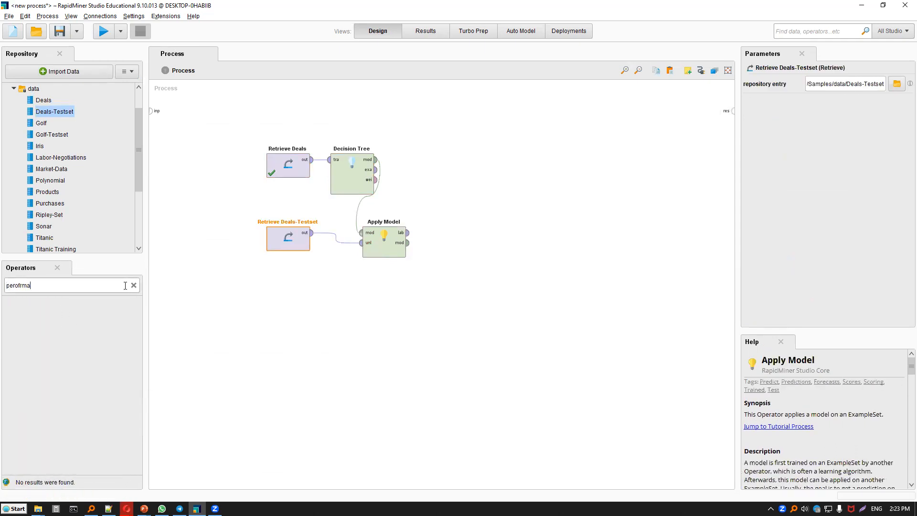
key("BackSpace")
key("BackSpace")
key("BackSpace")
type("formance")
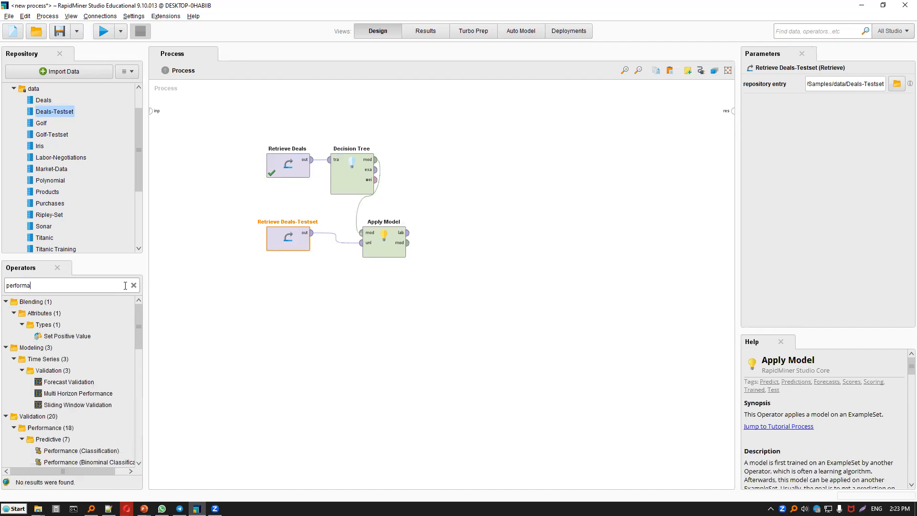
scroll(140, 377, "down", 1)
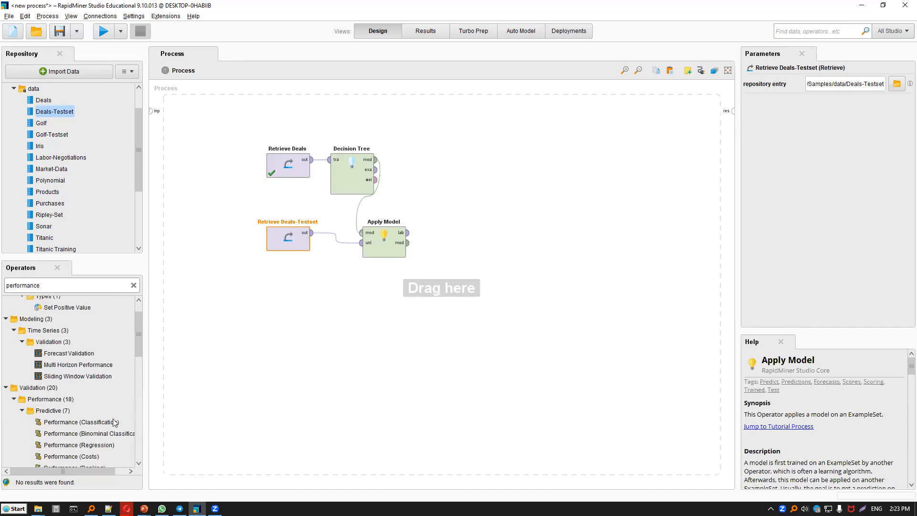
left_click(114, 434)
left_click_drag(113, 437, 390, 319)
left_click_drag(438, 257, 425, 233)
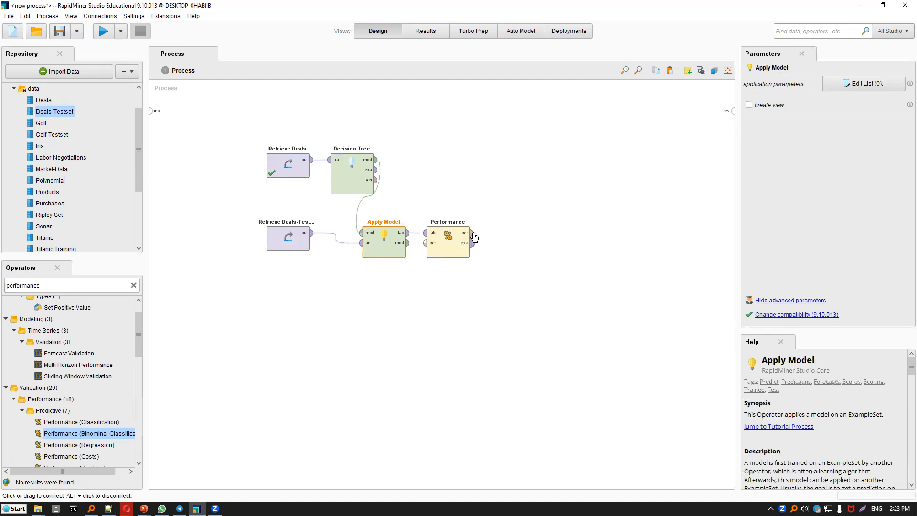
Connect the performance output to the results, run the process to view the accuracy, and return to the design view.
left_click(471, 234)
left_click(733, 111)
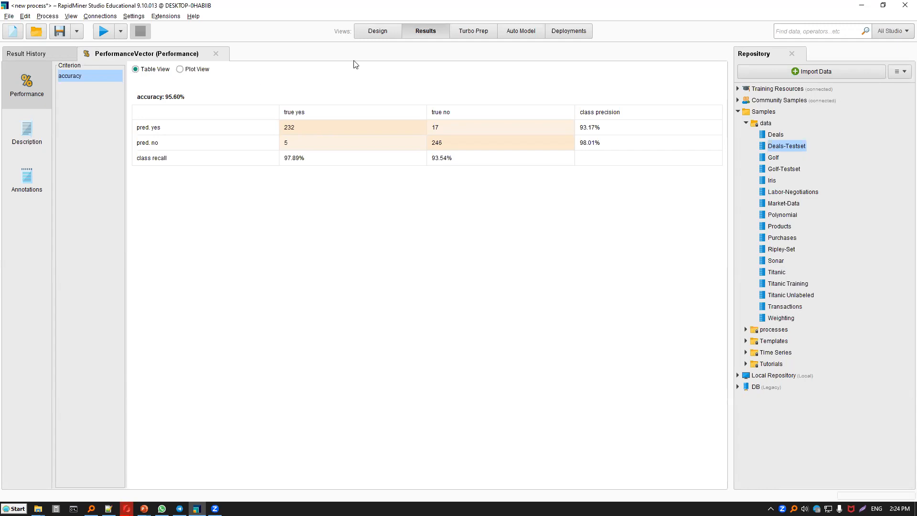
left_click(379, 31)
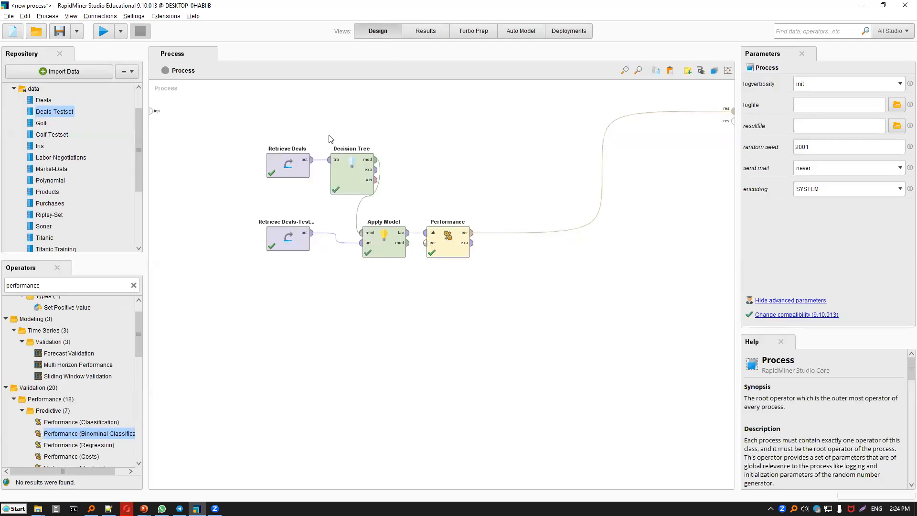
Set the Decision Tree's criterion to information_gain, rerun the process to check the accuracy, and return to the design view.
left_click(352, 174)
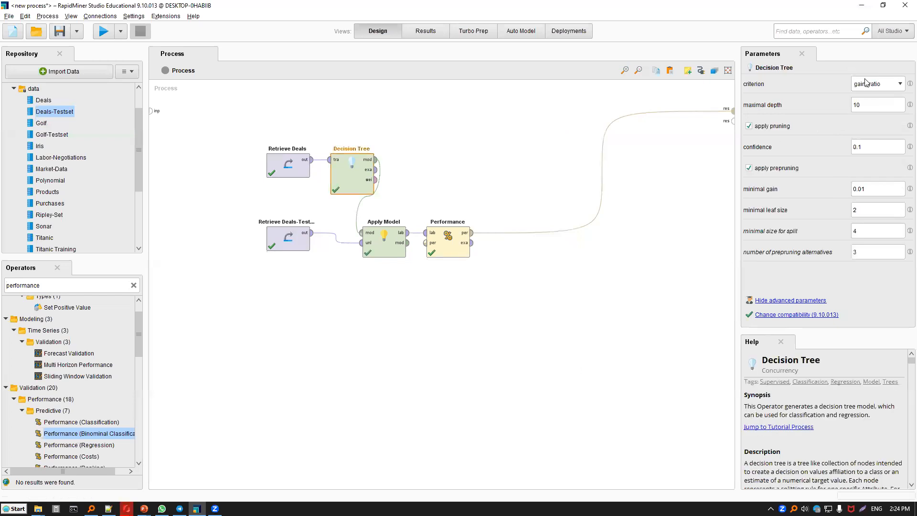
left_click(865, 80)
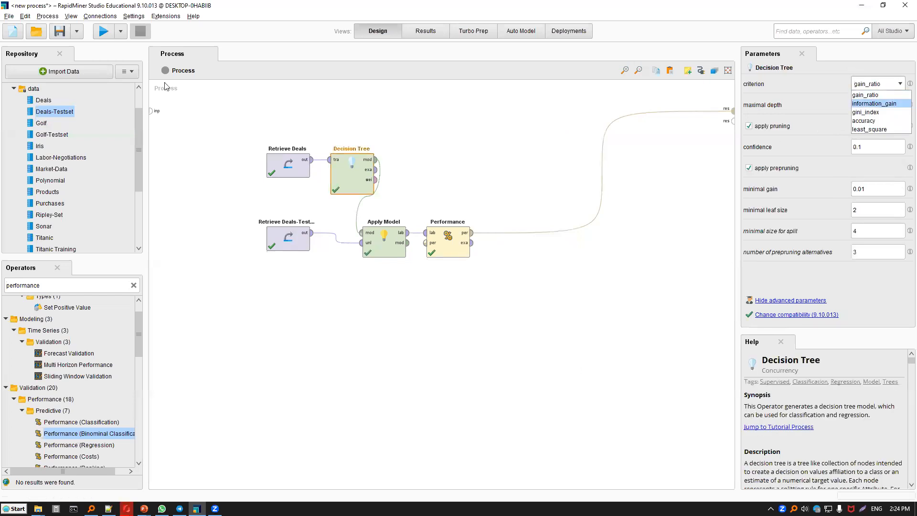
key("Return")
left_click(103, 31)
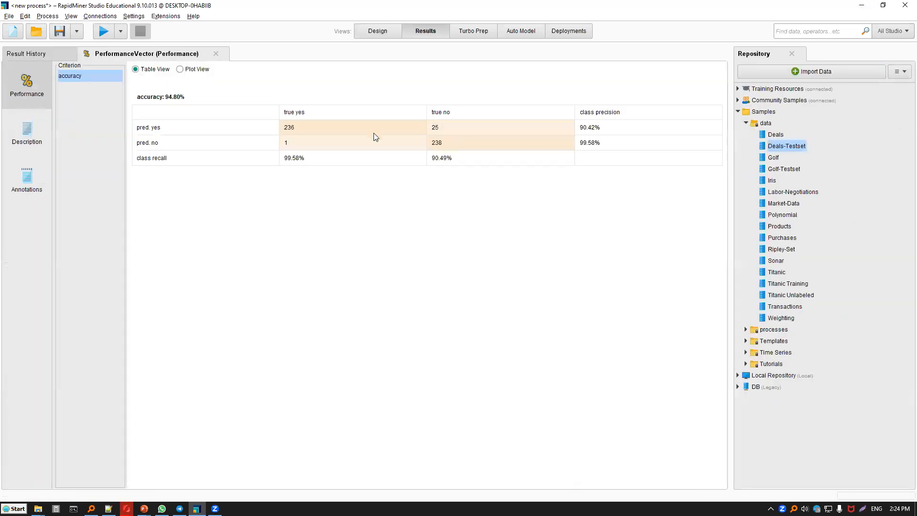
left_click(379, 32)
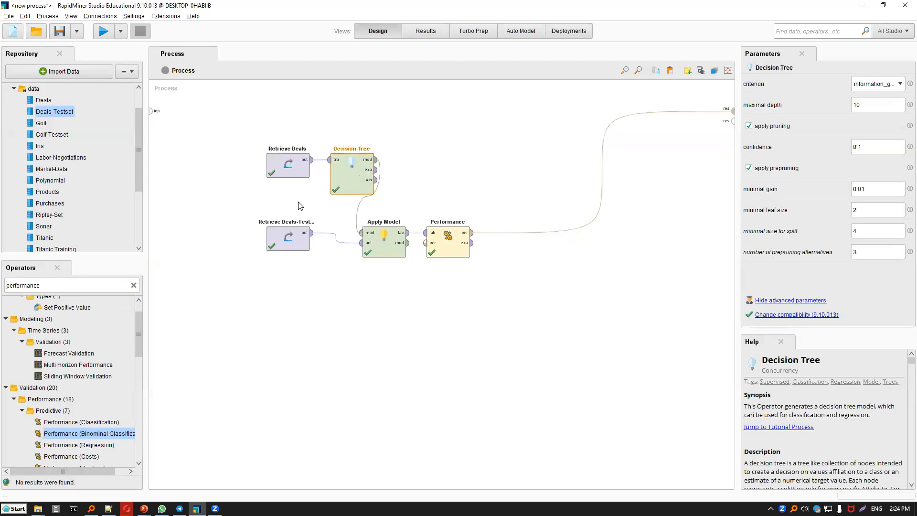
Replace the Decision Tree with a Random Forest operator, connected between Retrieve Deals and the model input of Apply Model.
key("Delete")
left_click(109, 285)
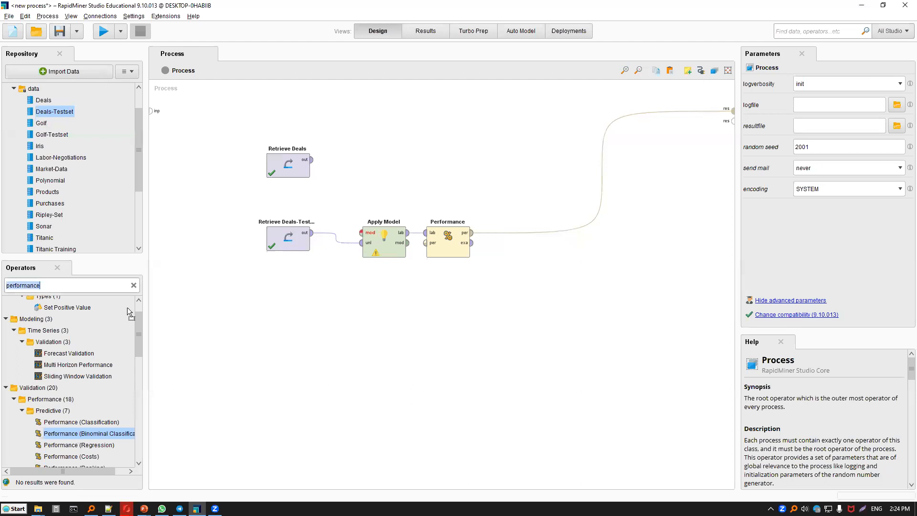
type("tree")
left_click_drag(383, 140, 406, 146)
left_click_drag(310, 160, 362, 232)
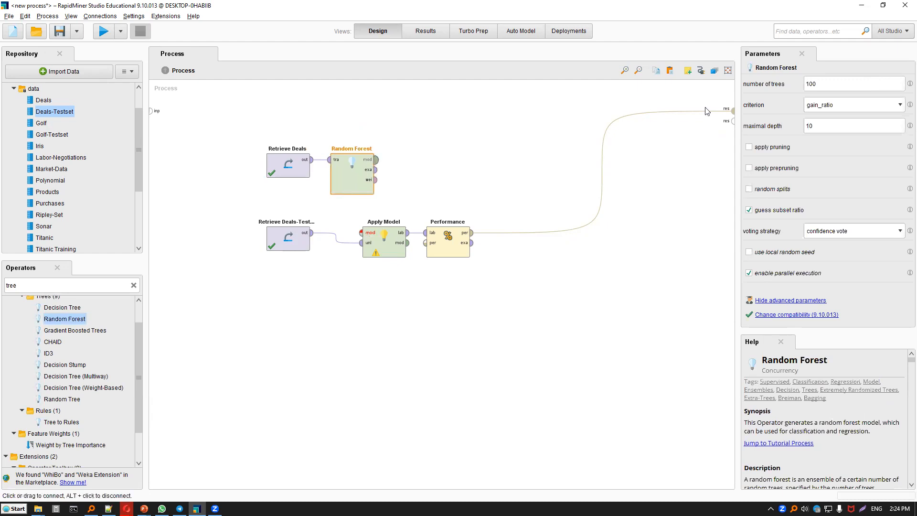
Set the Random Forest's number of trees to 10, run the process, and return to the design view.
double_click(822, 83)
type("10")
left_click(104, 32)
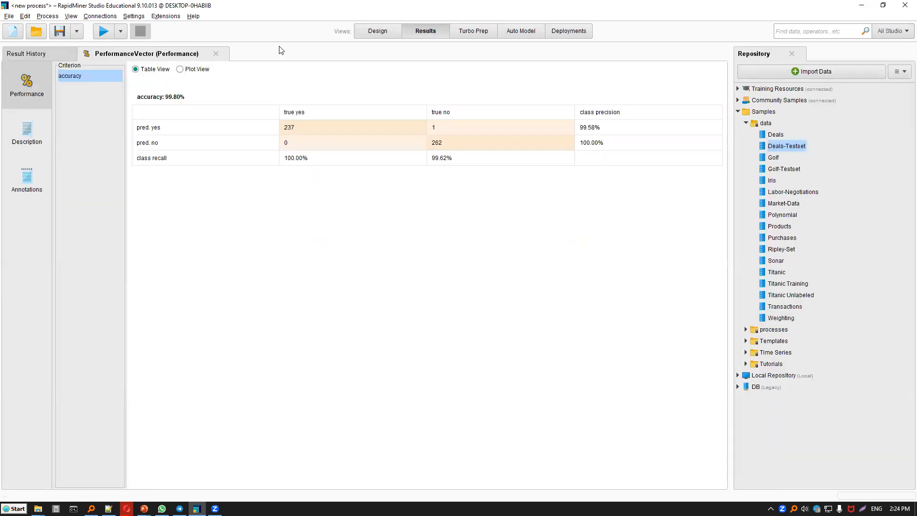
left_click(390, 30)
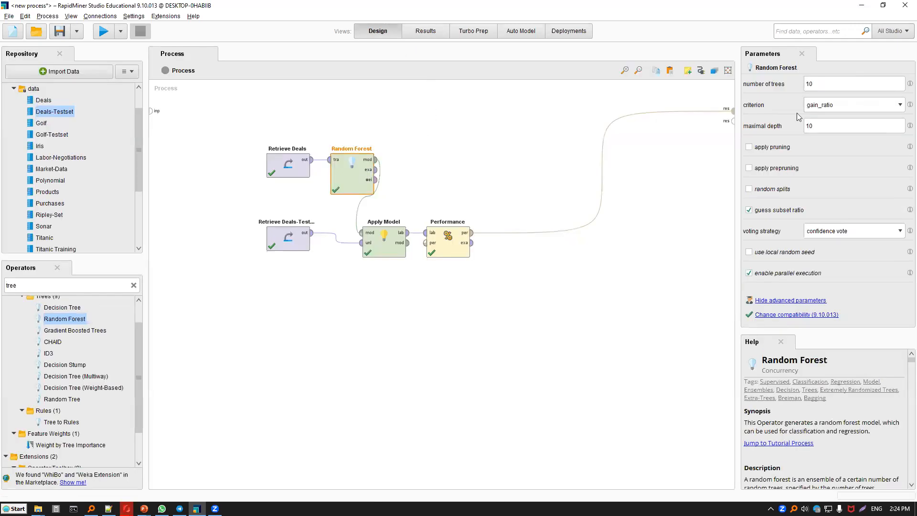
Rerun the process with the Random Forest set to 20 trees, examine the confusion matrix cells, and return to the design view.
left_click_drag(824, 85, 801, 91)
key("BackSpace")
key("BackSpace")
key("BackSpace")
key("BackSpace")
left_click(108, 30)
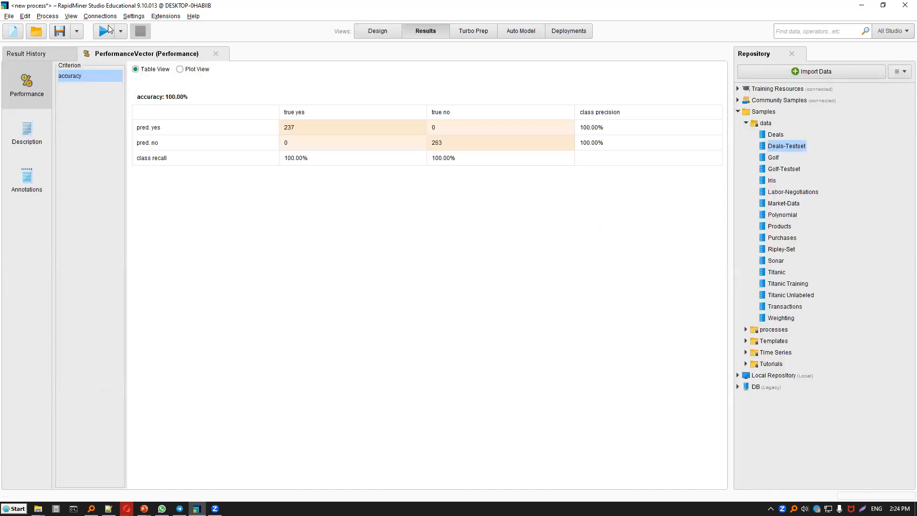
left_click(284, 126)
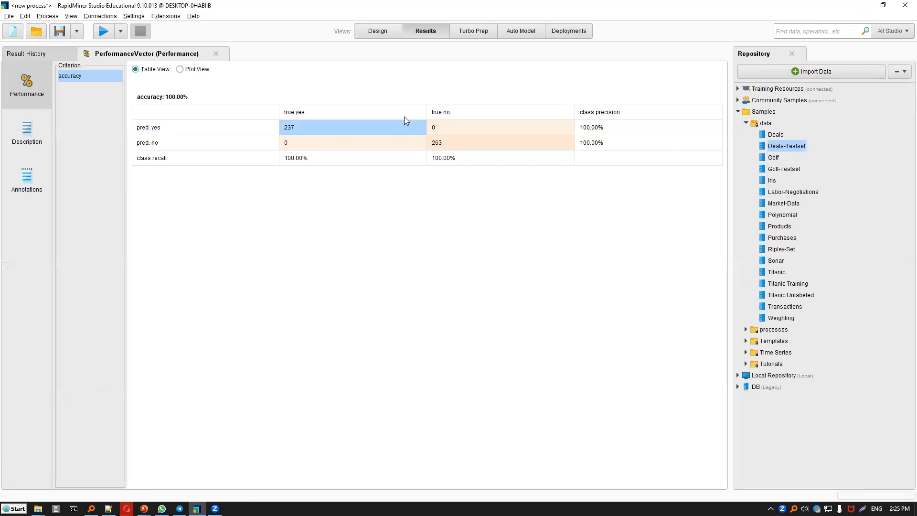
left_click(431, 144)
left_click(447, 126)
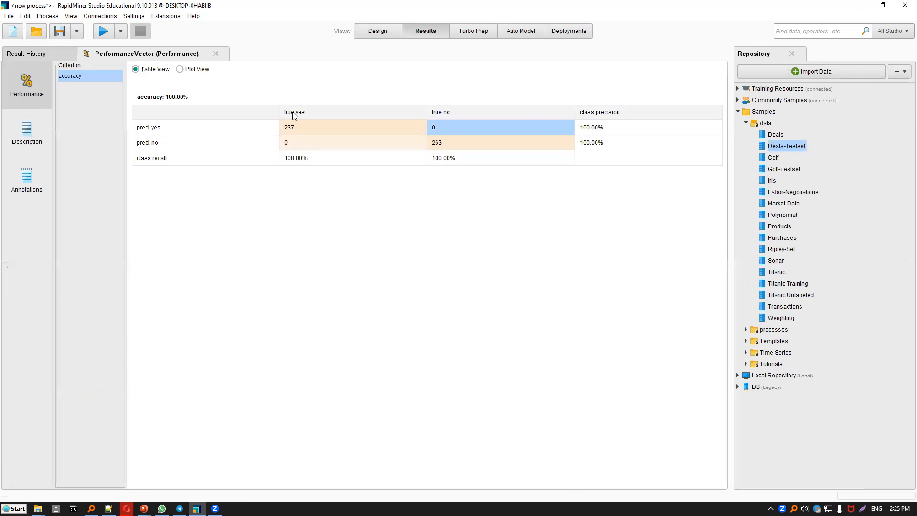
left_click(301, 142)
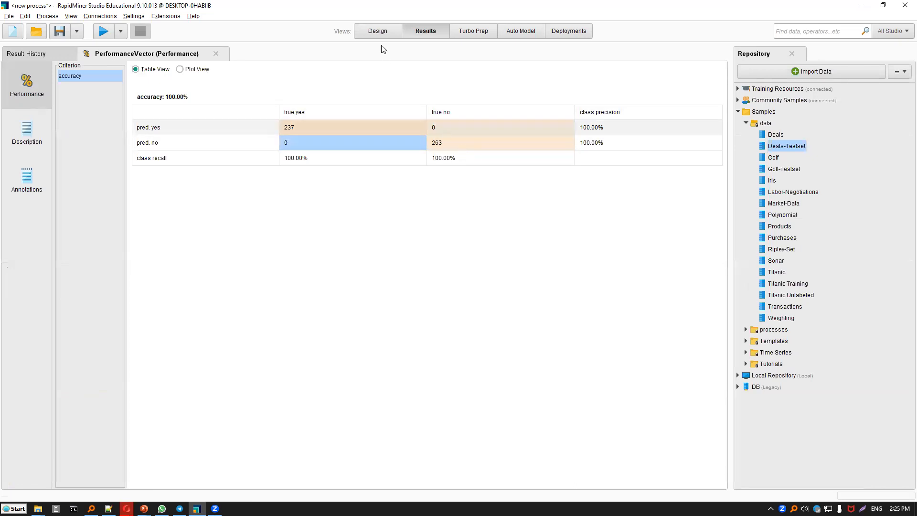
left_click(379, 33)
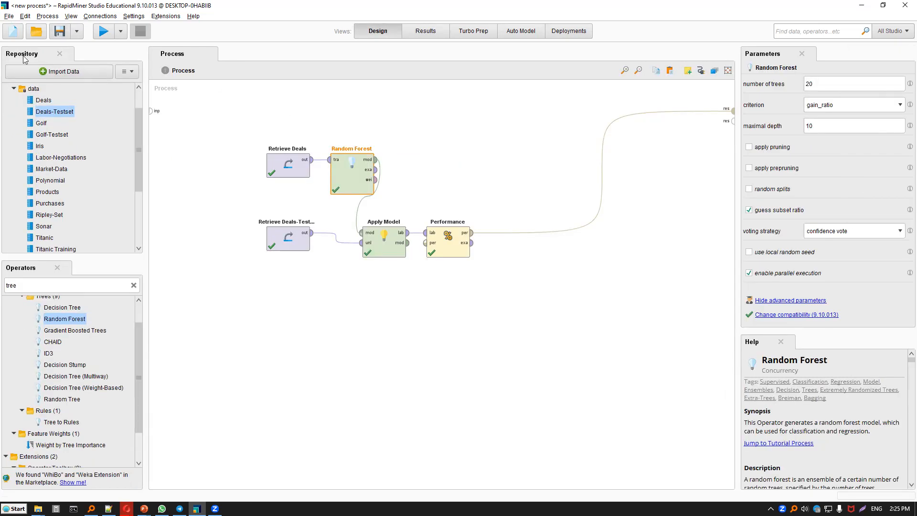
Save the process as klasifikasi-deals in the Local Repository's processes folder, overwriting the existing process of that name.
left_click(9, 16)
mouse_move(45, 53)
key("Down")
key("Down")
key("Return")
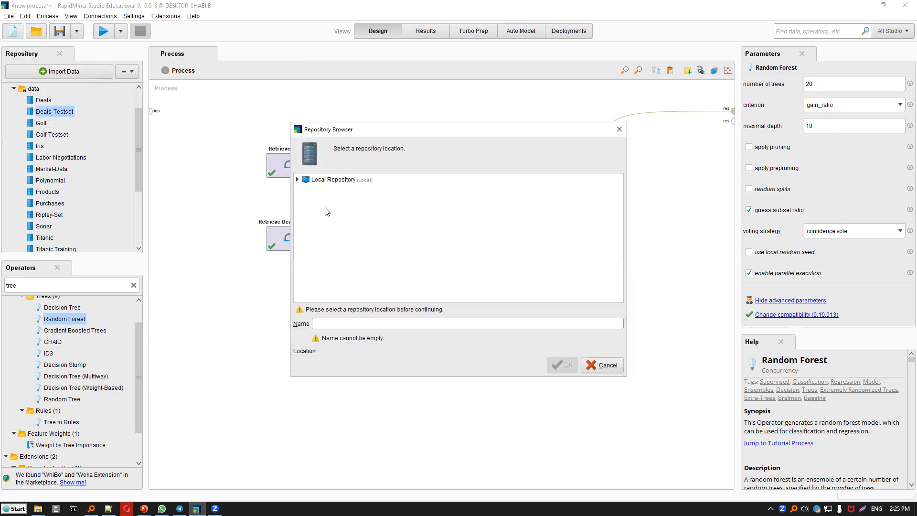
left_click(337, 321)
type("kalfiskasi")
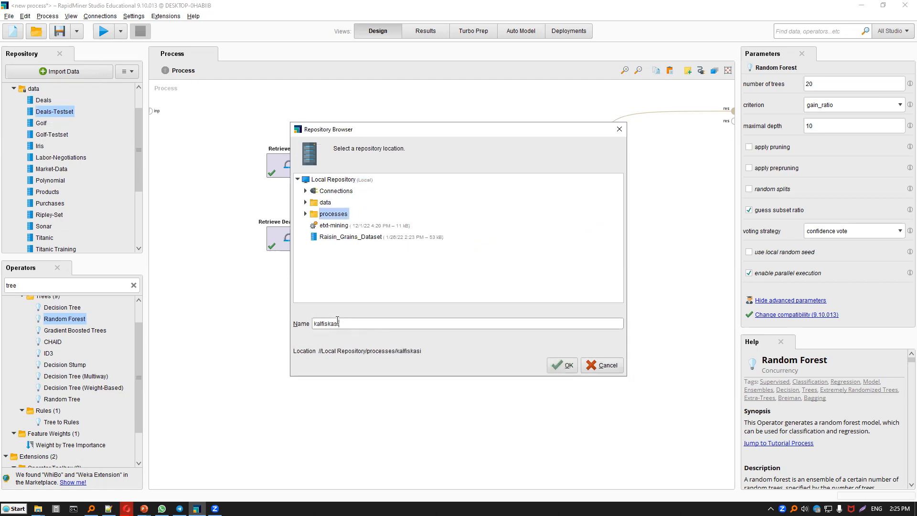
key("BackSpace")
key("BackSpace")
key("BackSpace")
key("BackSpace")
key("BackSpace")
key("BackSpace")
key("BackSpace")
key("BackSpace")
key("BackSpace")
type("kalsifikasi-delas")
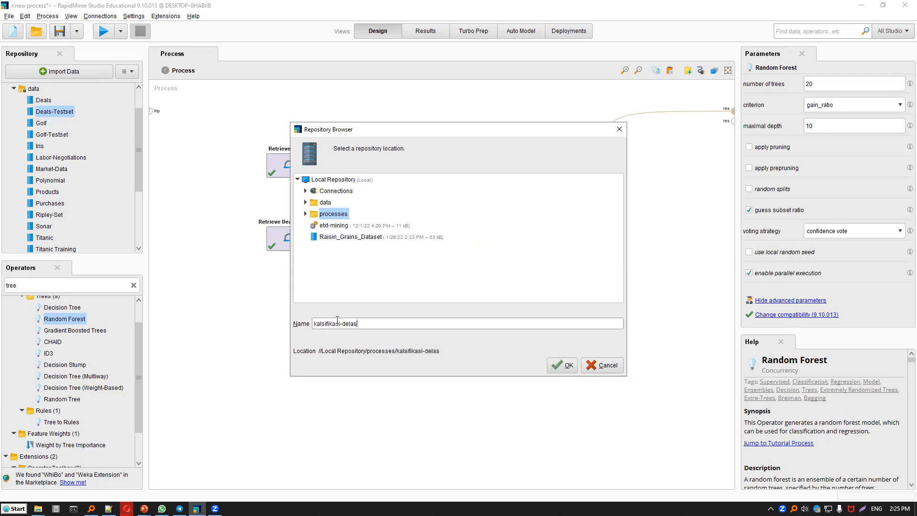
key("BackSpace")
key("BackSpace")
type("als")
left_click(320, 324)
key("BackSpace")
key("Right")
type("a")
left_click(557, 368)
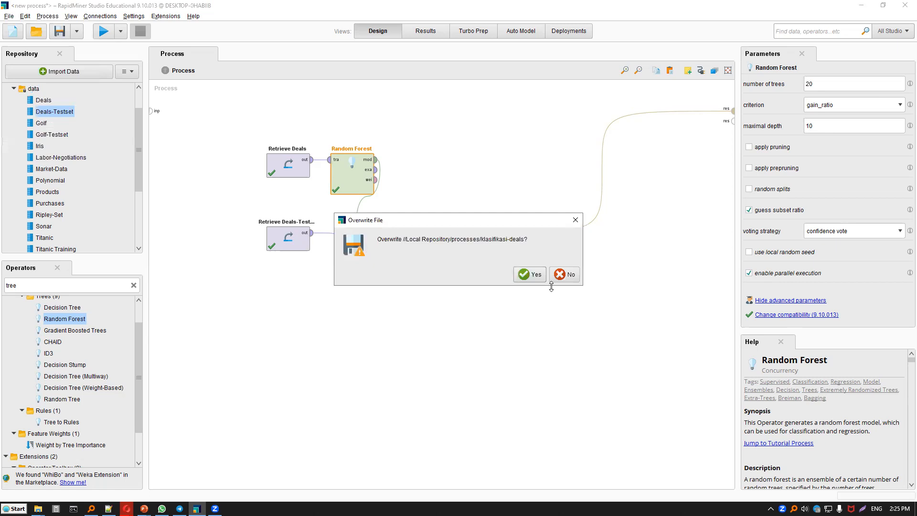
left_click(536, 274)
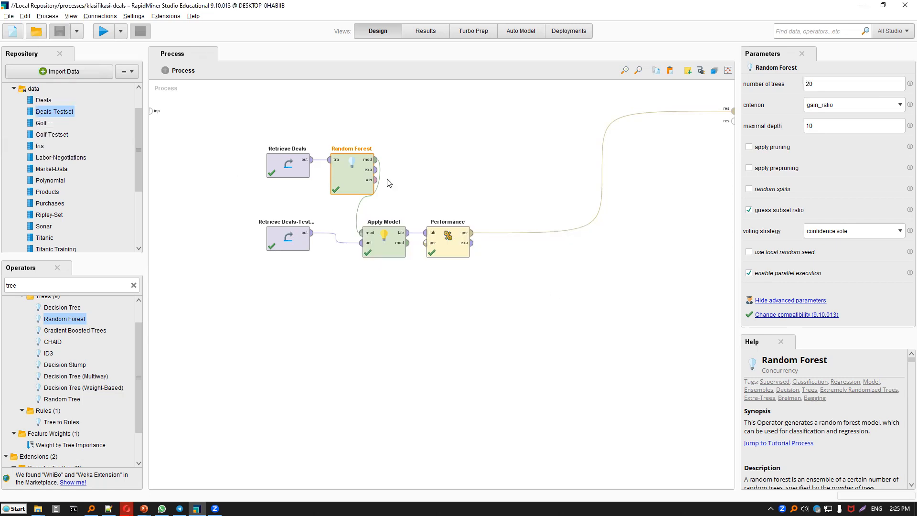
Create a new process that retrieves the Iris sample data, connect its output to the process result, and run it.
key("ctrl+n")
left_click(307, 199)
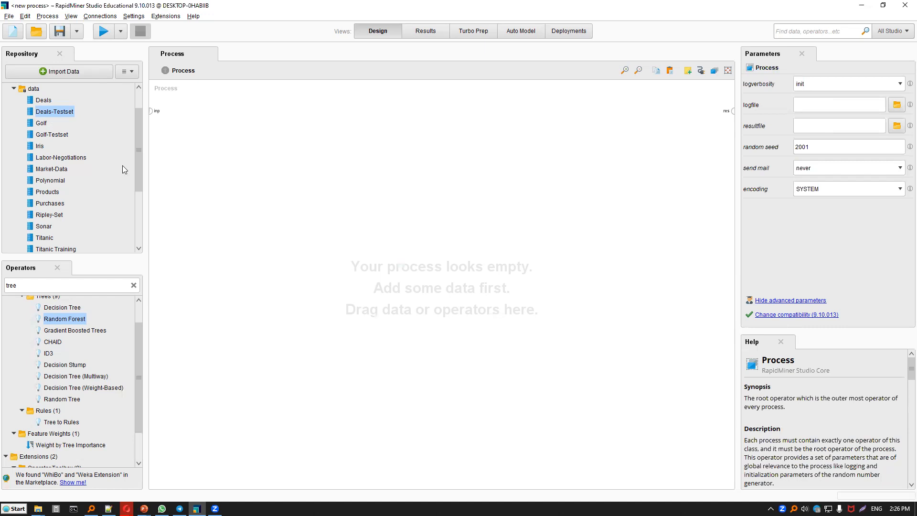
left_click(43, 149)
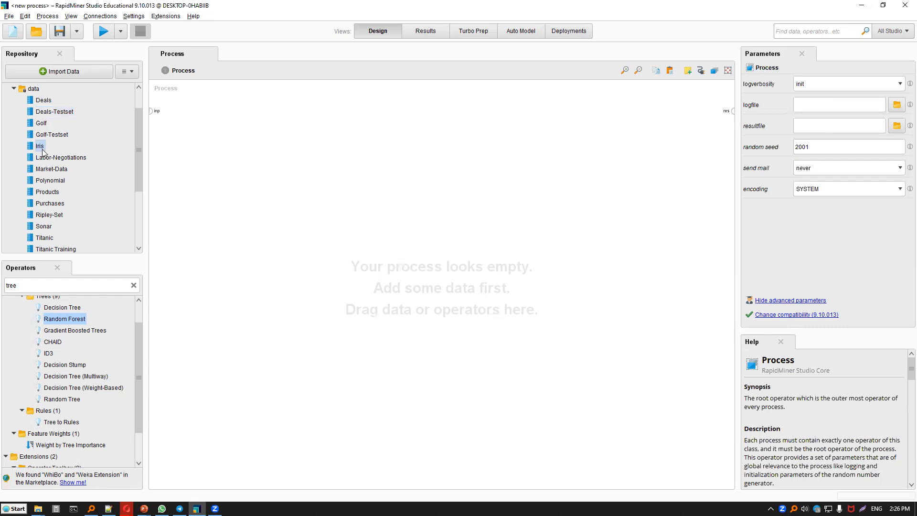
left_click_drag(156, 153, 211, 117)
left_click(733, 111)
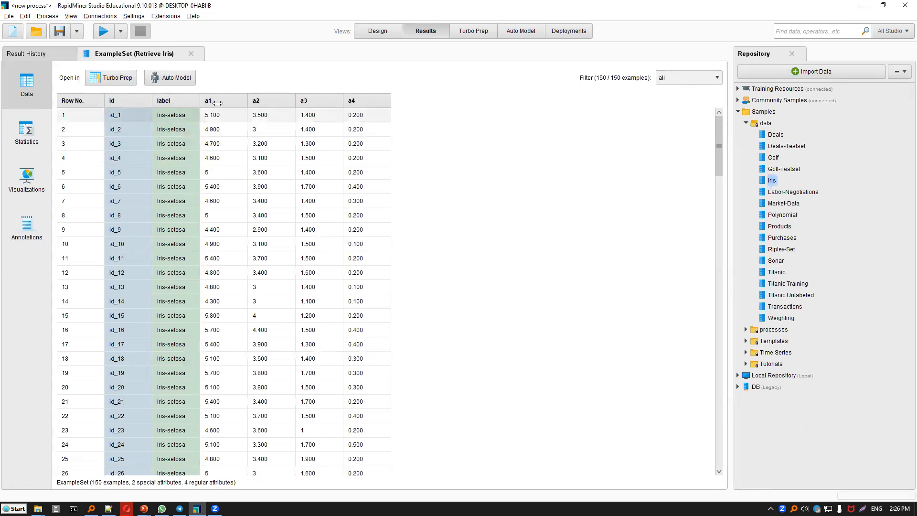
Examine the Iris data's statistics, including the class values of the label attribute, rerun the process, and return to the design view.
left_click(43, 141)
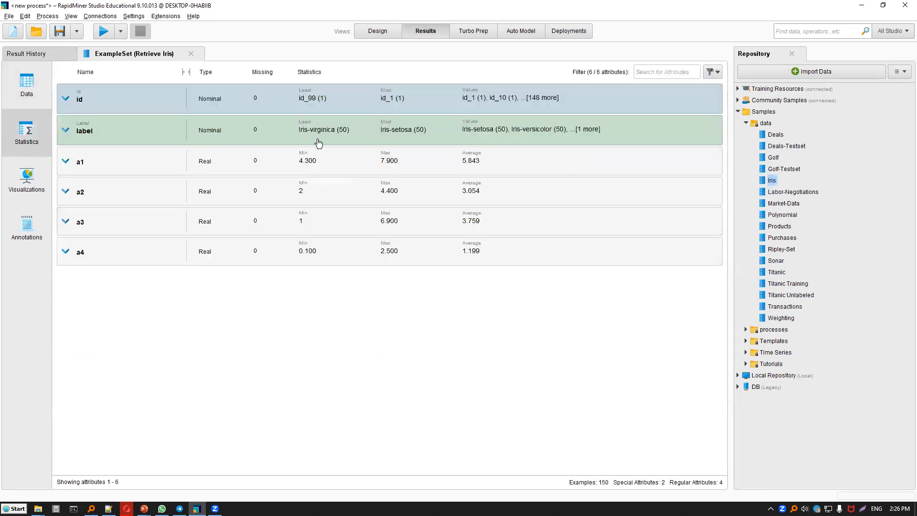
left_click(319, 143)
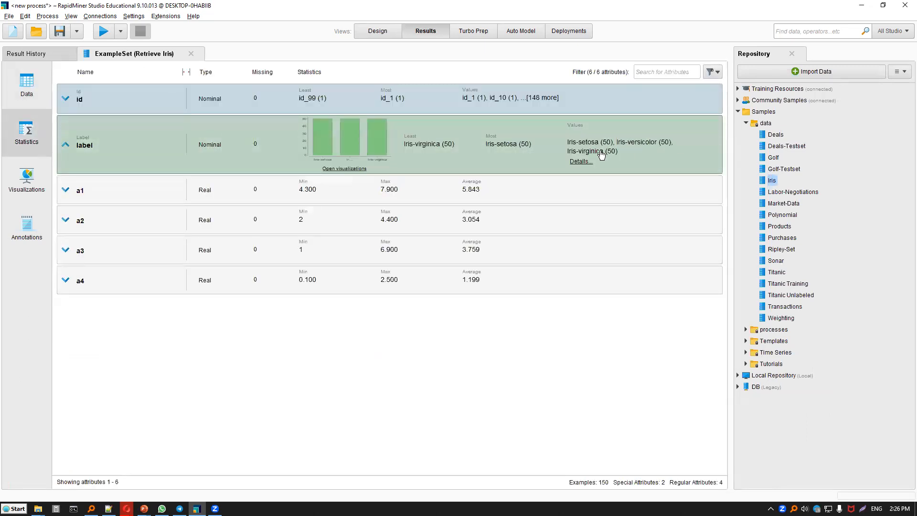
left_click(377, 31)
key("F9")
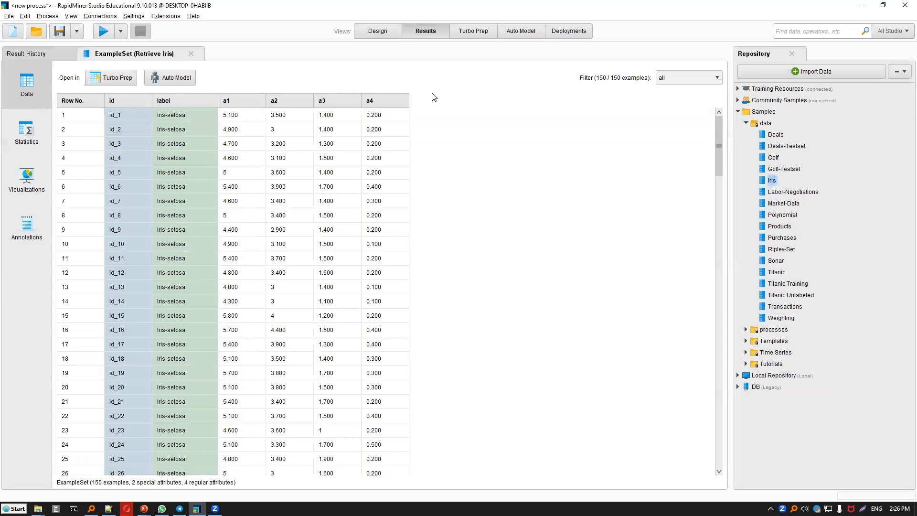
key("F8")
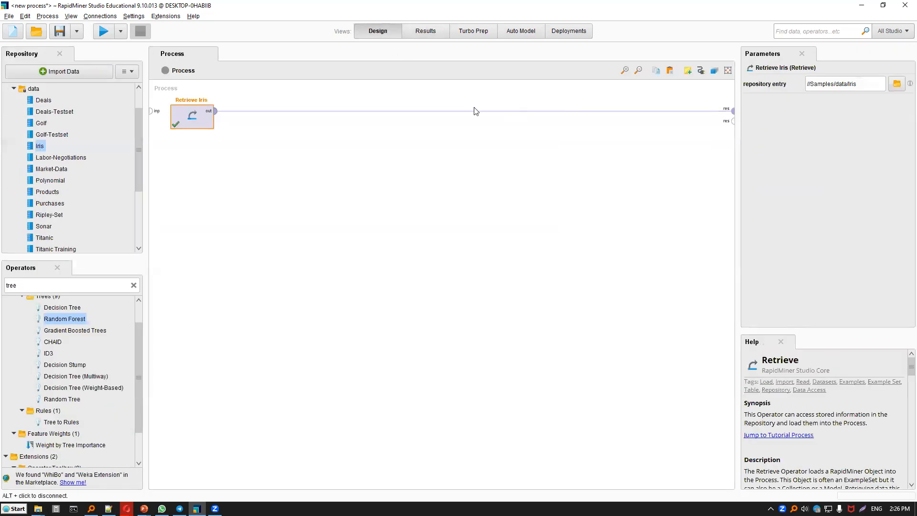
Remove the connection from Retrieve Iris to the result port and connect a Split Data operator to its output instead.
key("Delete")
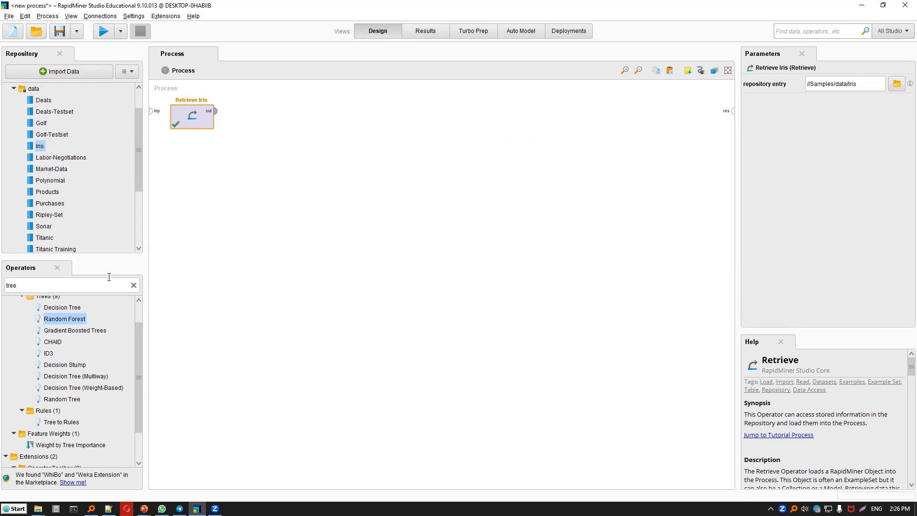
left_click(134, 285)
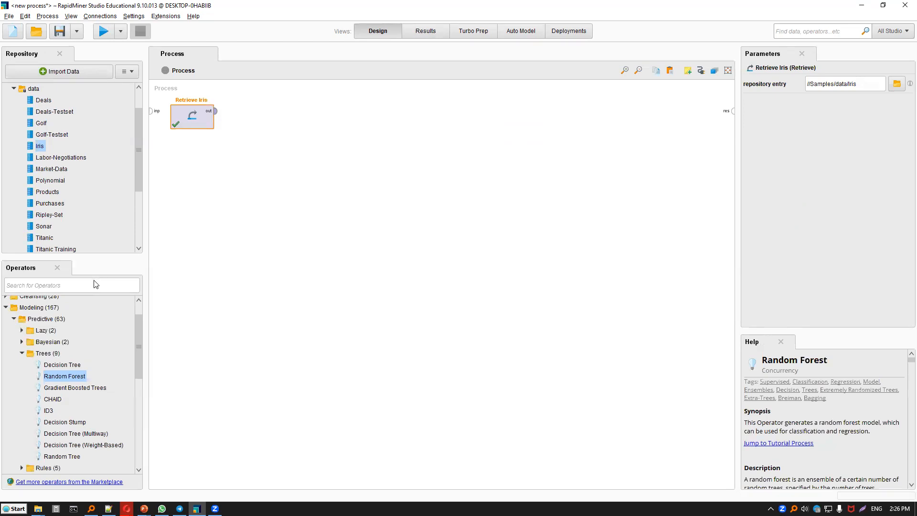
left_click(91, 285)
type("split data")
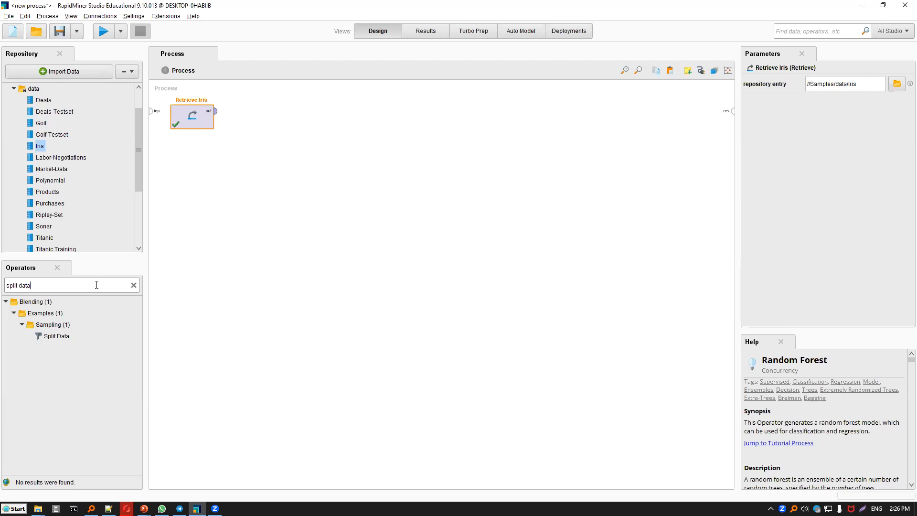
left_click_drag(57, 335, 59, 337)
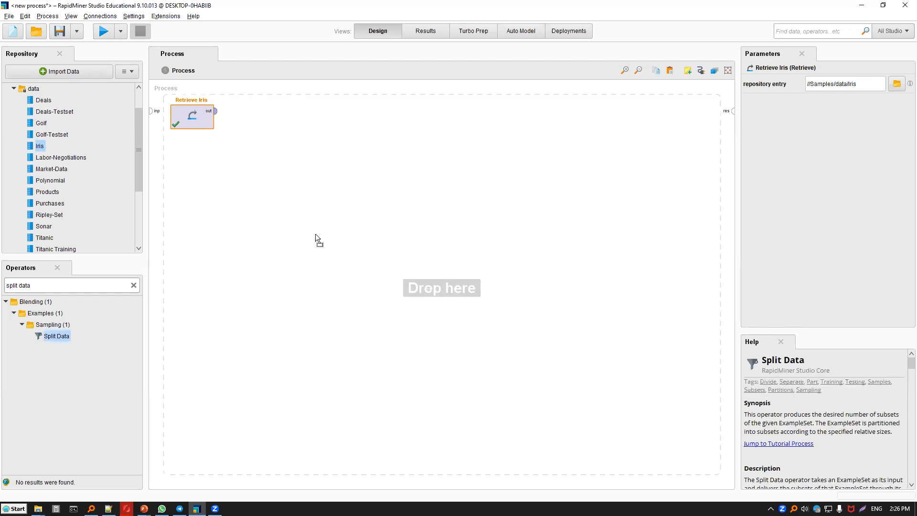
left_click_drag(278, 115, 244, 116)
left_click_drag(216, 111, 233, 111)
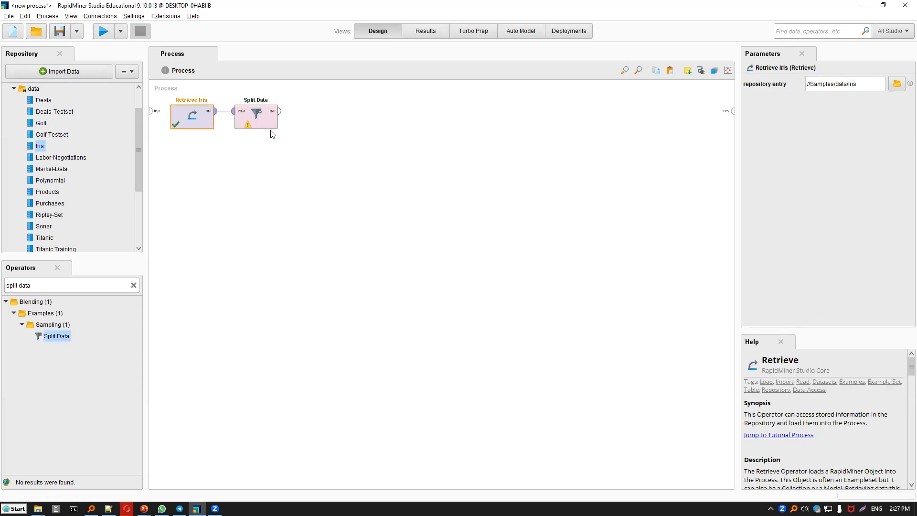
Define two partitions for the Split Data operator with ratios 0.6 and 0.4.
left_click(265, 102)
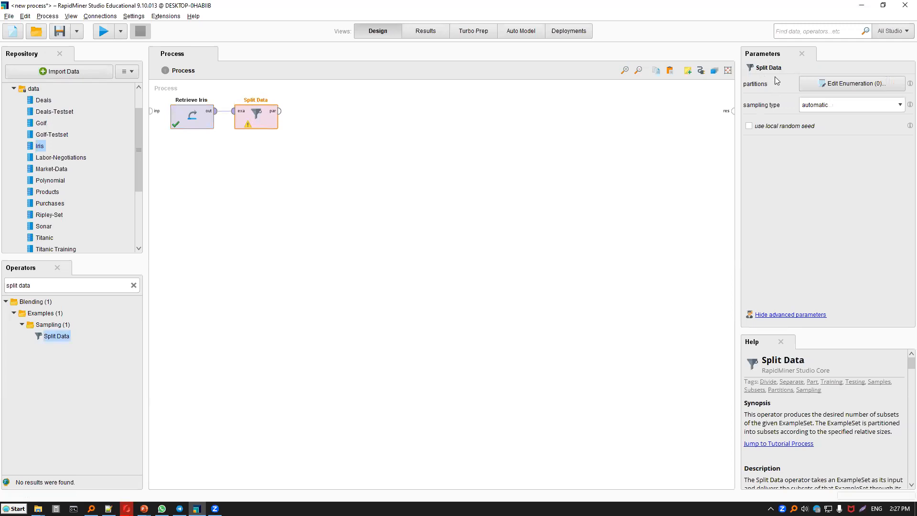
left_click(808, 86)
left_click(456, 369)
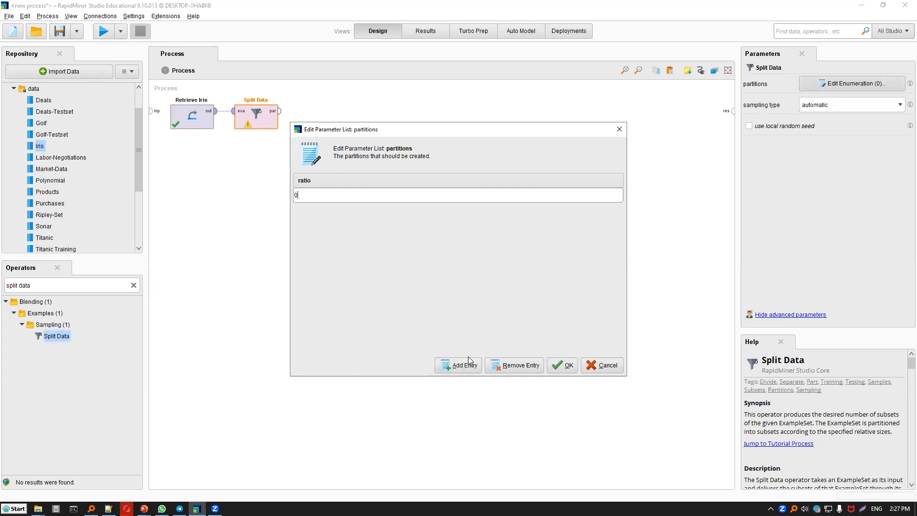
key("alt+a")
type("0.4")
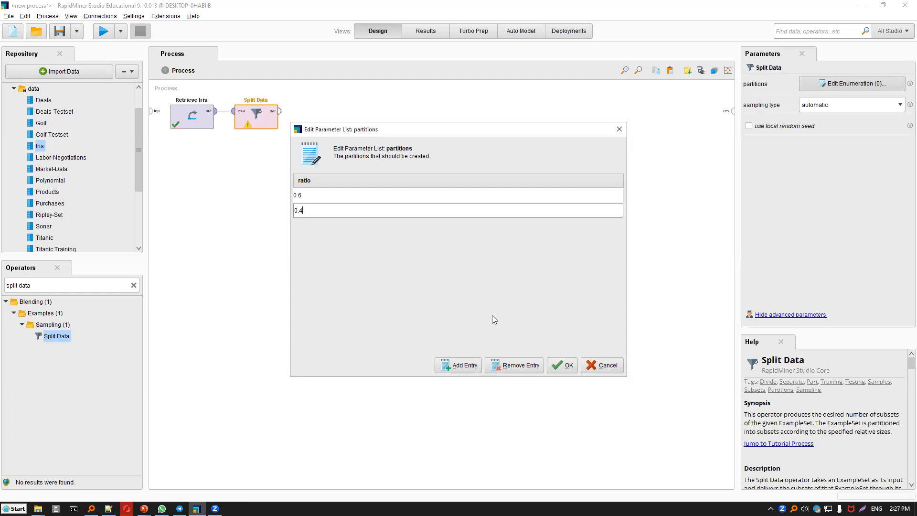
left_click(316, 196)
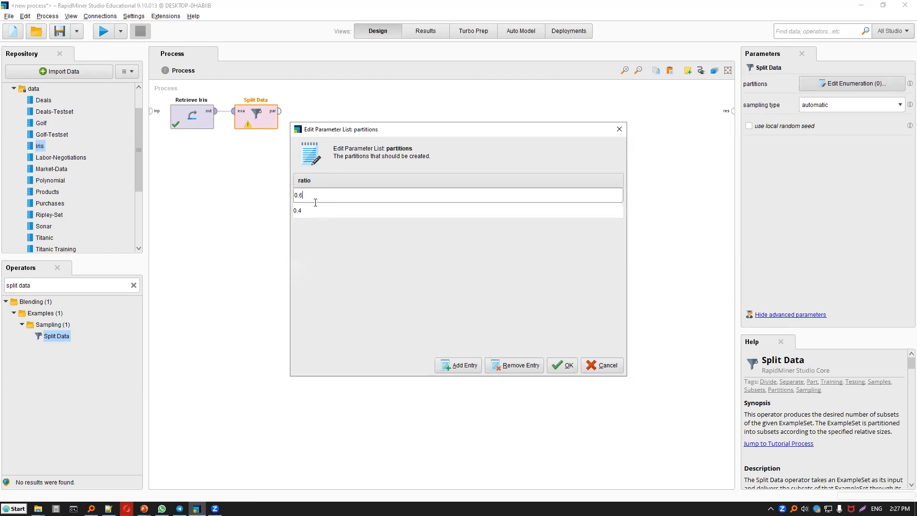
left_click(316, 209)
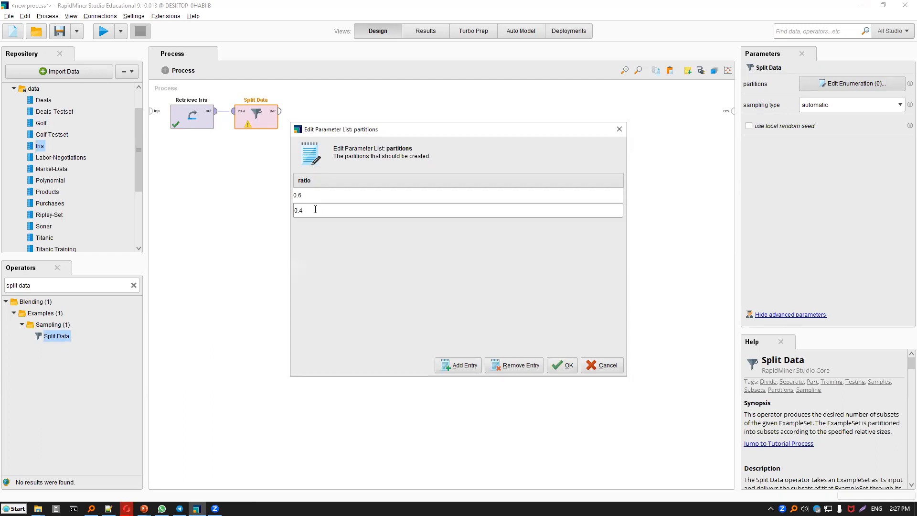
left_click(295, 196)
left_click(307, 210)
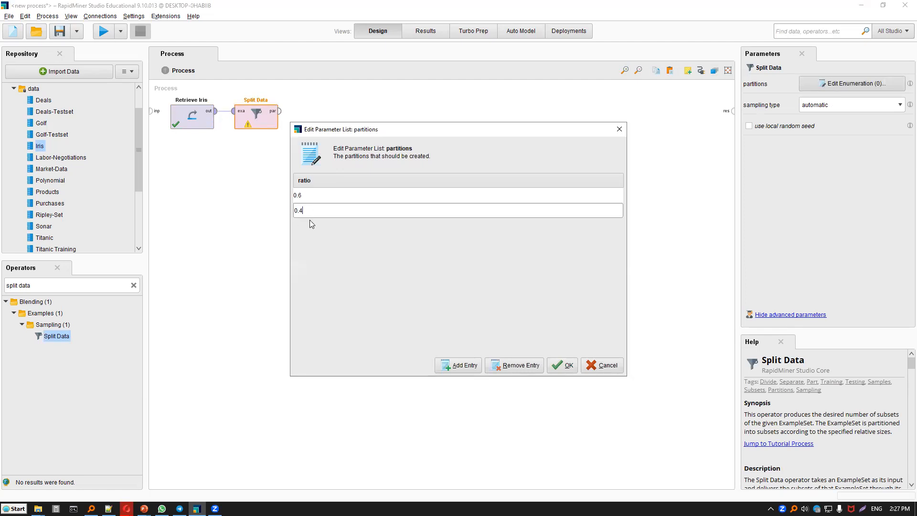
left_click(301, 195)
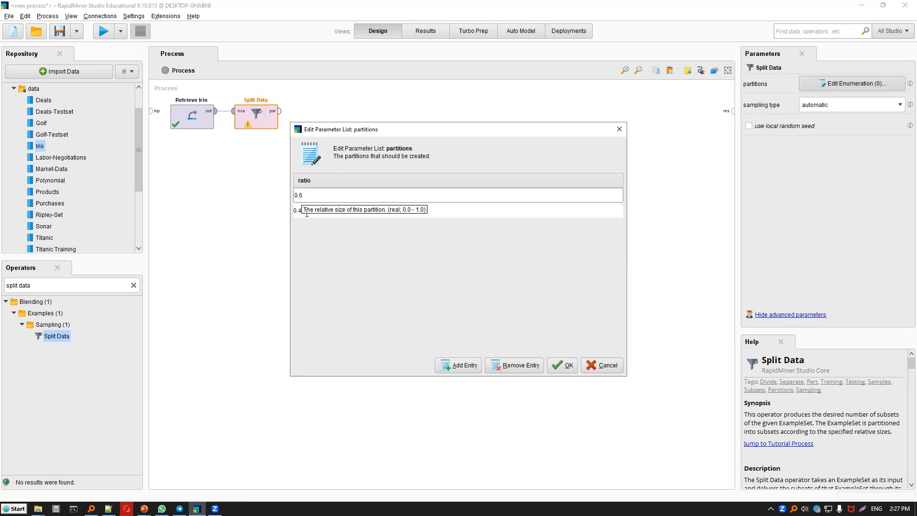
left_click(307, 212)
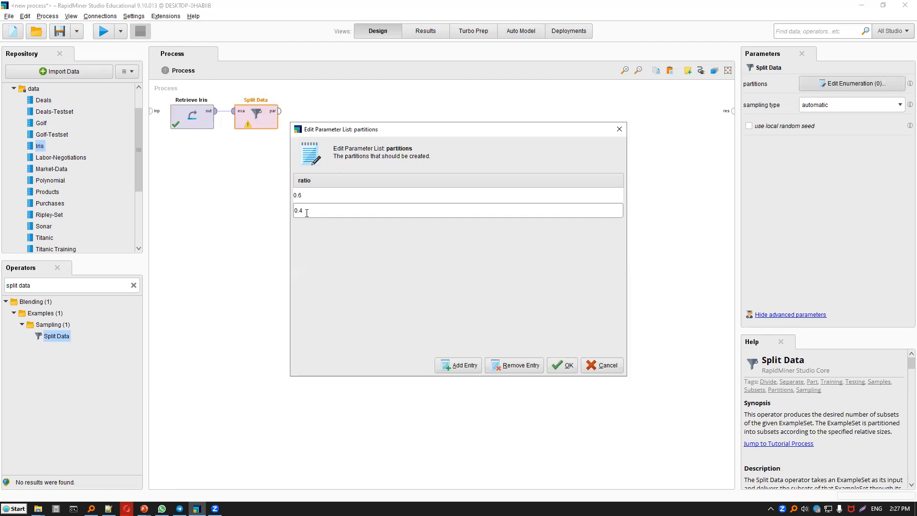
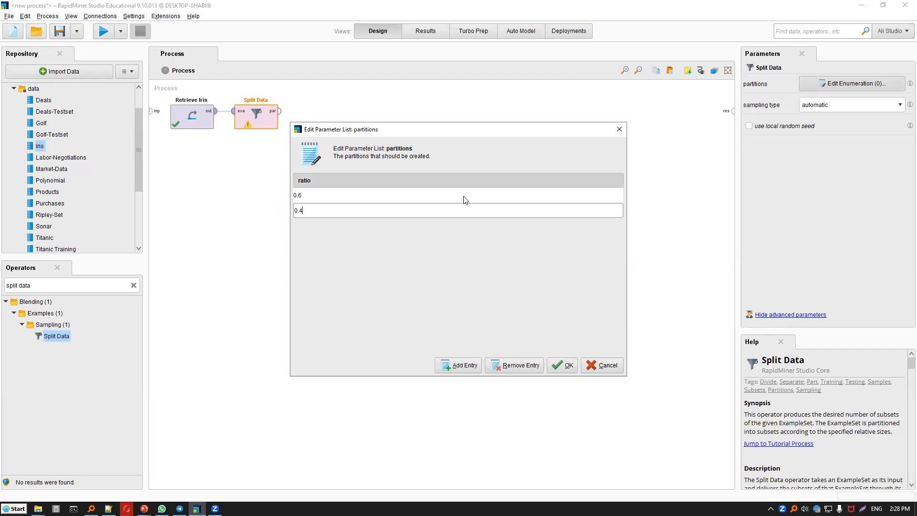
Confirm the partition ratios and add a Decision Tree operator trained on Split Data's first partition.
key("Return")
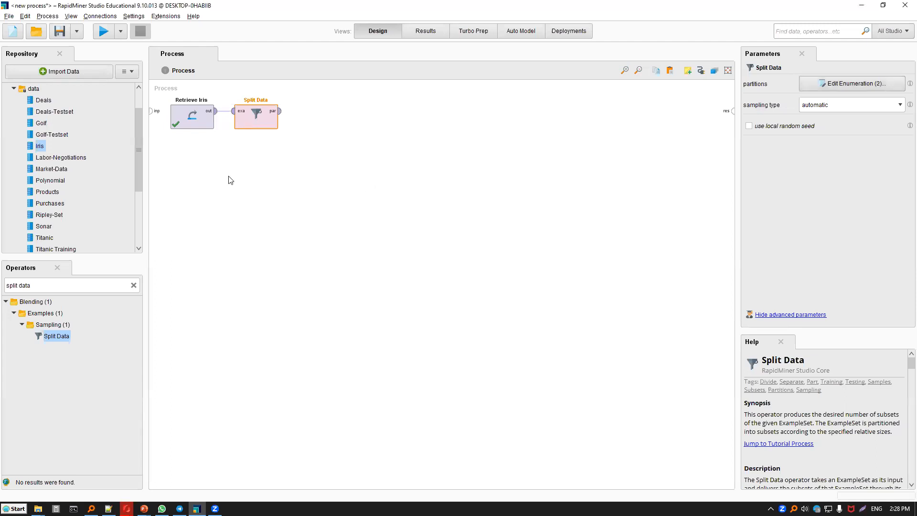
left_click(116, 285)
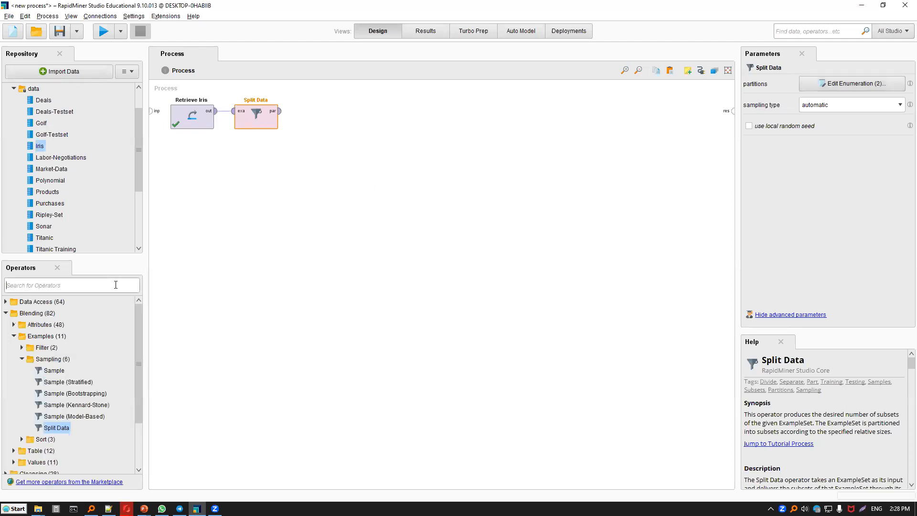
type("tree")
left_click_drag(77, 336, 286, 117)
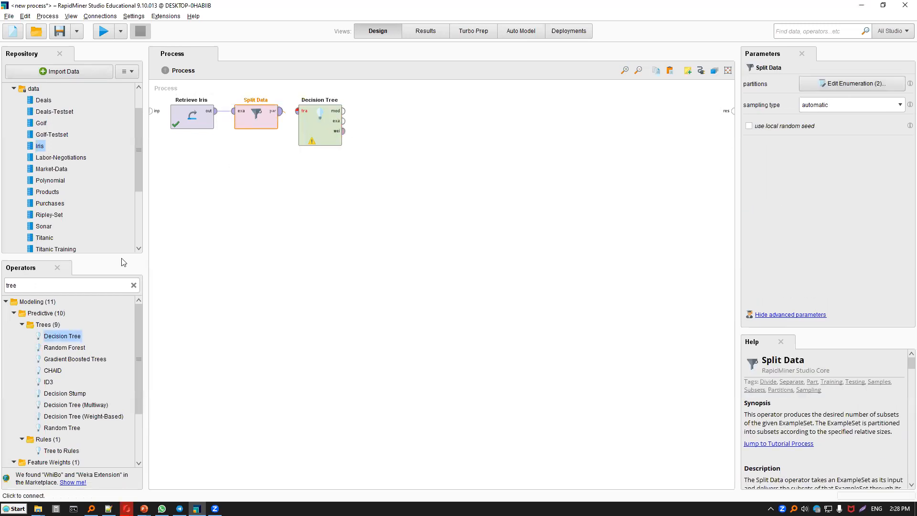
Add an Apply Model operator that takes the second partition as unlabelled data and the Decision Tree's model output.
double_click(79, 287)
type("app")
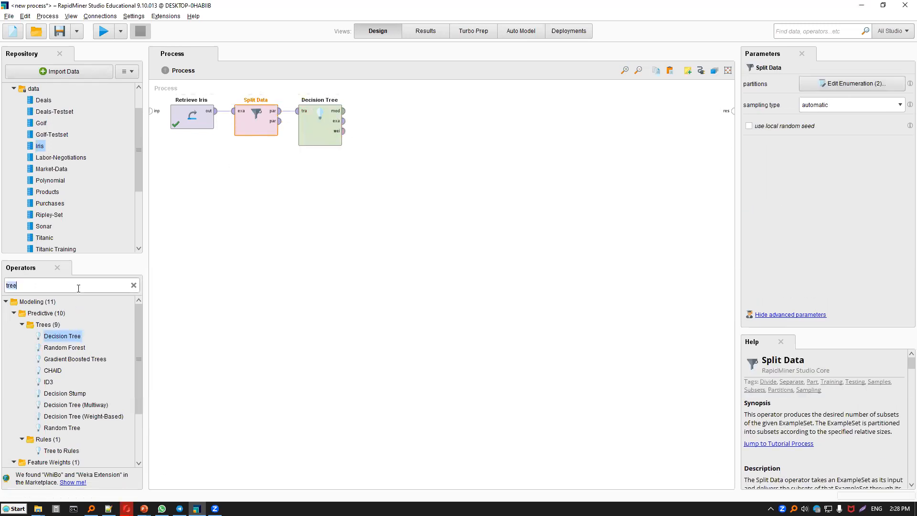
type("ly model")
left_click_drag(67, 357, 359, 245)
left_click(369, 239)
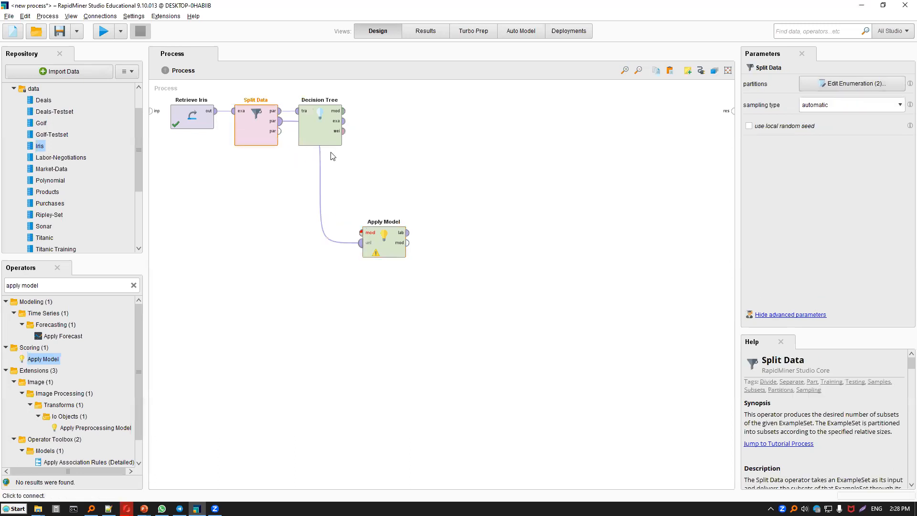
left_click_drag(323, 129, 362, 233)
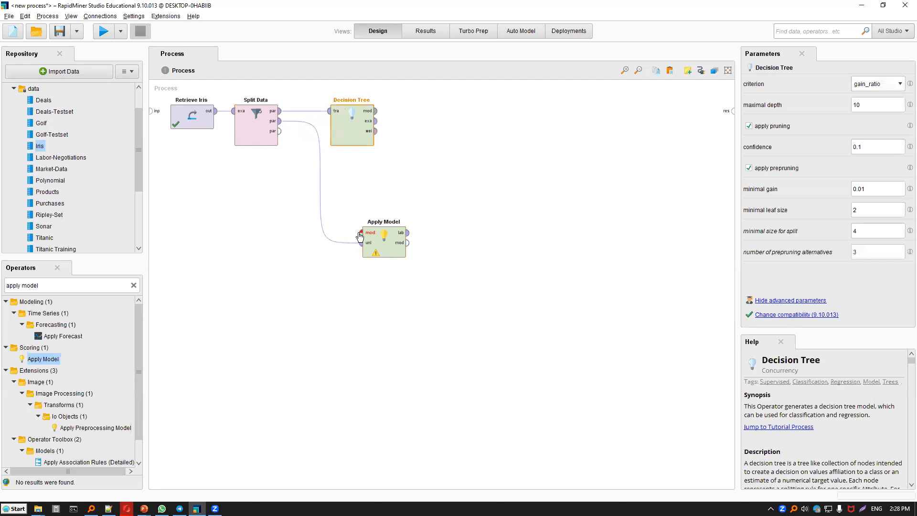
Add a Performance (Binominal Classification) operator between Apply Model's labelled output and the process result, and try to run the process.
left_click(134, 285)
left_click(108, 285)
type("perdo")
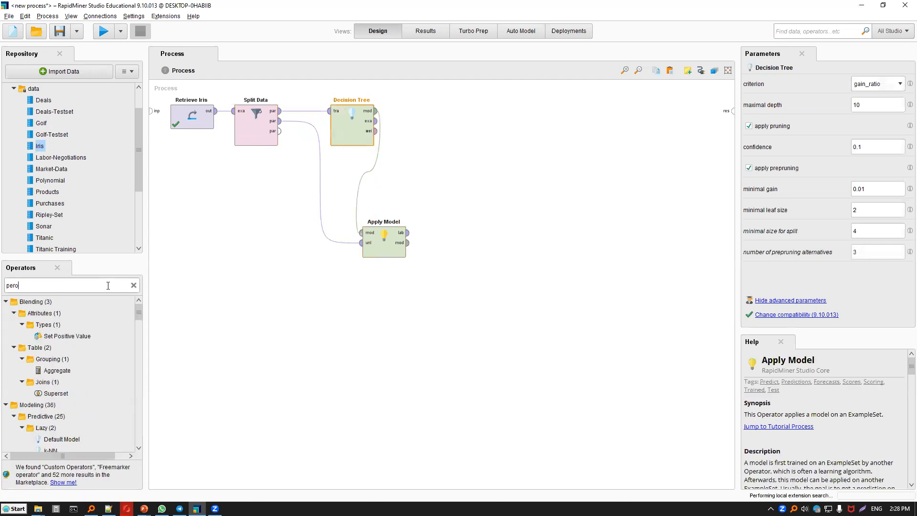
key("BackSpace")
key("BackSpace")
type("form")
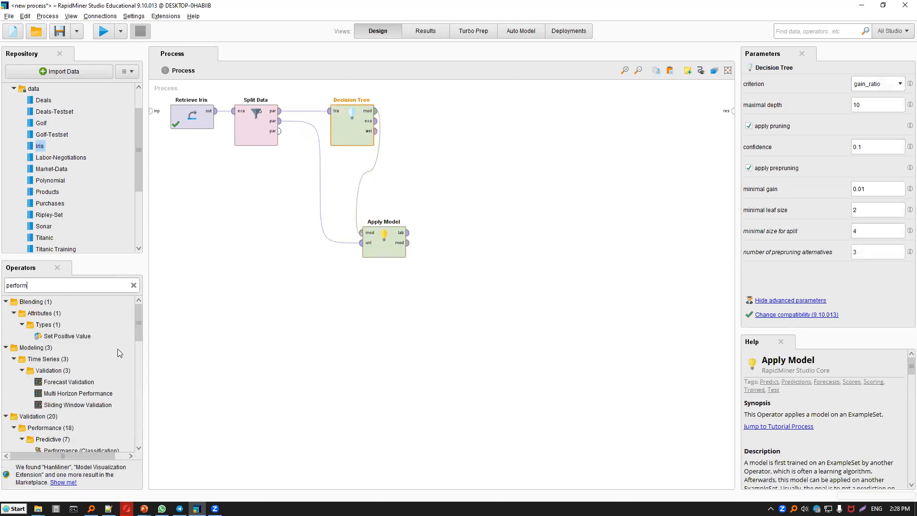
left_click_drag(118, 379, 384, 265)
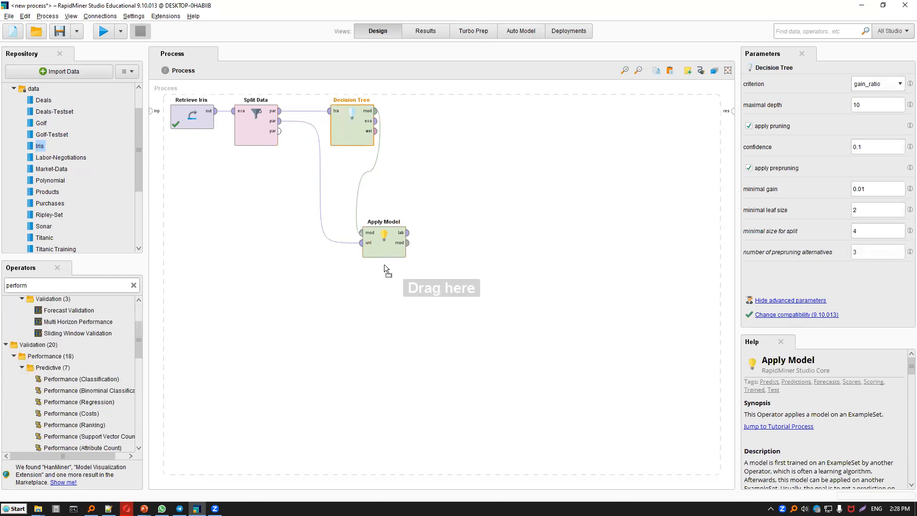
left_click_drag(456, 228, 426, 235)
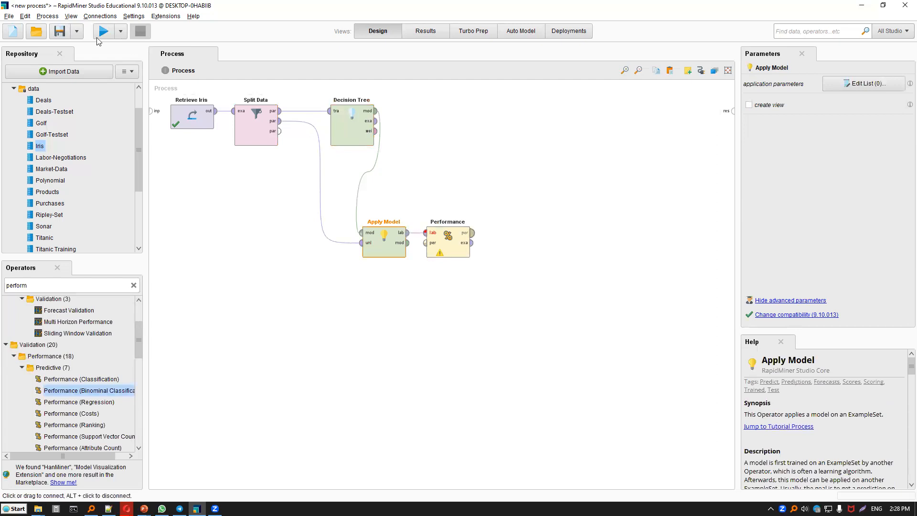
key("F11")
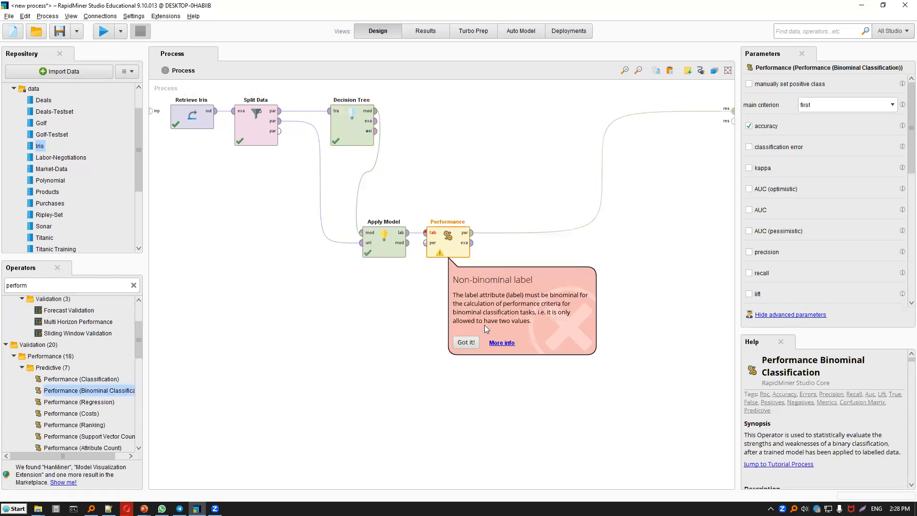
Replace the binominal performance operator with Performance (Classification) in the same position and run the process.
left_click(451, 240)
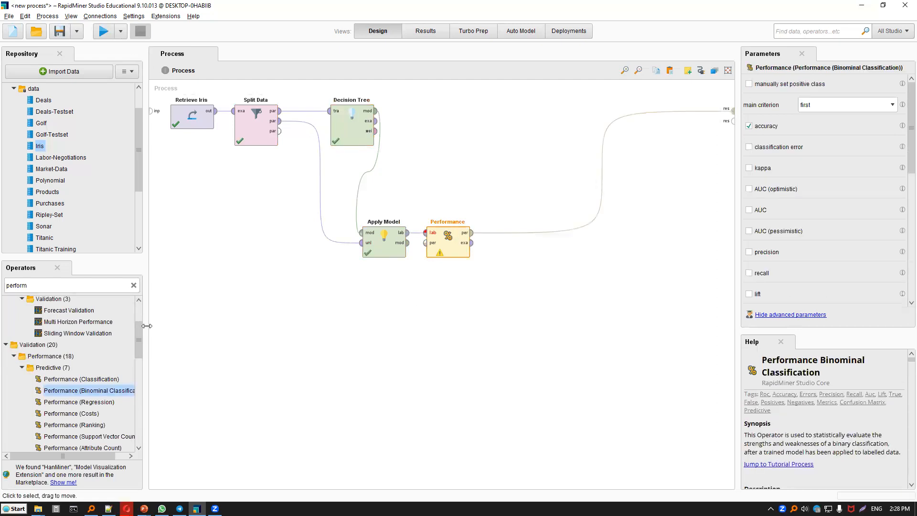
key("Delete")
left_click_drag(99, 380, 448, 240)
key("F11")
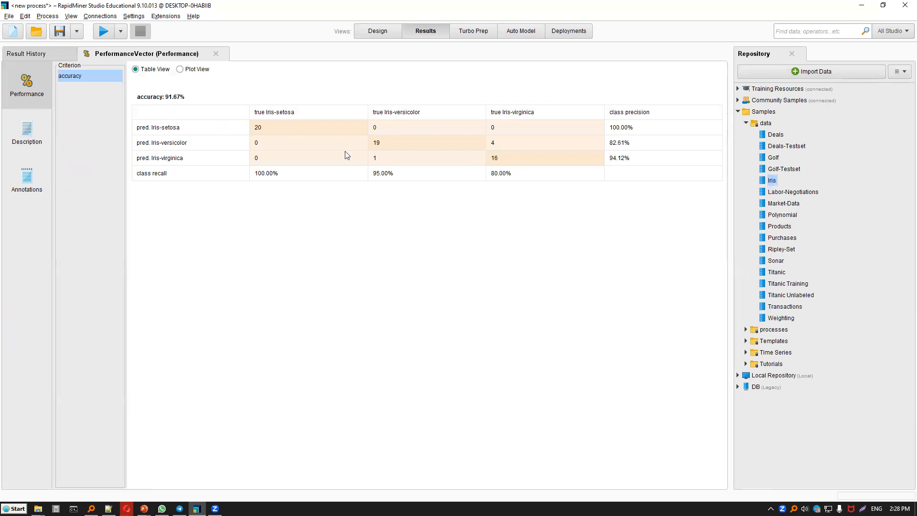
Return to the design view and replace the Decision Tree with a Random Forest wired between Split Data and Apply Model.
key("F8")
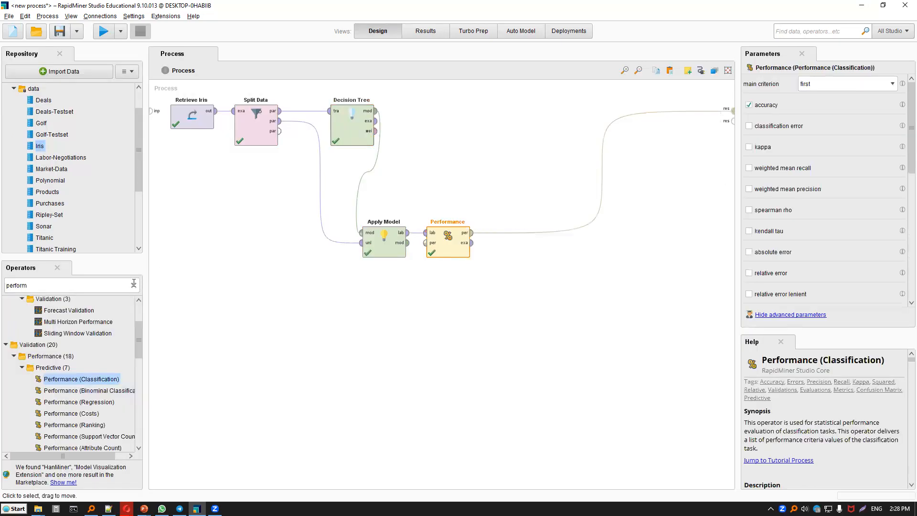
left_click(352, 125)
key("Delete")
left_click(119, 288)
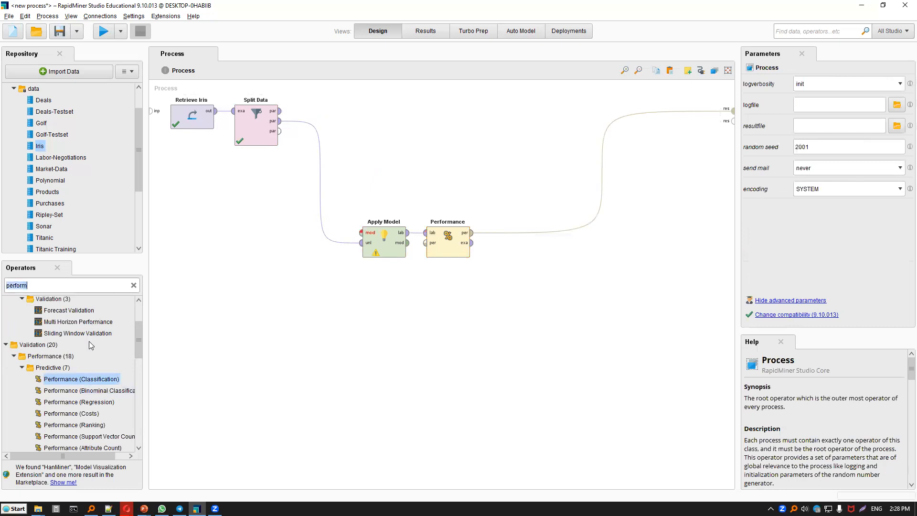
type("tree")
left_click_drag(73, 323, 359, 118)
left_click_drag(280, 111, 361, 233)
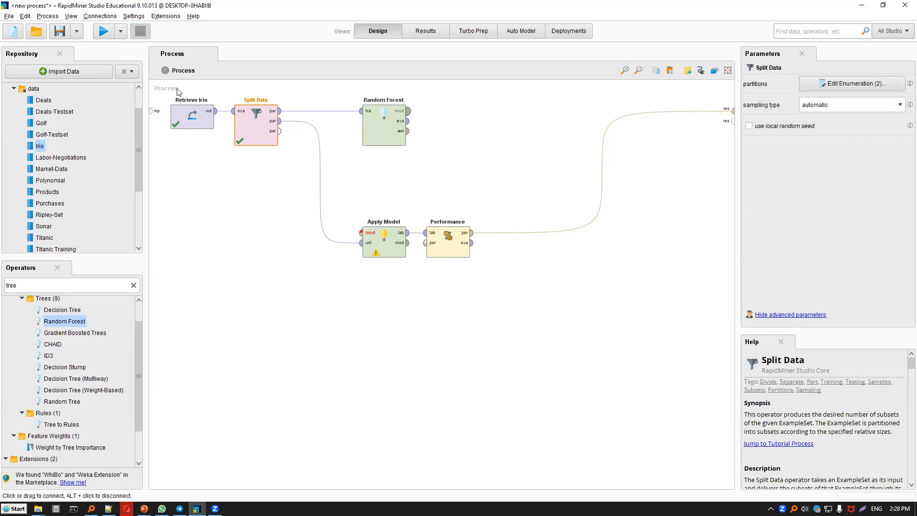
Set the Random Forest's number of trees to 10 and run the process to check its accuracy.
left_click_drag(805, 80, 768, 83)
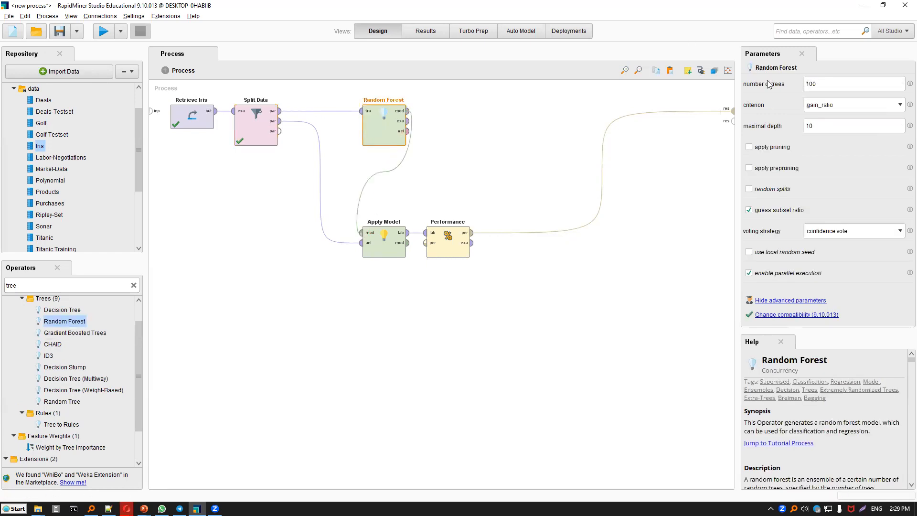
type("10")
left_click(104, 31)
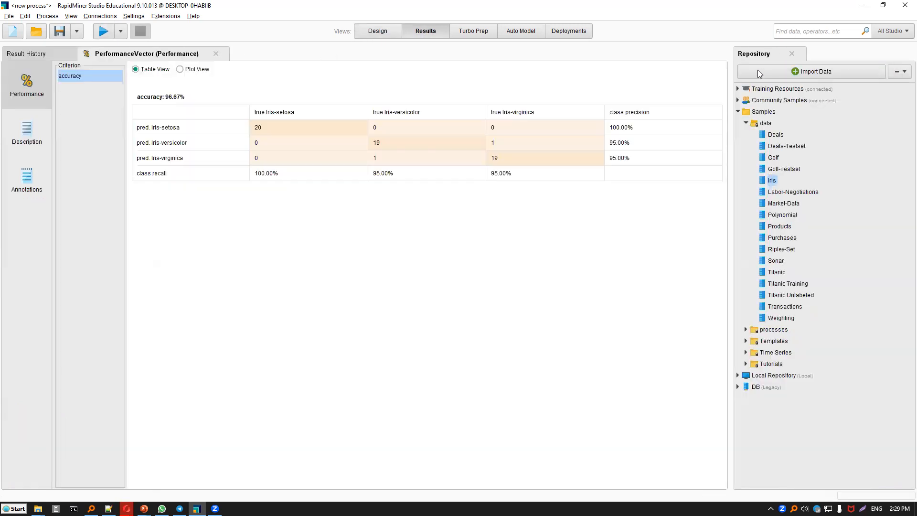
key("F8")
left_click_drag(813, 84, 797, 85)
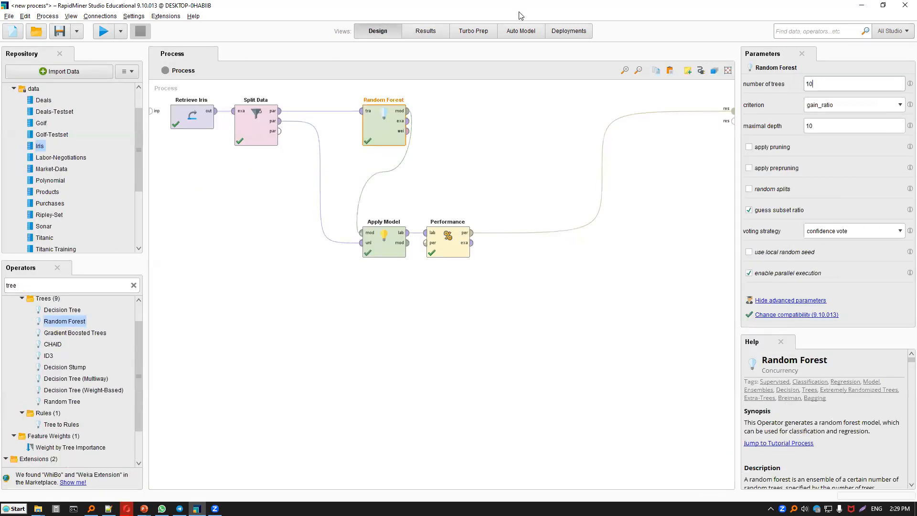
left_click(105, 31)
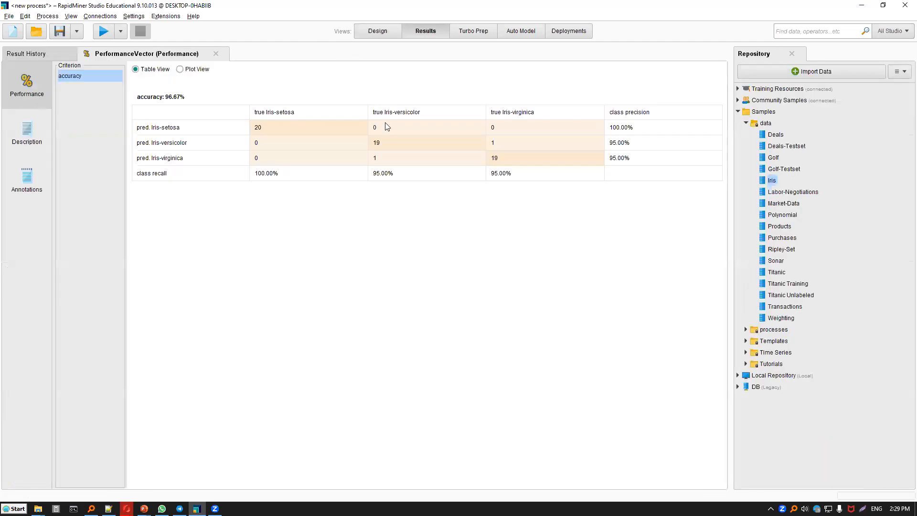
Replace the Random Forest with a Naive Bayes operator trained on Split Data's first partition.
key("F8")
key("Delete")
left_click(103, 285)
type("bayes")
left_click_drag(79, 336, 298, 111)
left_click(281, 112)
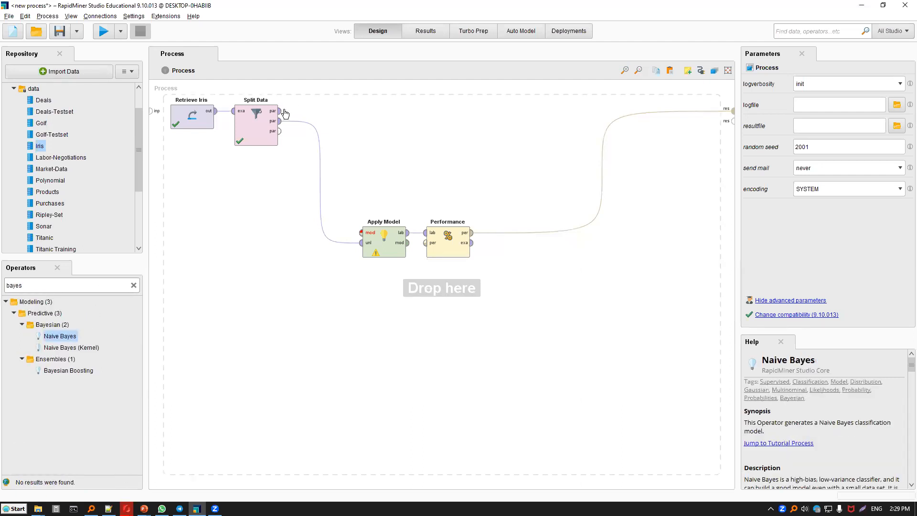
left_click(329, 111)
Connect the Naive Bayes model output to Apply Model, run the process, and return to the design view.
left_click(375, 121)
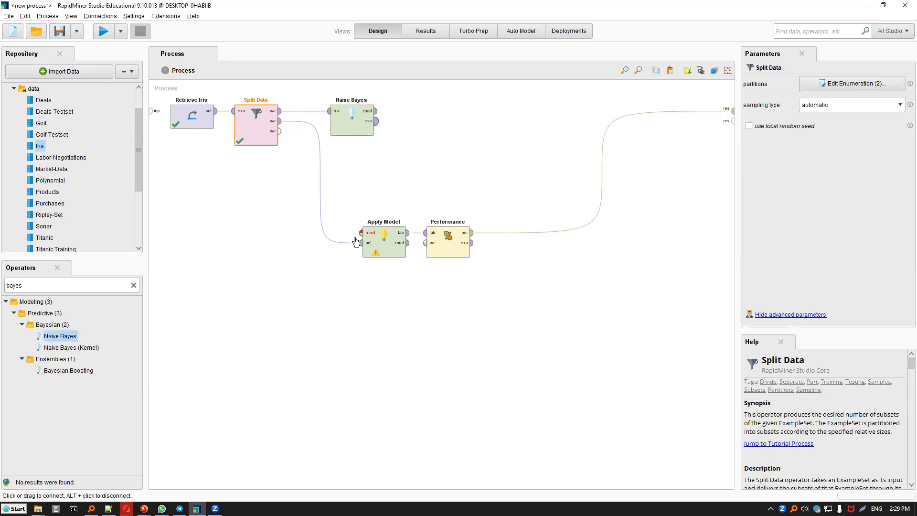
left_click(361, 233)
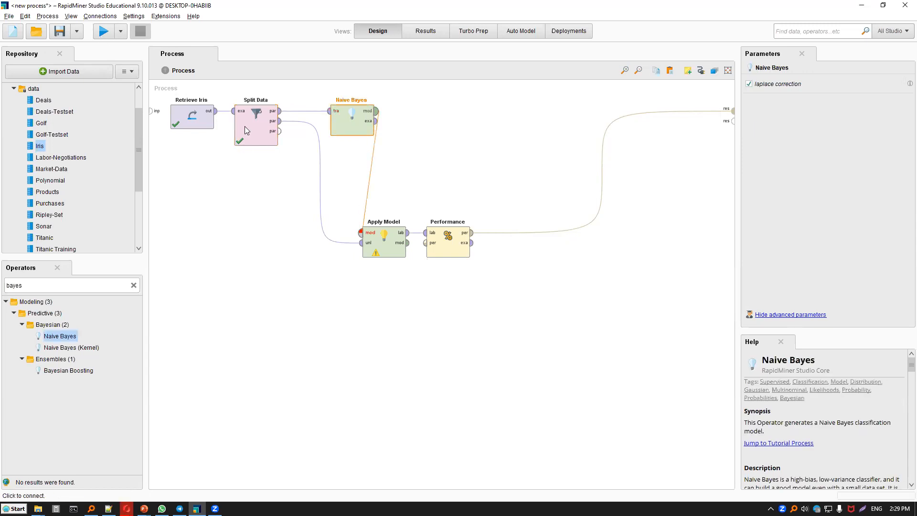
key("F11")
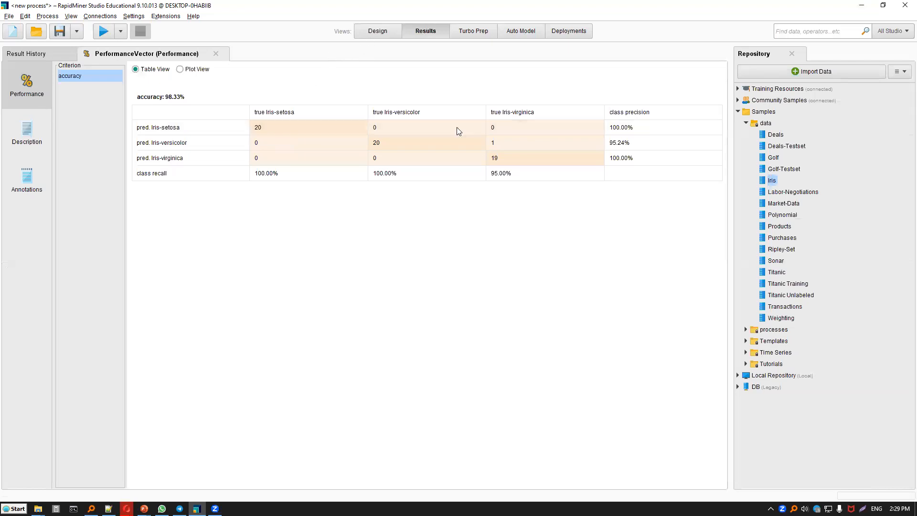
key("F8")
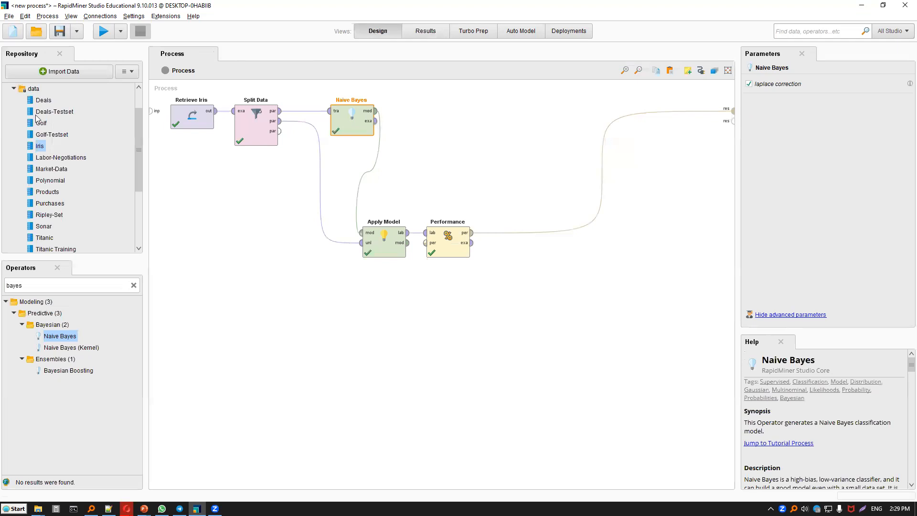
Save the process as klasifikasi-iris in the processes folder of the Local Repository.
left_click(9, 16)
left_click(36, 78)
type("klasifiaksi-iris")
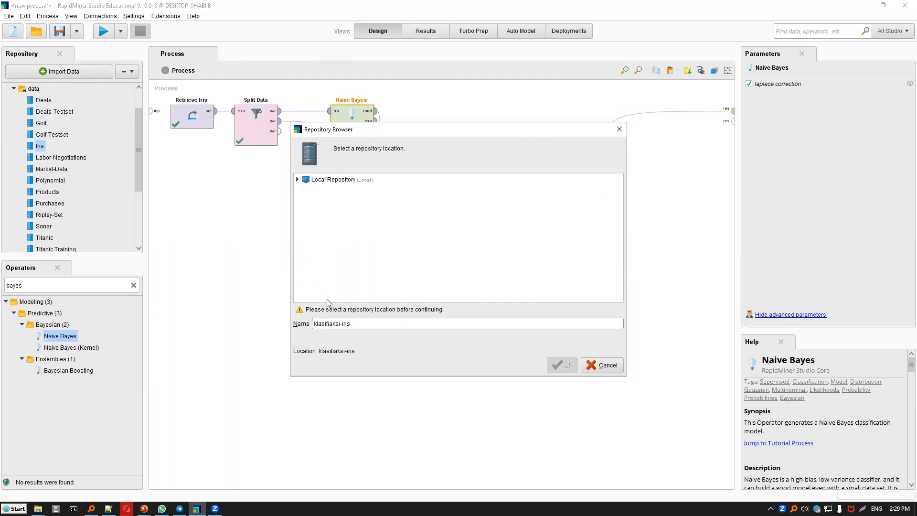
key("BackSpace")
key("BackSpace")
key("BackSpace")
key("BackSpace")
key("BackSpace")
key("BackSpace")
type("fikasi")
left_click(298, 179)
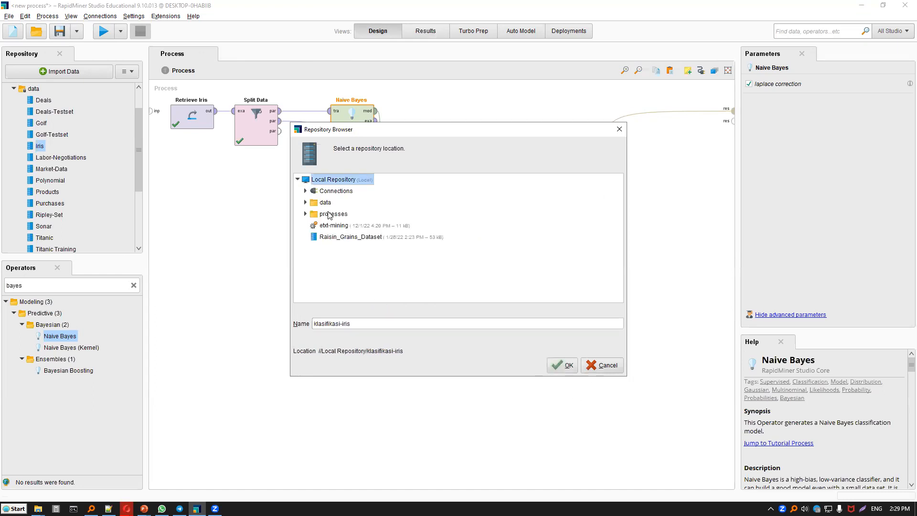
left_click(333, 214)
left_click(562, 366)
left_click(529, 280)
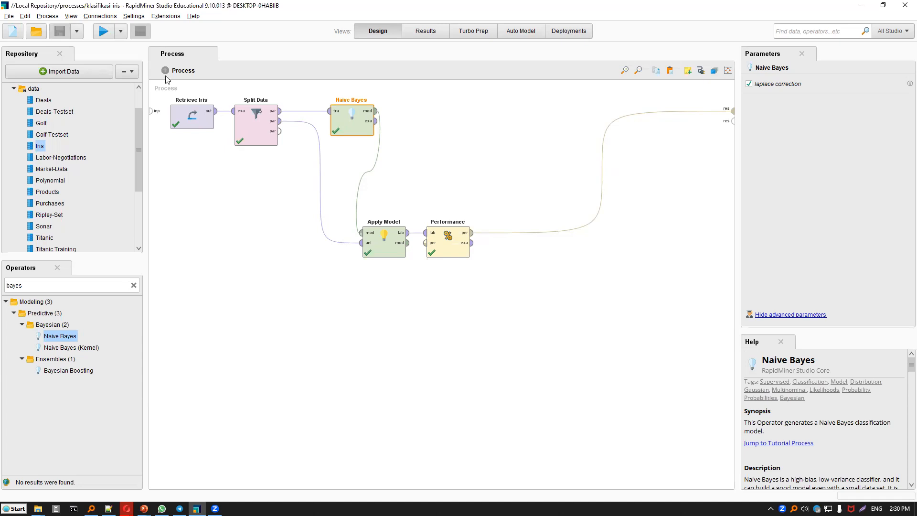
Create a new process that outputs the Polynomial sample data, run it to view the data, and return to the design view.
left_click(12, 38)
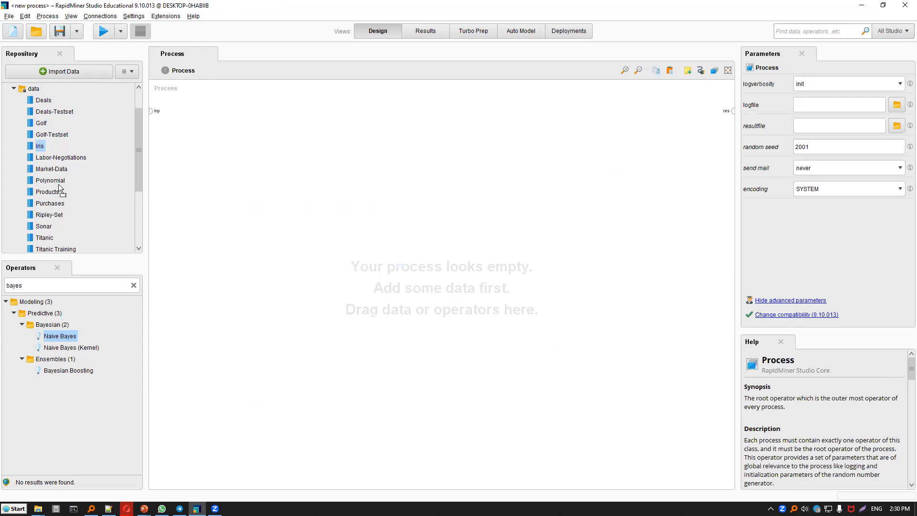
left_click_drag(50, 181, 222, 133)
left_click(103, 31)
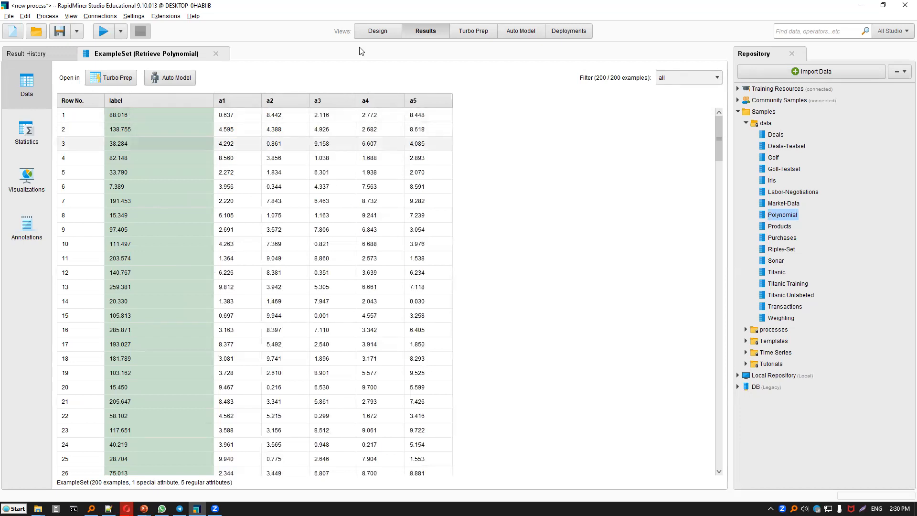
left_click(377, 30)
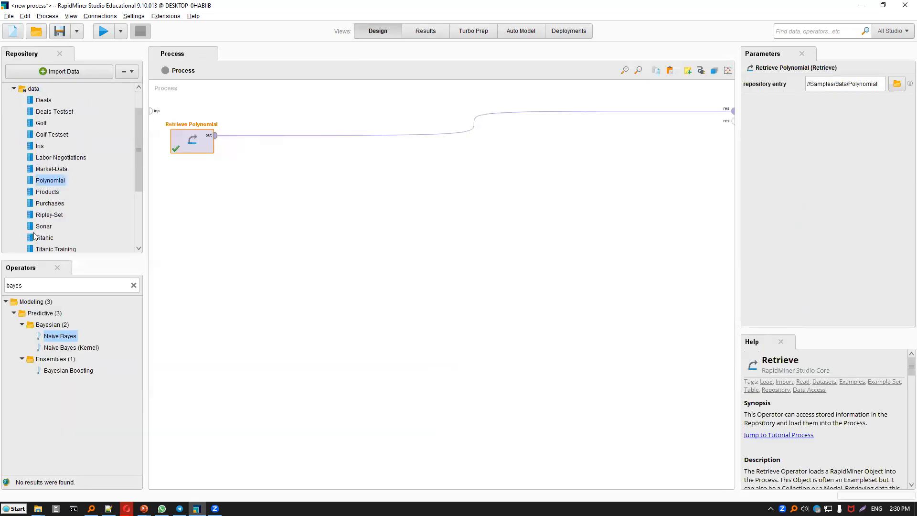
Remove the connection from Retrieve Polynomial to the result port and review the Polynomial data in the results once more.
key("Delete")
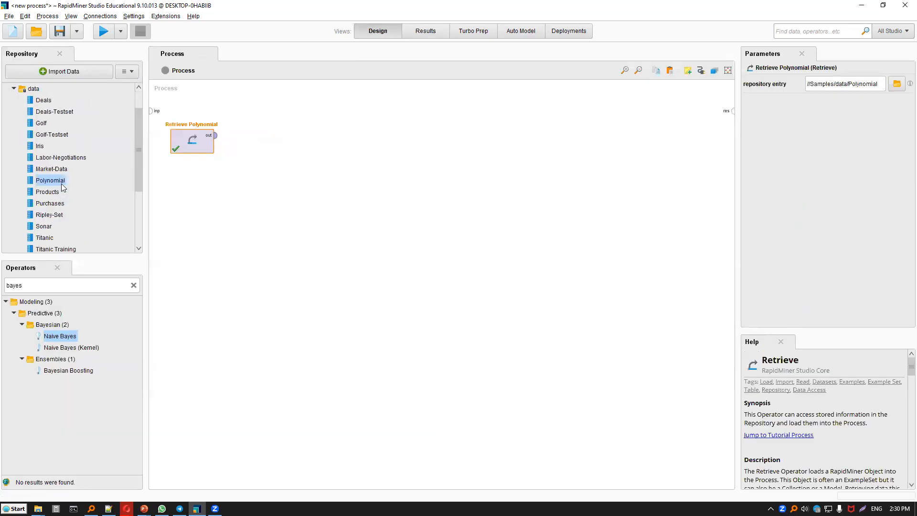
key("Tab")
left_click(425, 30)
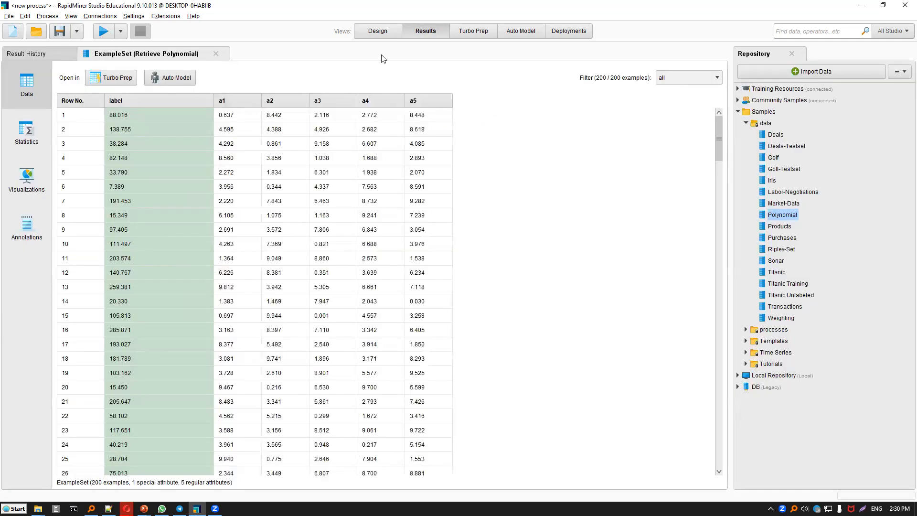
left_click(368, 29)
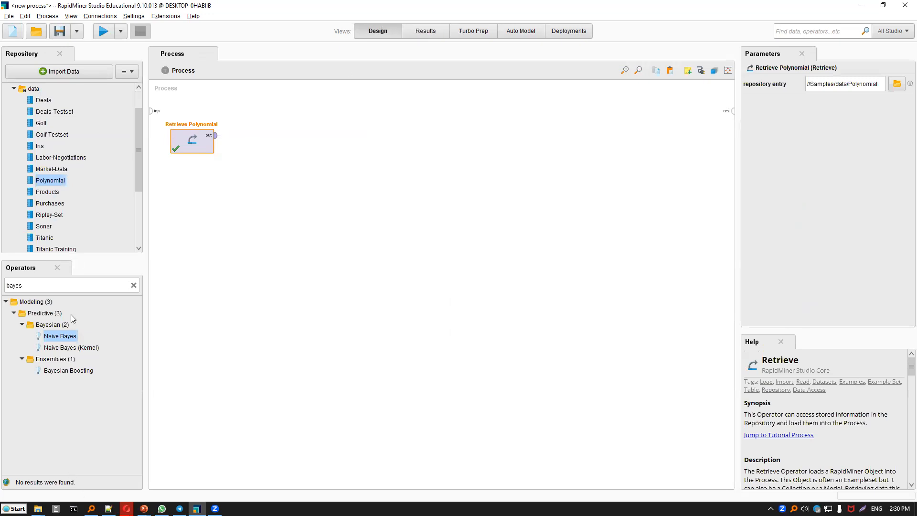
Add a Split Data operator after Retrieve Polynomial and connect the Polynomial data to its input.
double_click(56, 284)
type("split")
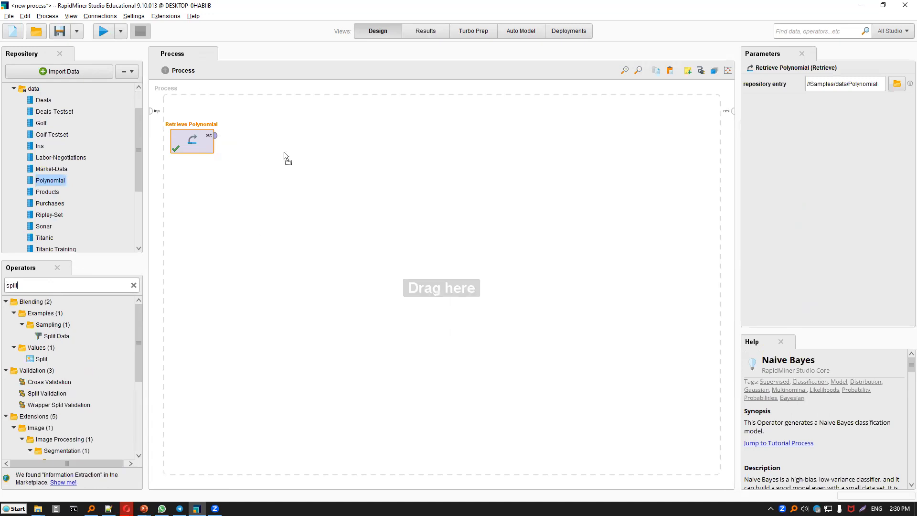
left_click_drag(283, 151, 232, 138)
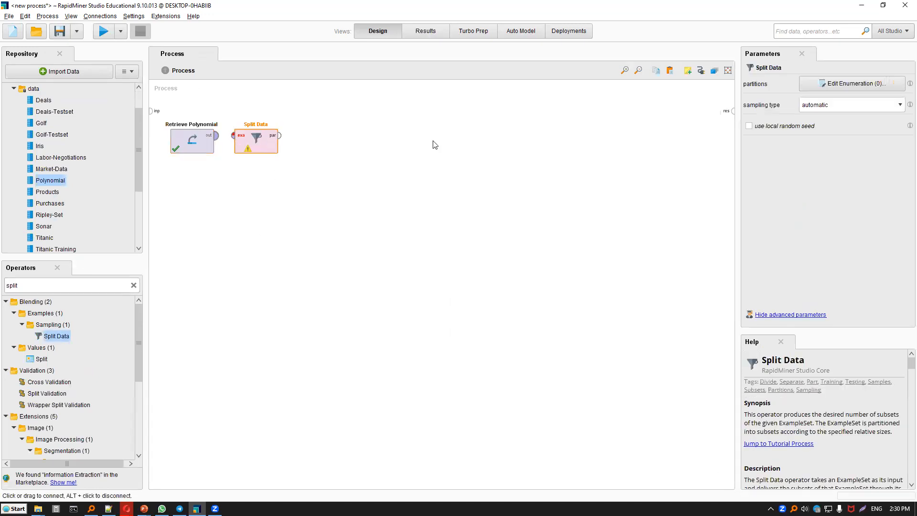
left_click(265, 143)
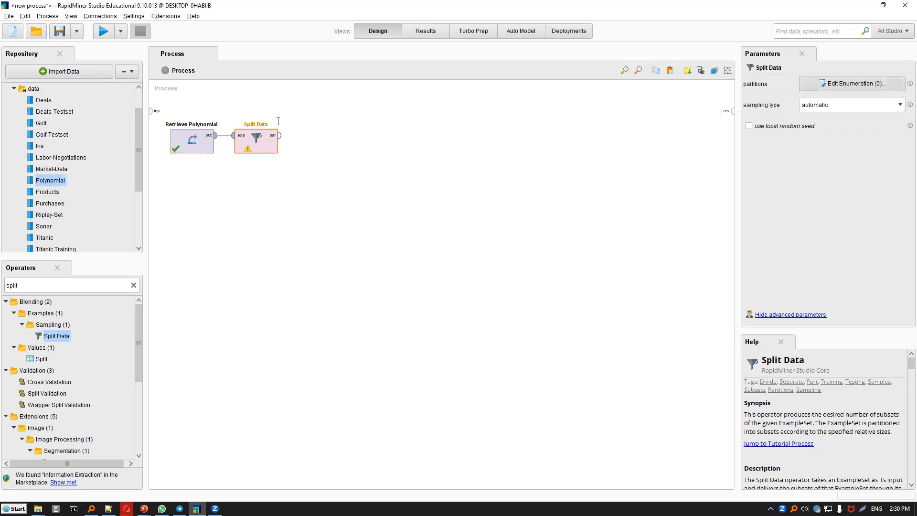
Define two Split Data partitions with ratios 0.7 and 0.3.
left_click(464, 360)
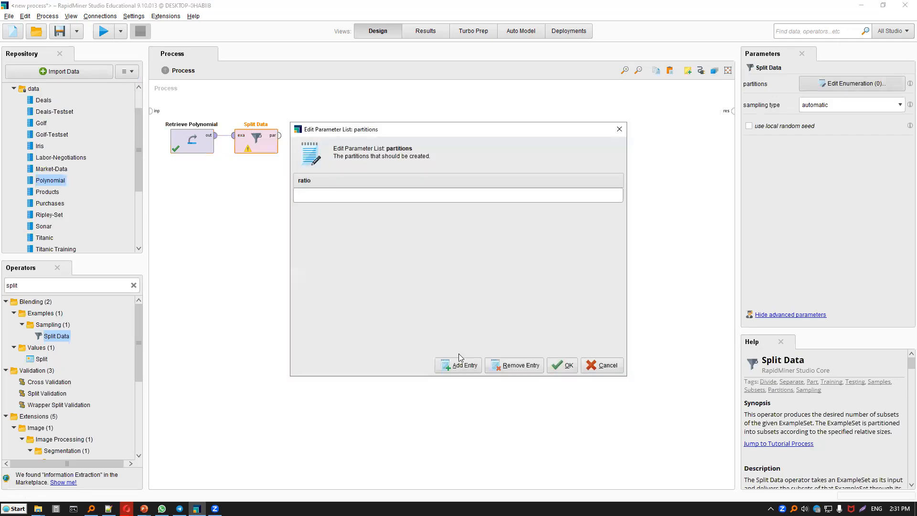
left_click(466, 368)
type("0.3")
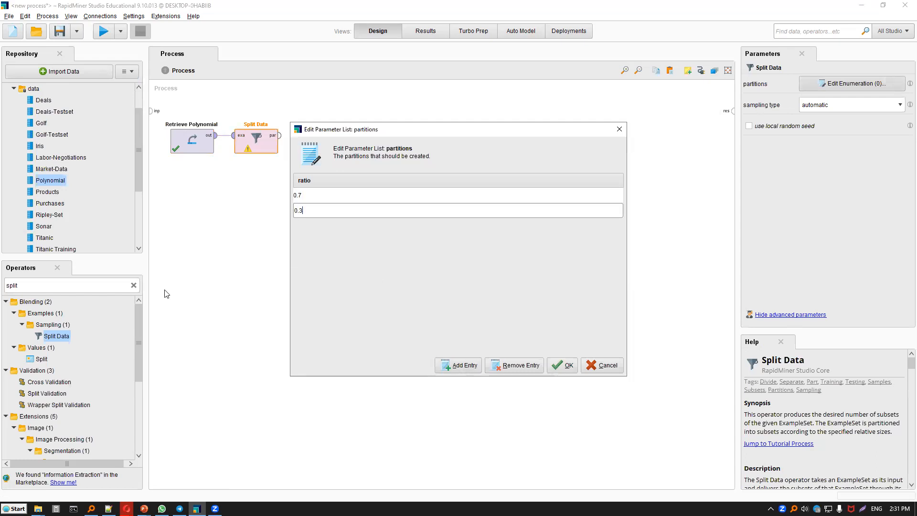
key("Return")
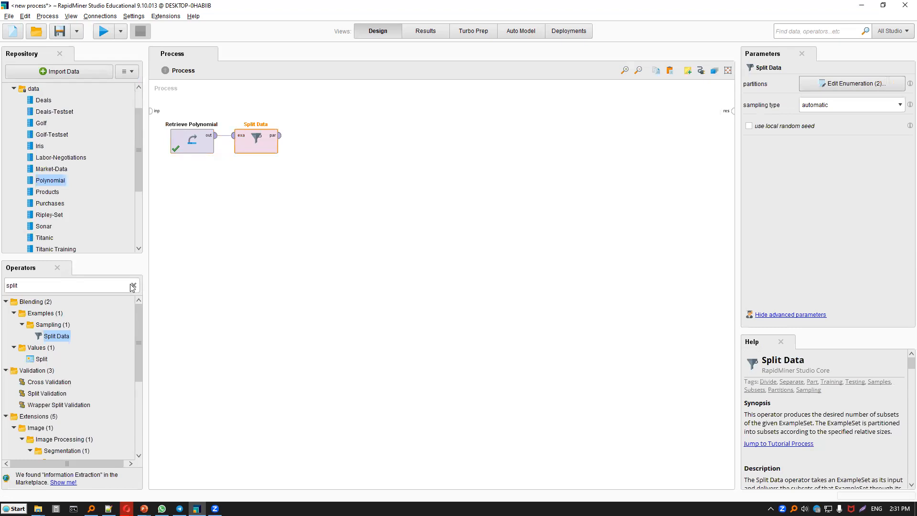
Try a Decision Tree between Split Data and the process result, and delete the operator again.
left_click(134, 285)
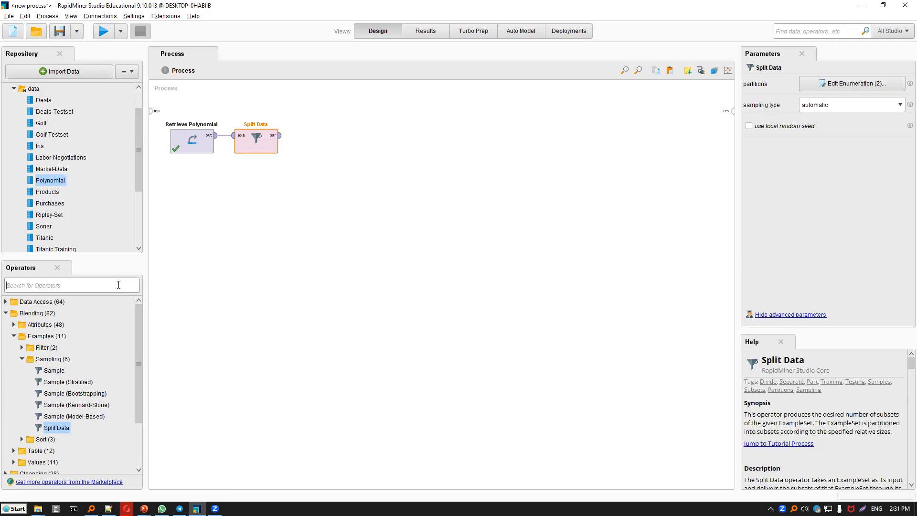
type("tree")
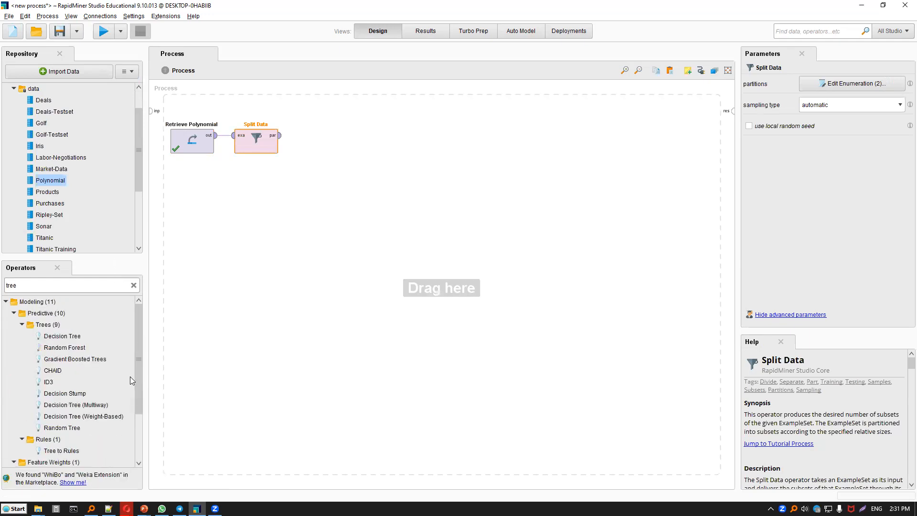
left_click_drag(84, 334, 315, 177)
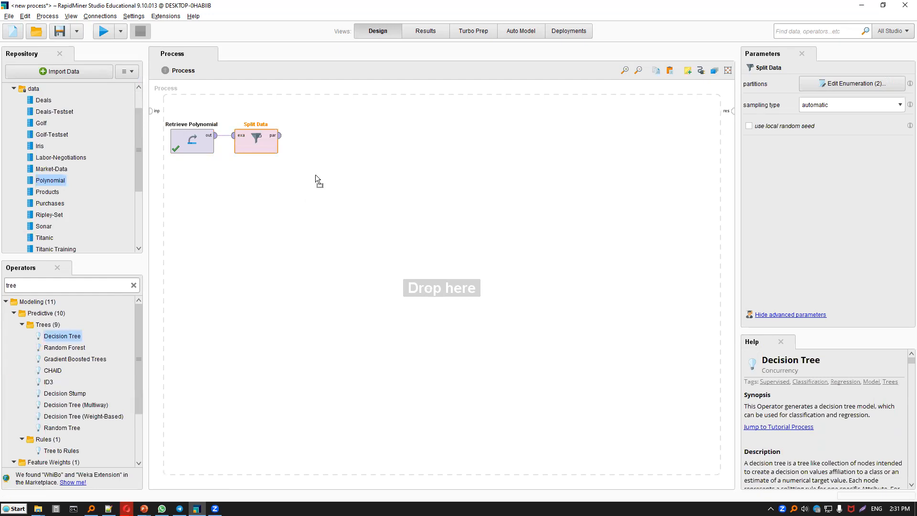
left_click_drag(323, 139, 337, 144)
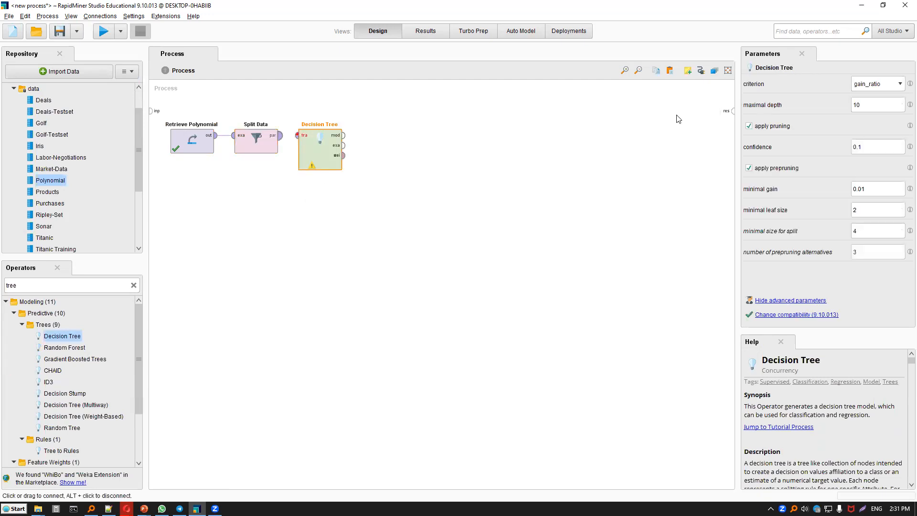
left_click(731, 111)
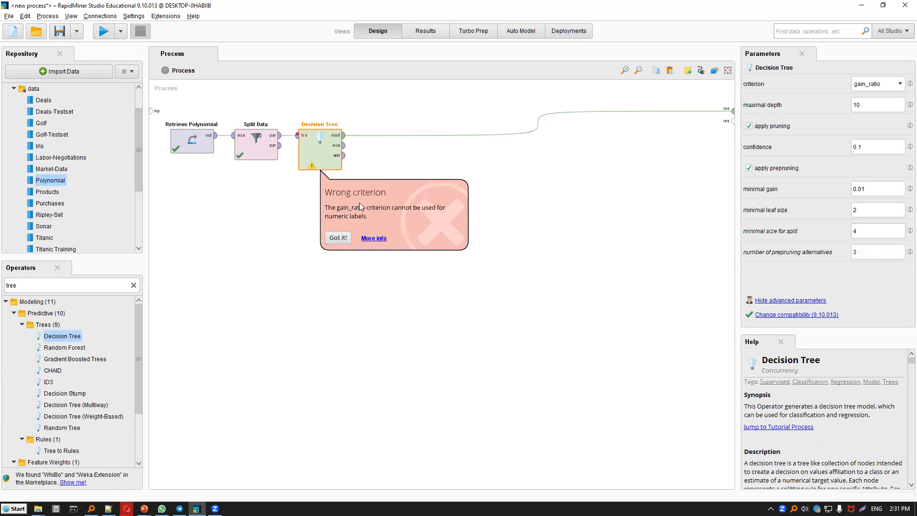
left_click(317, 161)
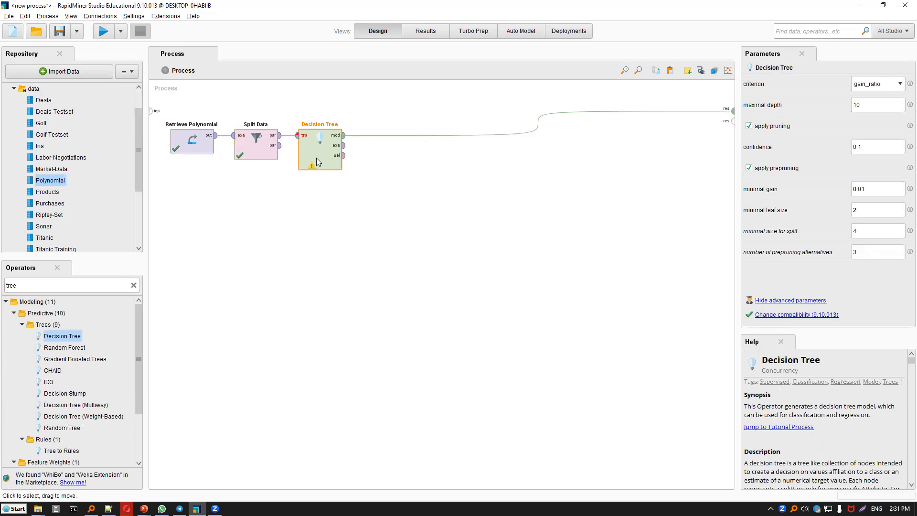
key("Delete")
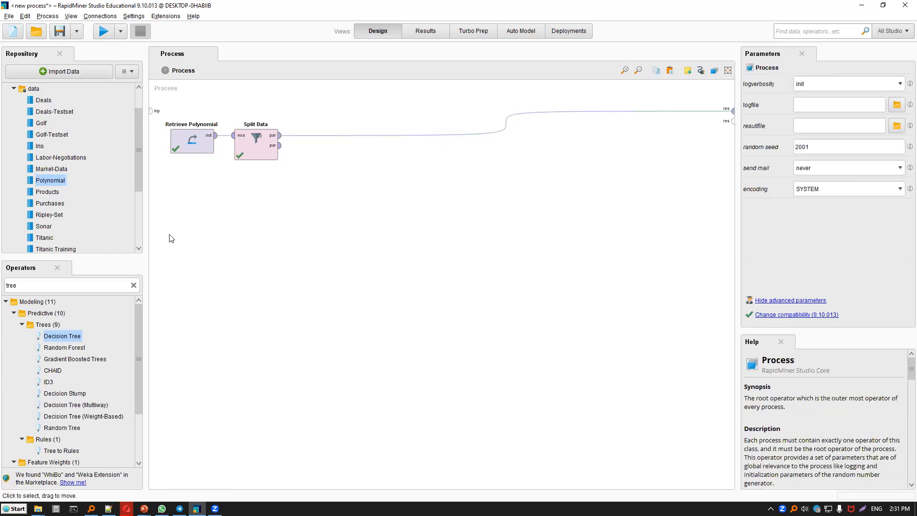
Find the Linear Regression operator and connect it to the first partition output of Split Data as training data.
left_click(120, 284)
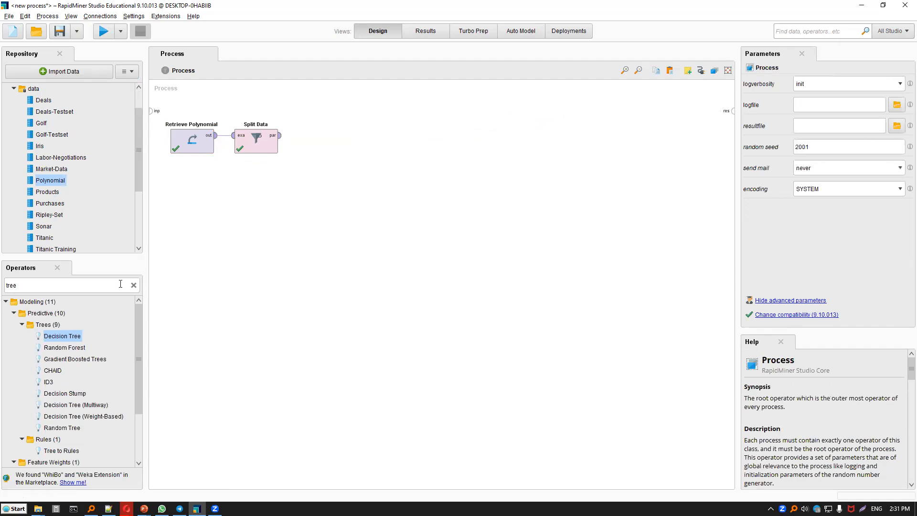
key("BackSpace")
key("BackSpace")
key("BackSpace")
key("BackSpace")
type("p")
key("BackSpace")
type("regression")
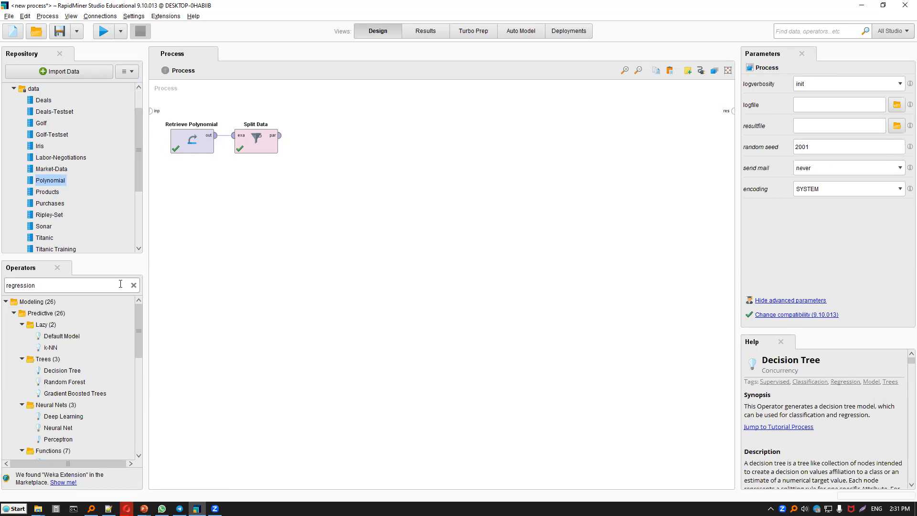
left_click_drag(108, 336, 109, 338)
scroll(79, 402, "down", 3)
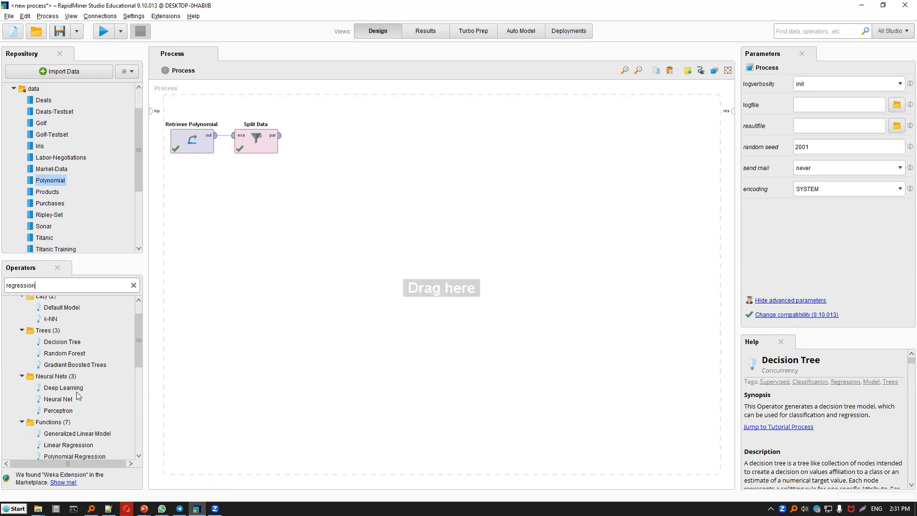
left_click_drag(342, 142, 288, 137)
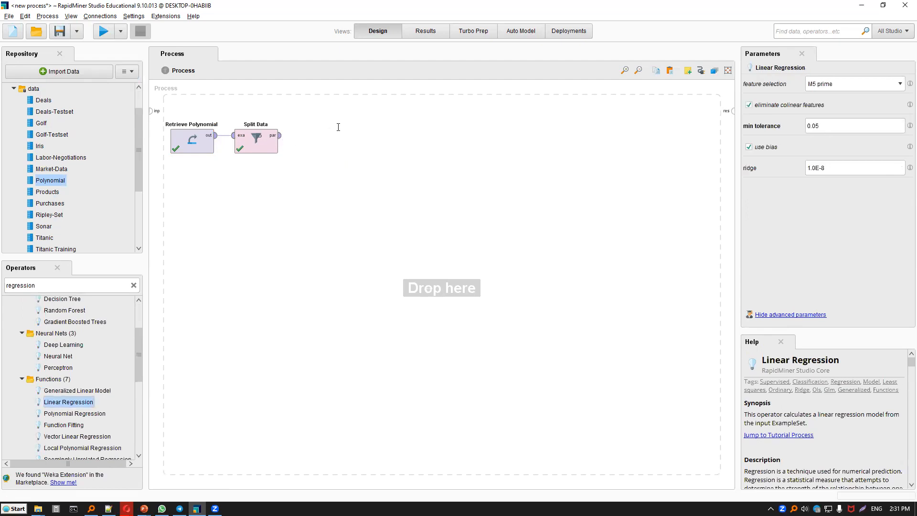
Add Apply Model below Linear Regression, feeding it the regression model and the second Split Data partition.
left_click(134, 285)
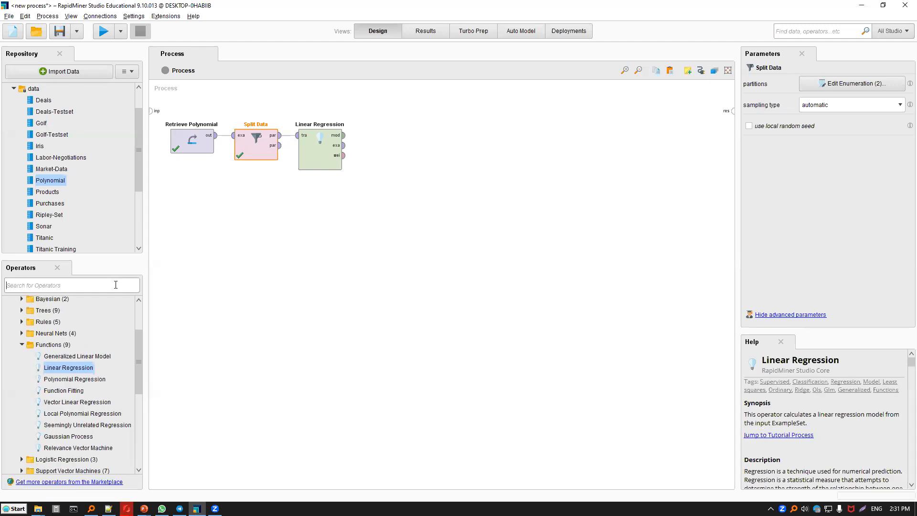
type("apply m")
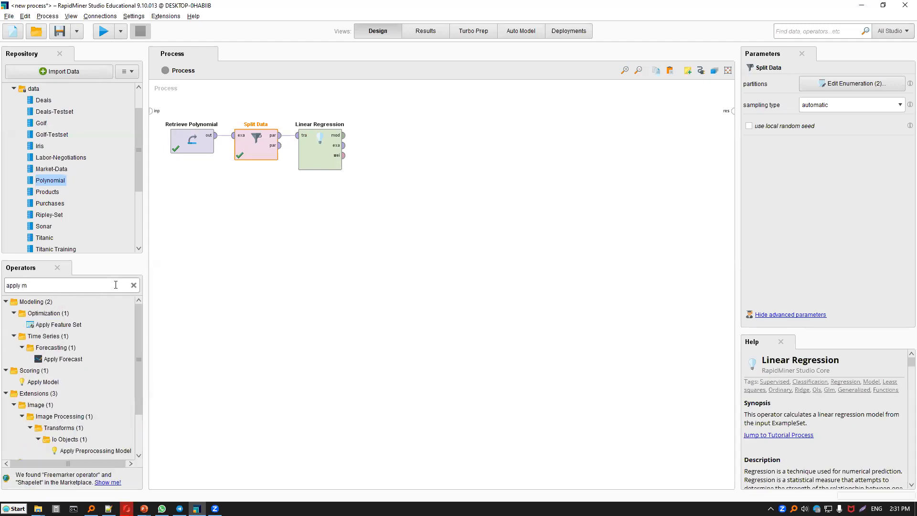
type("odel")
left_click_drag(42, 359, 354, 186)
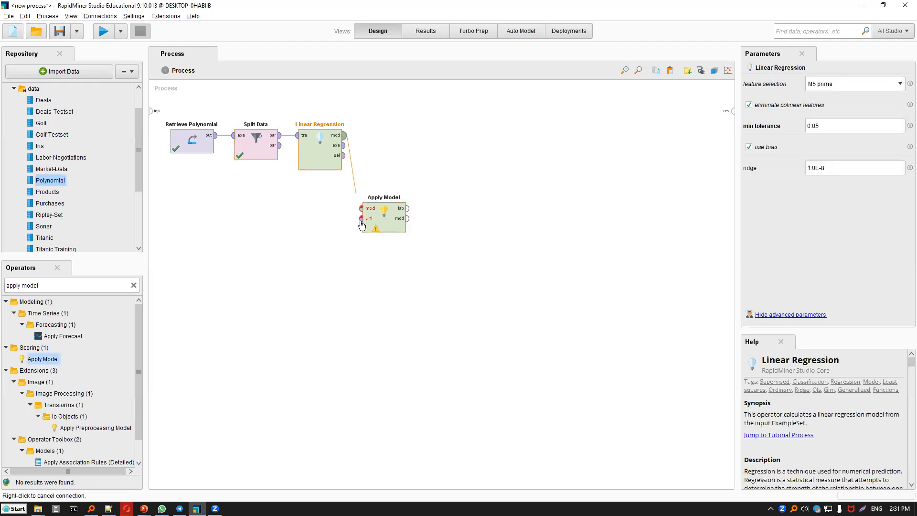
left_click_drag(279, 145, 361, 218)
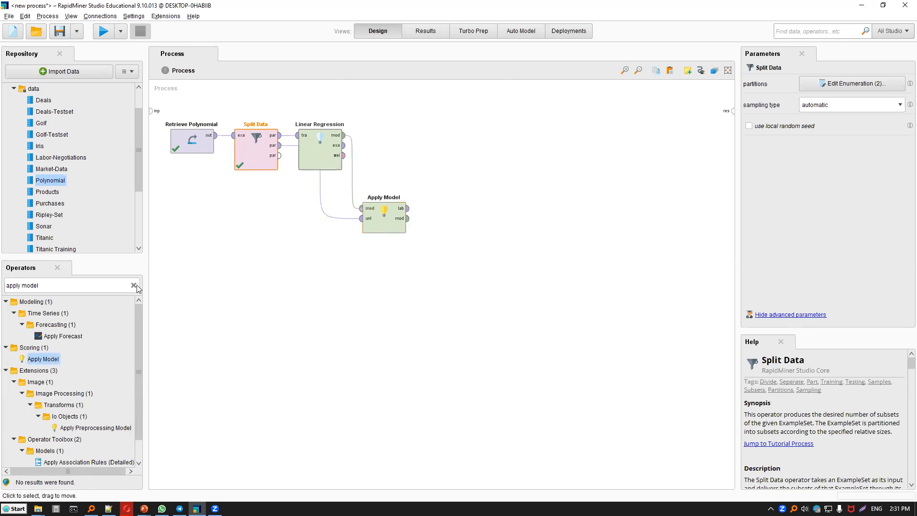
left_click_drag(320, 153, 352, 153)
Add Performance (Regression) between Apply Model's labelled output and the result port, and run the process.
left_click(98, 282)
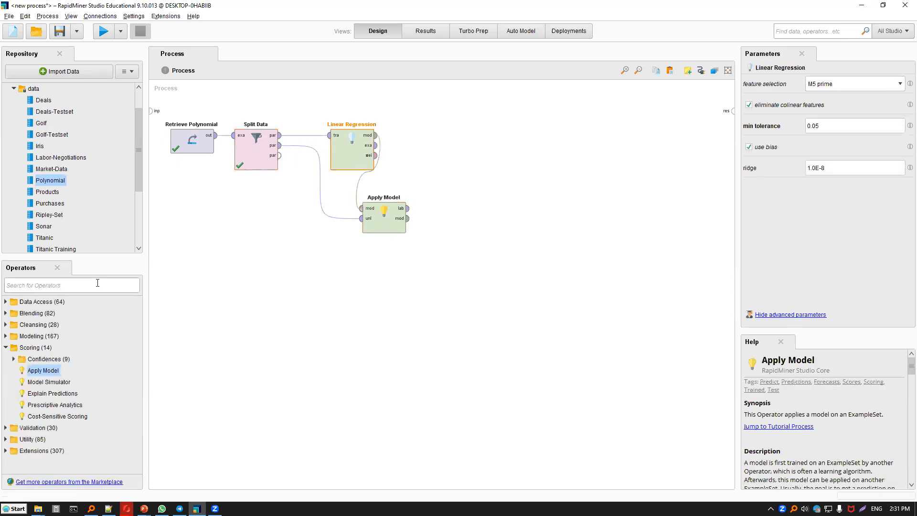
type("performance")
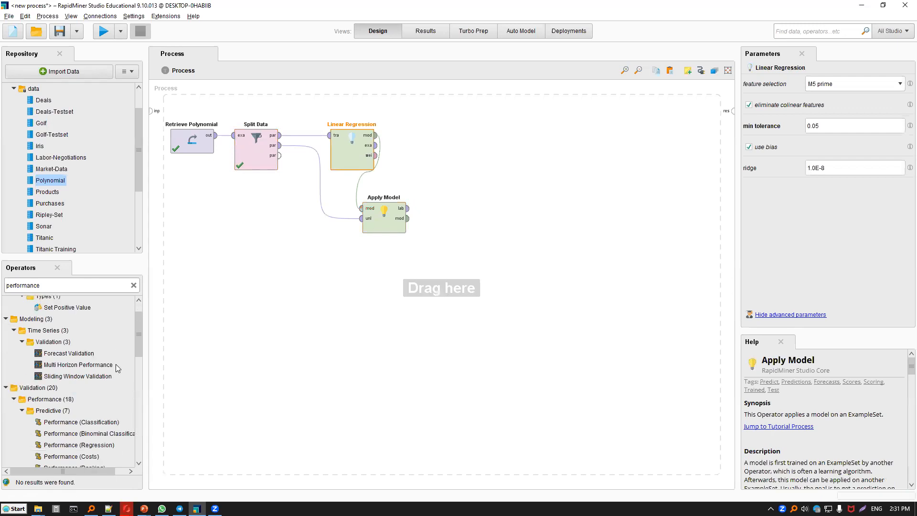
scroll(117, 377, "down", 2)
left_click_drag(71, 418, 489, 217)
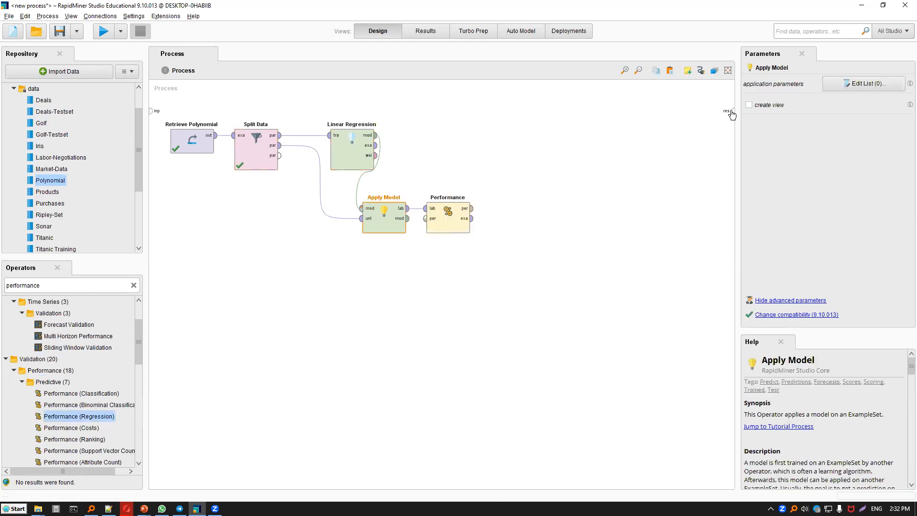
left_click(732, 111)
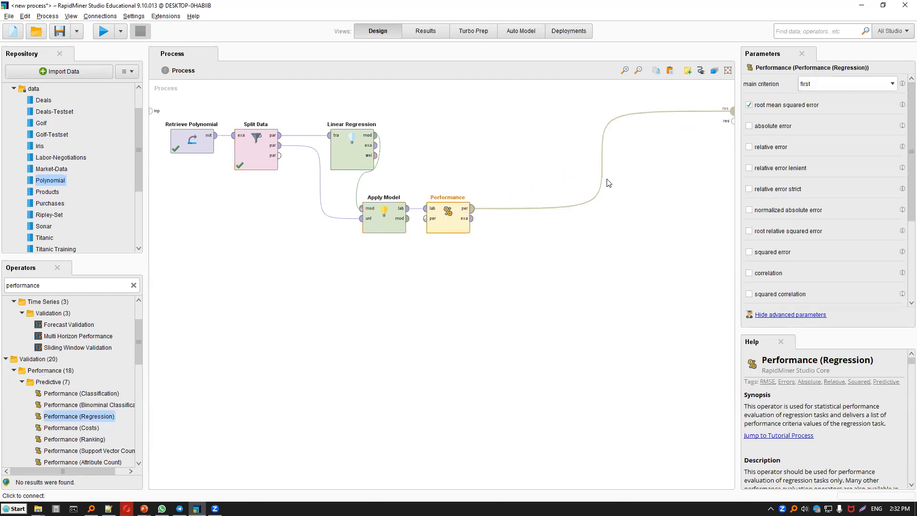
left_click(110, 34)
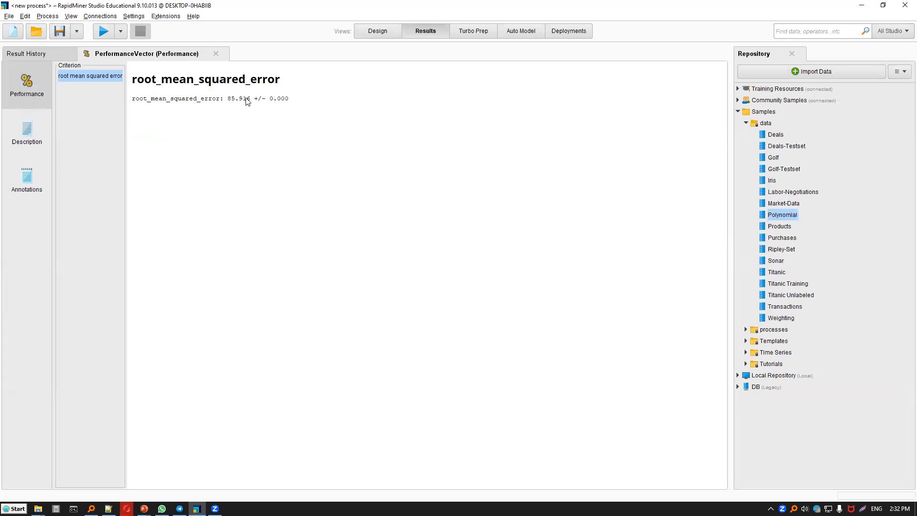
Replace Linear Regression with a k-NN operator wired between Split Data and Apply Model, and run the process.
left_click(377, 32)
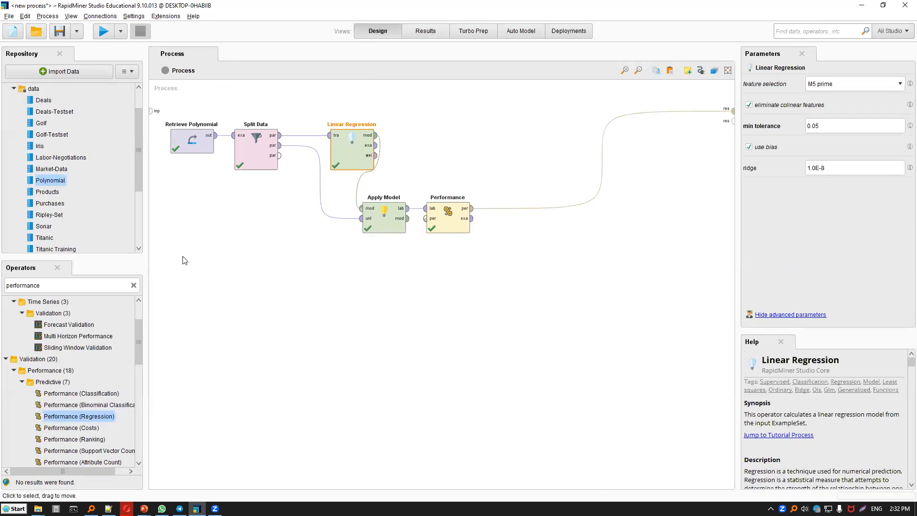
key("Delete")
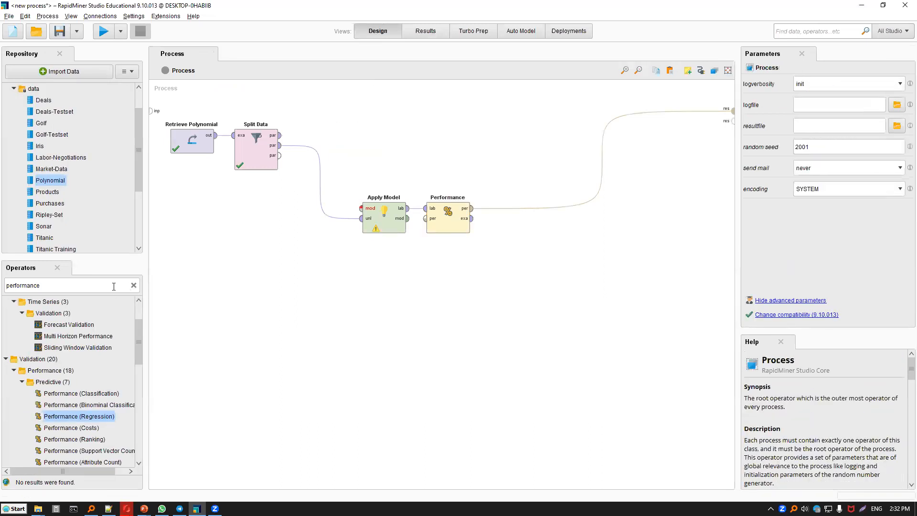
left_click(111, 287)
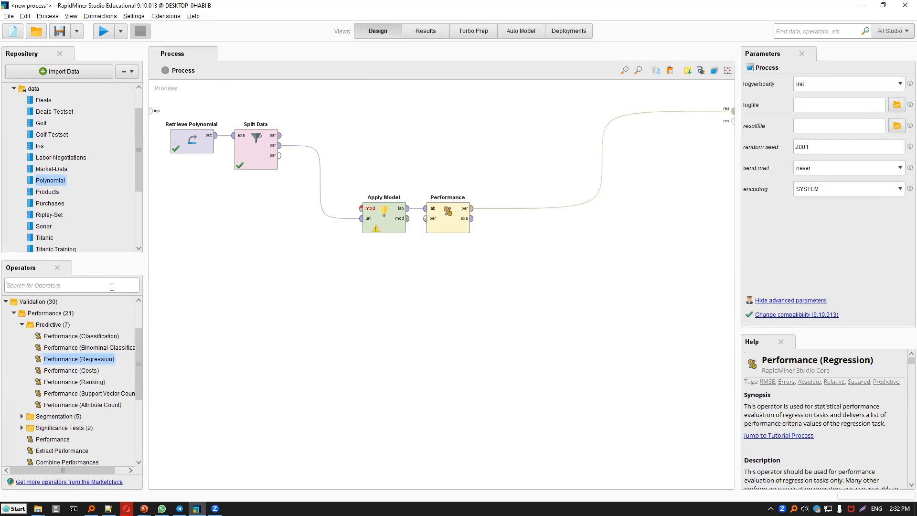
type("knn")
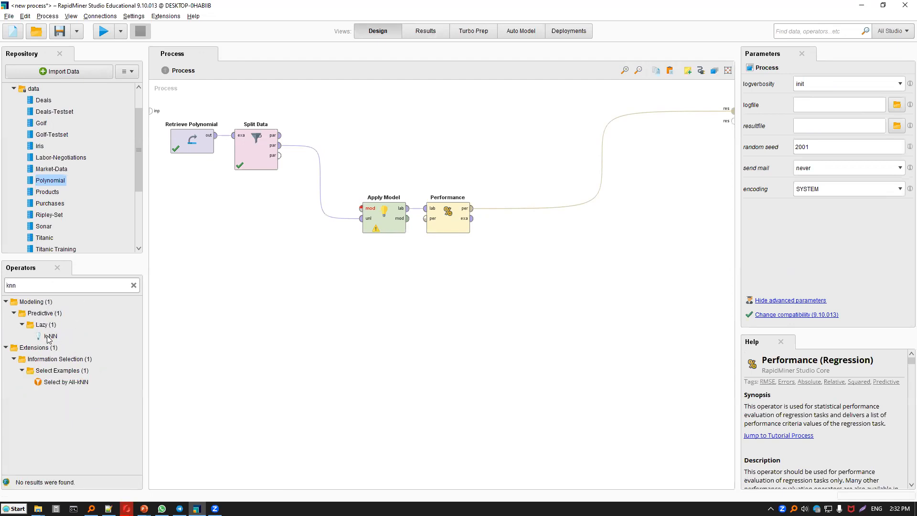
left_click_drag(51, 336, 247, 193)
left_click_drag(336, 123, 361, 208)
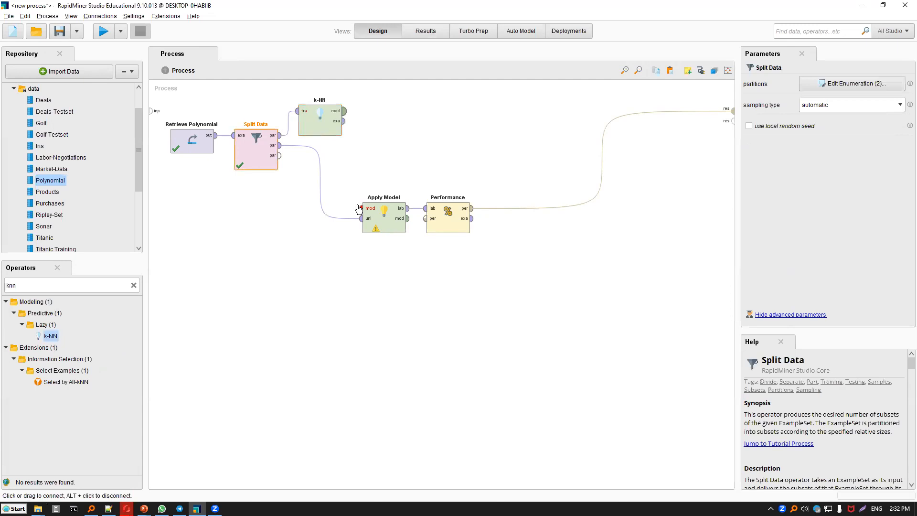
left_click(103, 31)
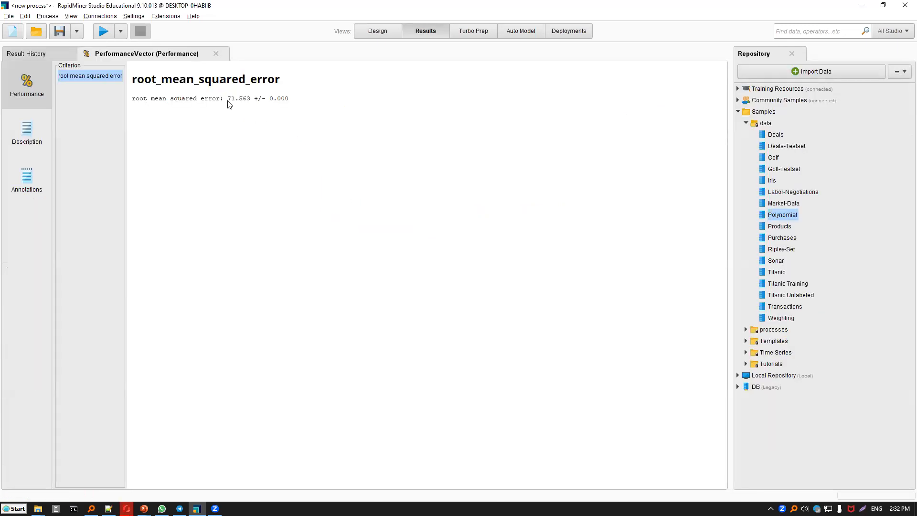
Change the k parameter of the k-NN operator and rerun the process to compare the root mean squared error.
left_click(387, 32)
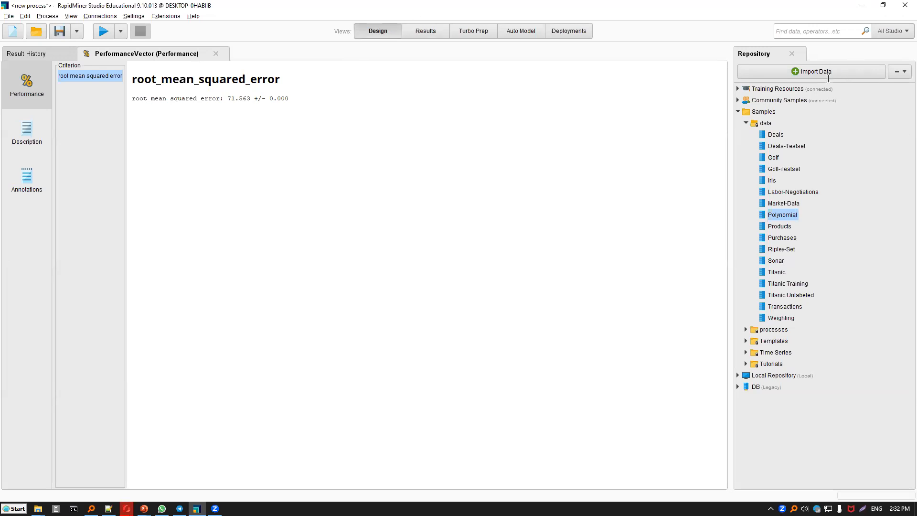
left_click(749, 81)
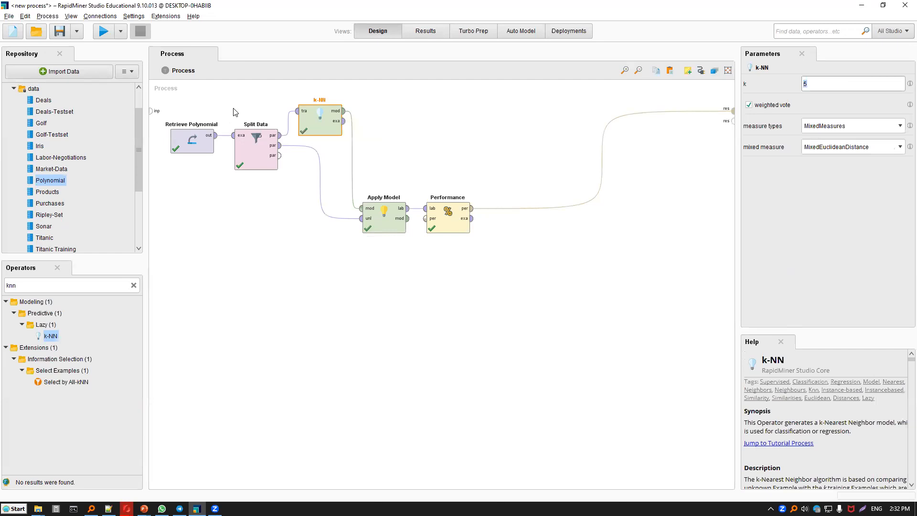
left_click(436, 29)
left_click(378, 31)
left_click_drag(811, 77, 792, 79)
left_click(106, 32)
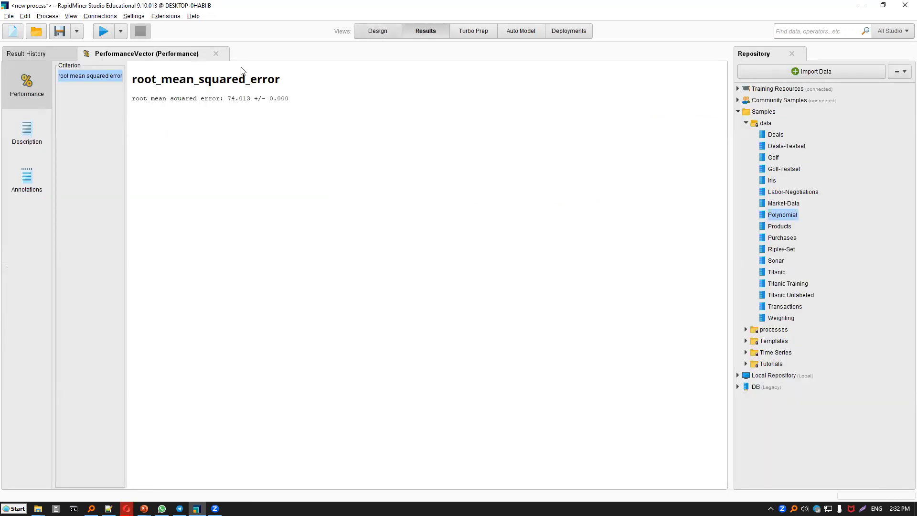
Replace the k-NN operator with a Support Vector Machine operator, placed between Split Data and Apply Model.
left_click(378, 31)
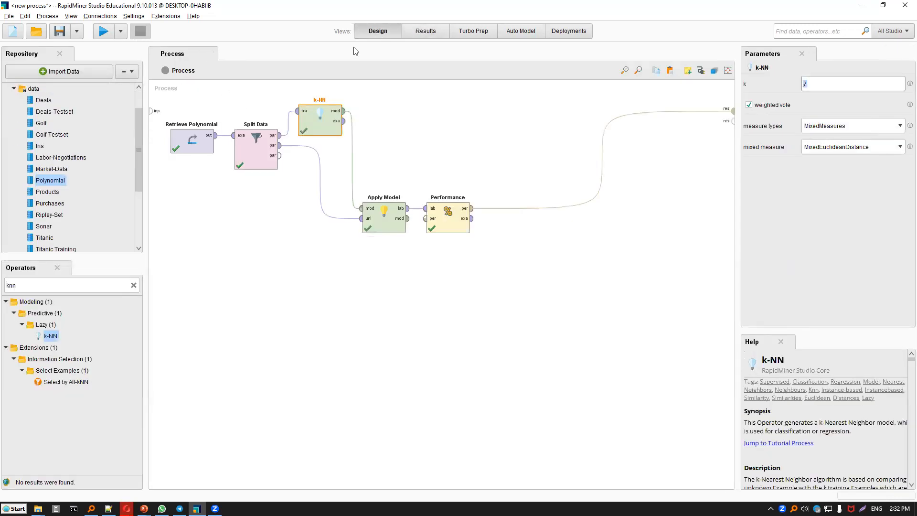
key("F11")
key("F8")
key("Delete")
double_click(100, 286)
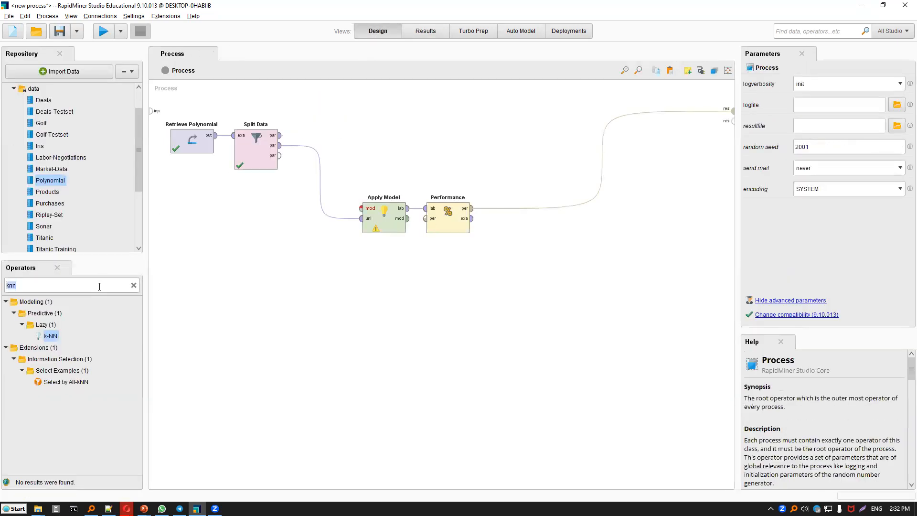
type("svm")
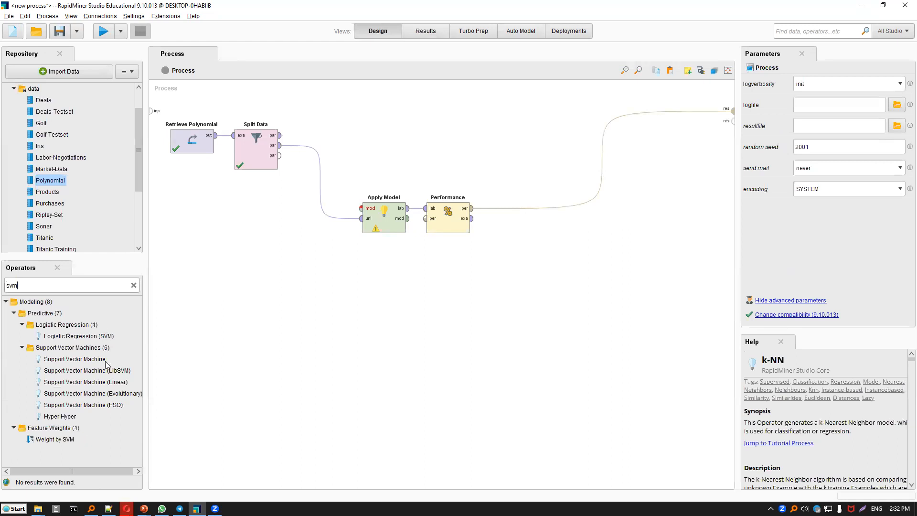
left_click_drag(107, 373, 94, 365)
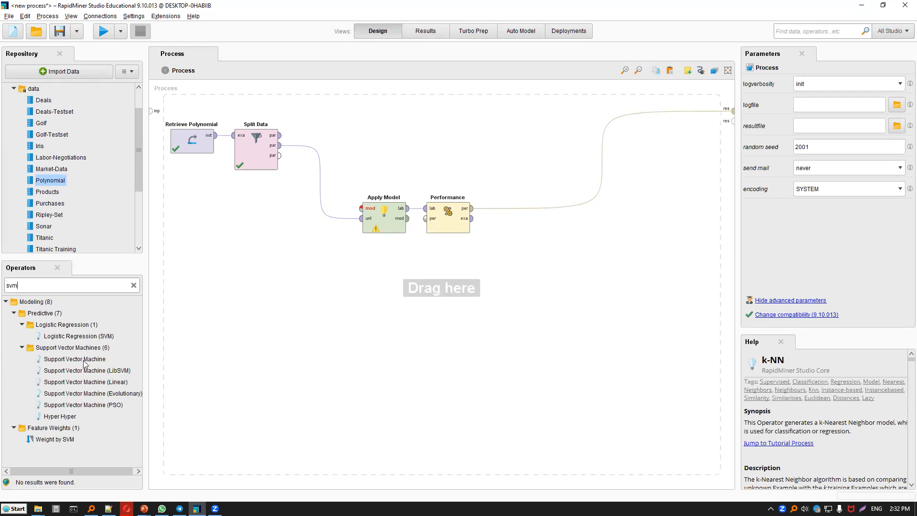
mouse_move(364, 120)
left_mouse_down()
mouse_move(286, 138)
mouse_move(366, 120)
left_mouse_up()
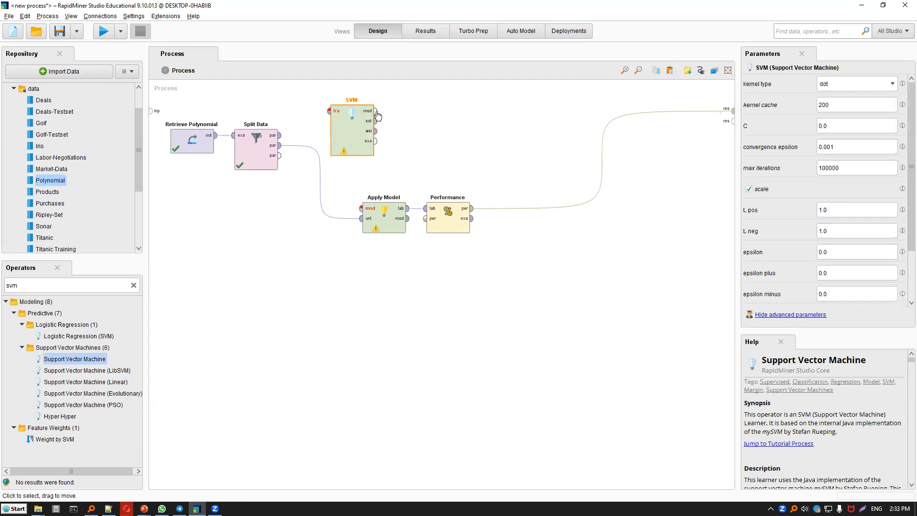
Wire Split Data's first partition into the SVM and its model into Apply Model, and run the process.
left_click(279, 135)
left_click(329, 111)
left_click(110, 34)
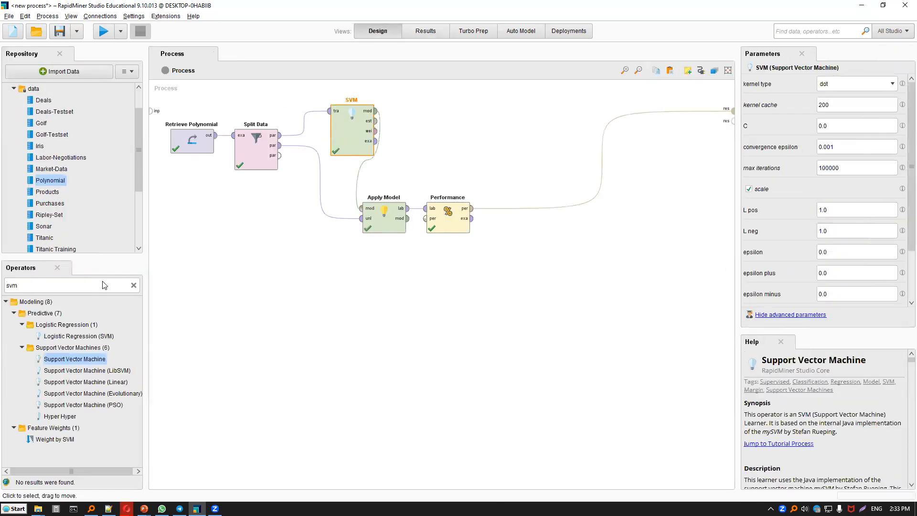
Replace the SVM with a Neural Net operator wired between Split Data and Apply Model, and run the process.
key("Delete")
left_click(101, 286)
type("neural ne")
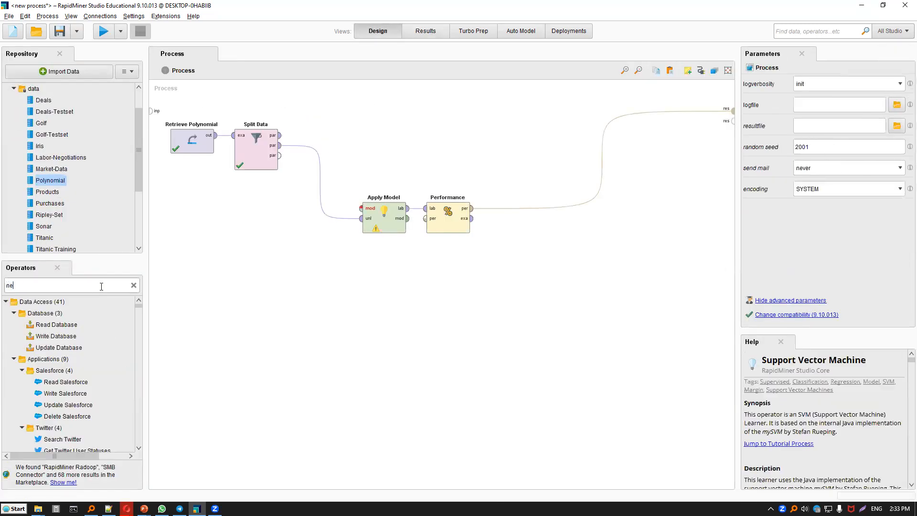
left_click_drag(71, 348, 285, 137)
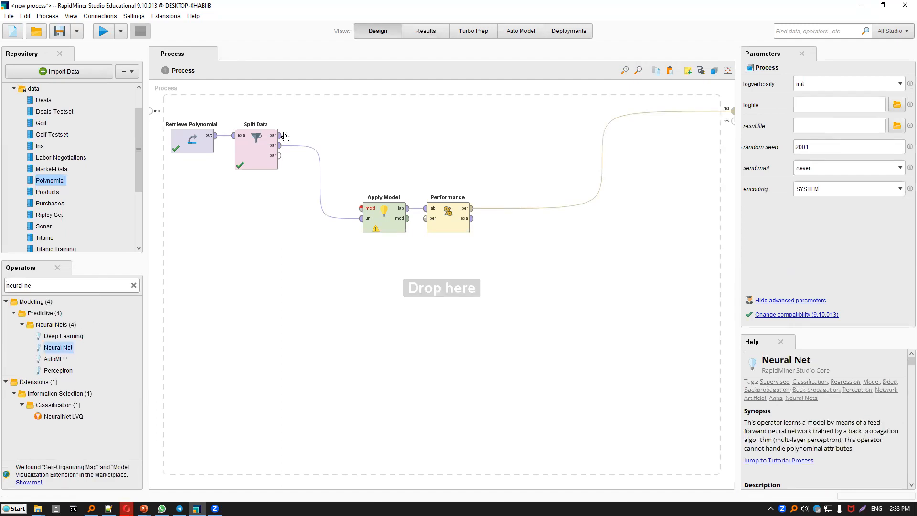
left_click(281, 136)
left_click(362, 135)
left_click(101, 33)
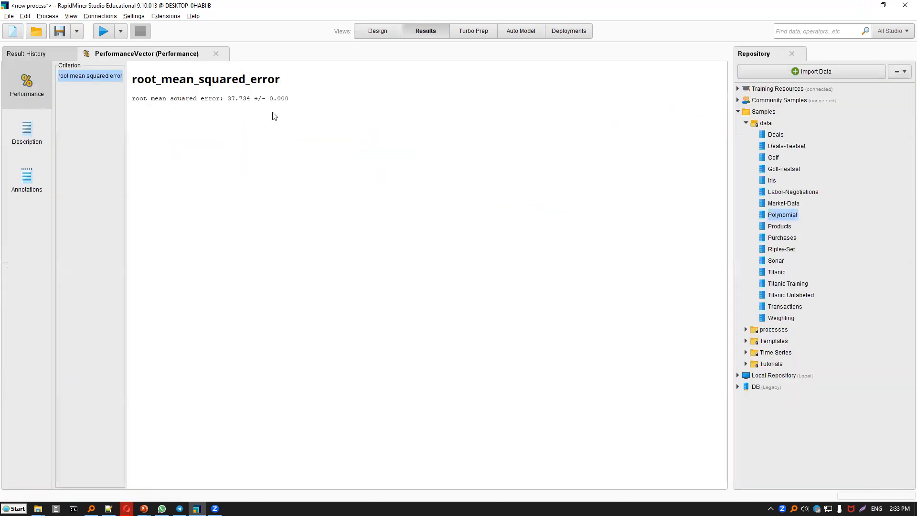
Save the process as estimasi-polynomial in the Local Repository's processes folder, overwriting the existing file.
left_click(375, 29)
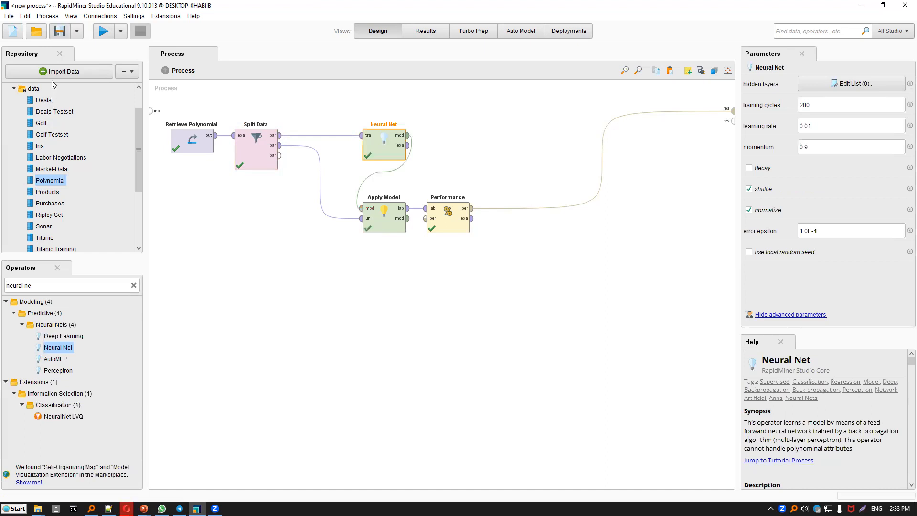
left_click(8, 16)
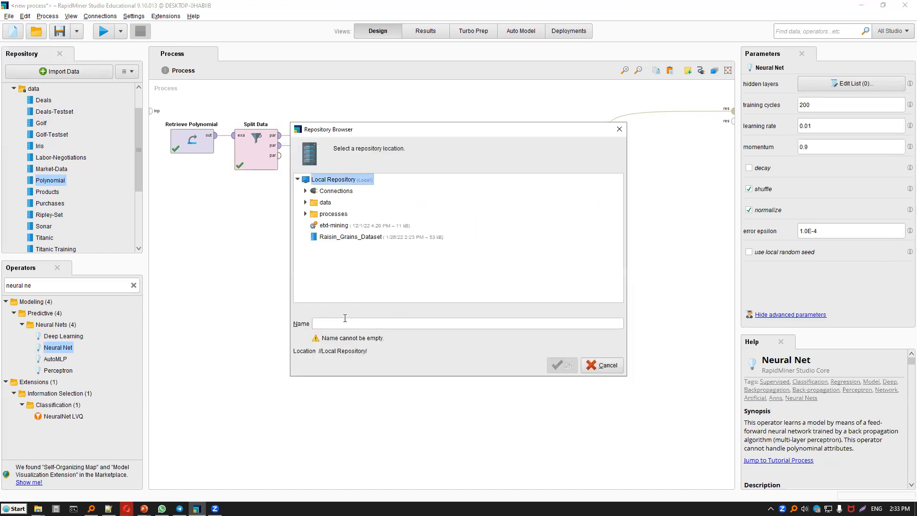
key("Down")
key("Down")
key("Down")
left_click(343, 319)
type("es")
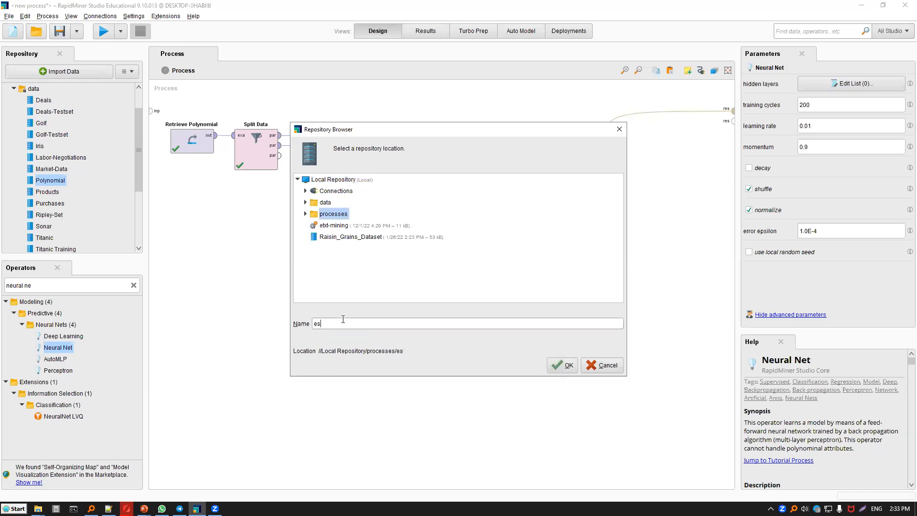
type("timasi-polyno")
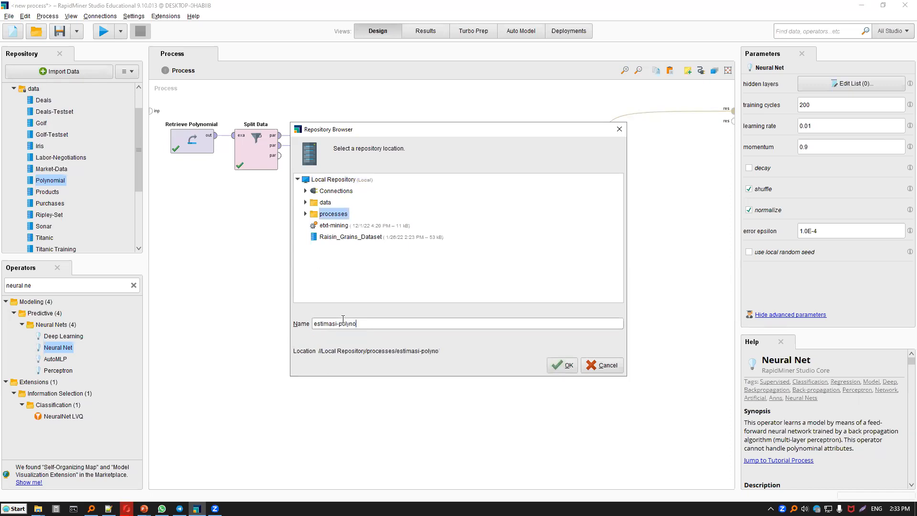
type("mial")
key("Return")
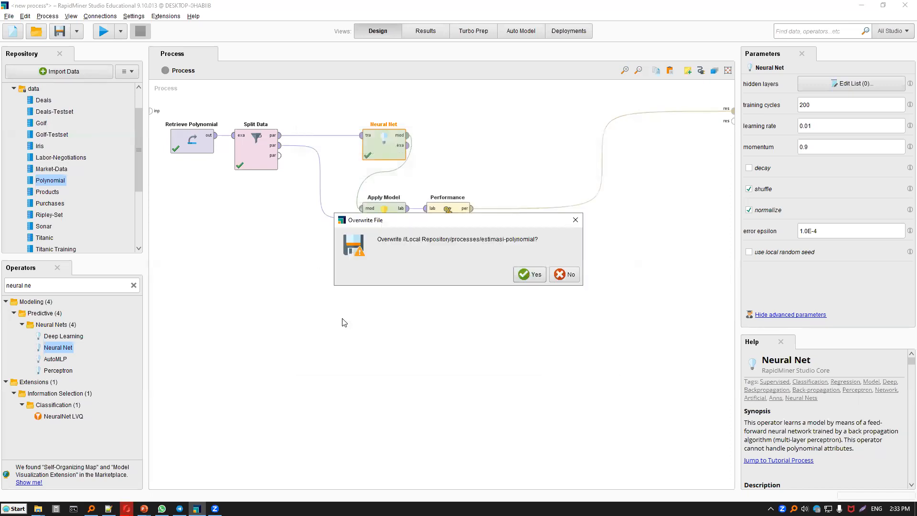
left_click(542, 279)
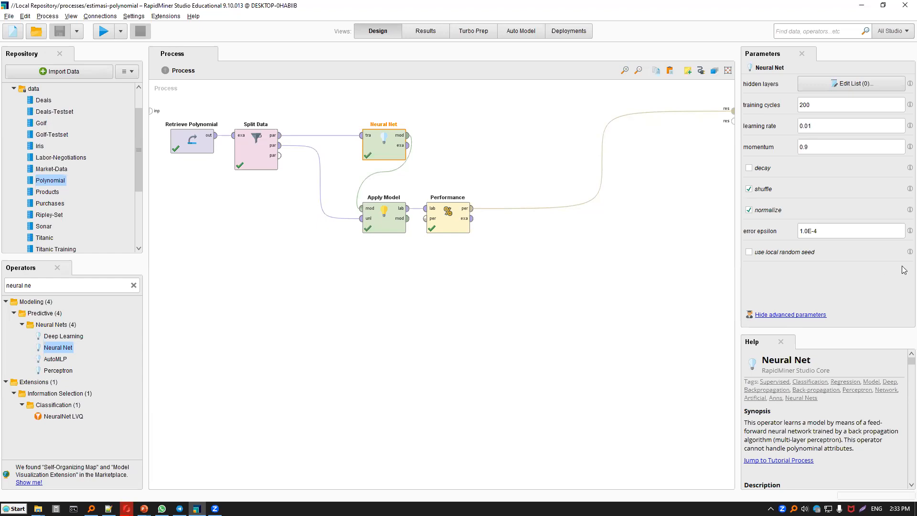
key("alt+Tab")
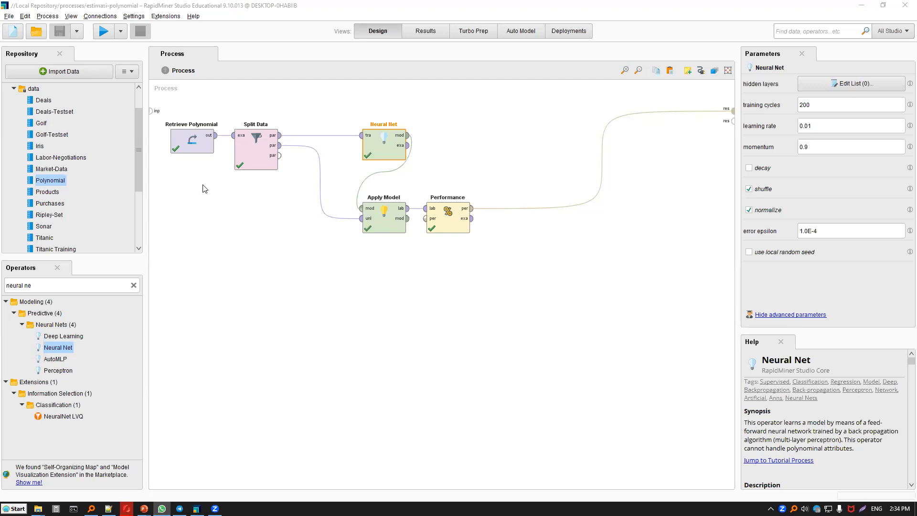
left_click(86, 73)
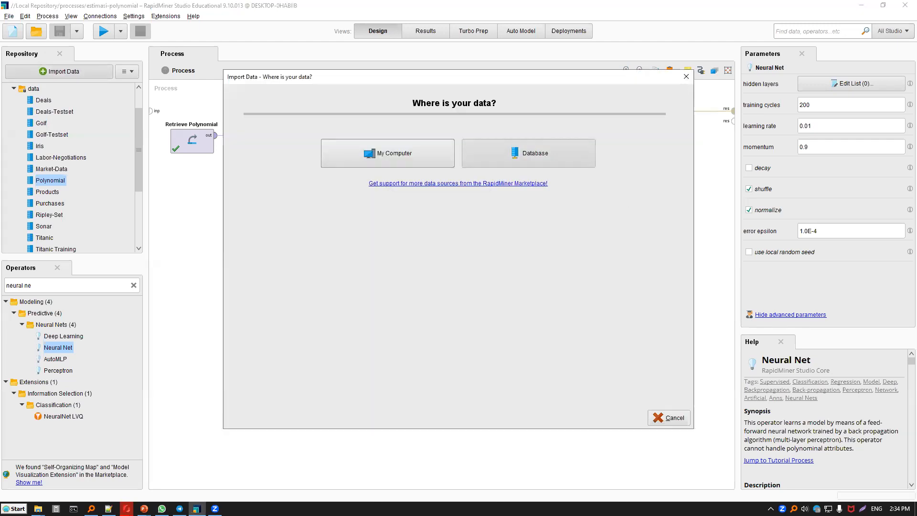
left_click(678, 83)
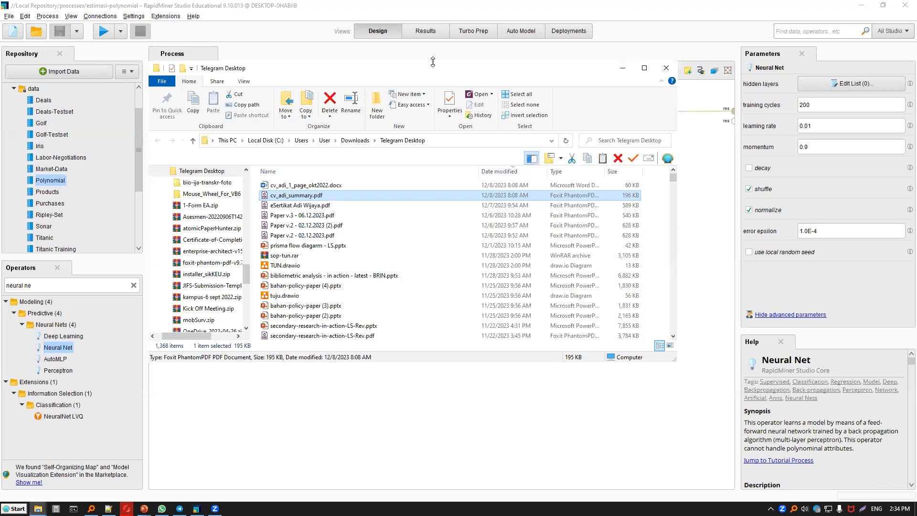
left_click_drag(430, 68, 430, 0)
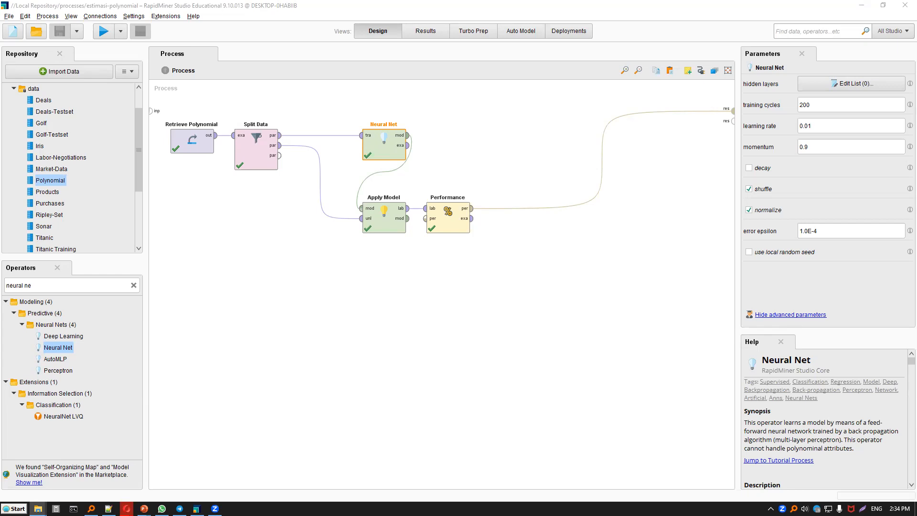
Switch to Everything and search the computer for "sobar csv".
key("alt+Tab")
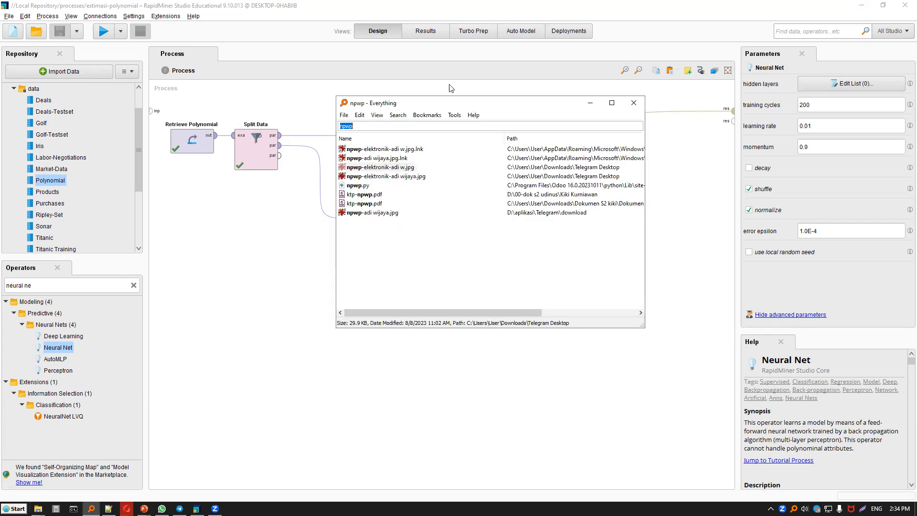
left_click_drag(497, 105, 916, 105)
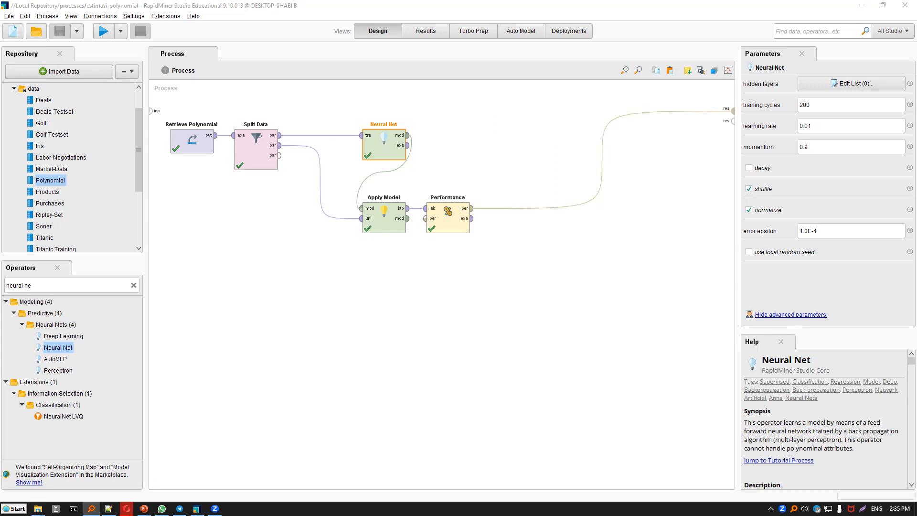
left_click_drag(916, 111, 265, 113)
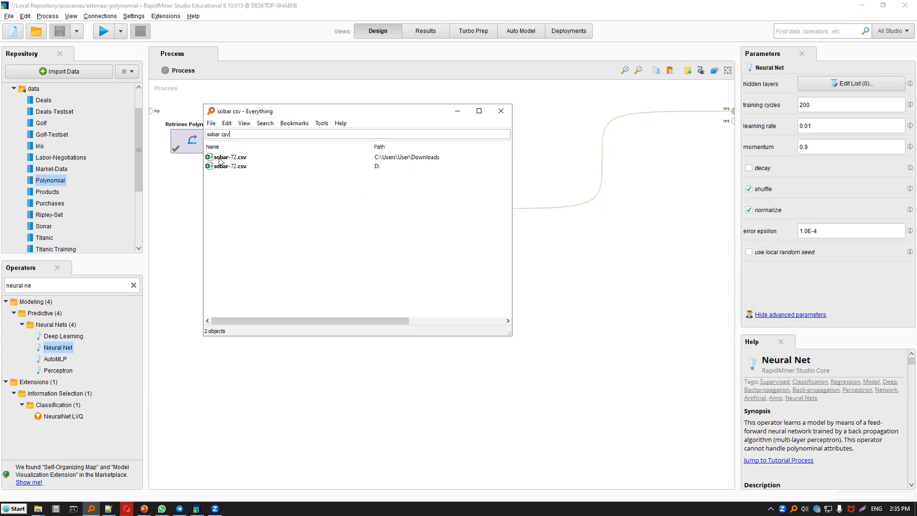
left_click(500, 109)
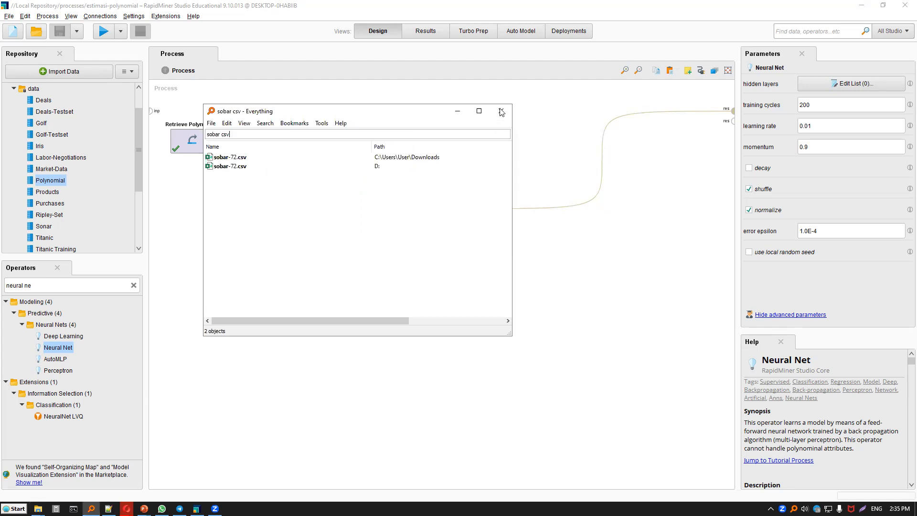
Switch back to RapidMiner Studio and create a new empty process.
left_click(9, 17)
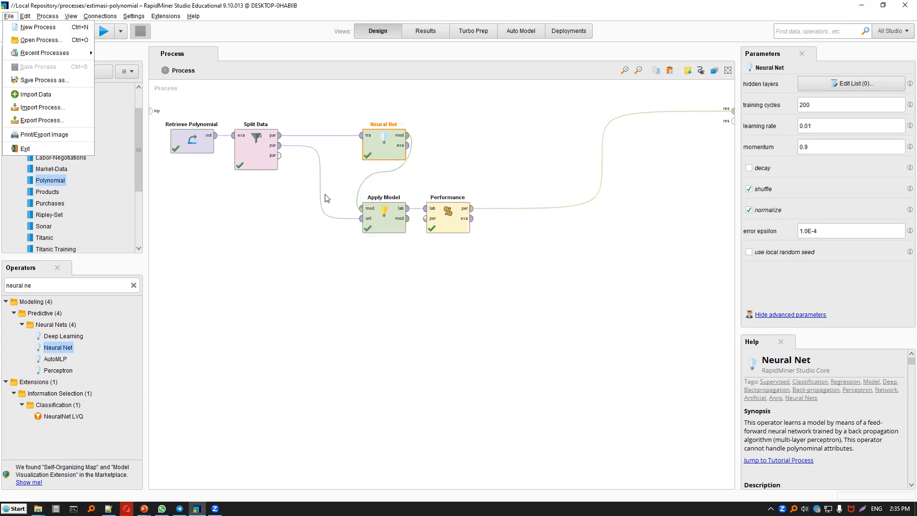
key("Down")
key("Return")
left_click(327, 198)
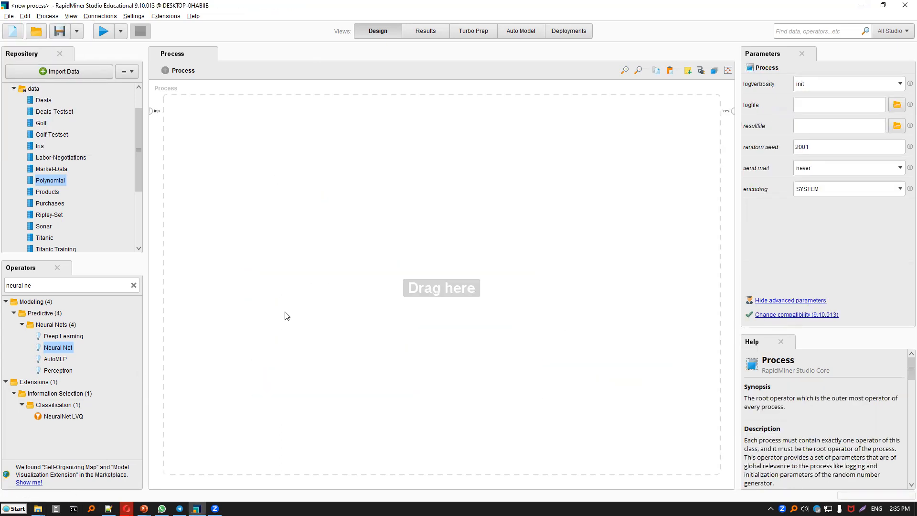
Search for "sobar csv" in Everything and open sobar-72.csv from drive D: in Excel.
left_click(38, 508)
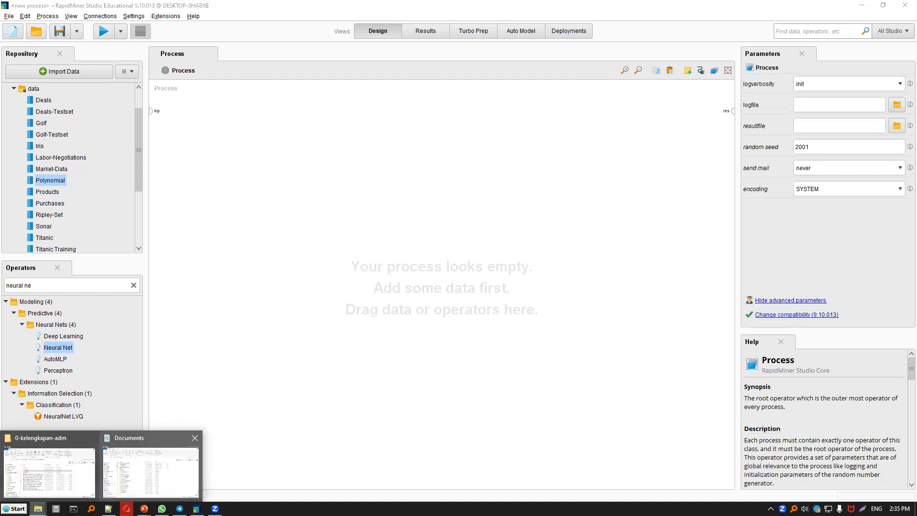
left_click(151, 472)
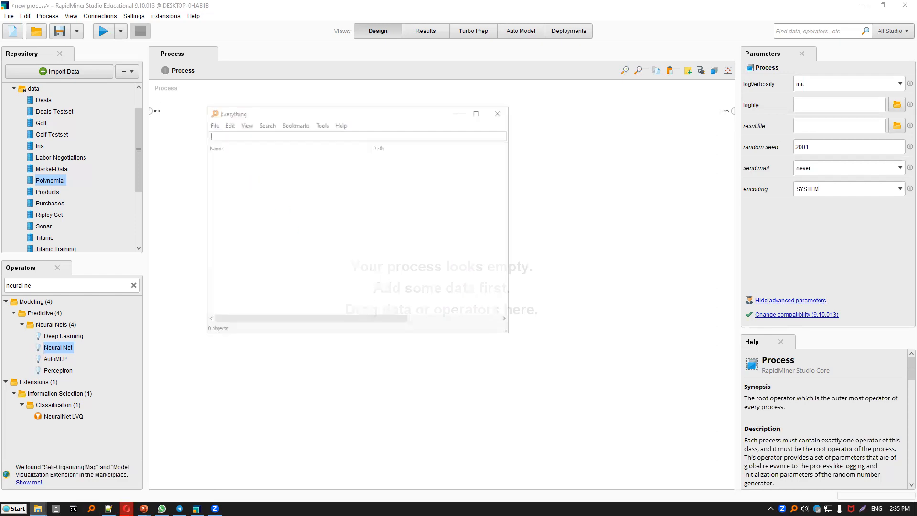
type("sobar csv")
double_click(246, 164)
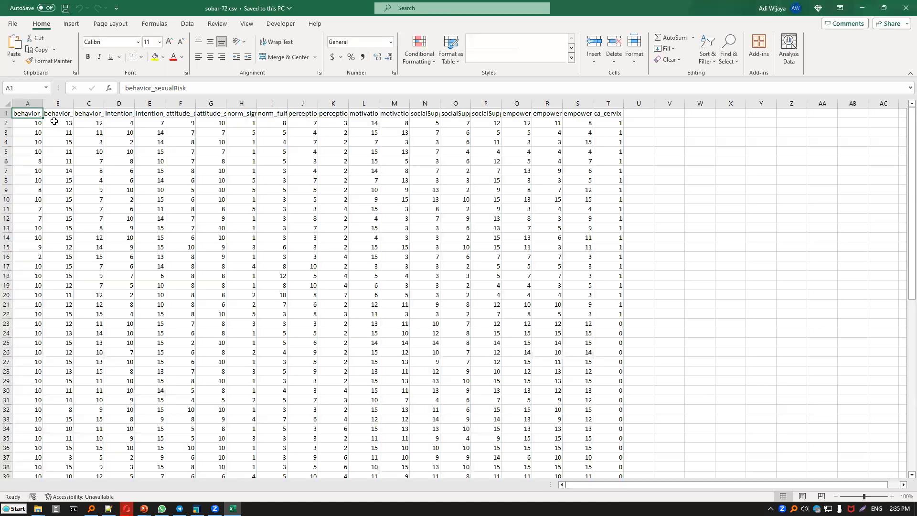
Examine the column headers and the ca_cervix values in sobar-72.csv, and close the workbook.
left_click(55, 120)
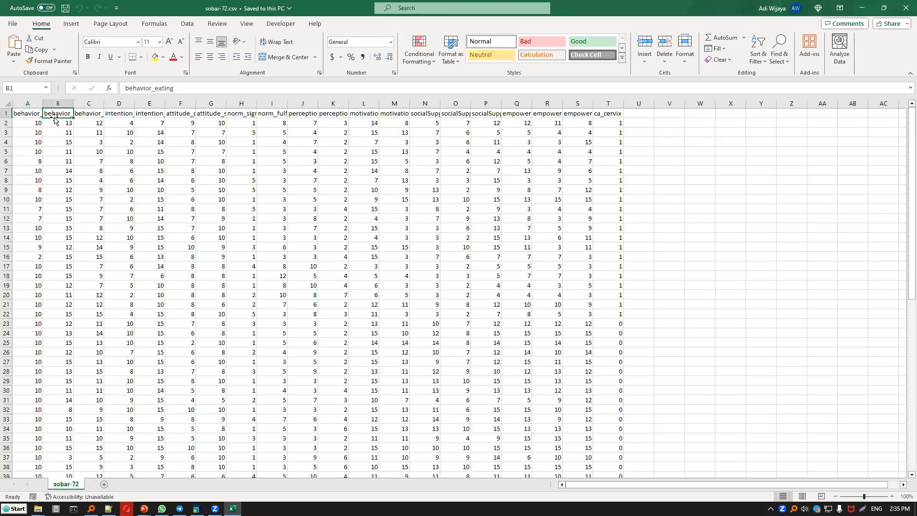
key("Right")
key("Right")
key("Right")
key("Right")
key("Right")
key("Right")
key("Right")
key("Right")
key("Right")
key("Right")
key("Right")
key("Right")
key("Right")
key("Right")
key("Right")
key("Right")
key("Right")
key("Right")
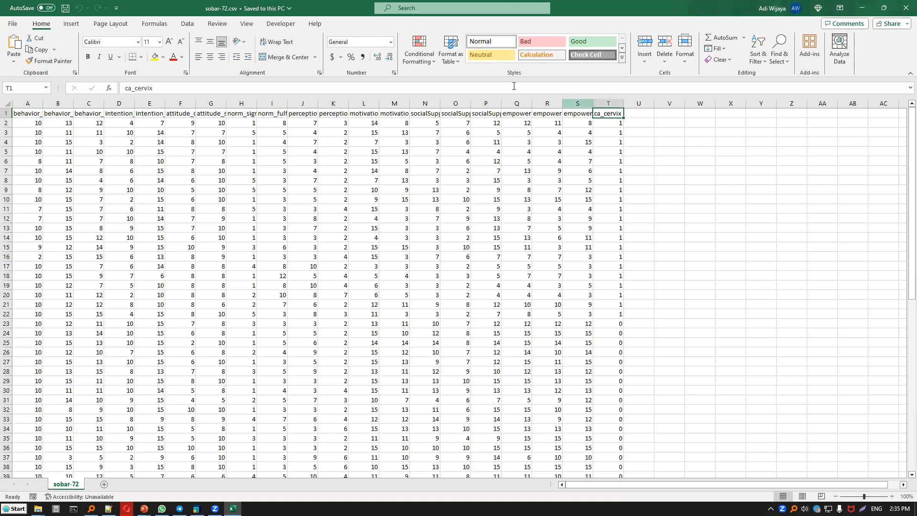
scroll(604, 123, "down", 9)
left_click(617, 218)
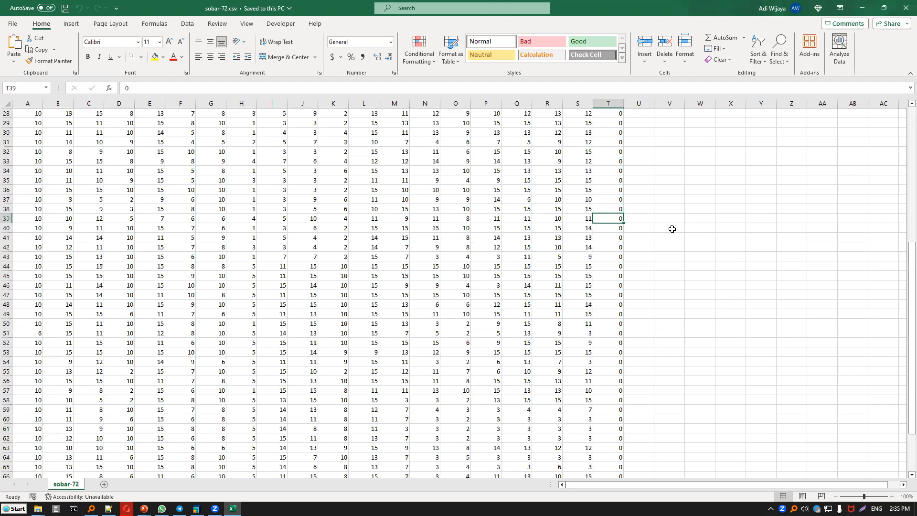
scroll(669, 227, "up", 9)
left_click(582, 111)
left_click(545, 111)
left_click(512, 111)
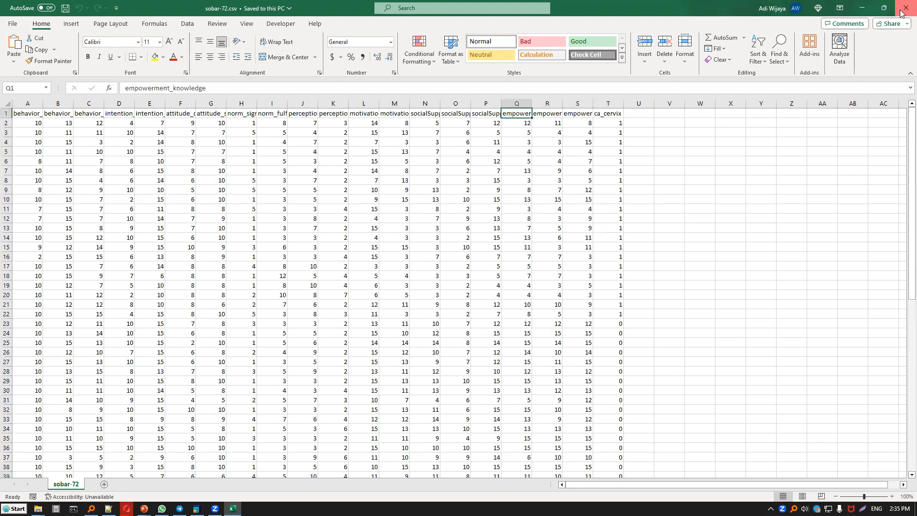
left_click(903, 10)
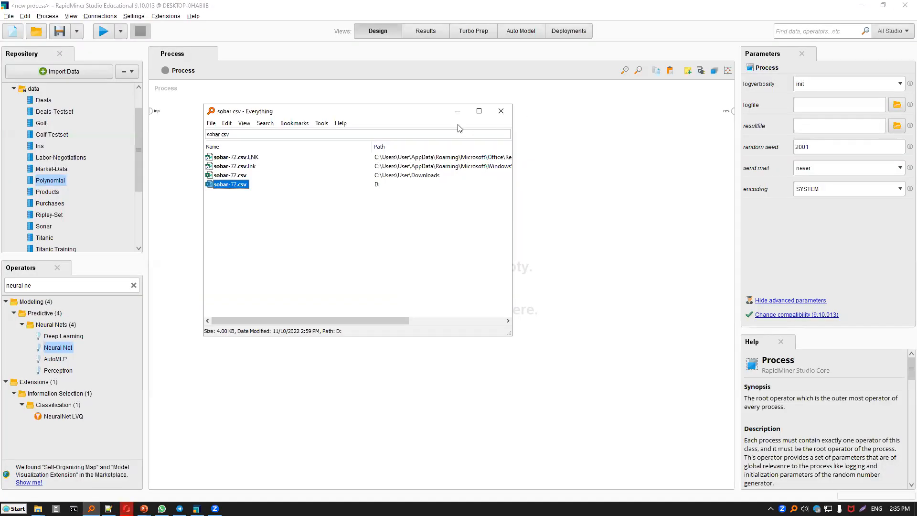
Return to RapidMiner Studio and start importing sobar-72.csv from Local Disk (D:) on the computer.
left_click(457, 111)
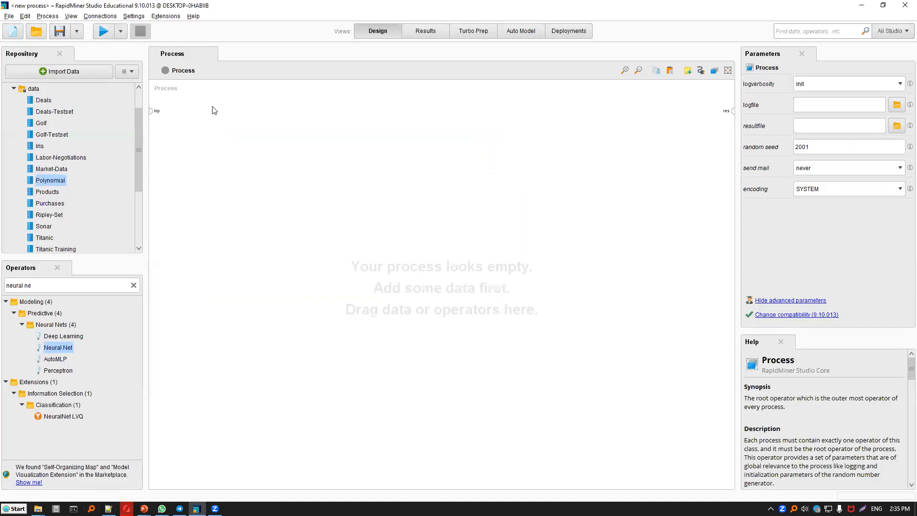
left_click(59, 72)
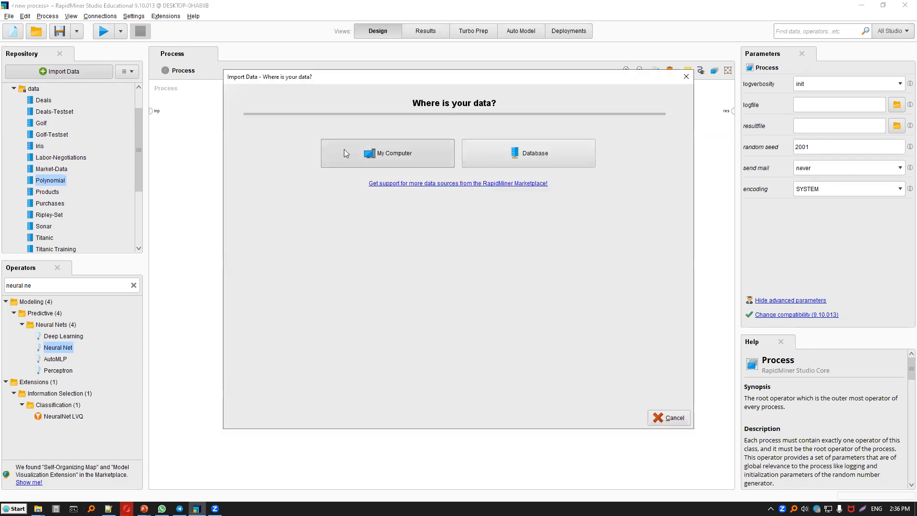
left_click(344, 150)
left_click(305, 131)
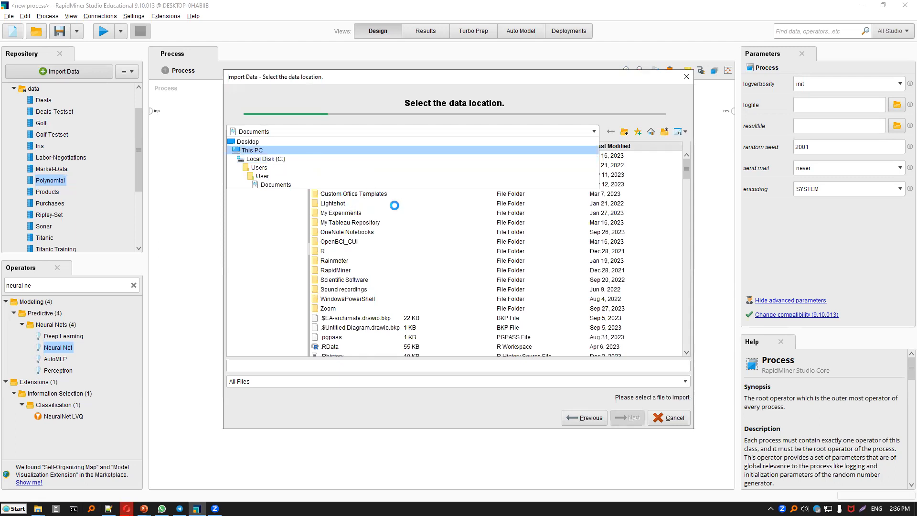
left_click(485, 206)
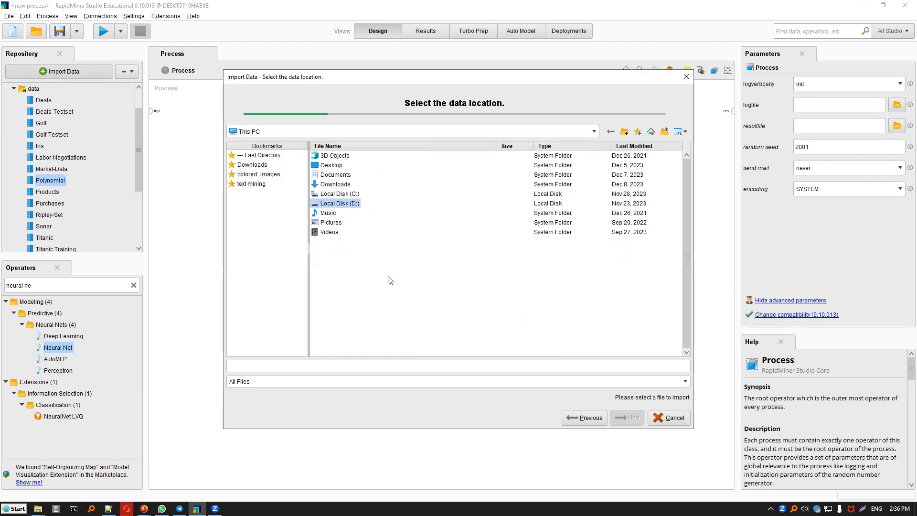
scroll(387, 277, "down", 10)
scroll(387, 283, "down", 10)
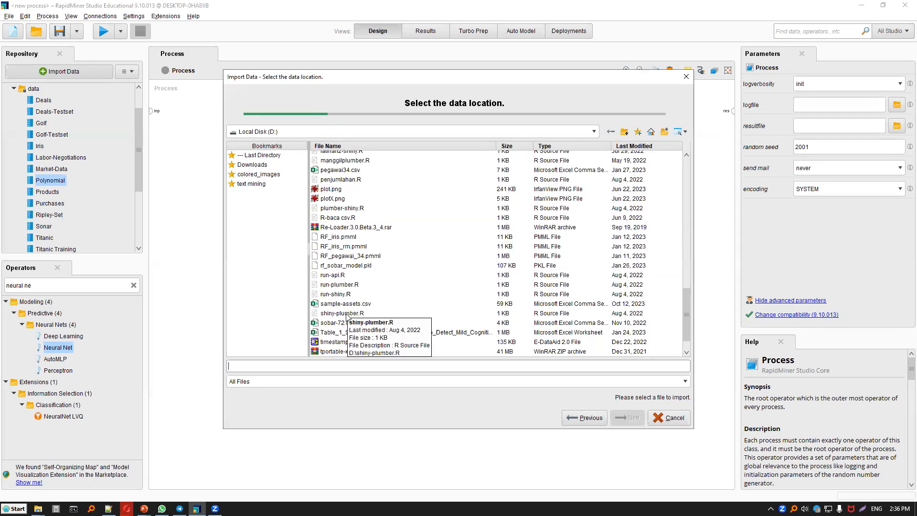
left_click(338, 323)
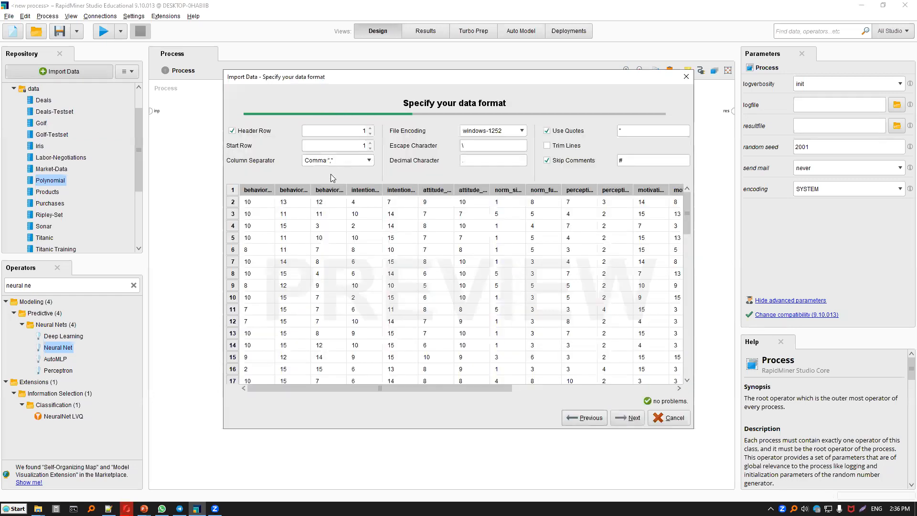
Try the Semicolon column separator in the import preview and set the separator back to Comma.
left_click(337, 161)
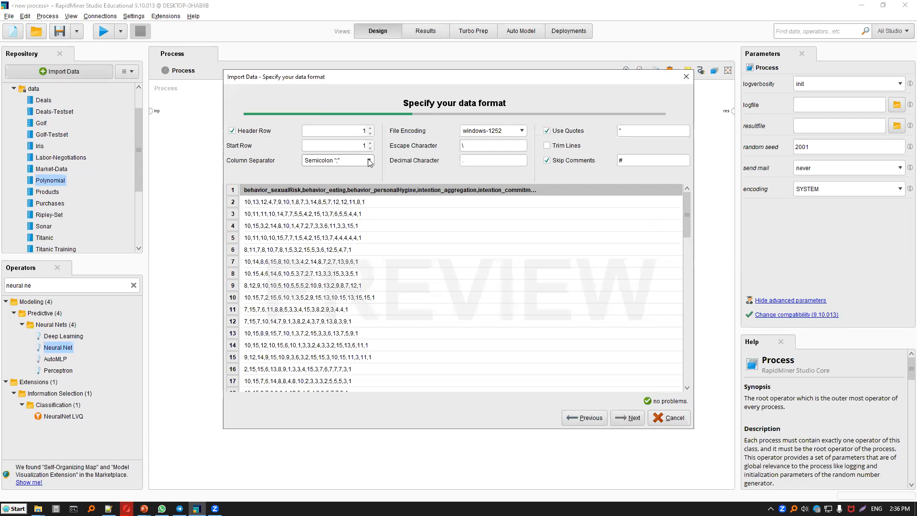
left_click(349, 163)
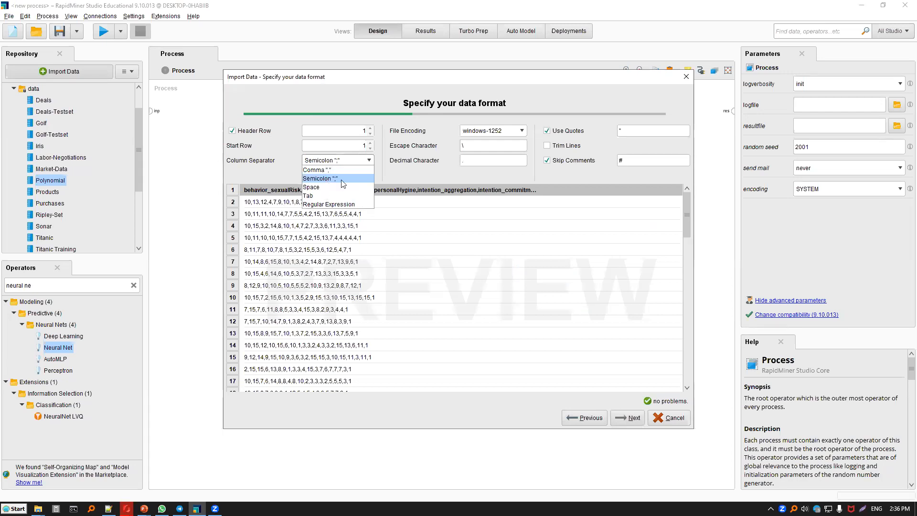
left_click(366, 170)
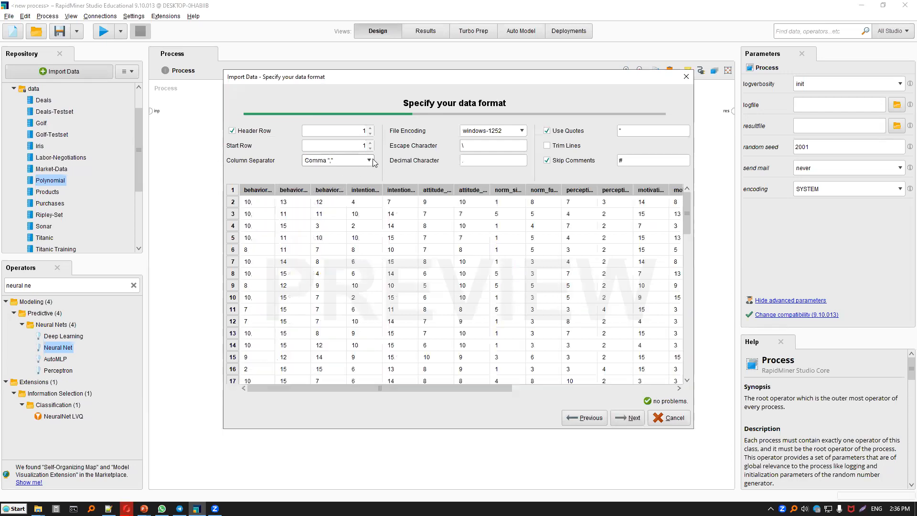
left_click(352, 162)
left_click(348, 177)
key("Up")
key("Up")
key("Return")
Accept the data format and change the type of the ca_cervix column to binominal.
left_click(628, 418)
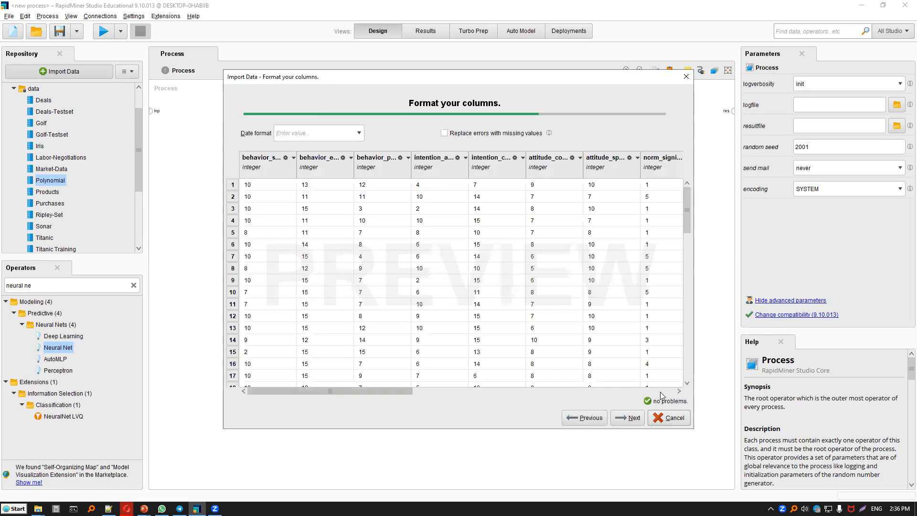
scroll(669, 197, "right", 3)
scroll(664, 169, "right", 10)
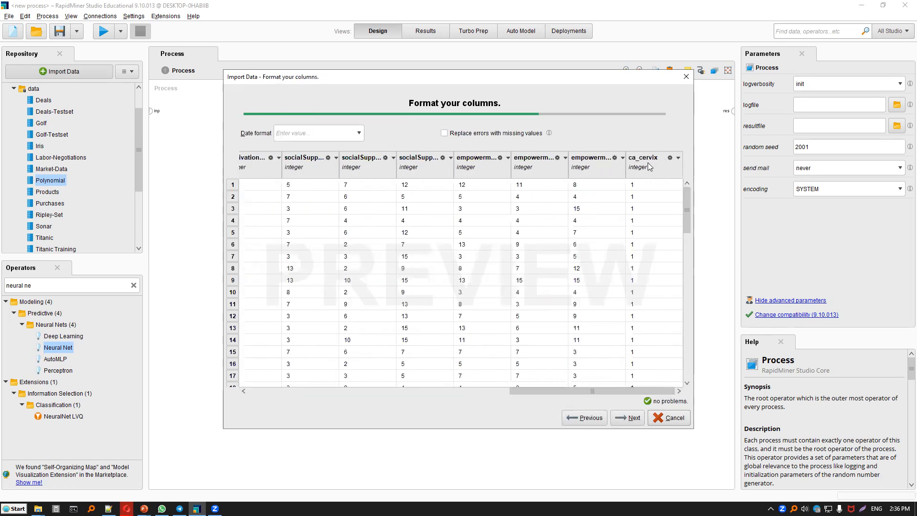
left_click(679, 158)
mouse_move(700, 170)
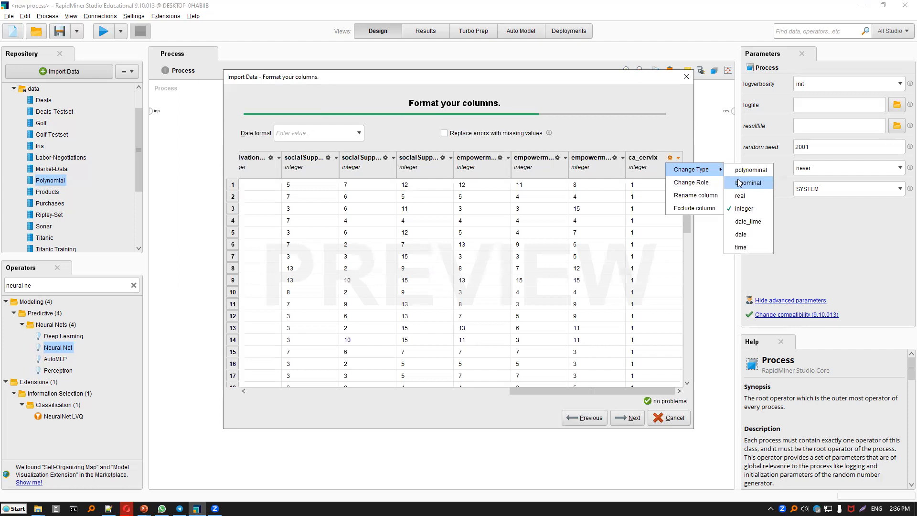
left_click(739, 183)
Assign the label role to the ca_cervix column.
left_click(679, 158)
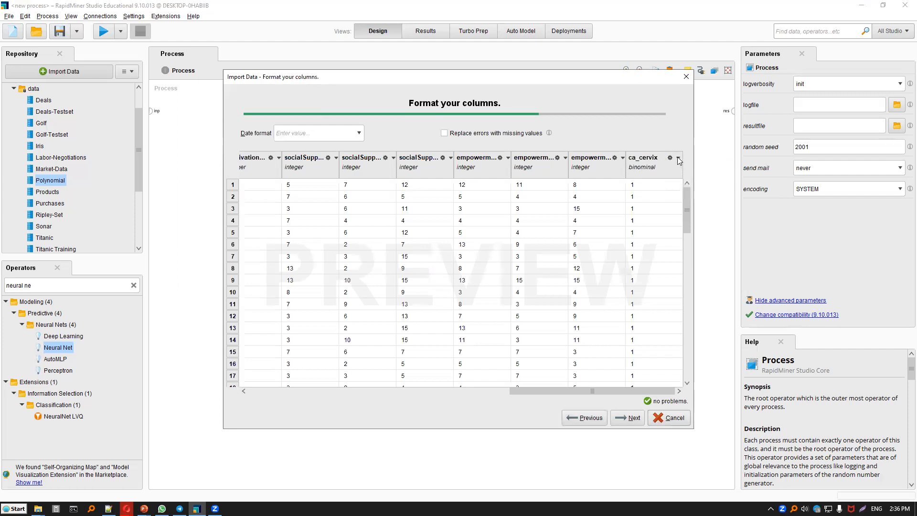
left_click(691, 183)
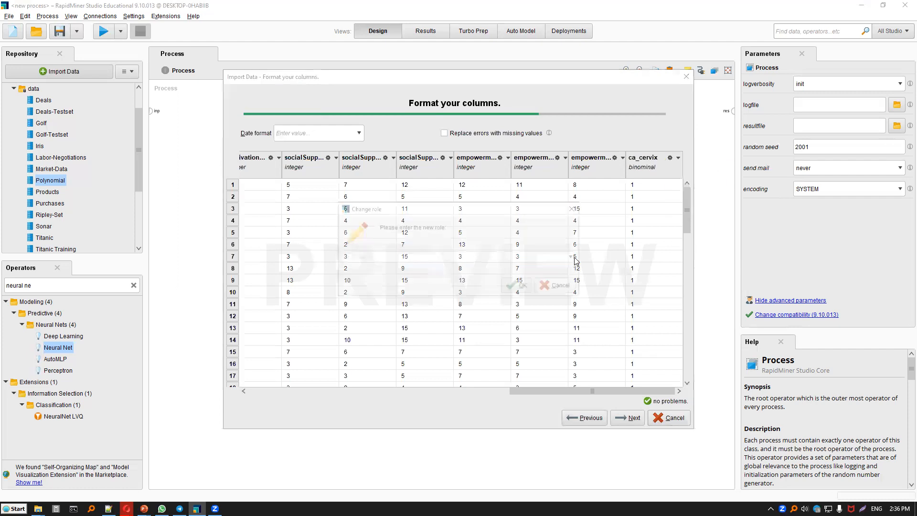
left_click(575, 258)
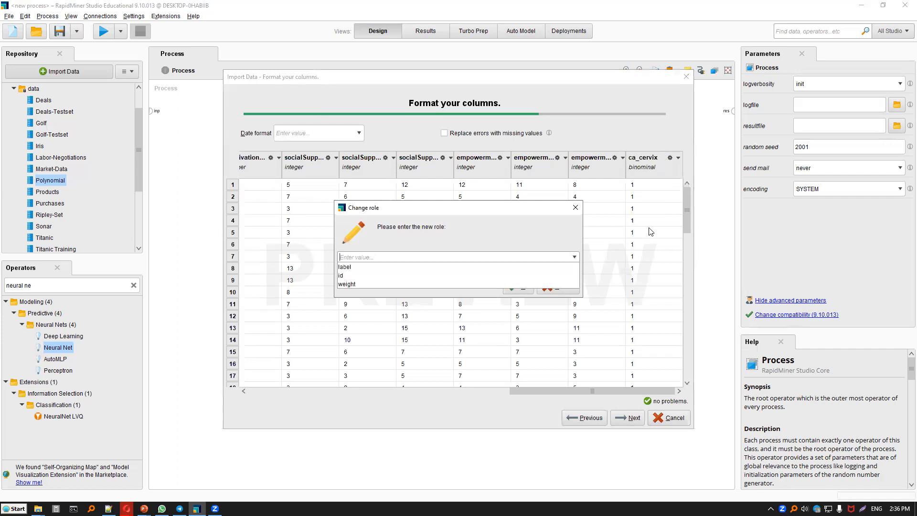
key("Return")
key("Return")
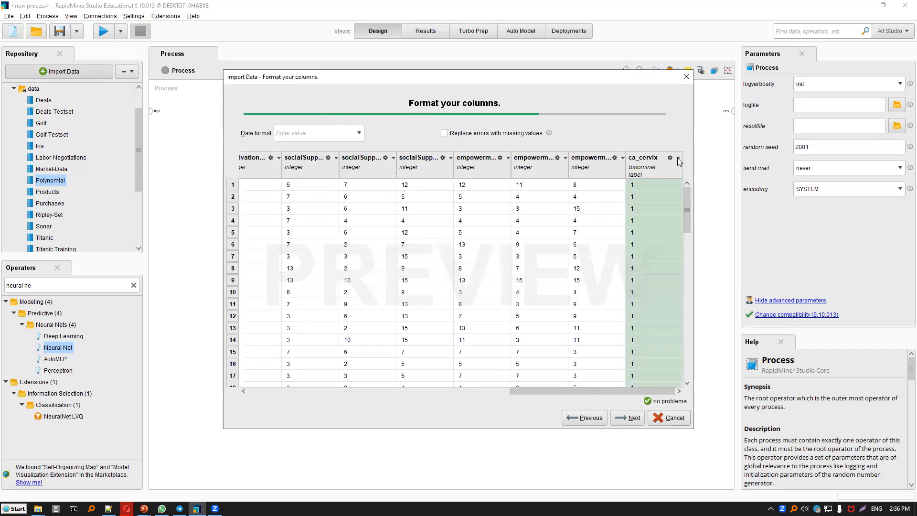
Check the role setting of the ca_cervix column and keep it as label.
left_click(670, 157)
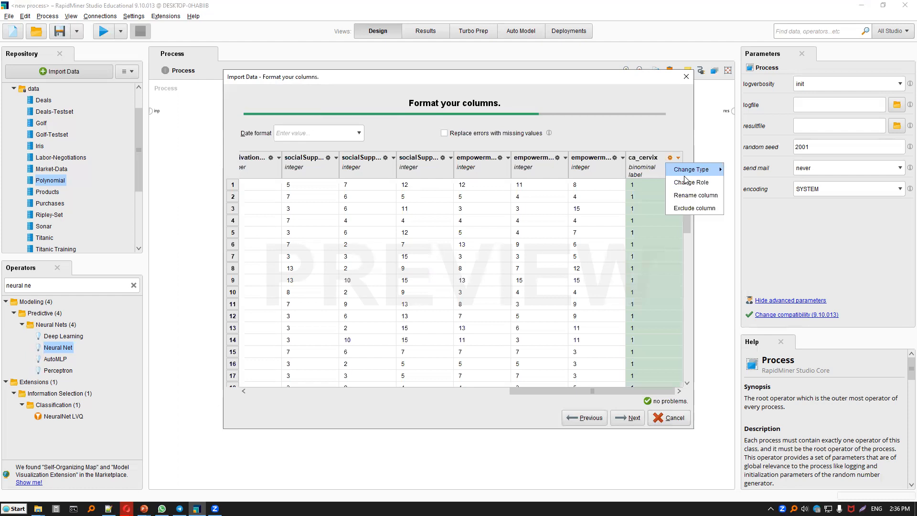
left_click(684, 180)
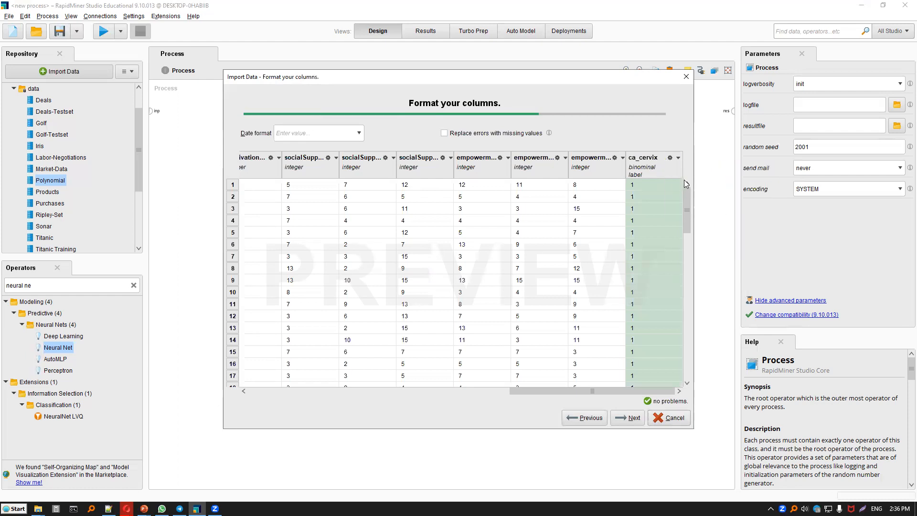
left_click(669, 158)
left_click(688, 182)
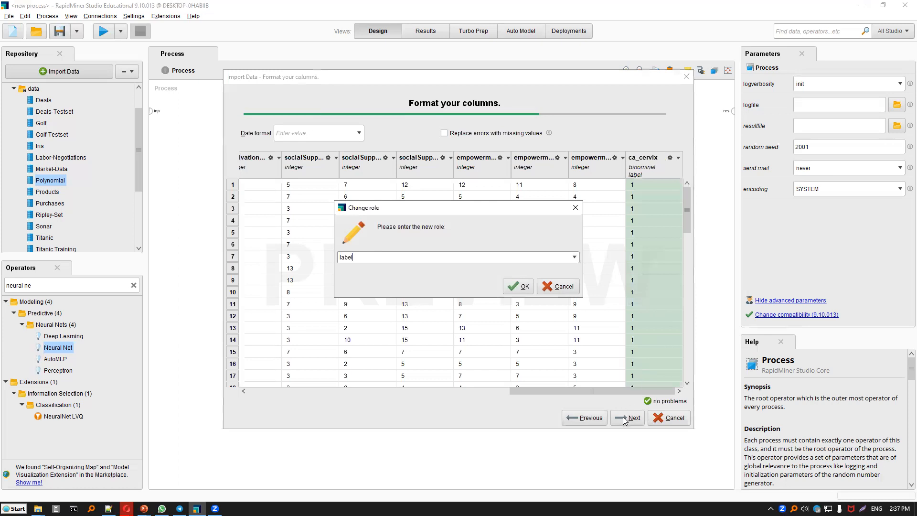
key("Return")
key("Return")
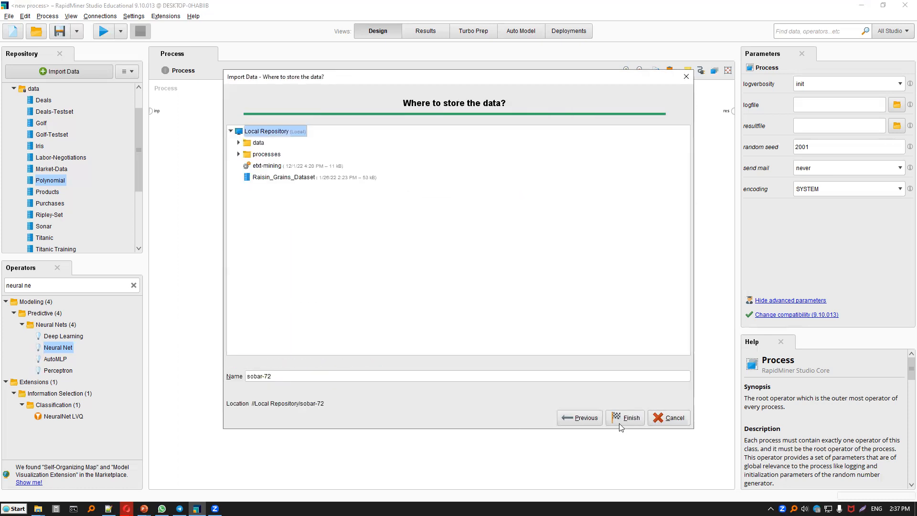
Store the imported dataset as sobar-72 in the Local Repository's data folder, overwriting the existing entry.
key("Return")
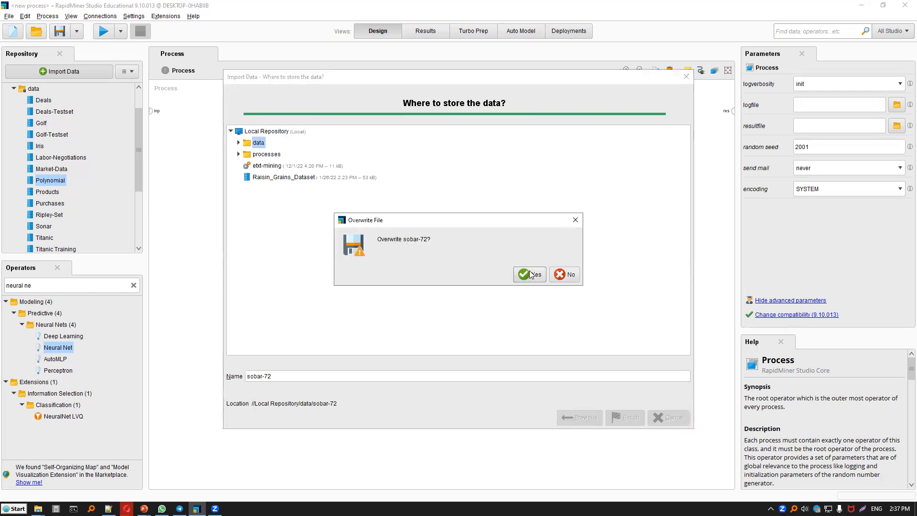
left_click(530, 273)
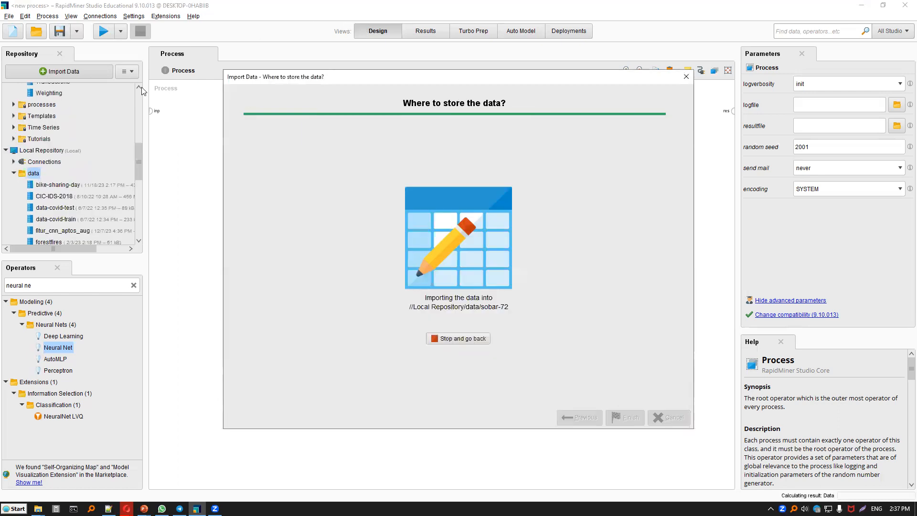
Add the sobar-72 dataset to the process, connect its output to the process result, and run the process.
scroll(58, 197, "down", 6)
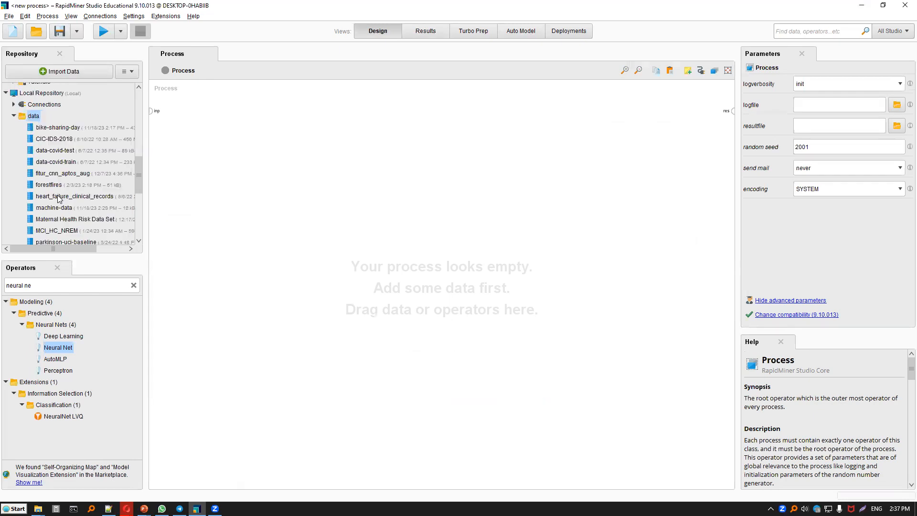
left_click_drag(57, 191, 250, 139)
left_click(248, 136)
left_click(733, 111)
left_click(104, 31)
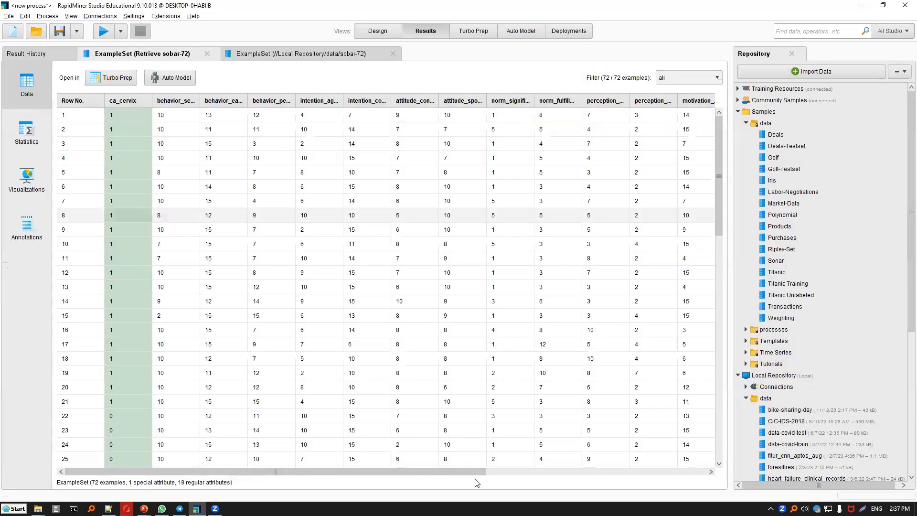
Examine the attribute columns of the retrieved sobar-72 example set and return to the process design.
scroll(453, 120, "right", 5)
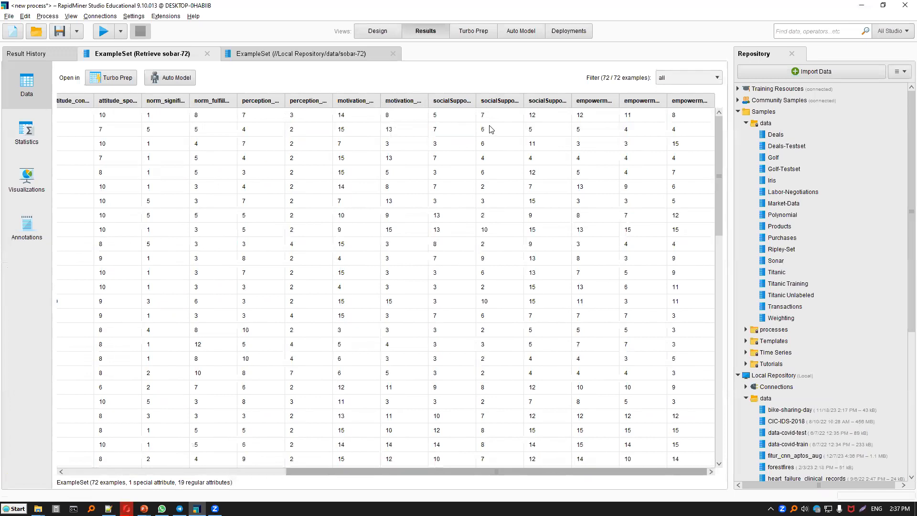
left_click(377, 31)
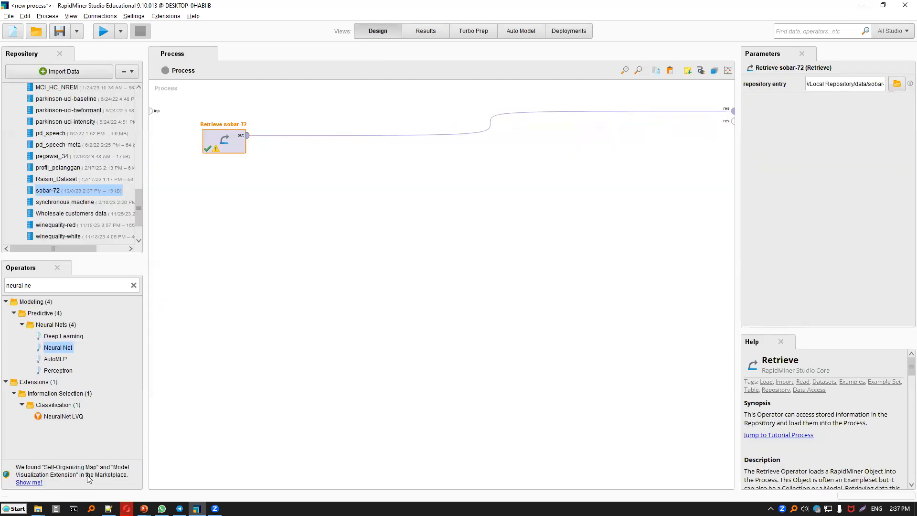
left_click(415, 30)
left_click(386, 32)
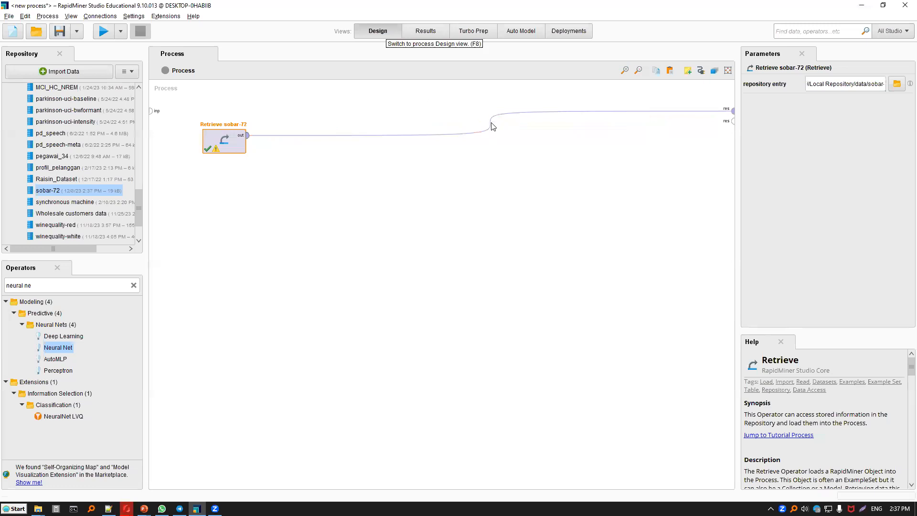
Disconnect Retrieve sobar-72 from the process result and connect a Split Data operator to its output.
left_click(134, 285)
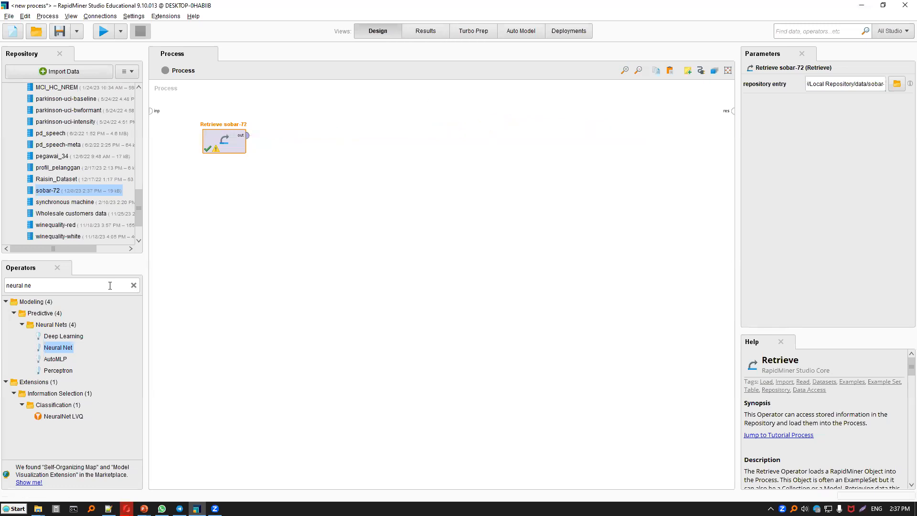
left_click(110, 286)
type("split data")
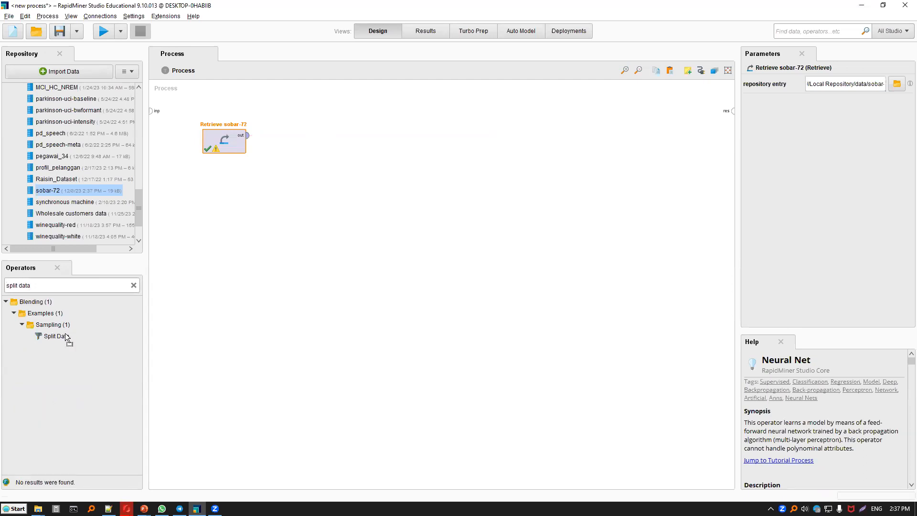
left_click_drag(67, 338, 287, 139)
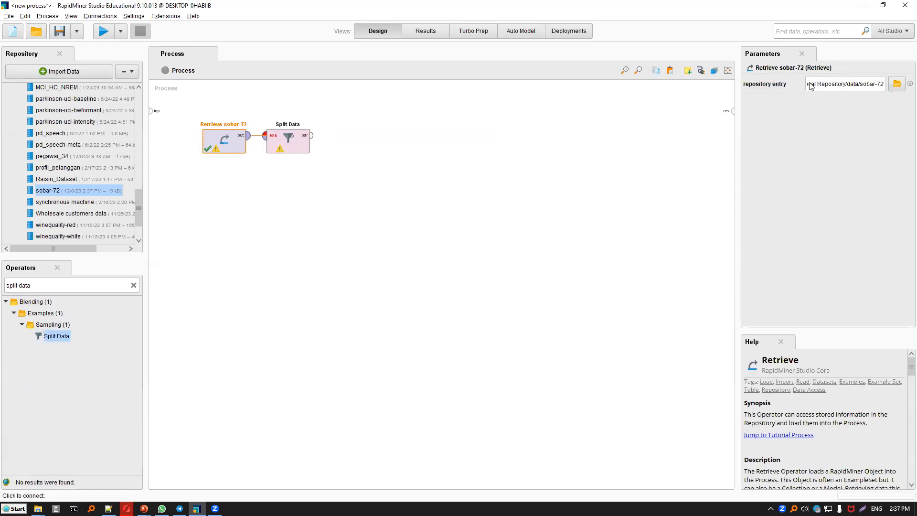
Define two Split Data partitions with ratios 0.6 and 0.4.
left_click(445, 366)
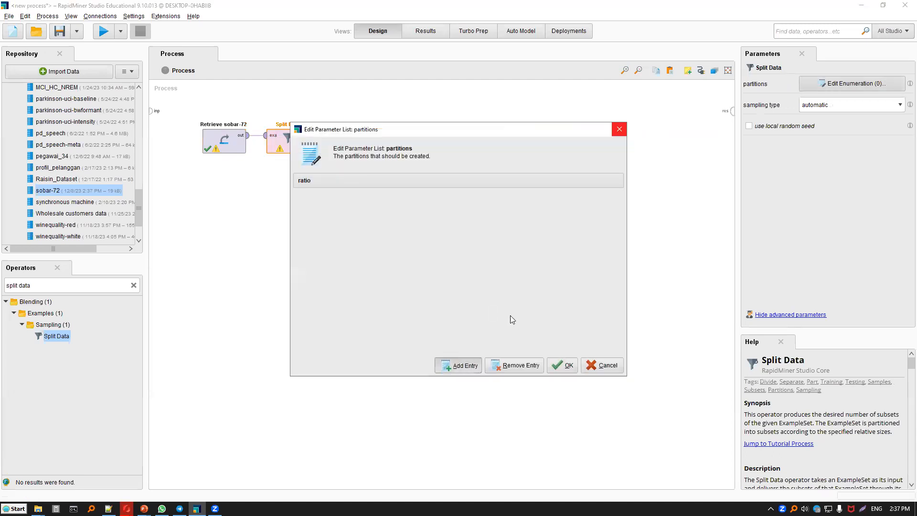
type("0.6")
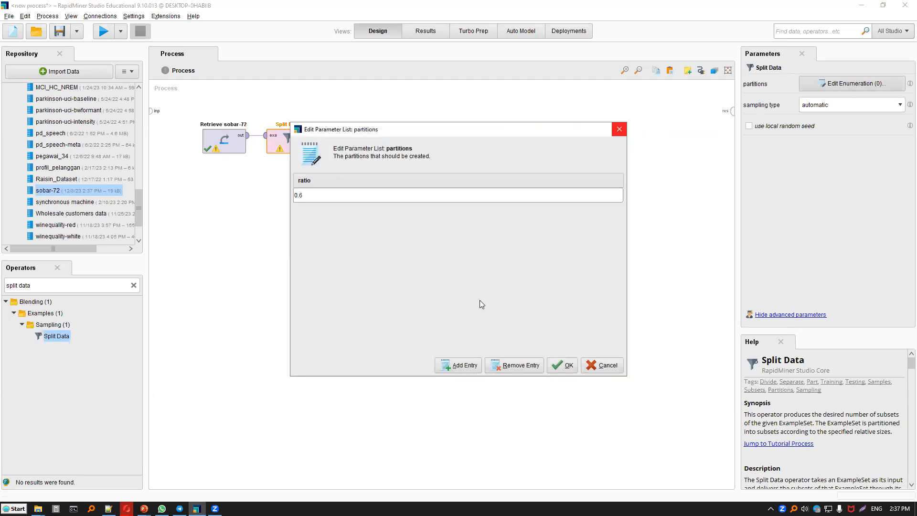
key("alt+a")
type("0.4")
key("alt+o")
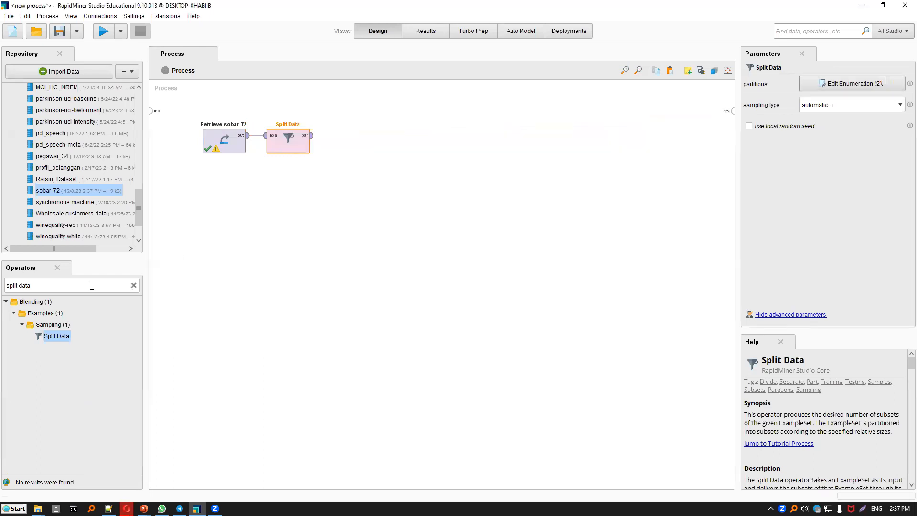
Search the operators for "tree" and place a Decision Tree operator beside Split Data.
triple_click(91, 285)
type("tree")
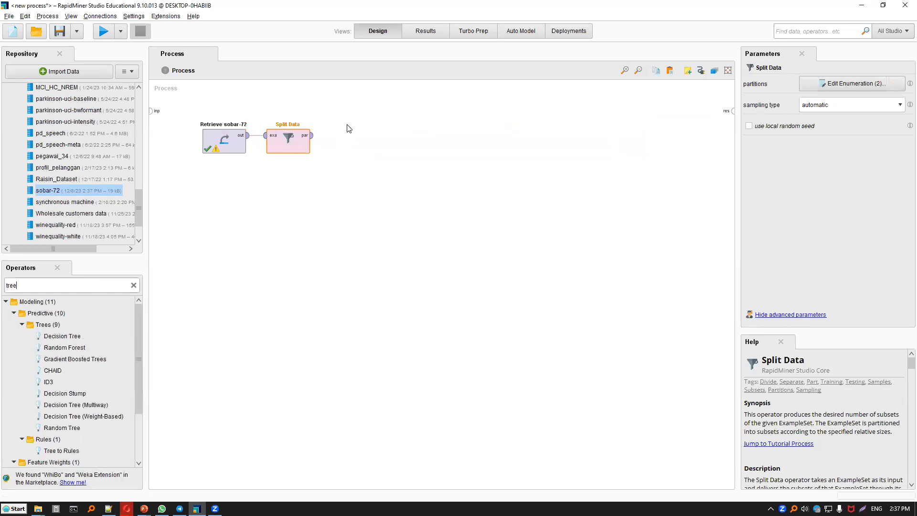
left_click_drag(62, 336, 323, 122)
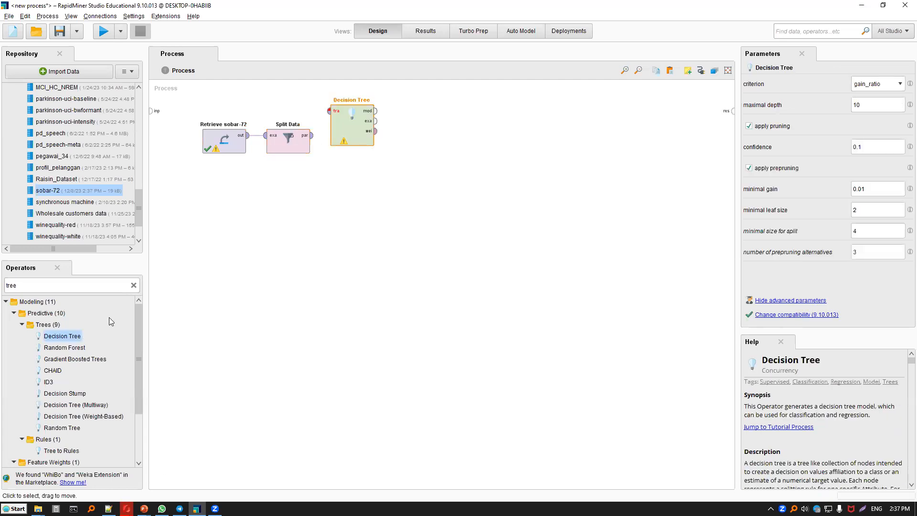
Add an Apply Model operator and connect the Decision Tree model and Split Data's second partition to its inputs.
left_click(134, 285)
type("apply model")
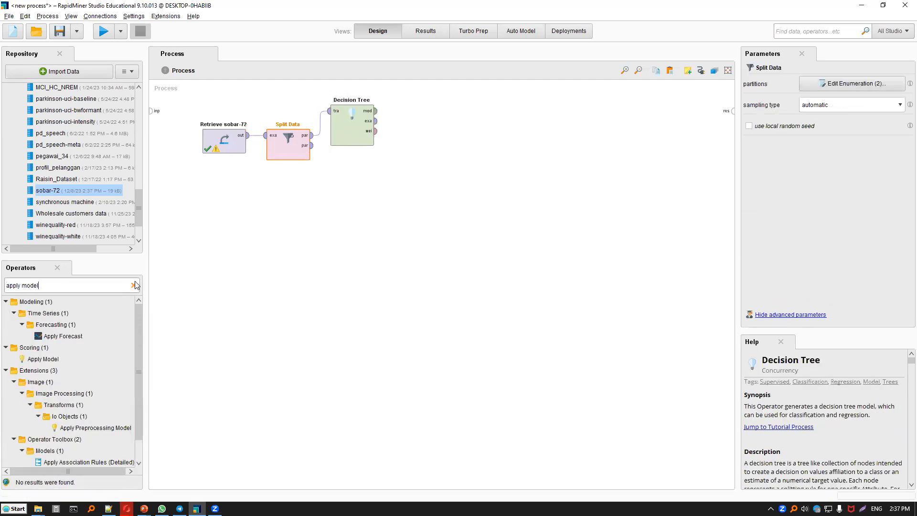
left_click_drag(57, 358, 435, 198)
left_click(376, 111)
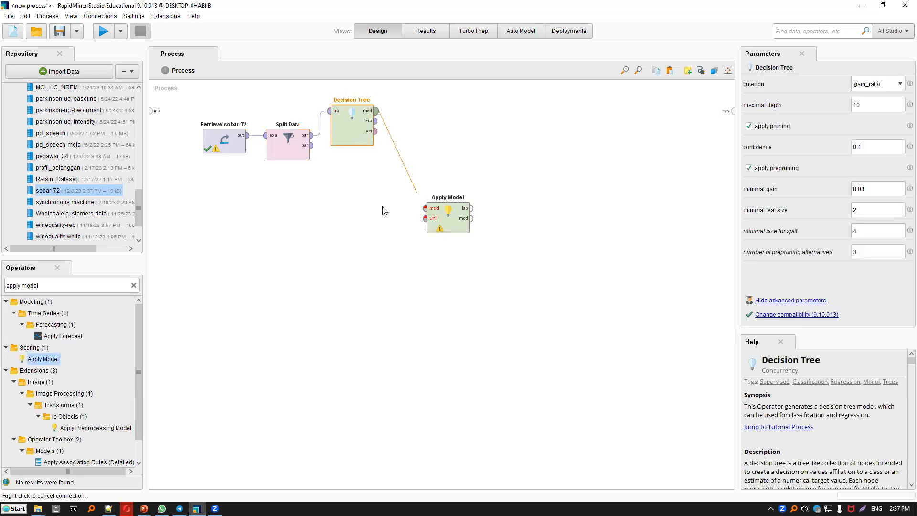
left_click(425, 209)
left_click(312, 145)
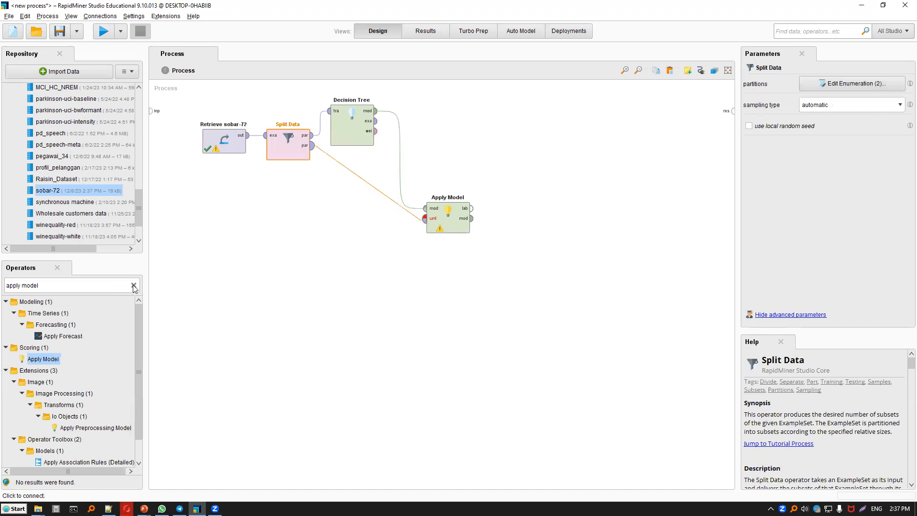
Add Performance (Binominal Classification) after Apply Model, connect it to the process result, run the process and return to the design.
left_click(102, 286)
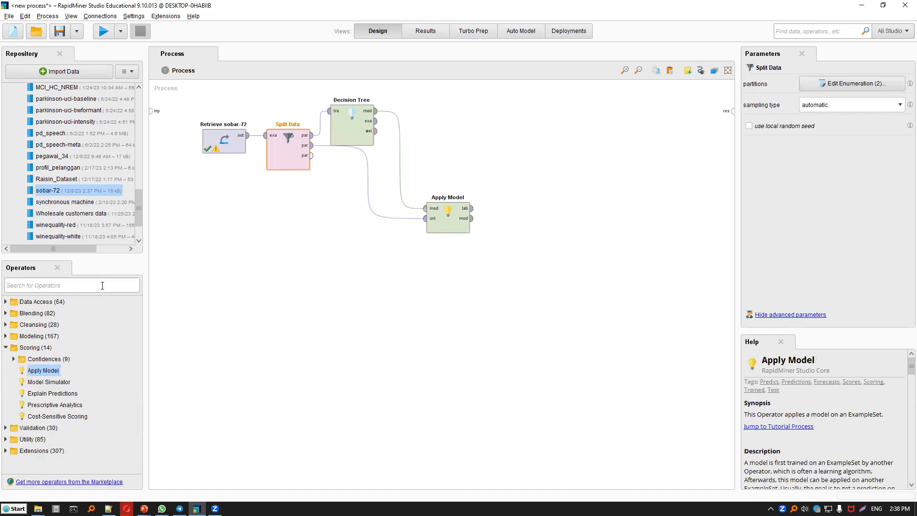
type("perfoer")
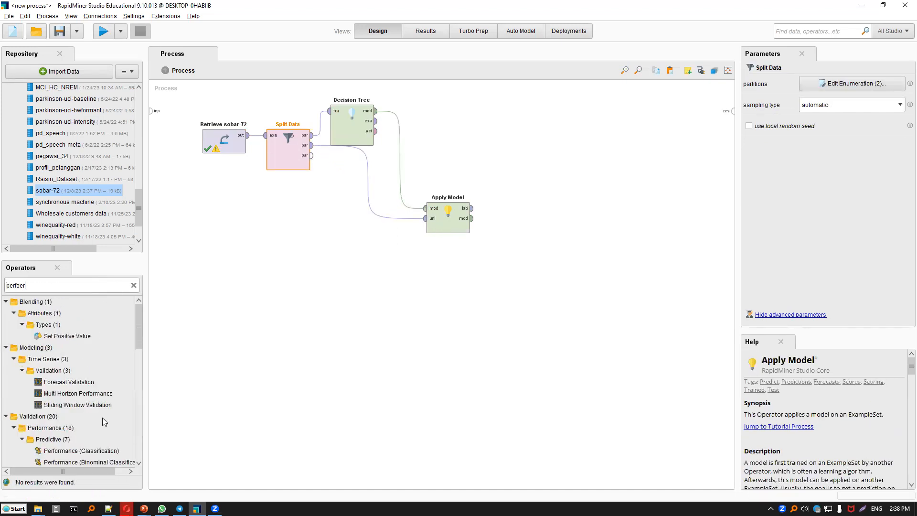
mouse_move(491, 236)
left_mouse_down()
mouse_move(474, 210)
mouse_move(484, 232)
mouse_move(497, 220)
mouse_move(537, 215)
mouse_move(676, 106)
mouse_move(734, 110)
left_mouse_up()
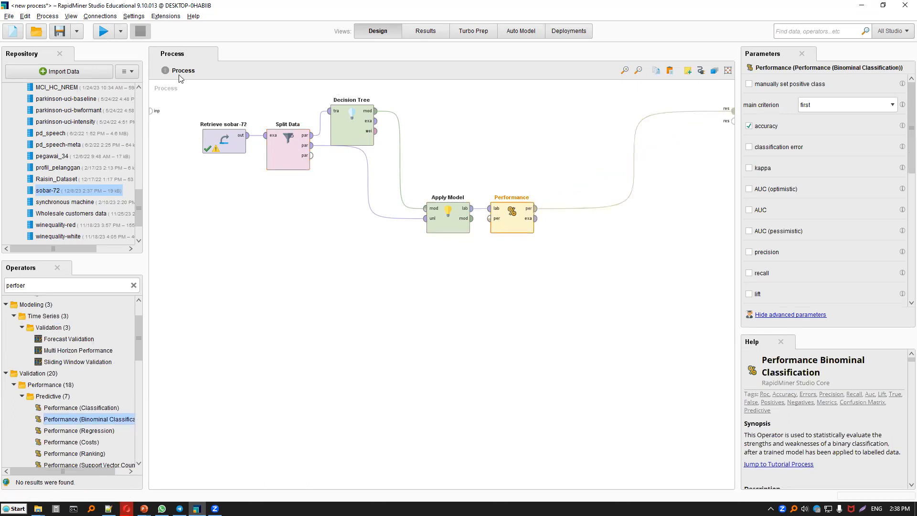
key("F11")
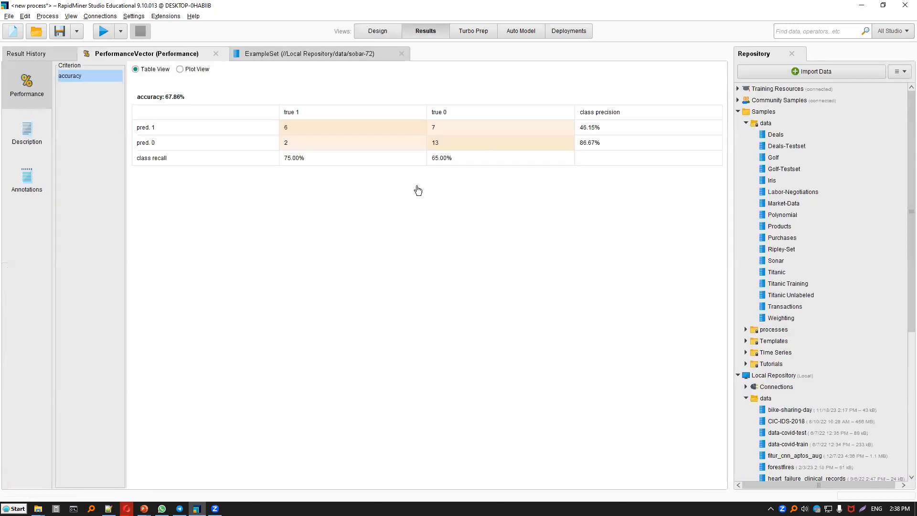
key("F8")
Replace the Decision Tree with a k-NN operator connected between Split Data and Apply Model, run the process and return to the design.
left_click(345, 126)
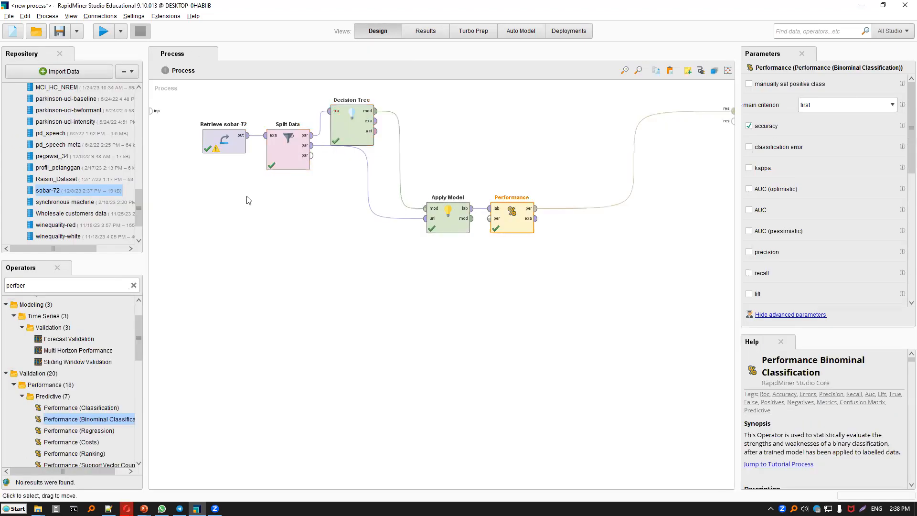
key("Delete")
left_click(133, 285)
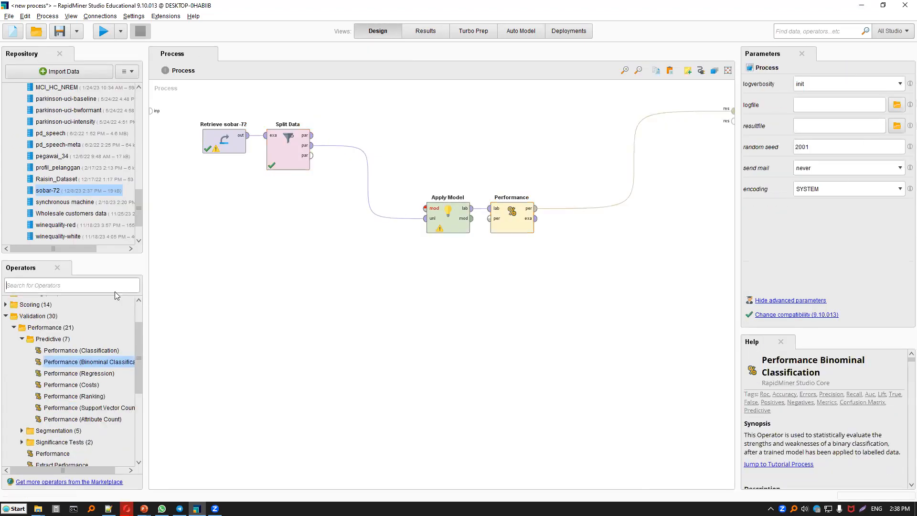
type("knn")
left_click_drag(170, 265, 416, 115)
left_click_drag(311, 135, 393, 111)
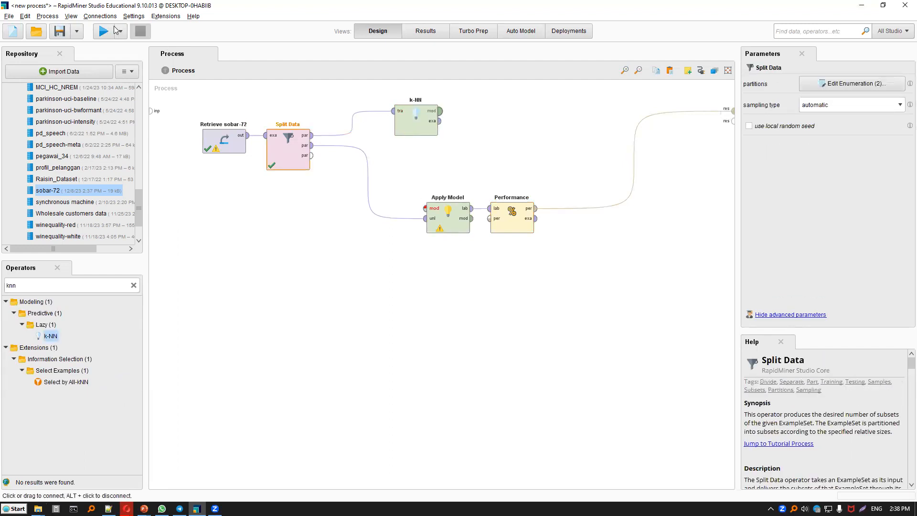
key("F11")
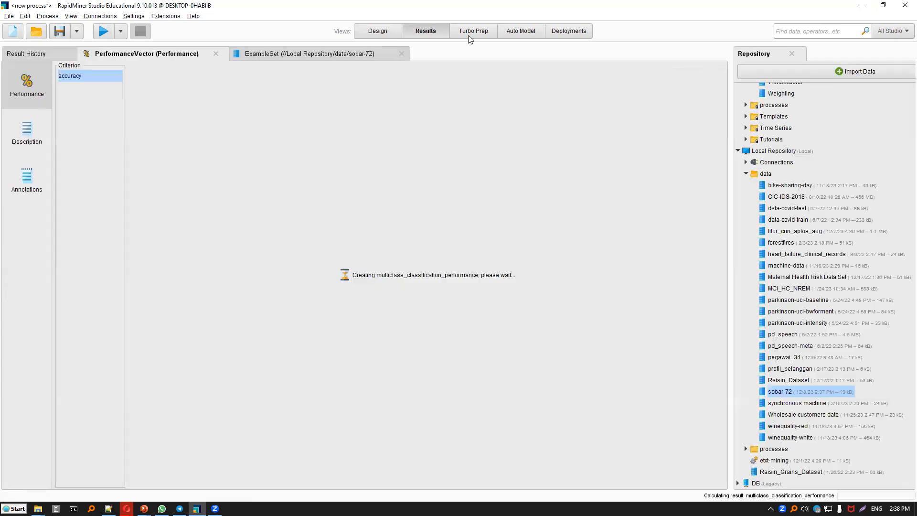
key("F8")
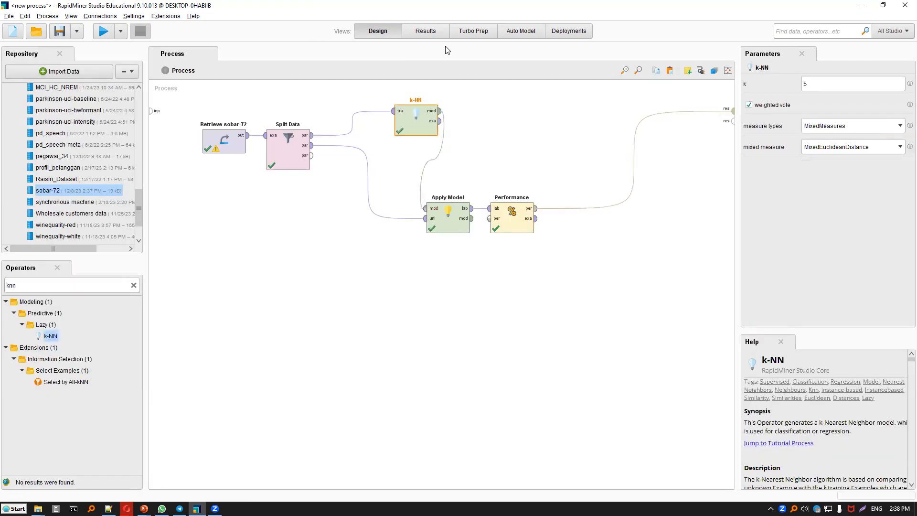
Set k to 3 for the k-NN operator, rerun the process and return to the design.
type("3")
left_click(104, 32)
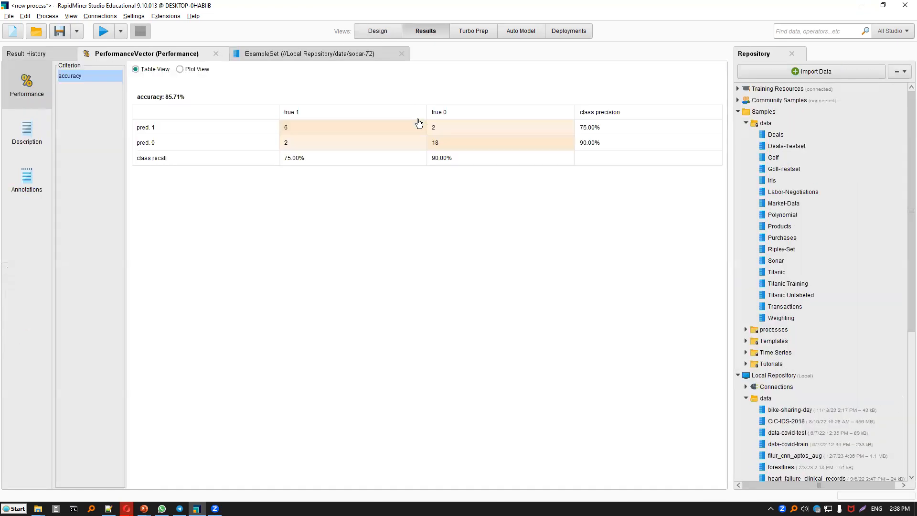
key("F8")
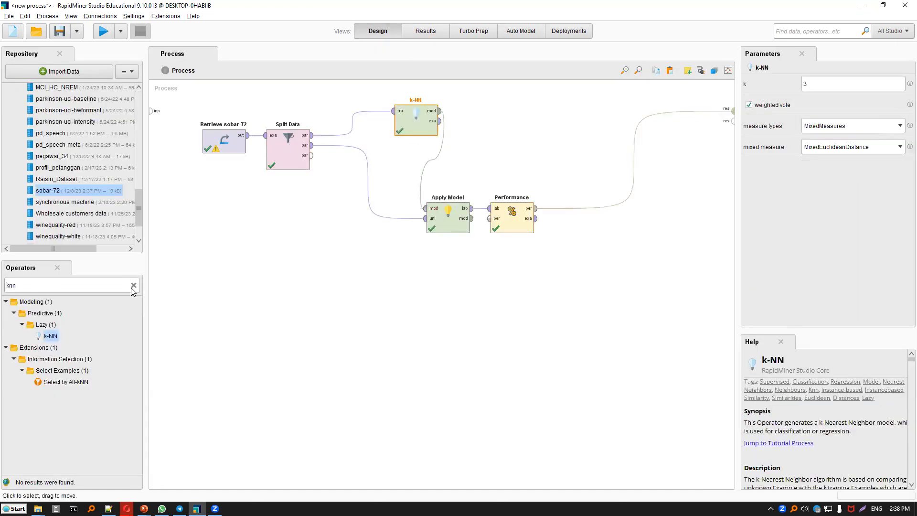
Delete the k-NN operator and place a Naive Bayes operator between Split Data and Apply Model.
key("Delete")
double_click(118, 282)
key("Delete")
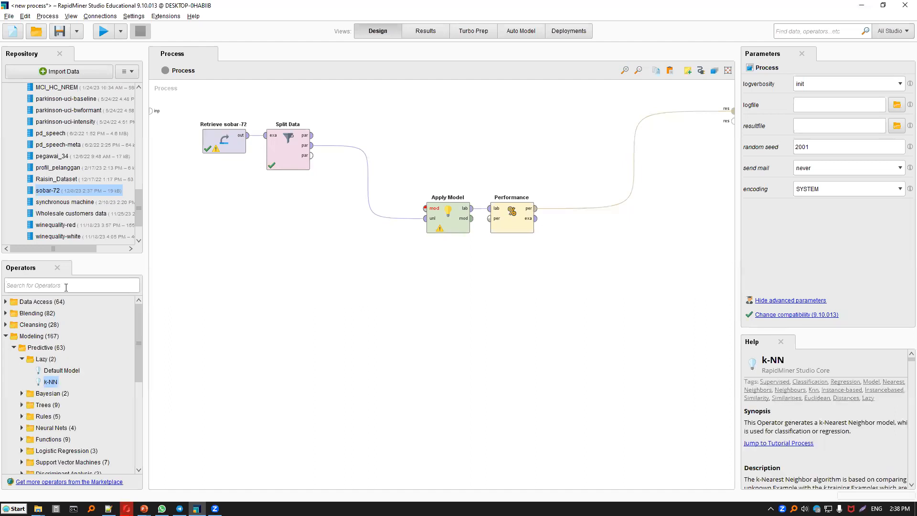
type("bayes")
mouse_move(404, 130)
left_mouse_down()
mouse_move(313, 136)
mouse_move(414, 144)
left_mouse_up()
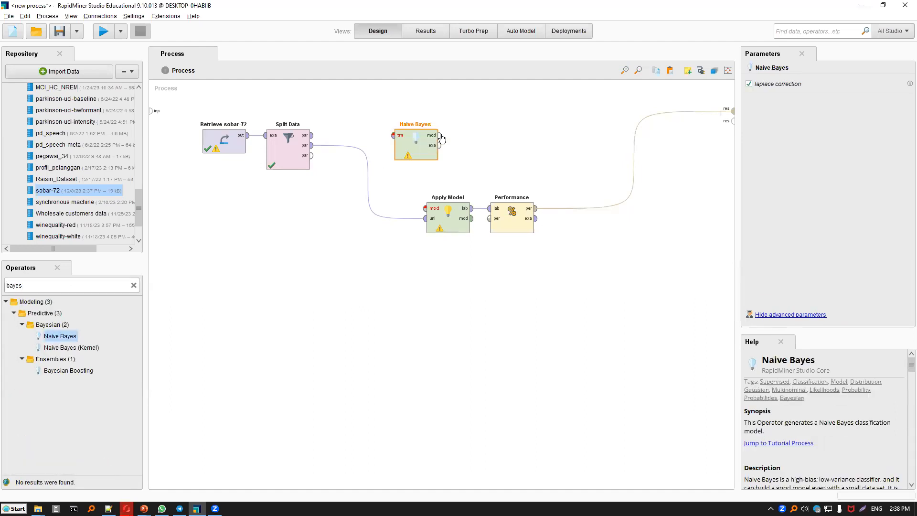
Connect Naive Bayes to Split Data's first partition and Apply Model, run the process and return to the design.
left_click(311, 135)
left_click(393, 135)
left_click(440, 136)
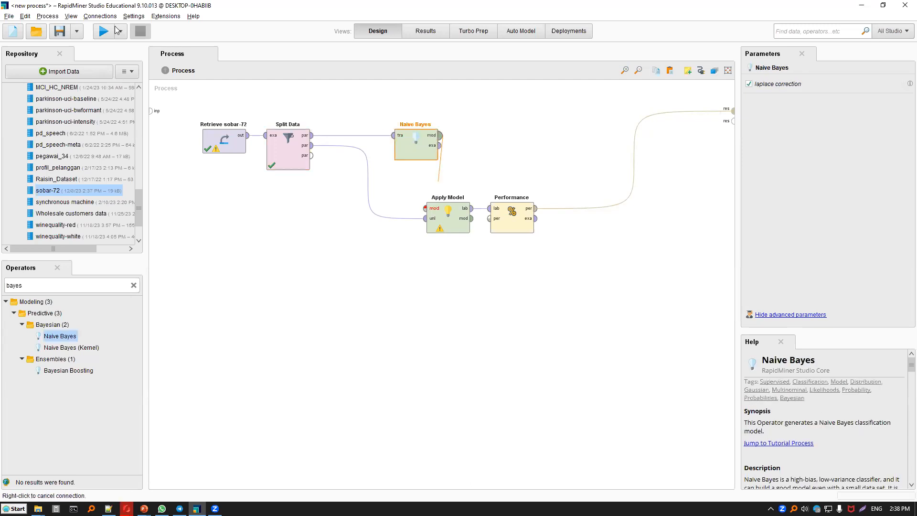
left_click(425, 208)
left_click(104, 31)
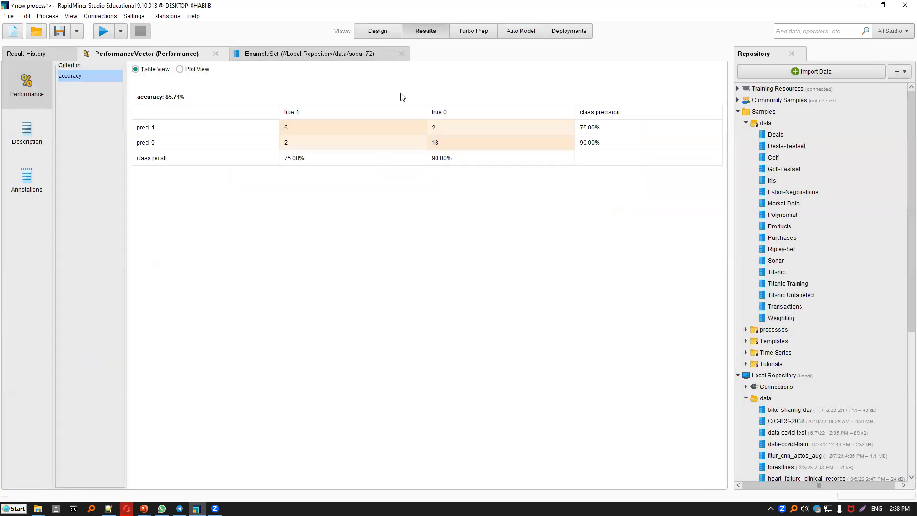
left_click(378, 31)
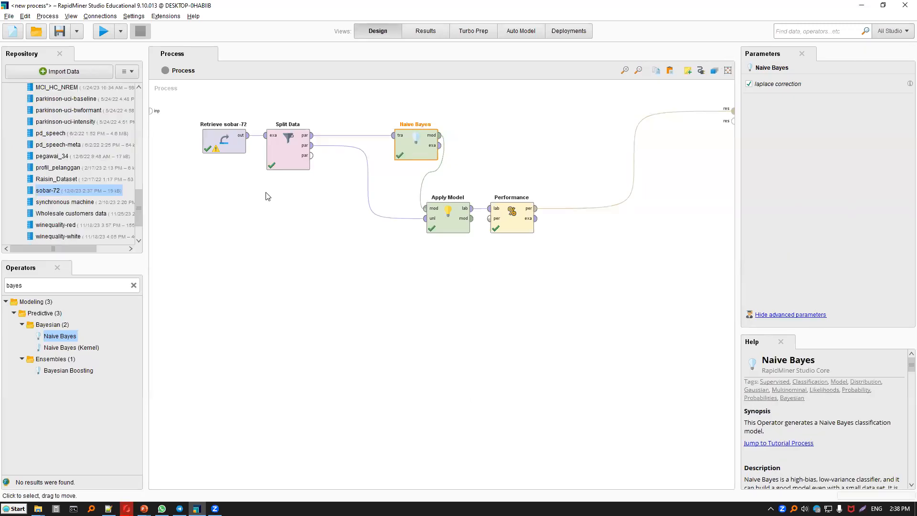
Replace Naive Bayes with a Random Forest operator and connect it between Split Data and Apply Model.
key("Delete")
left_click(121, 282)
type("tree")
left_click_drag(86, 345, 425, 208)
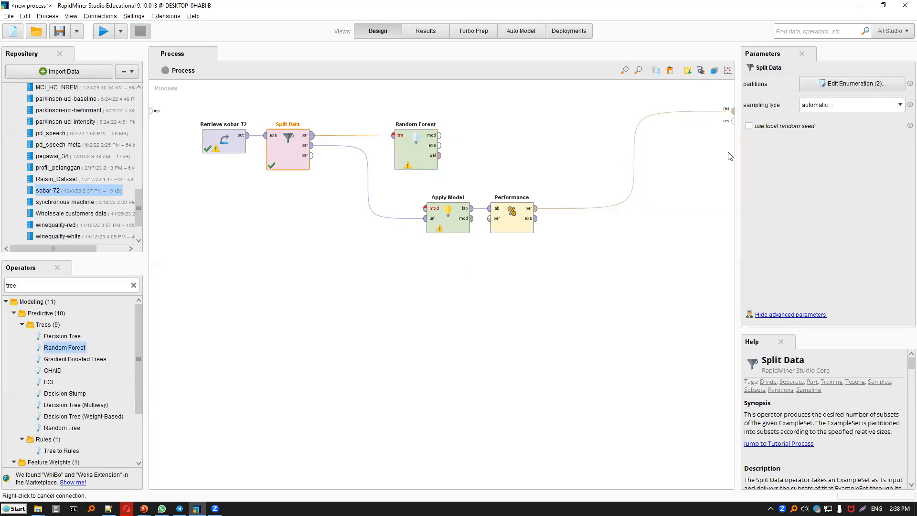
Set the Random Forest's number of trees to 50, run the process and return to the design.
left_click(838, 85)
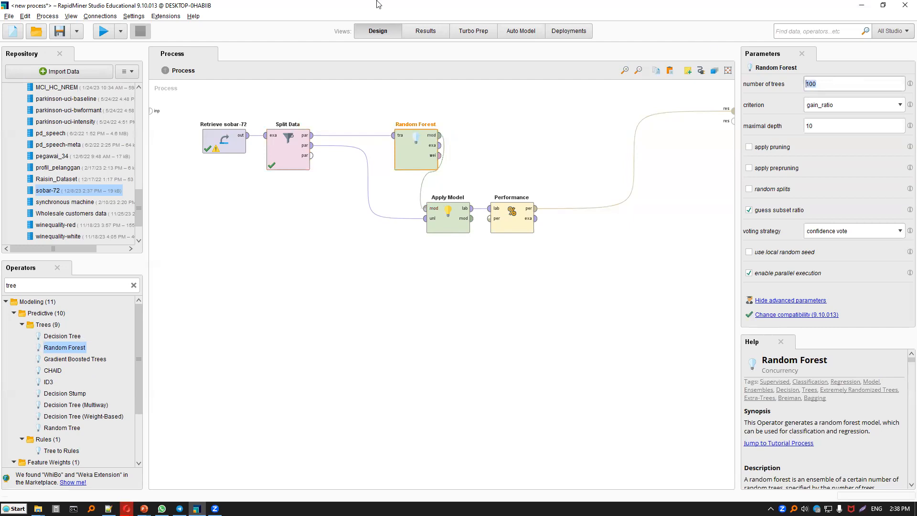
left_click(110, 33)
left_click(110, 32)
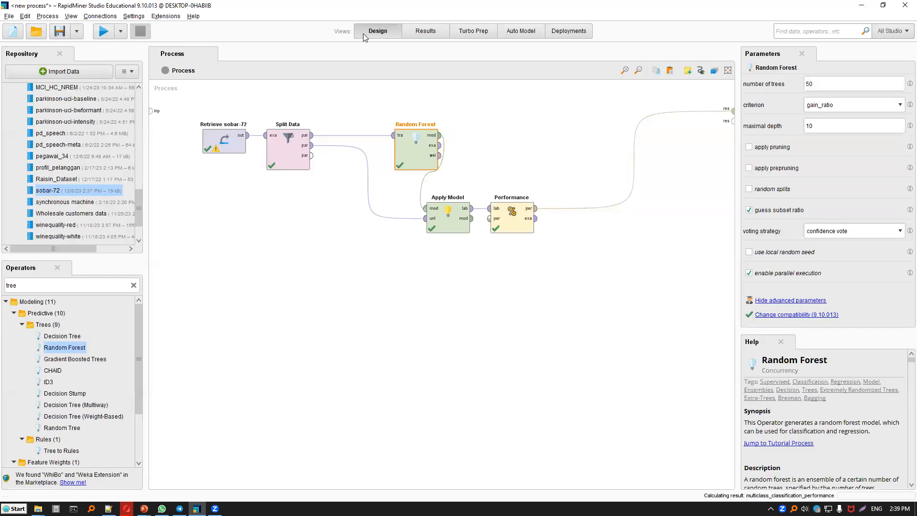
key("F8")
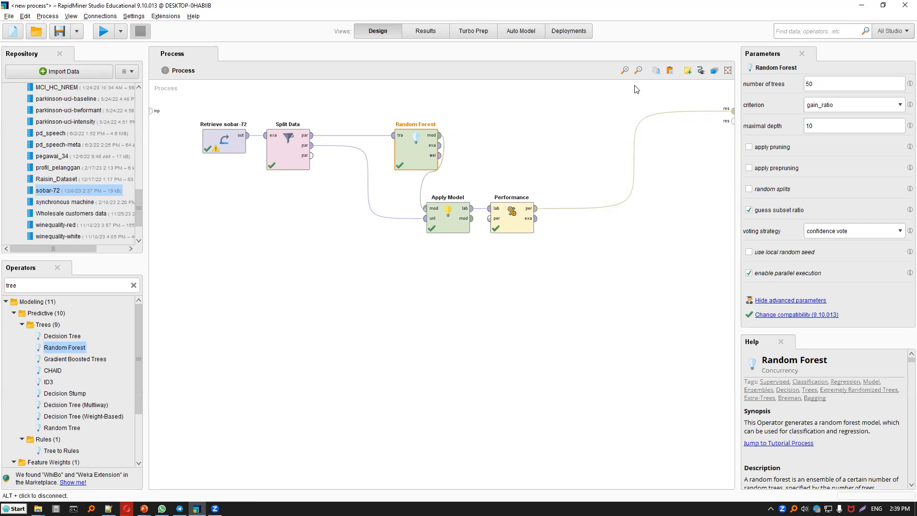
Switch to the assignment PDF in Foxit PhantomPDF and examine the two classification tasks, including the churn and purchase-pattern targets.
key("alt+Tab")
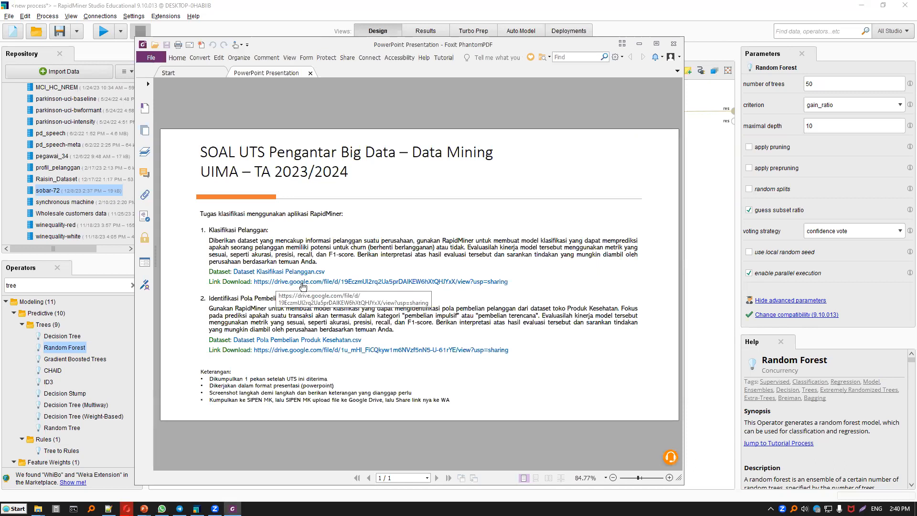
left_click(310, 286)
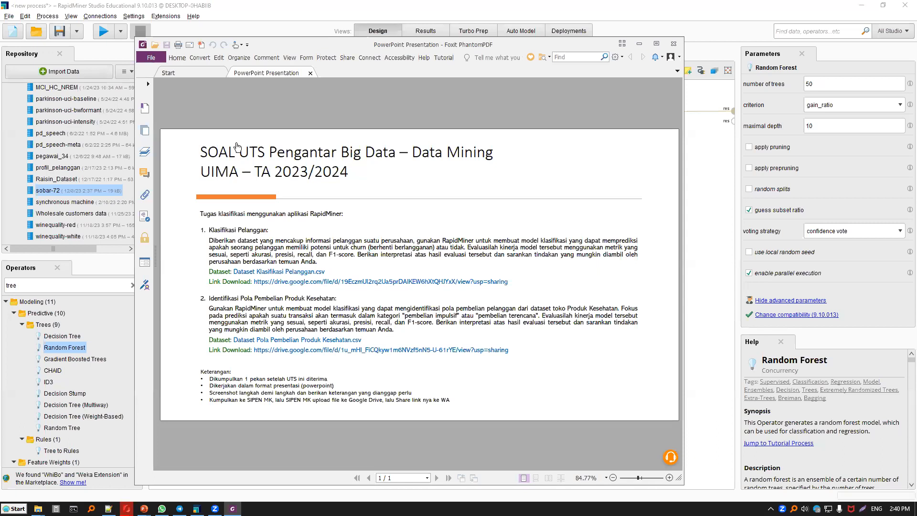
key("alt+Tab")
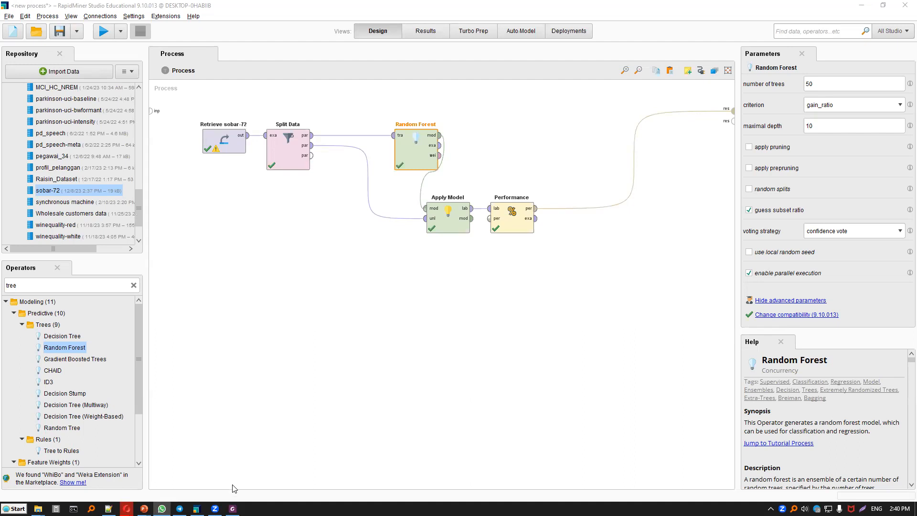
left_click(233, 509)
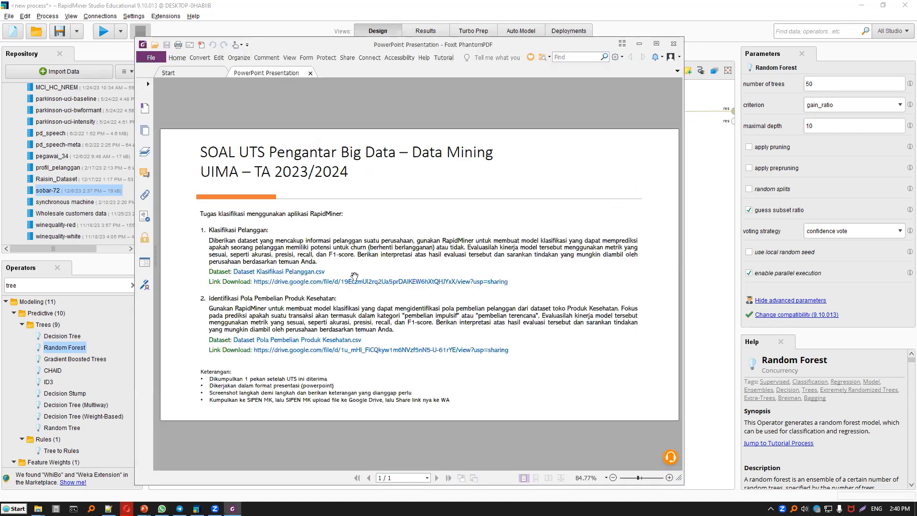
double_click(357, 247)
left_click_drag(406, 316, 529, 318)
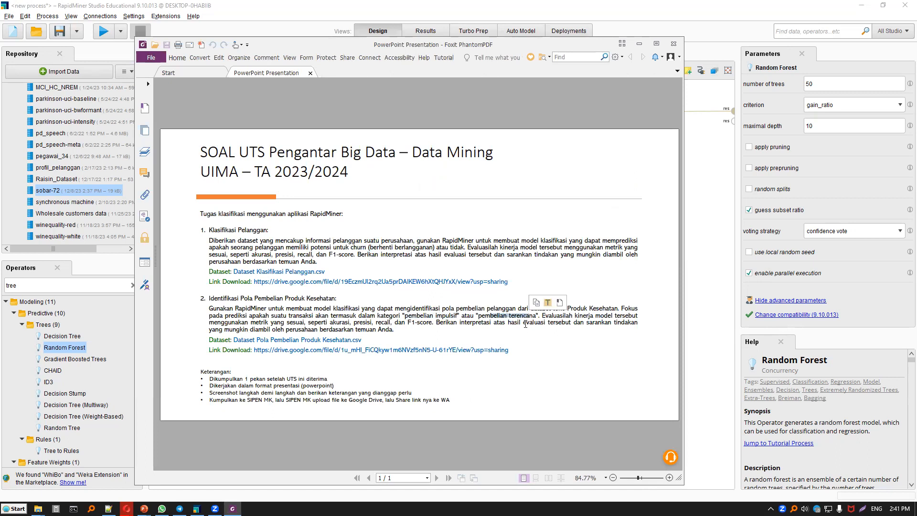
left_click(520, 325)
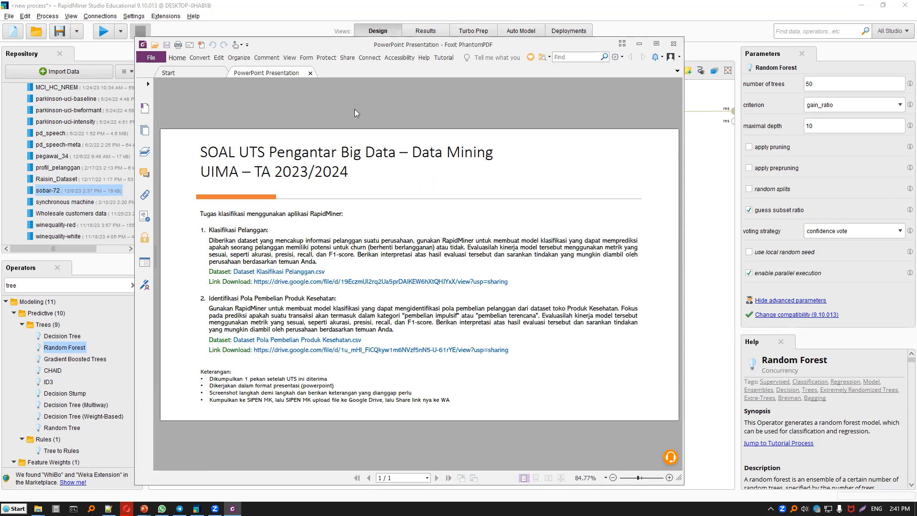
Switch to Everything, search the files for "pola klasi" and move the search window clear of the assignment text.
key("super+4")
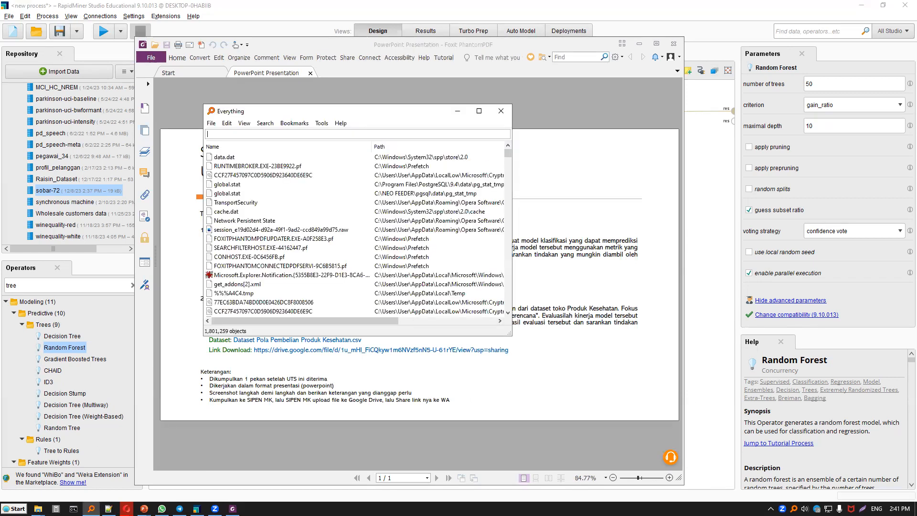
type("pola kalsi")
key("BackSpace")
key("BackSpace")
key("BackSpace")
key("BackSpace")
type("lasi")
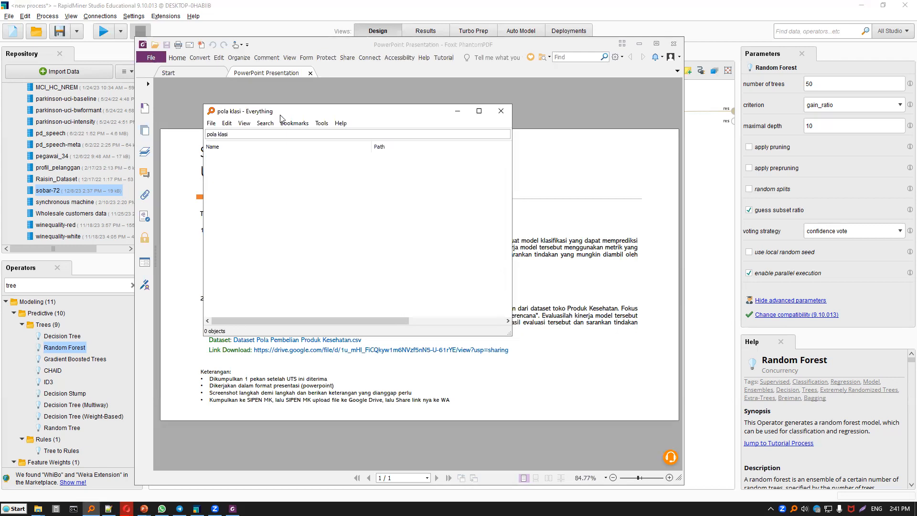
left_click_drag(296, 117, 534, 196)
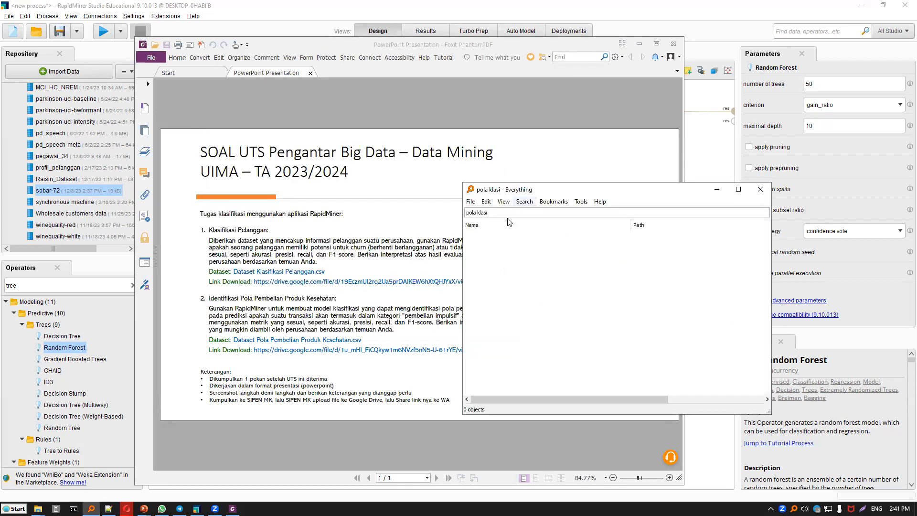
Search the files for "pelanggan csv" and open Dataset Klasifikasi Pelanggan.csv.
key("ctrl+a")
type("pelanggan csv")
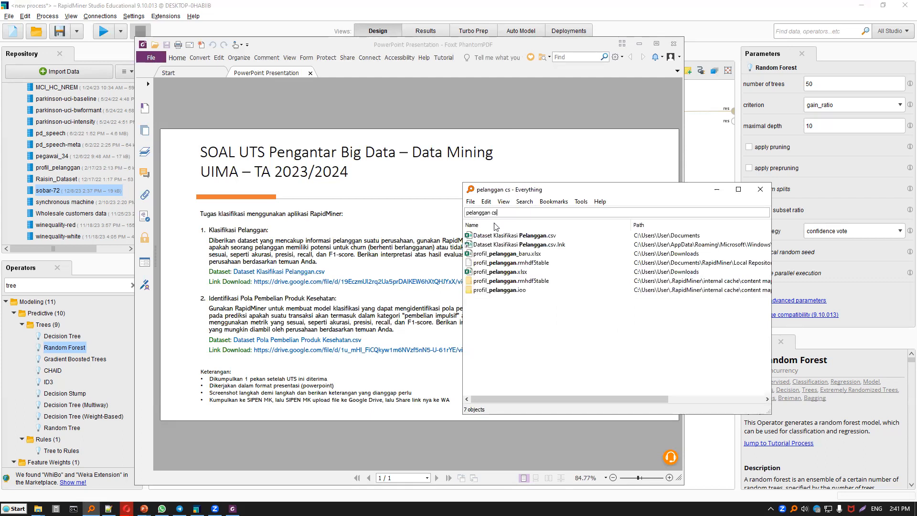
double_click(538, 236)
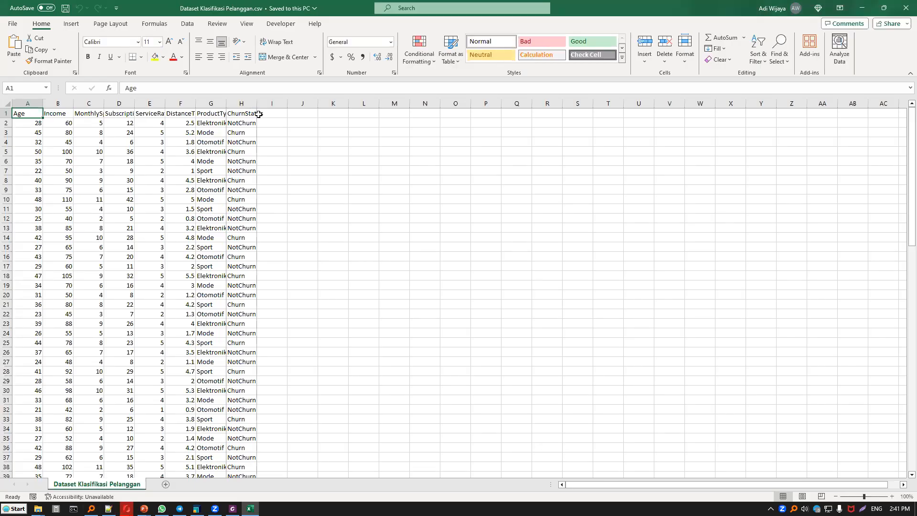
Fit the width of the ChurnStatus column to its contents and select its cells from the header through row 23.
double_click(257, 104)
left_click_drag(254, 115, 253, 320)
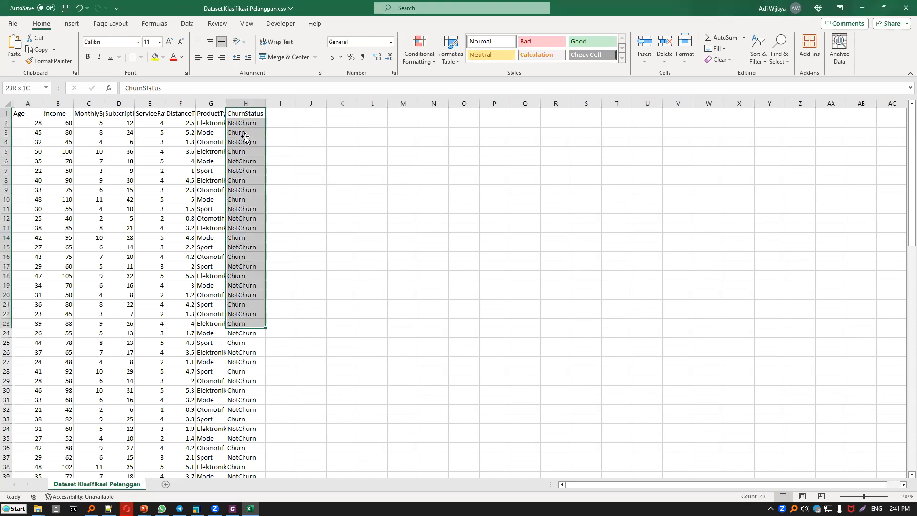
Check the ChurnStatus values in rows 2 and 3 and close the customer dataset workbook without saving.
left_click(245, 131)
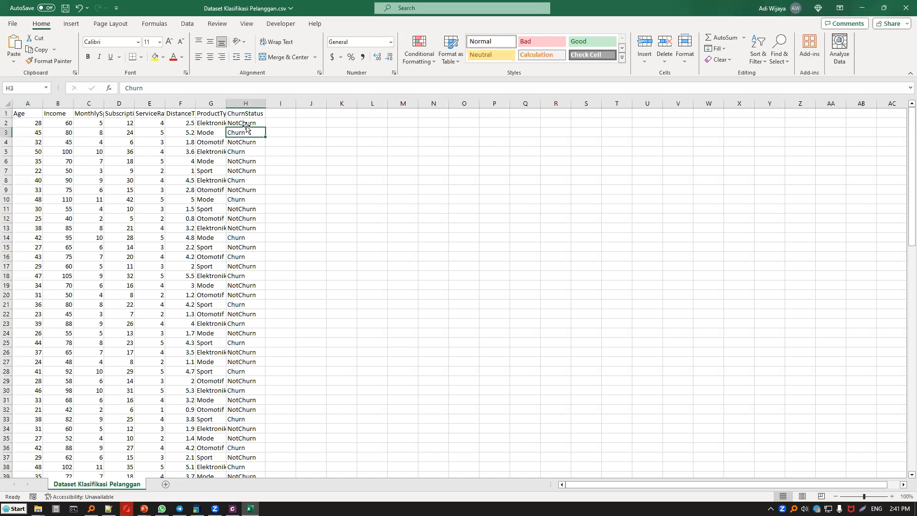
key("Up")
key("Down")
key("Up")
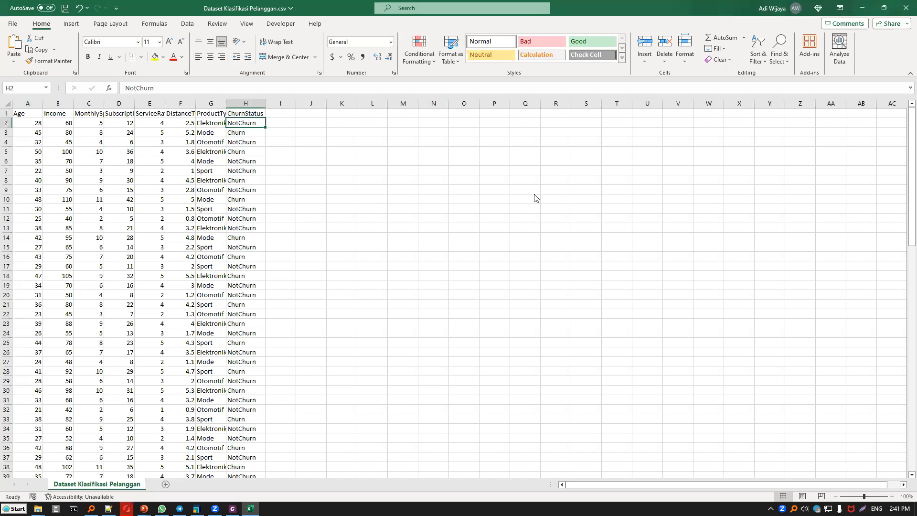
key("alt+F4")
left_click(428, 266)
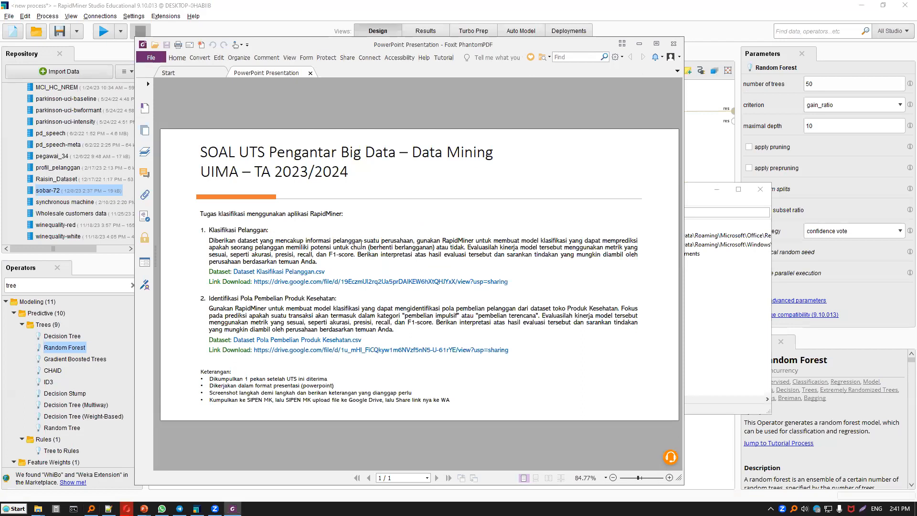
Highlight the "churn (berhenti berlangganan)" target and the "pembelian impulsif" and "pembelian terencana" categories in the assignment text.
left_click_drag(353, 242, 445, 248)
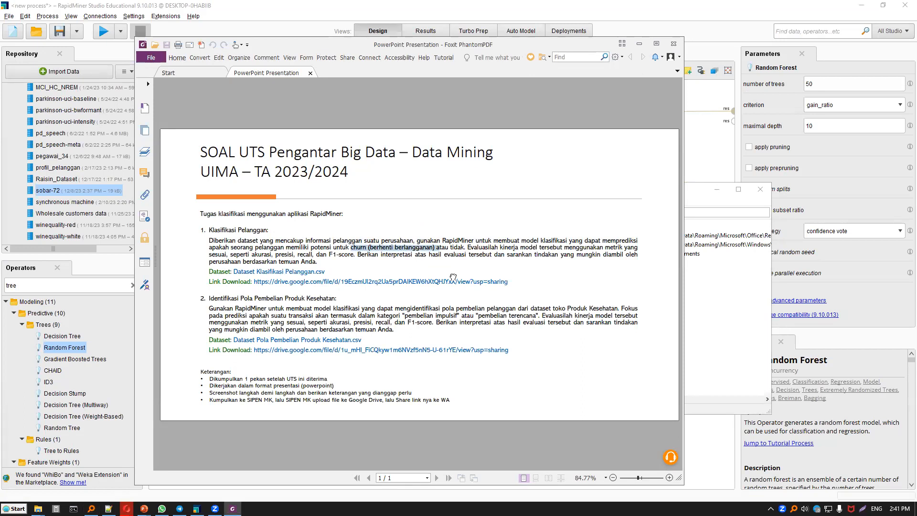
left_click(410, 318)
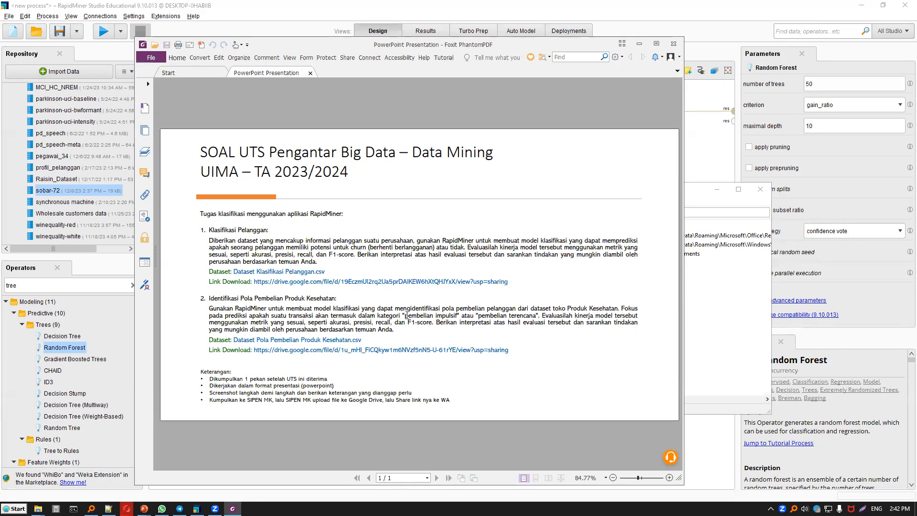
left_click_drag(404, 316, 536, 315)
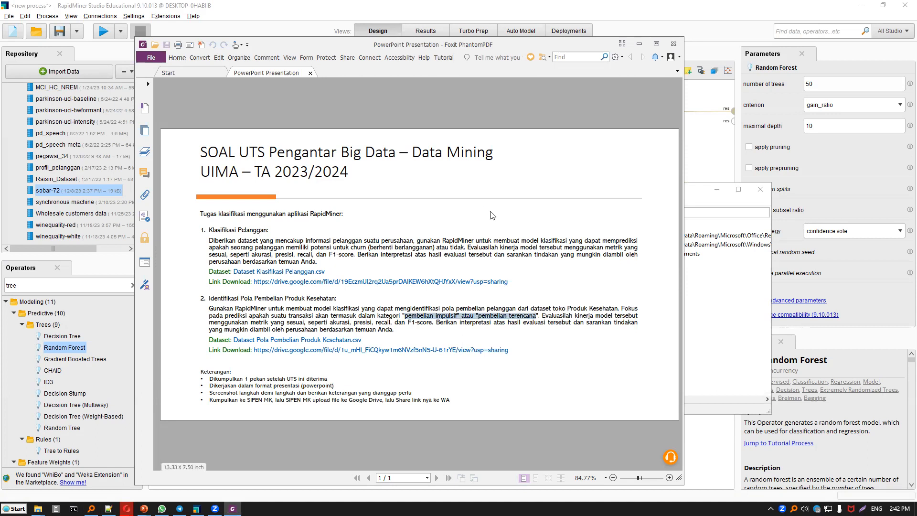
Switch to Everything, search the files for "produk kese" and open Dataset Pola Pembelian Produk Kesehatan.csv.
key("super+4")
key("ctrl+f")
type("produk ekse")
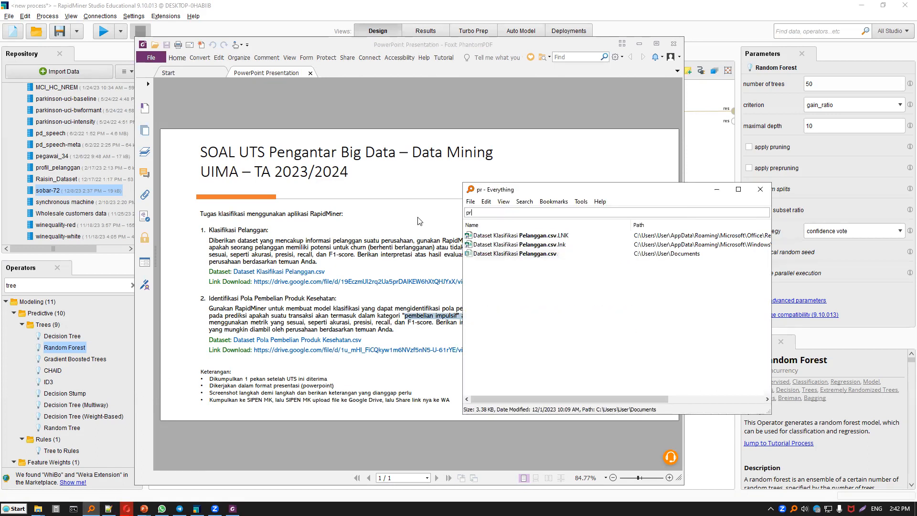
key("BackSpace")
key("BackSpace")
key("BackSpace")
key("BackSpace")
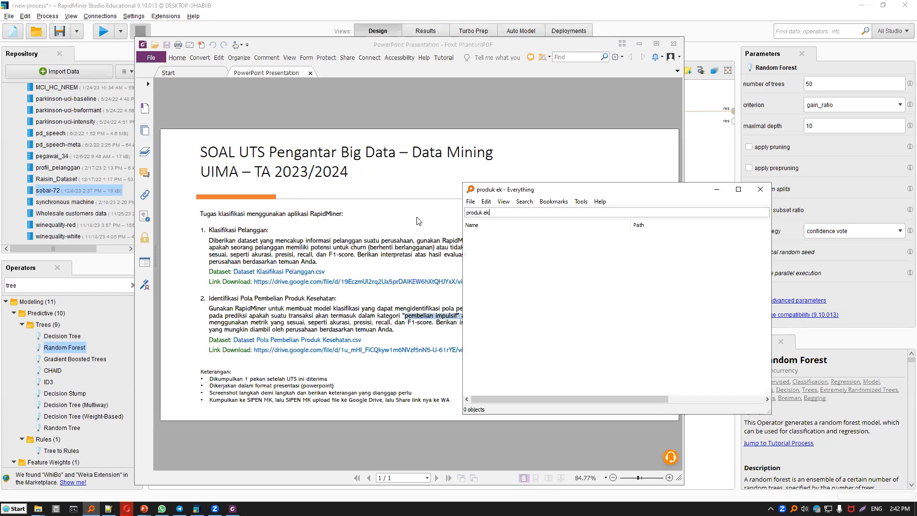
type("kese")
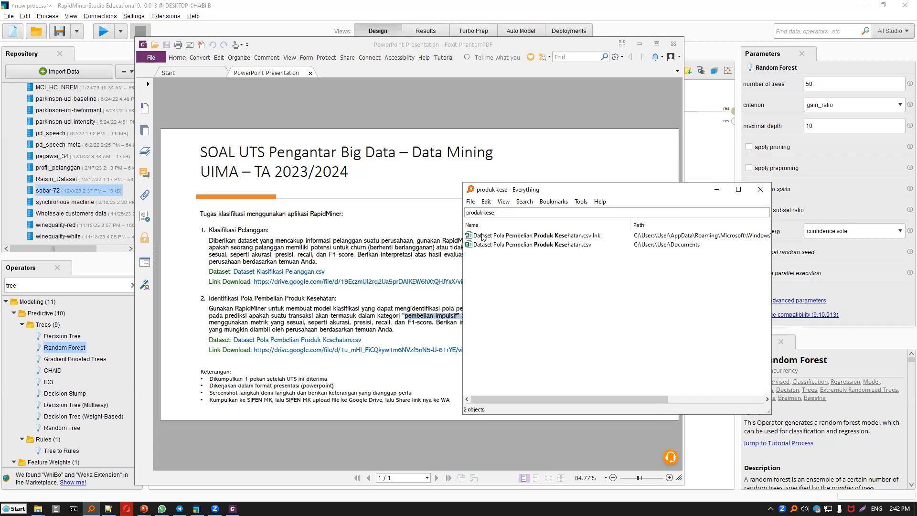
double_click(526, 246)
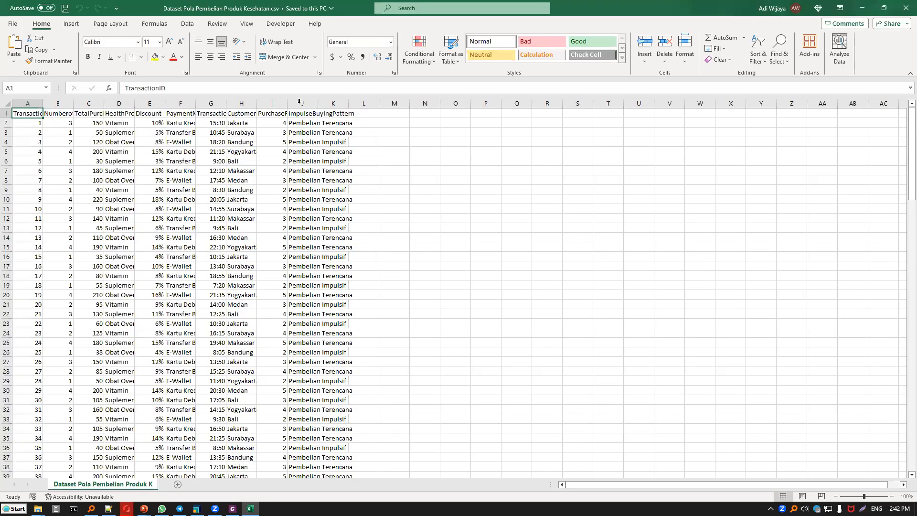
Fit the widths of the dataset's columns to their contents so that all headers from TransactionID to ImpulseBuyingPattern are readable.
double_click(296, 103)
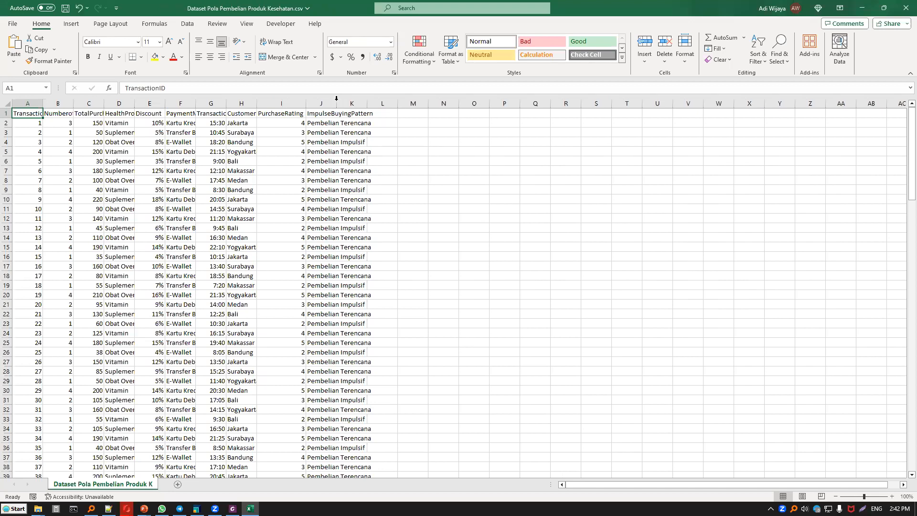
left_click(545, 139)
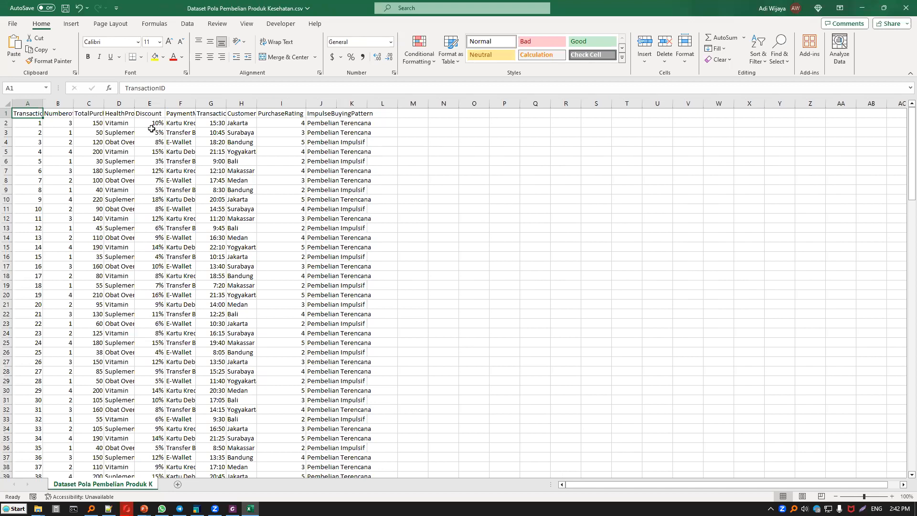
double_click(42, 103)
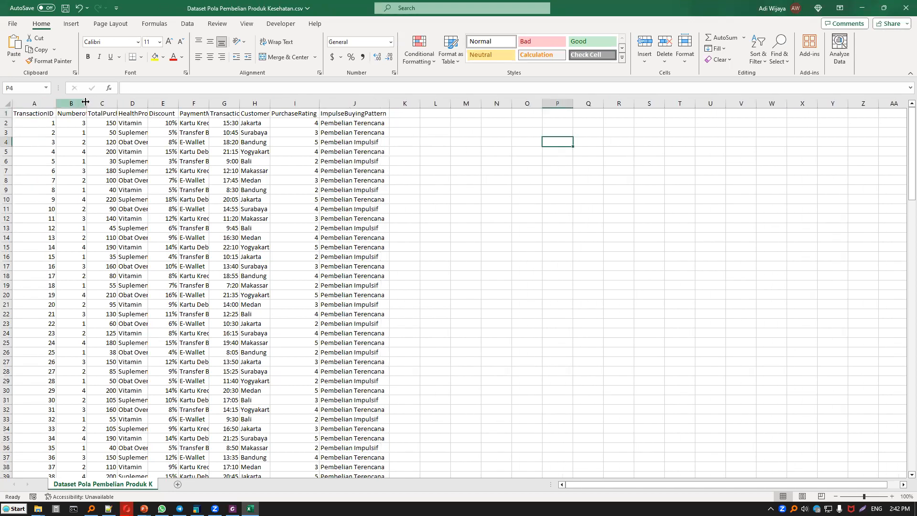
double_click(86, 103)
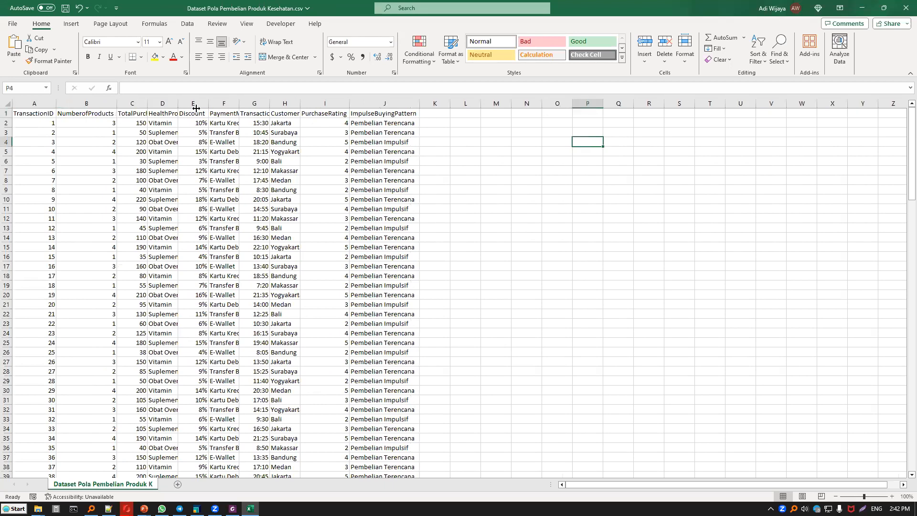
double_click(147, 103)
double_click(193, 103)
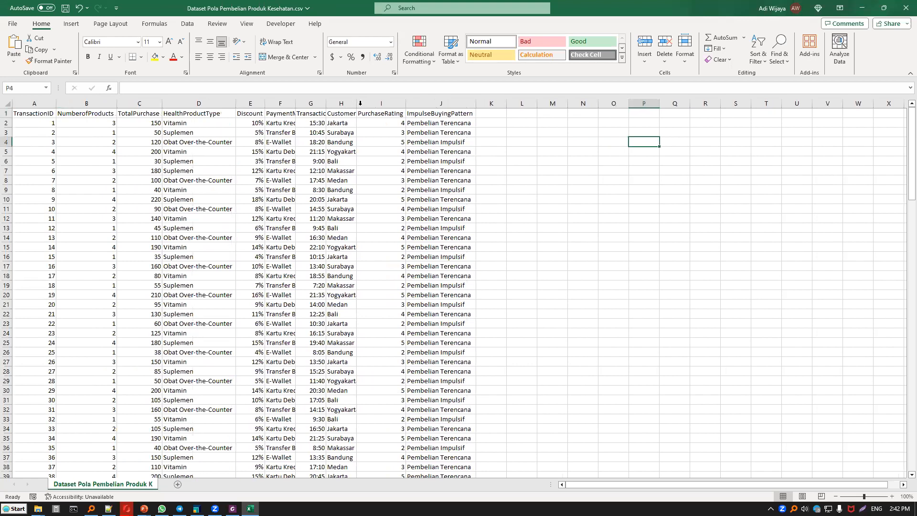
double_click(295, 103)
double_click(349, 103)
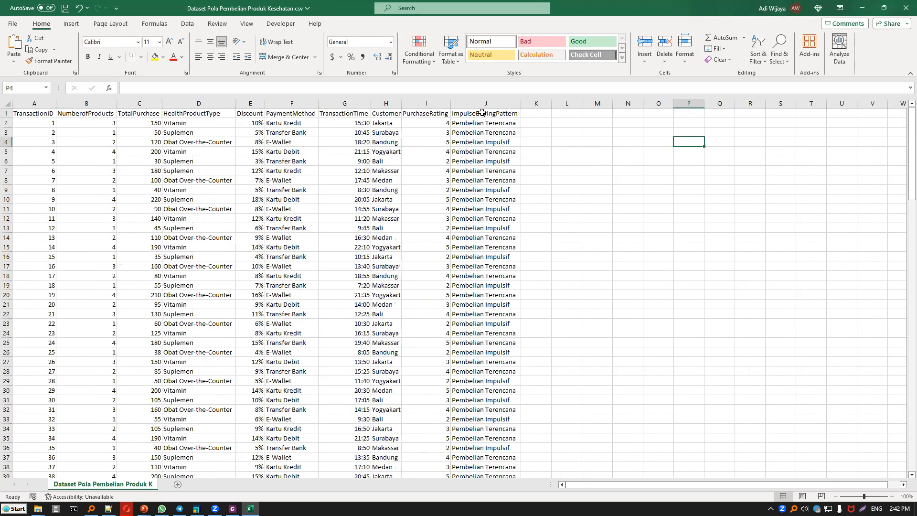
double_click(404, 103)
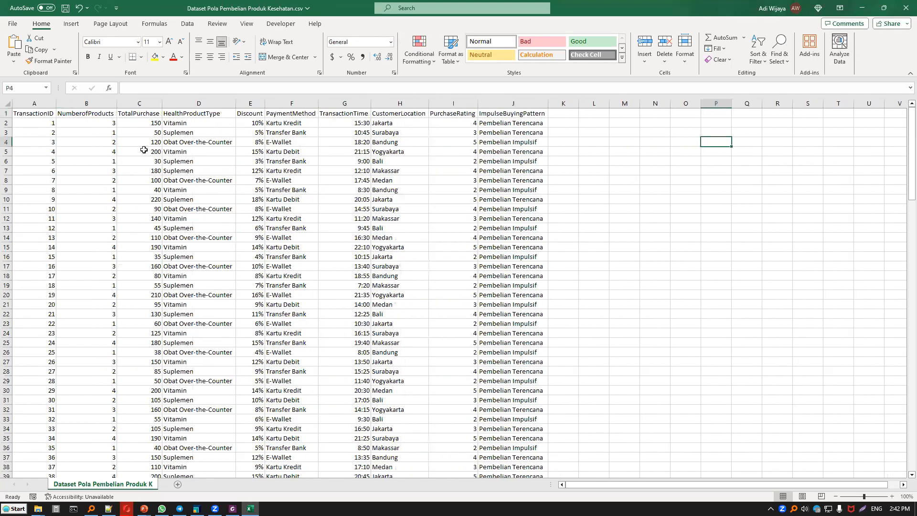
Apply the Neutral cell style to the header row and add borders around all cells of the dataset table.
left_click(37, 114)
key("ctrl+shift+Right")
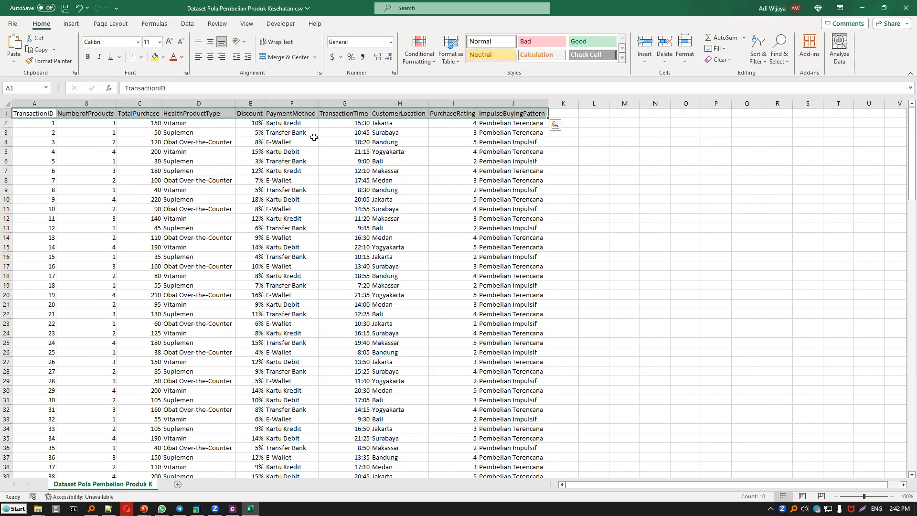
key("ctrl+shift+Down")
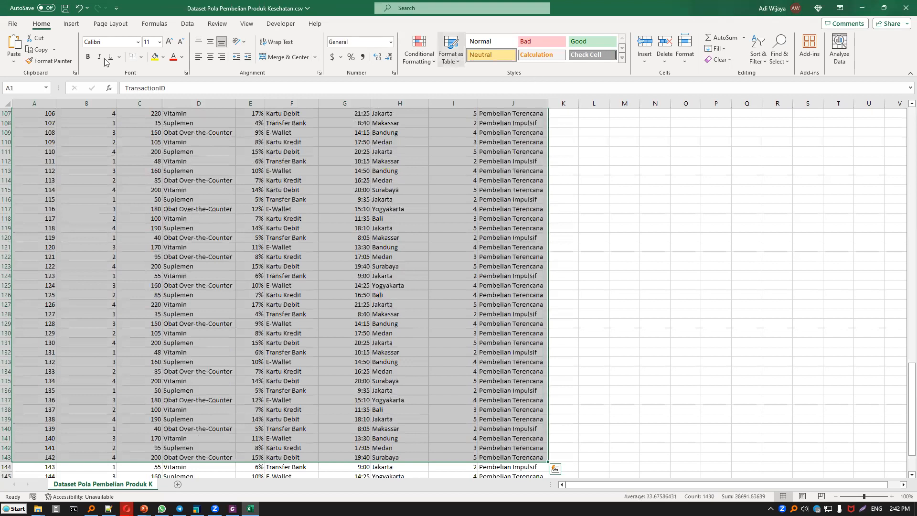
left_click(140, 57)
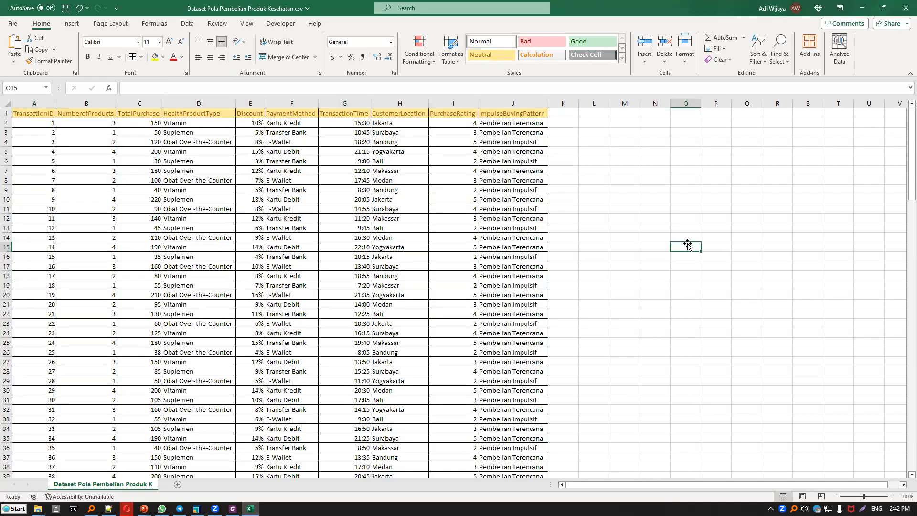
Examine the ImpulseBuyingPattern label column and close the purchase-pattern workbook without saving.
left_click(491, 113)
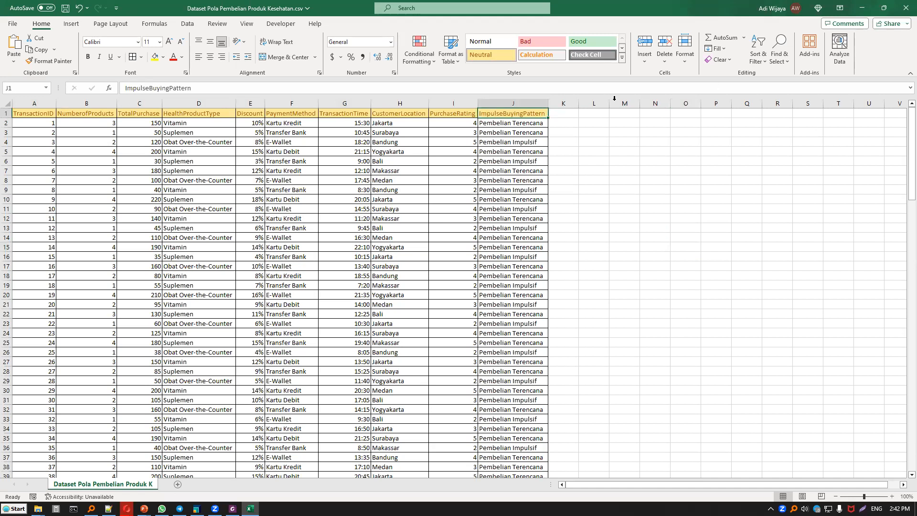
key("ctrl+shift+Down")
key("ctrl+shift+Up")
key("alt+F4")
left_click(475, 269)
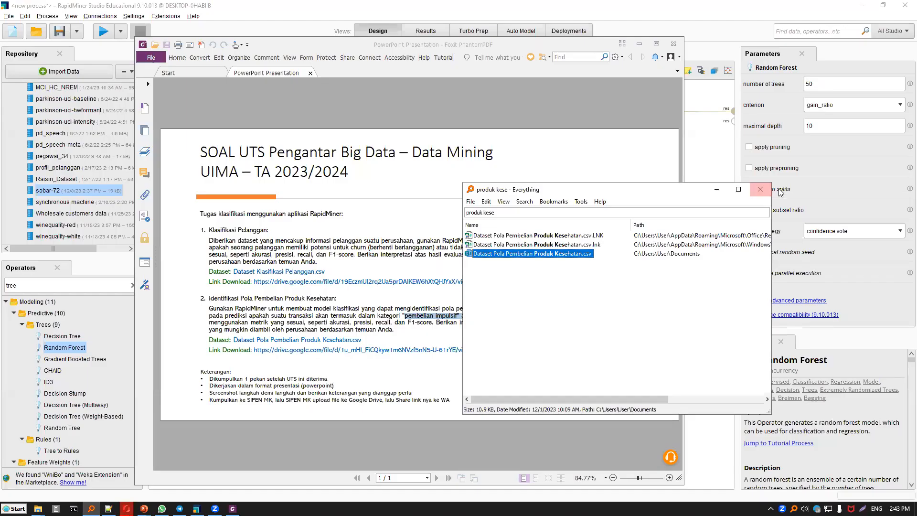
Close the file search, highlight the submission notes under Keterangan in the assignment and maximize the PDF window.
left_click(760, 189)
left_click_drag(203, 377, 394, 404)
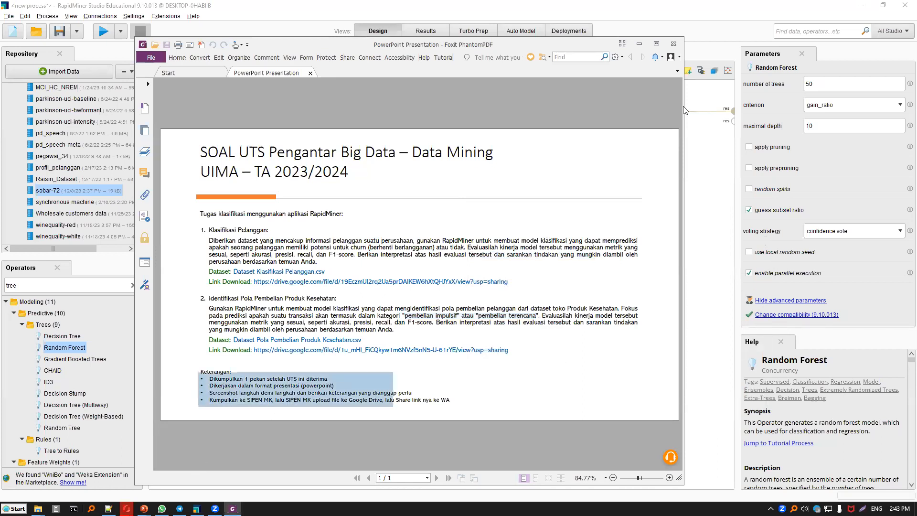
left_click(674, 44)
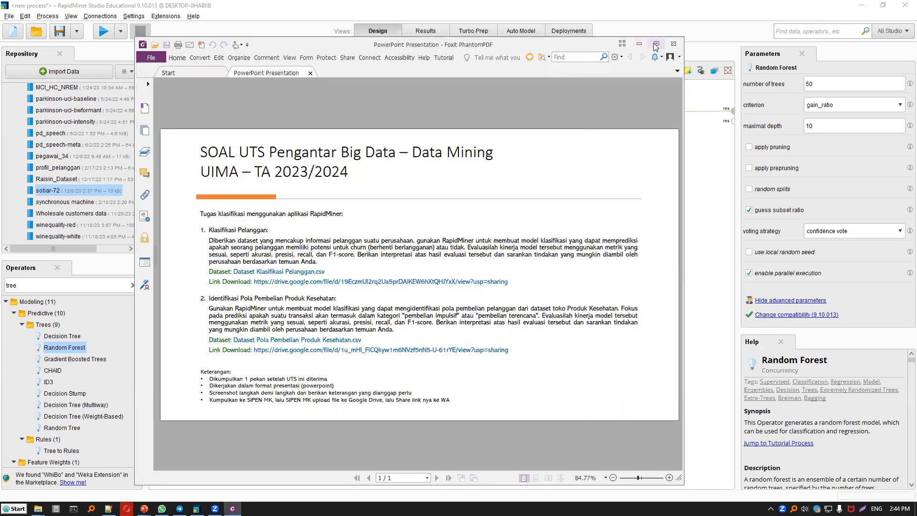
left_click(657, 44)
scroll(225, 174, "down", 3)
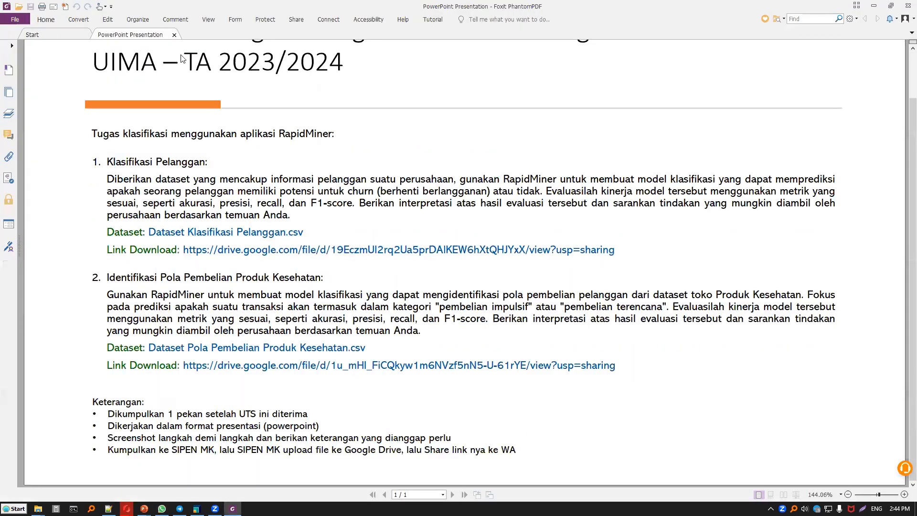
Highlight the notes on the PowerPoint presentation format and step-by-step screenshots, and close the assignment PDF.
left_click(47, 21)
left_click(131, 432)
left_click_drag(107, 426, 320, 426)
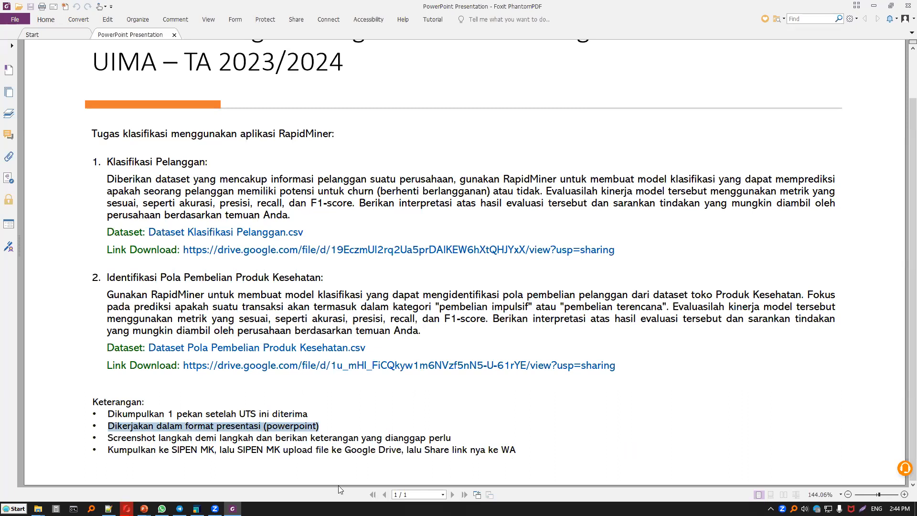
left_click_drag(110, 438, 522, 436)
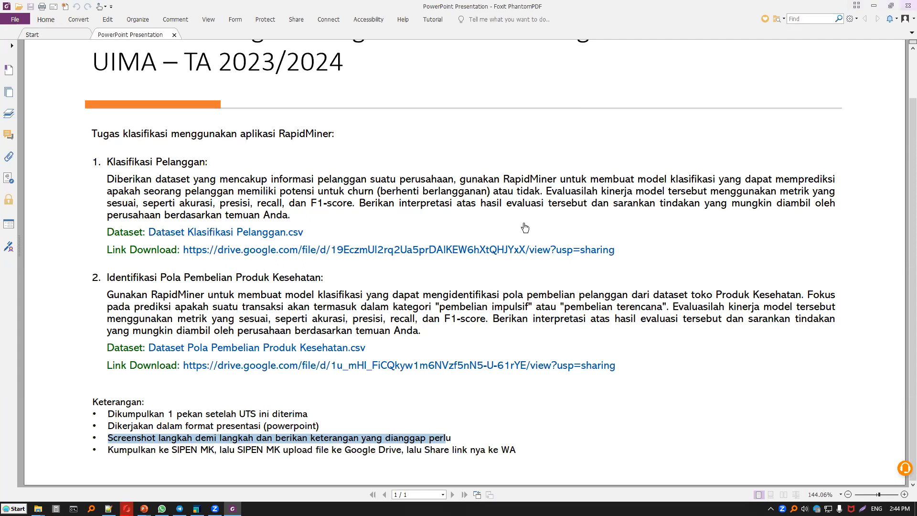
key("alt+F4")
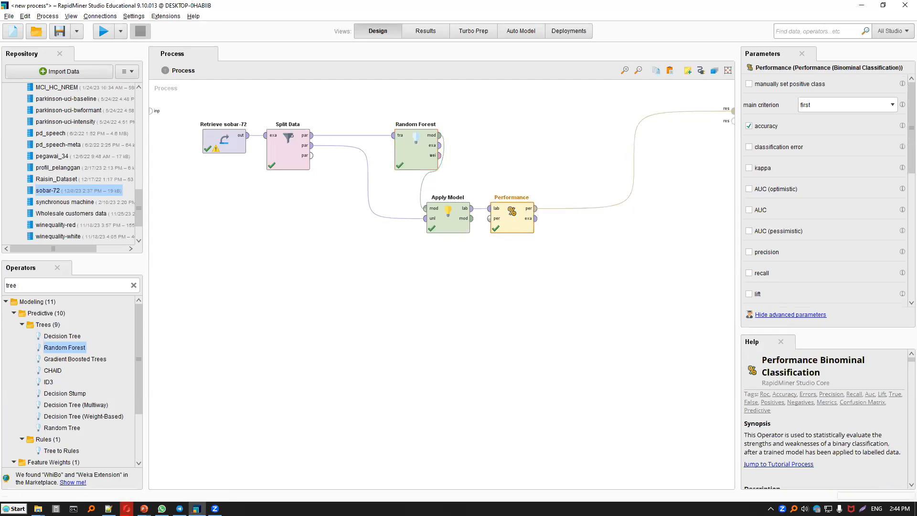
Reopen the assignment PDF from WhatsApp and highlight the required metrics "akurasi, presisi, recall, dan F1-score".
left_click(162, 509)
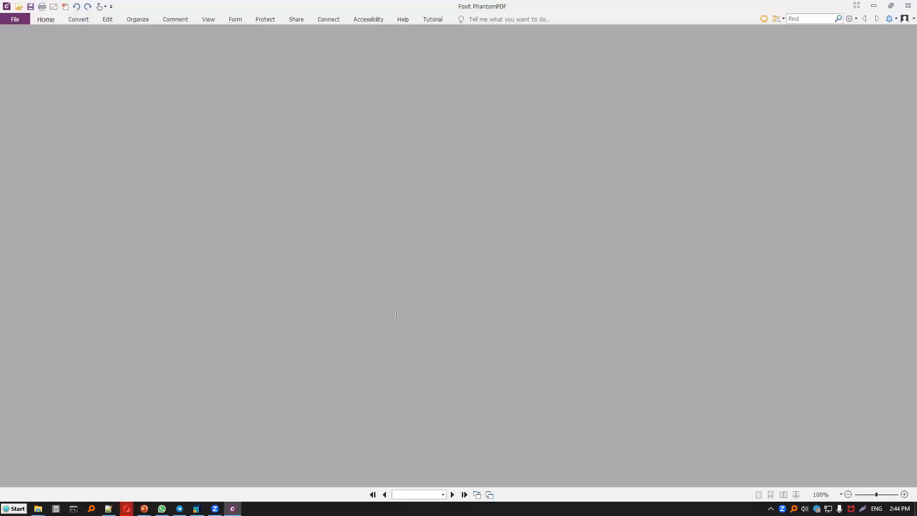
scroll(334, 320, "down", 2)
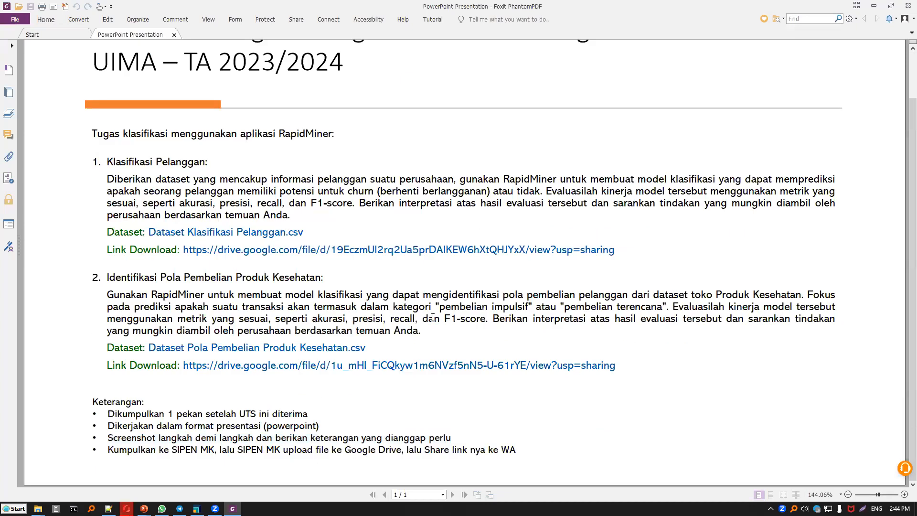
left_click_drag(312, 318, 493, 318)
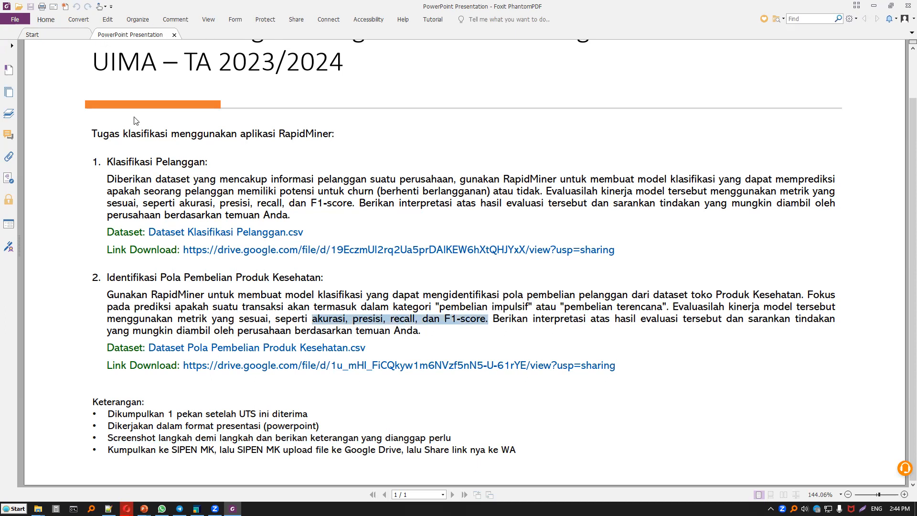
Switch to RapidMiner, run the Random Forest process to view its accuracy table and return to the process design.
key("alt+Tab")
left_click(104, 31)
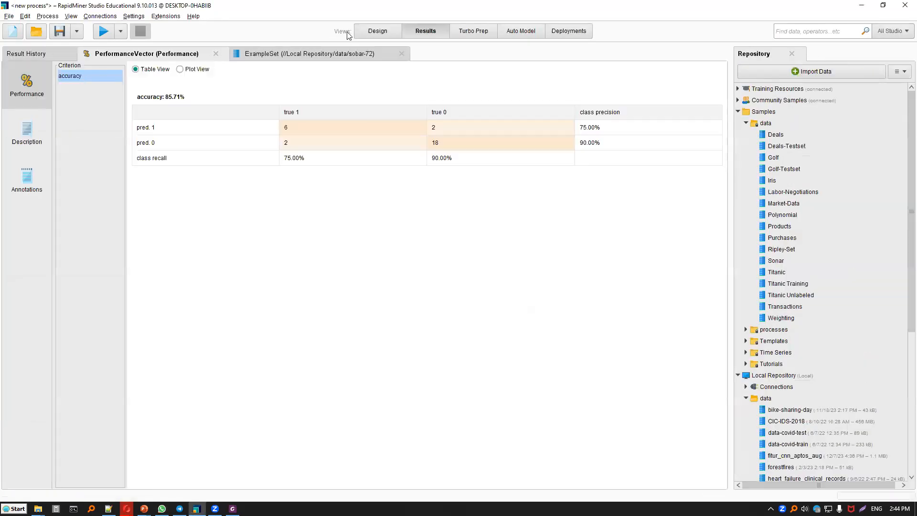
key("F8")
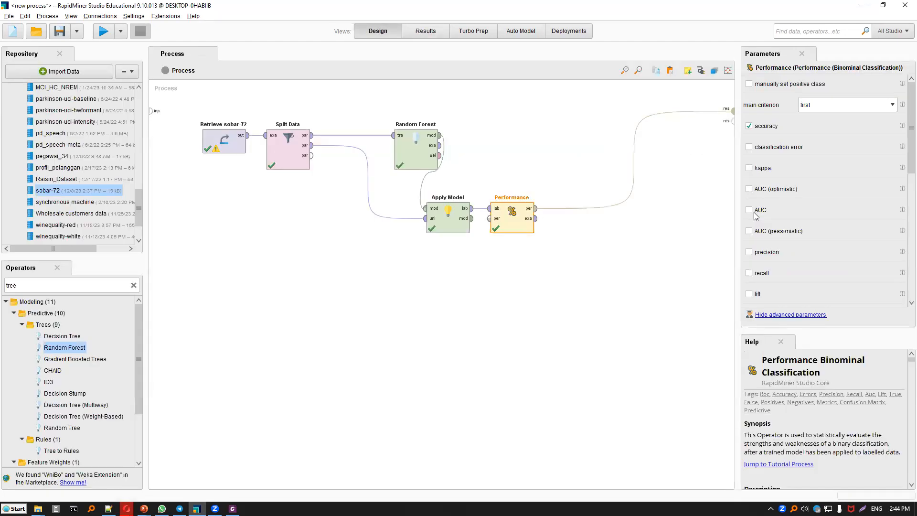
Enable precision, recall and f measure for the Performance operator and run the process.
left_click(773, 253)
left_click(749, 273)
scroll(760, 281, "down", 4)
left_click(762, 281)
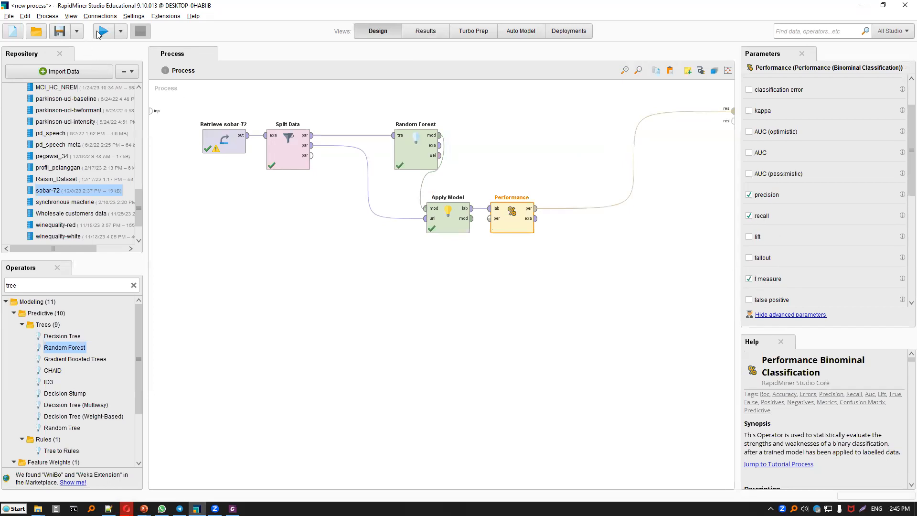
key("F11")
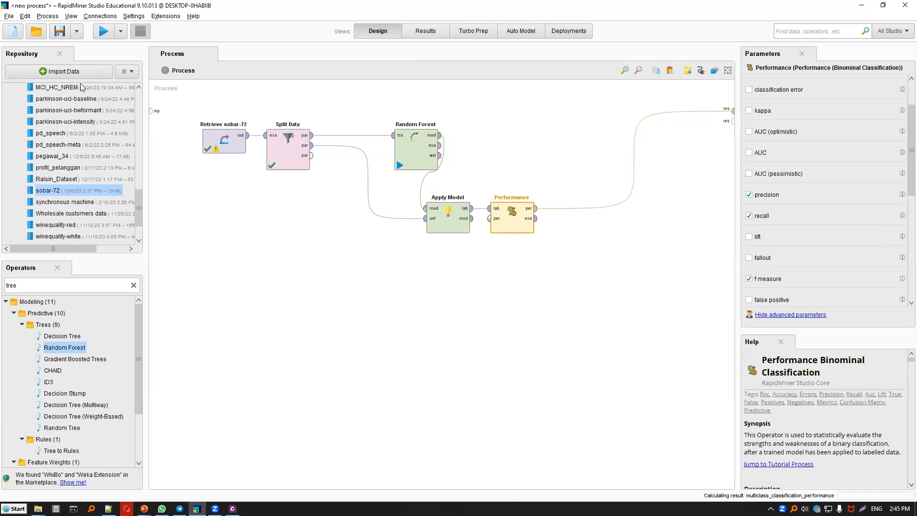
View the precision, recall, f measure and accuracy results of the Random Forest model, and return to the process design.
left_click(99, 89)
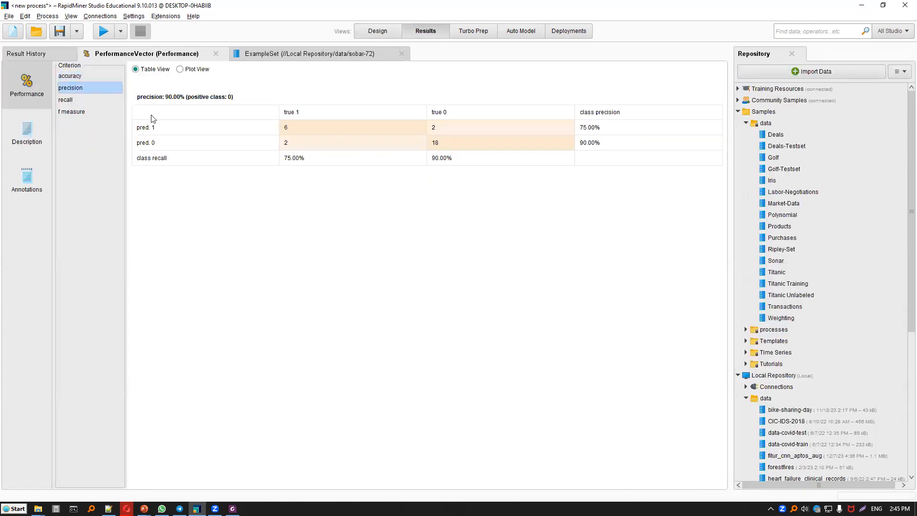
key("Down")
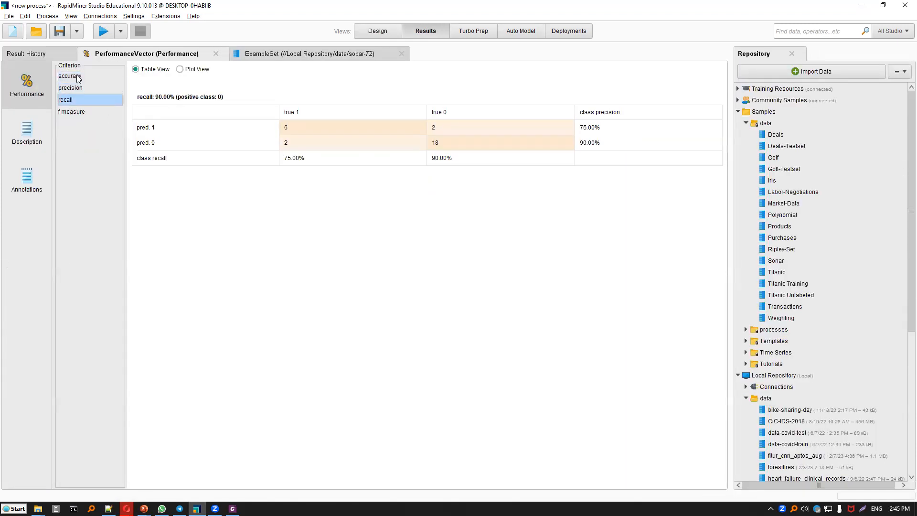
key("Down")
key("Home")
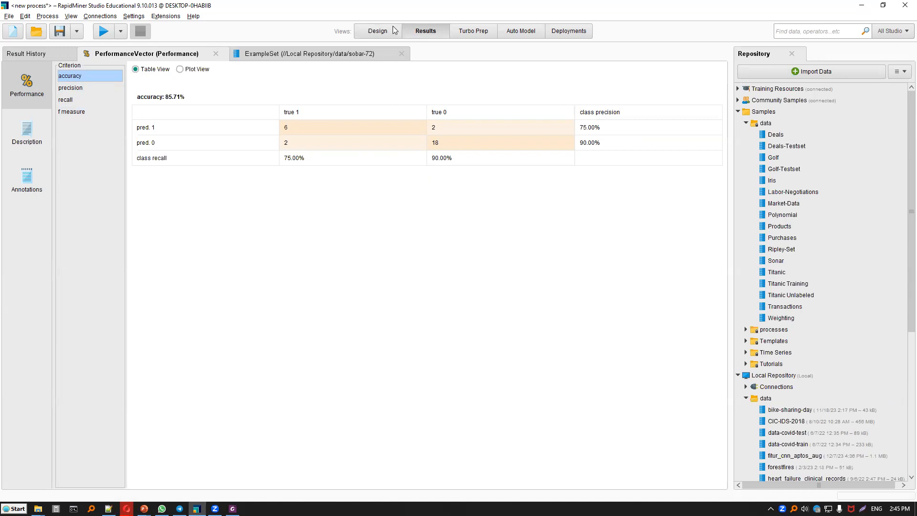
key("F8")
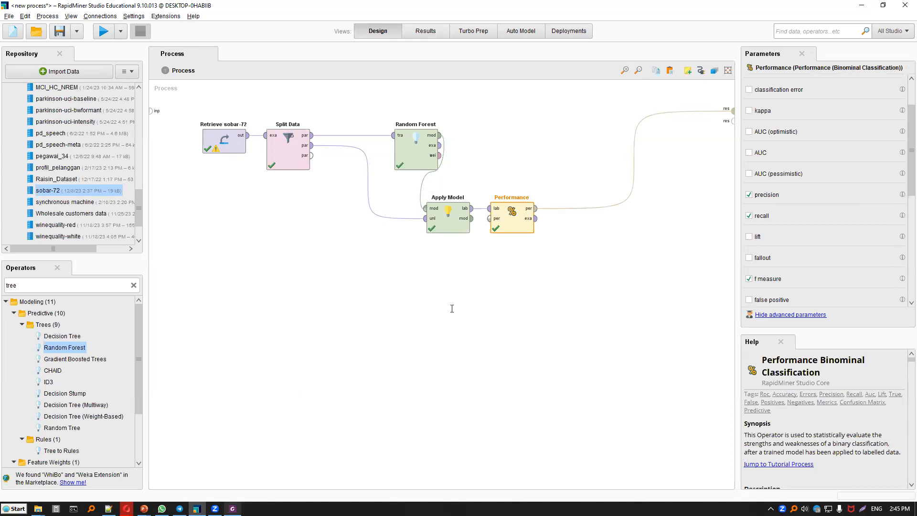
Check the metrics required in the assignment PDF against the Performance operator's enabled criteria, and close the PDF in Foxit PhantomPDF.
key("alt+Tab")
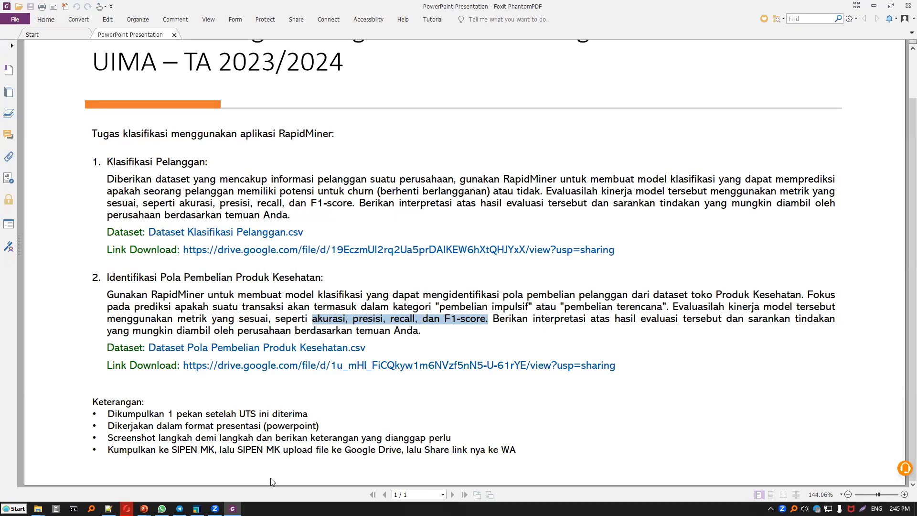
key("alt+Tab")
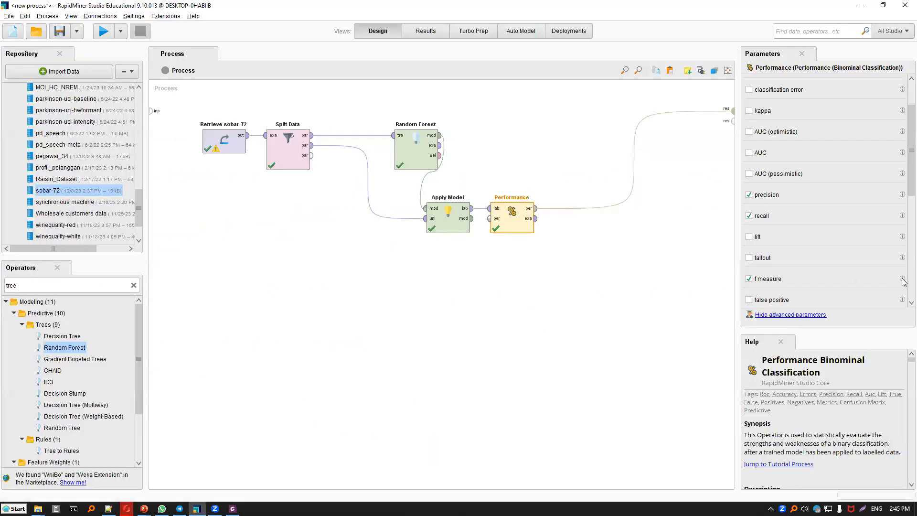
mouse_move(902, 280)
key("alt+Tab")
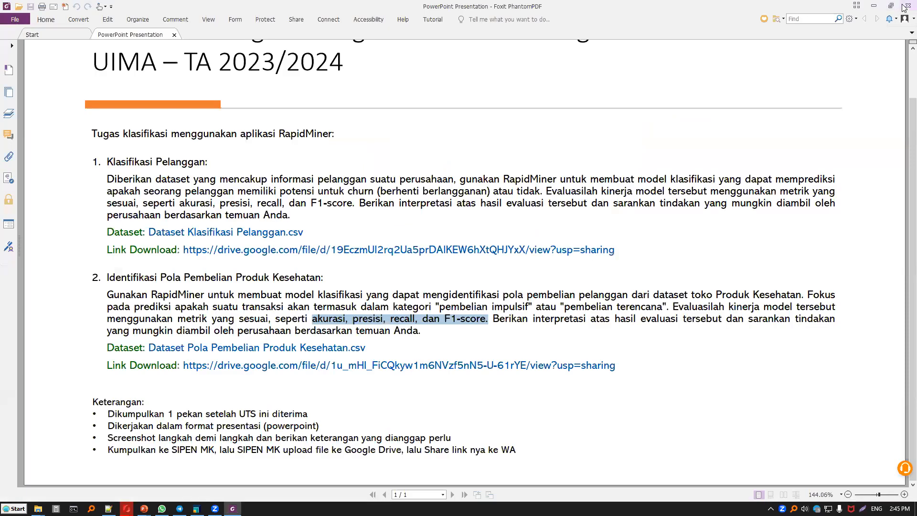
left_click(904, 7)
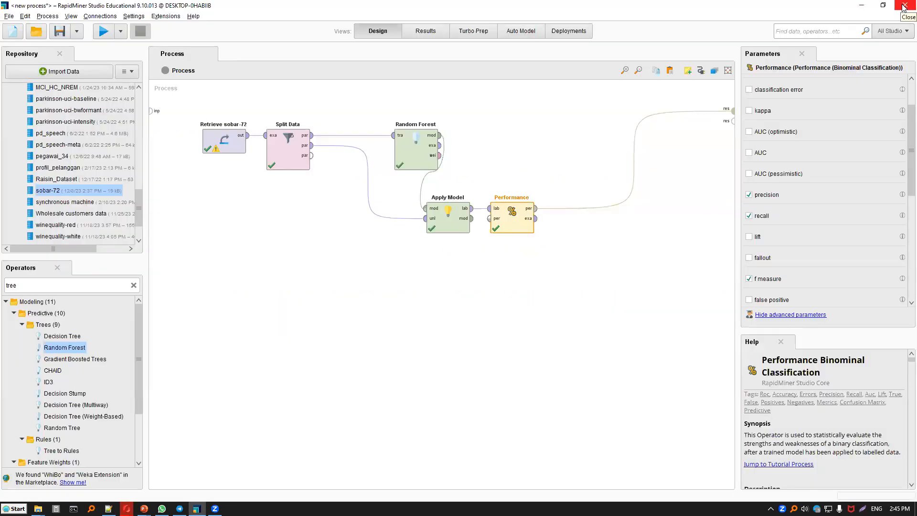